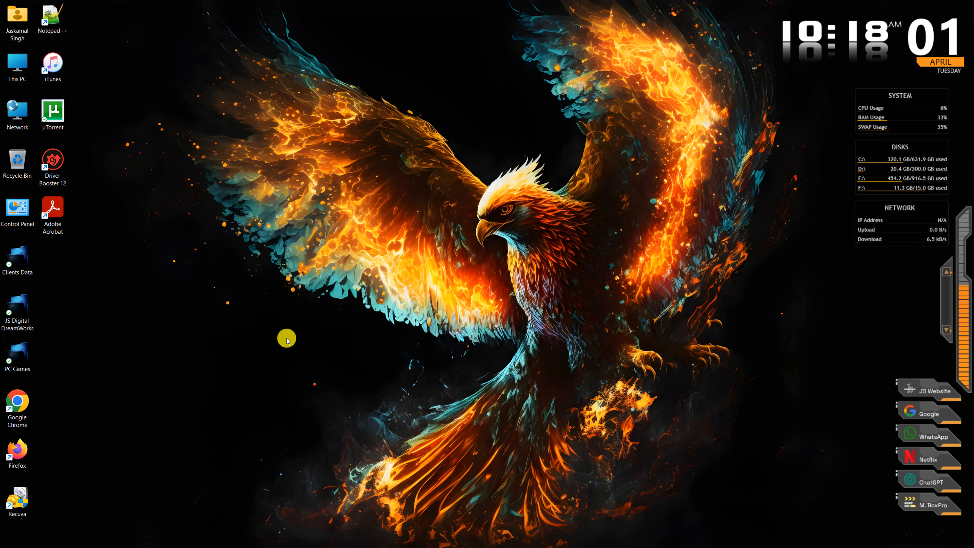
- Switch to the Book1 workbook in Excel and review the lesson outline in A1:C10, ending on the Excel Interface Overview heading
{"action": "left_click", "coordinate": [295, 540]}
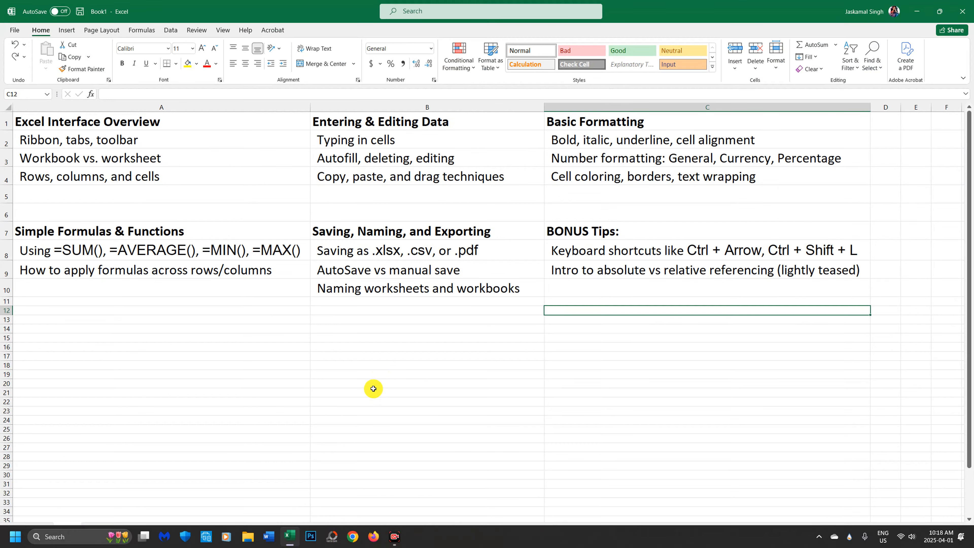
{"action": "left_click_drag", "start_coordinate": [111, 123], "coordinate": [595, 284]}
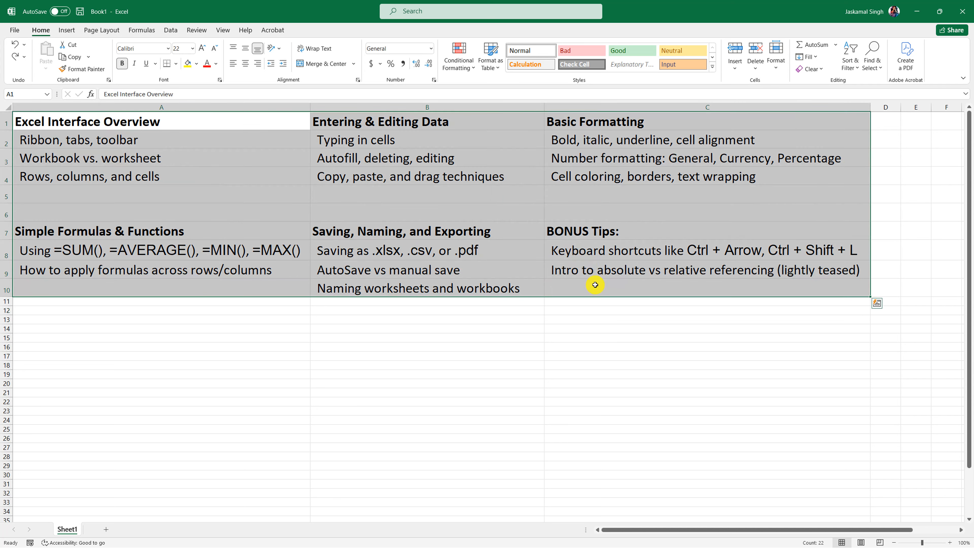
{"action": "left_click", "coordinate": [280, 349]}
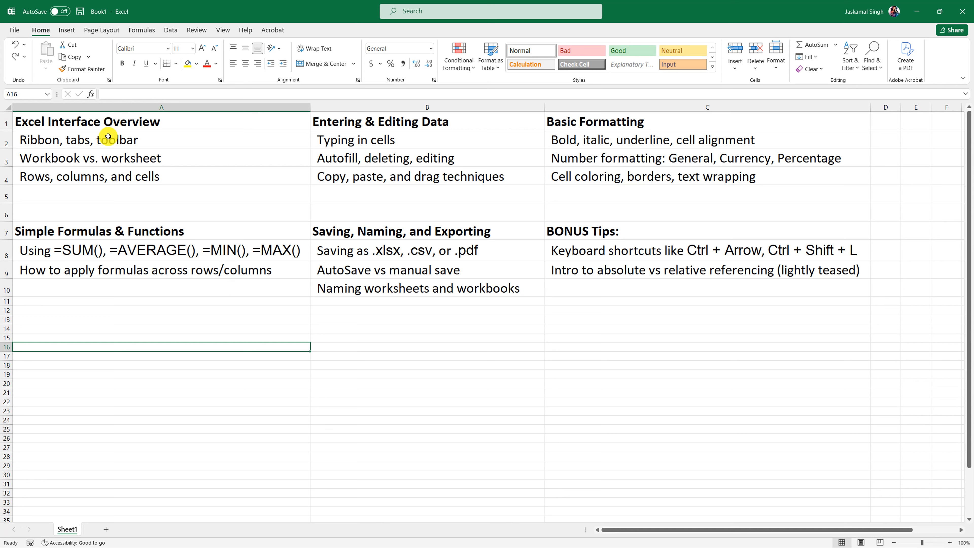
{"action": "left_click", "coordinate": [105, 122]}
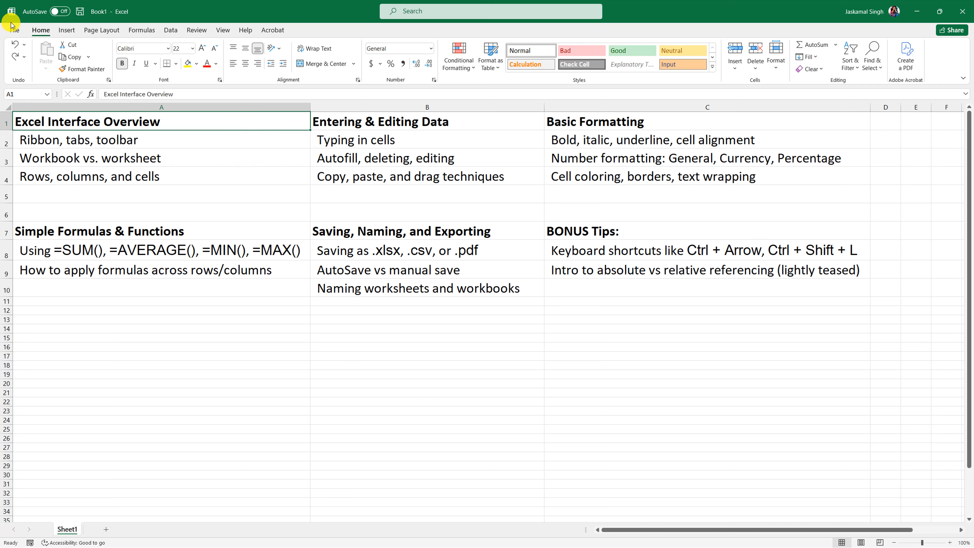
- View the workbook's Open, New and Home file pages, including the available templates, and return to the worksheet
{"action": "left_click", "coordinate": [14, 30]}
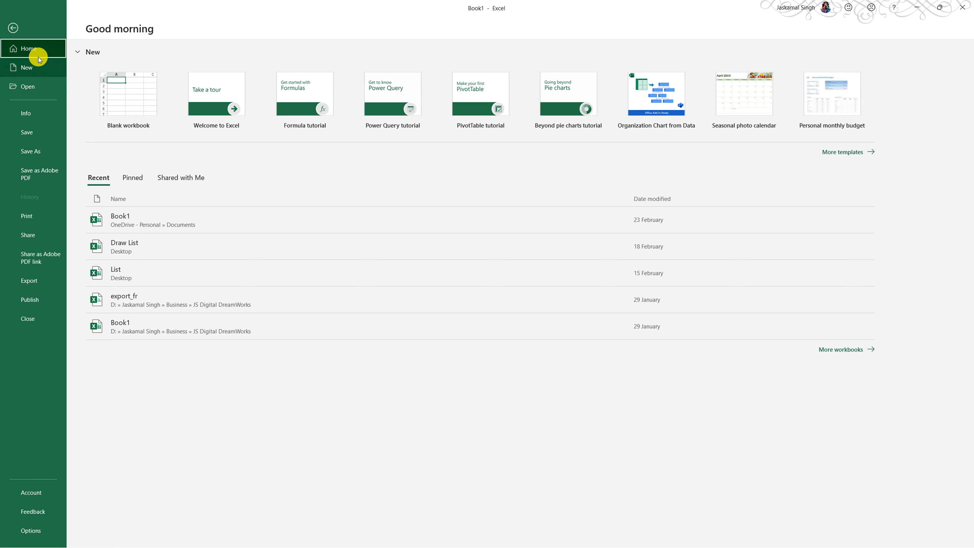
{"action": "left_click", "coordinate": [37, 74]}
{"action": "left_click", "coordinate": [37, 82]}
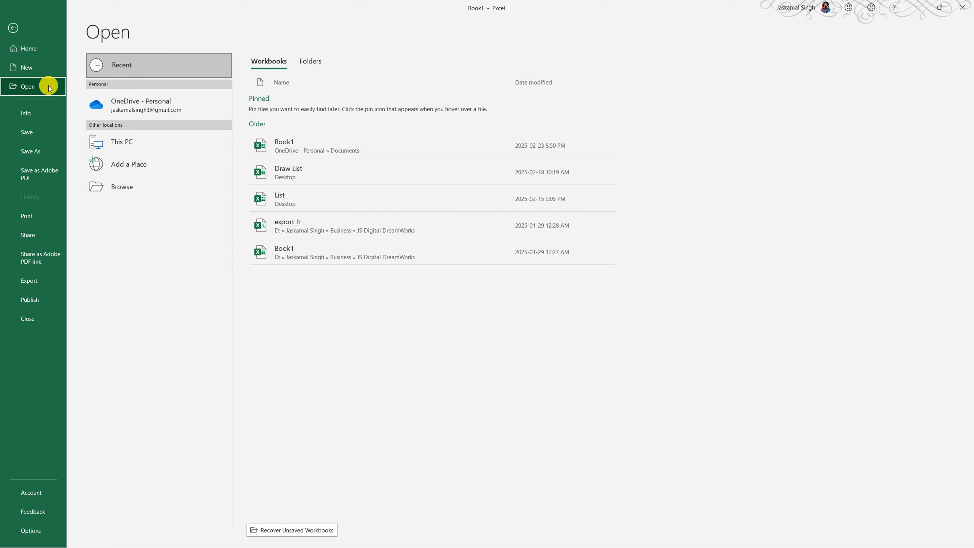
{"action": "left_click", "coordinate": [33, 71]}
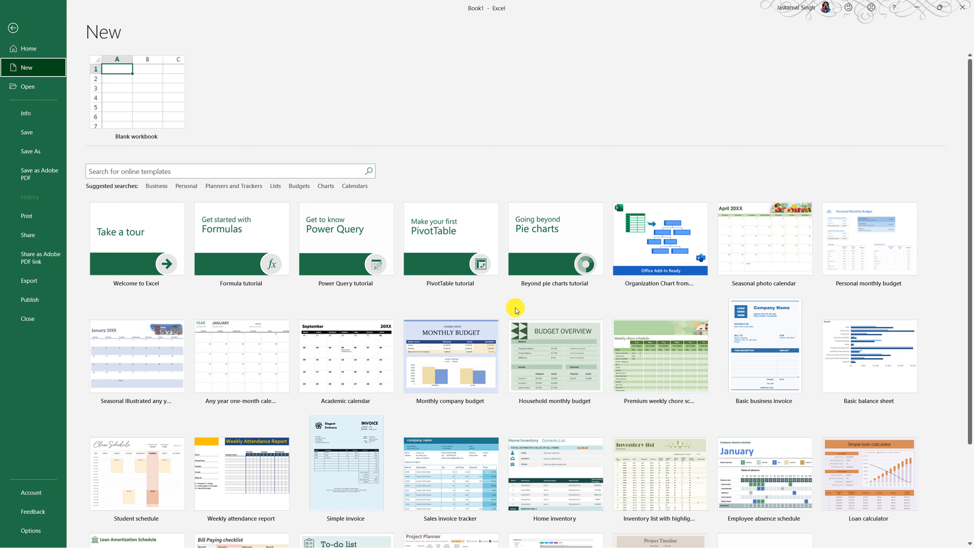
{"action": "left_click", "coordinate": [35, 54]}
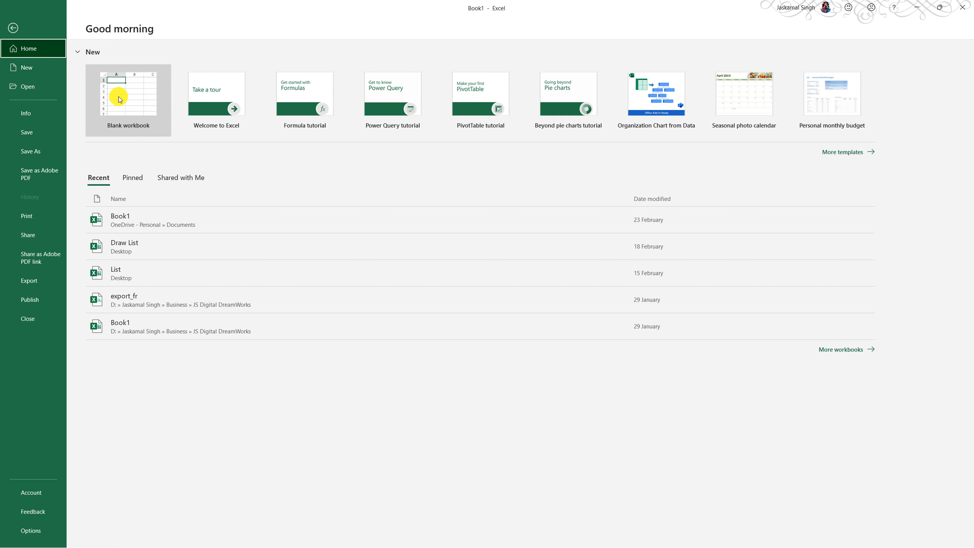
{"action": "left_click", "coordinate": [13, 28]}
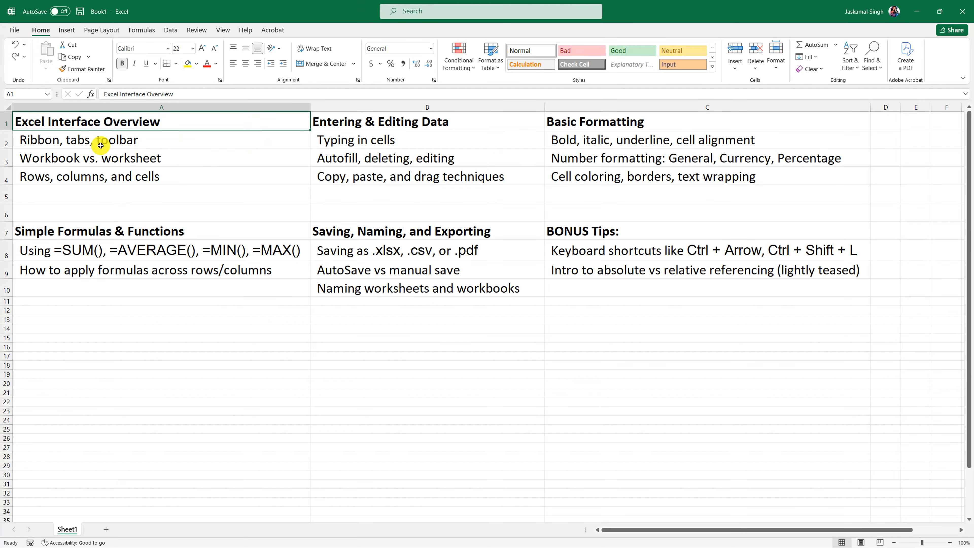
- Select the "Ribbon, tabs, toolbar" topic in A2 and look through the Insert, Page Layout and Home ribbon commands
{"action": "left_click", "coordinate": [77, 146]}
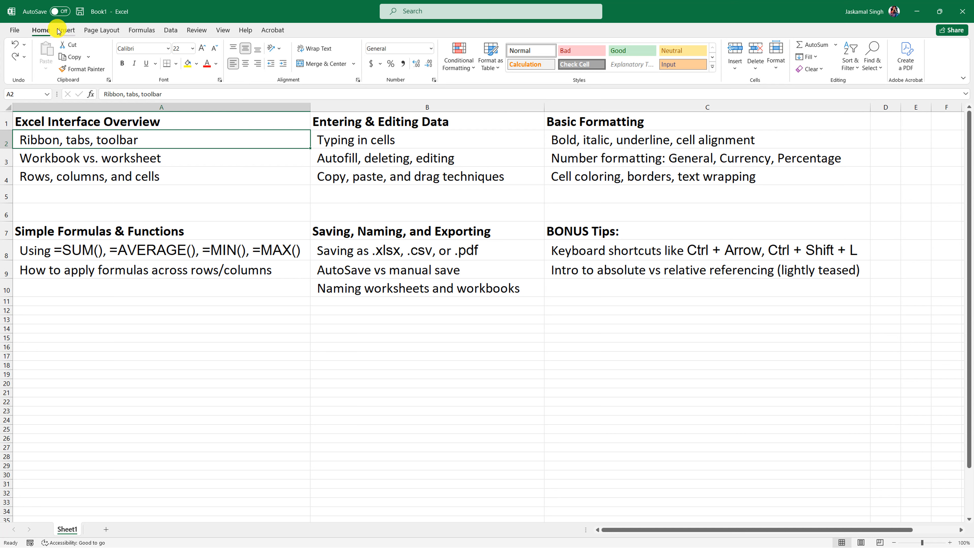
{"action": "left_click", "coordinate": [66, 31]}
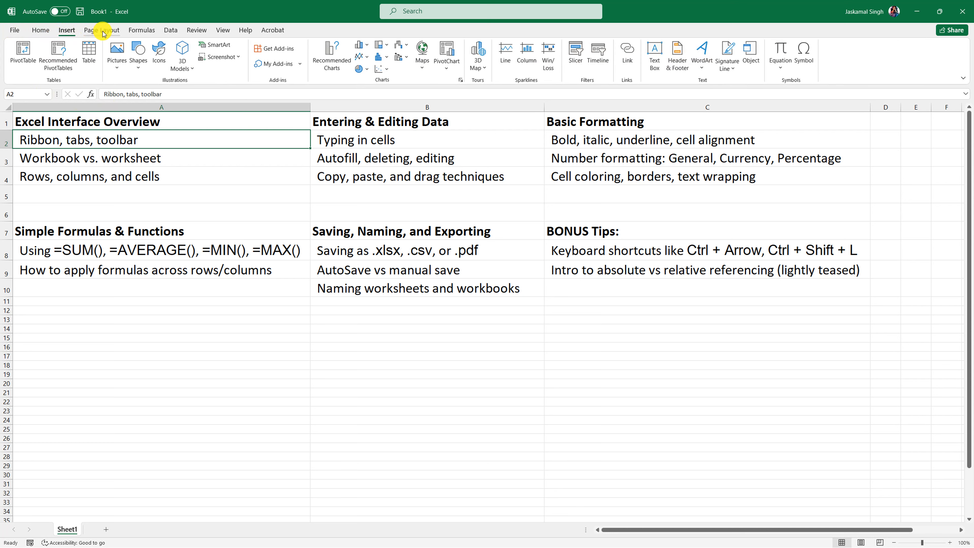
{"action": "left_click", "coordinate": [103, 33]}
{"action": "left_click", "coordinate": [43, 32]}
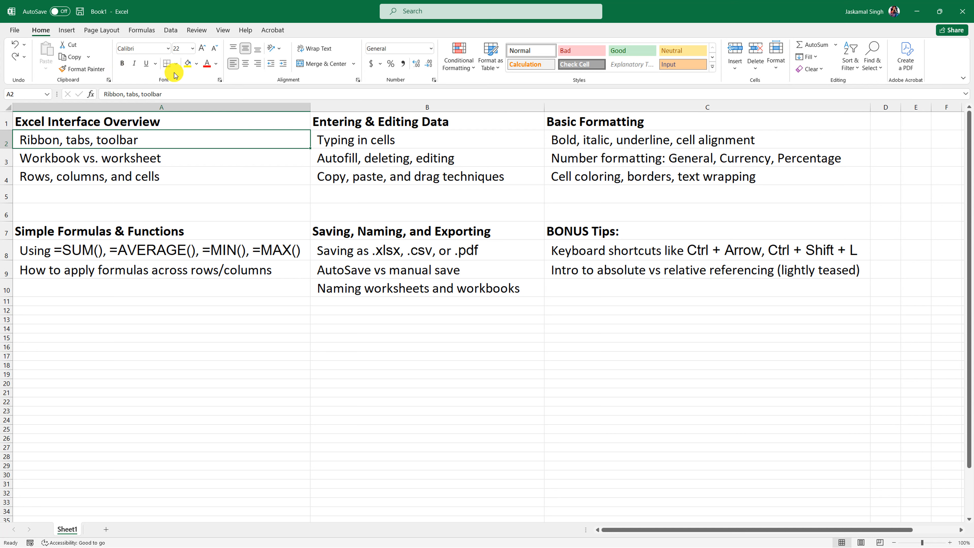
- Add the Font Color command to the Quick Access Toolbar and remove it again
{"action": "right_click", "coordinate": [207, 66]}
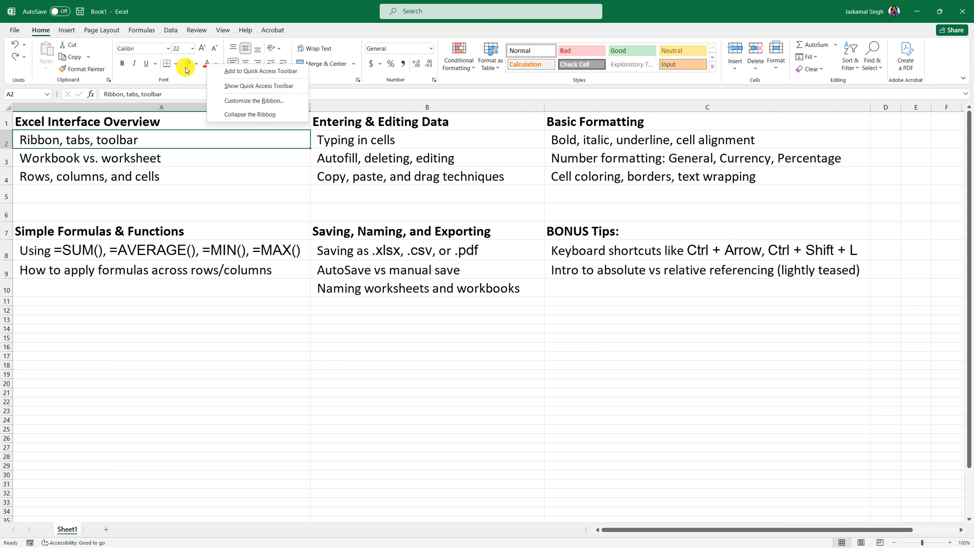
{"action": "left_click", "coordinate": [257, 72]}
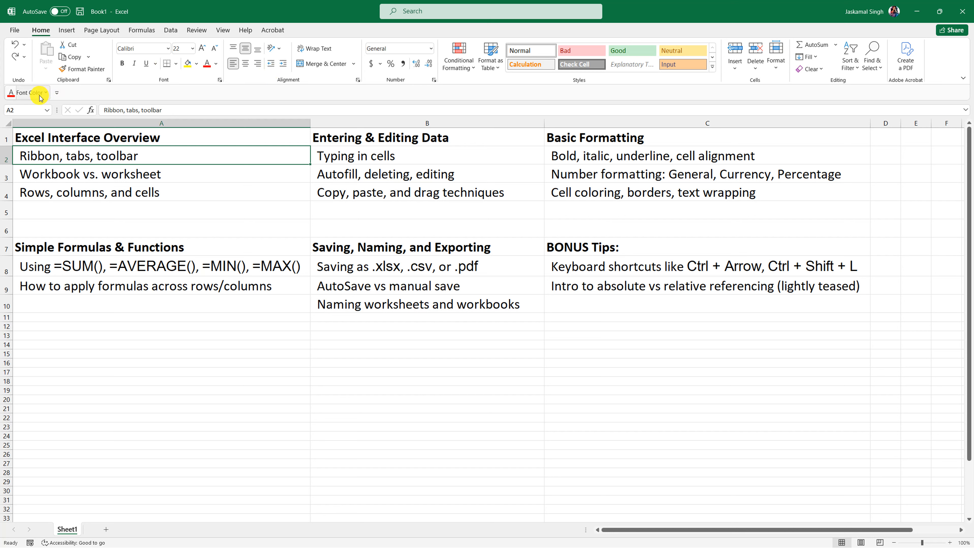
{"action": "right_click", "coordinate": [12, 97]}
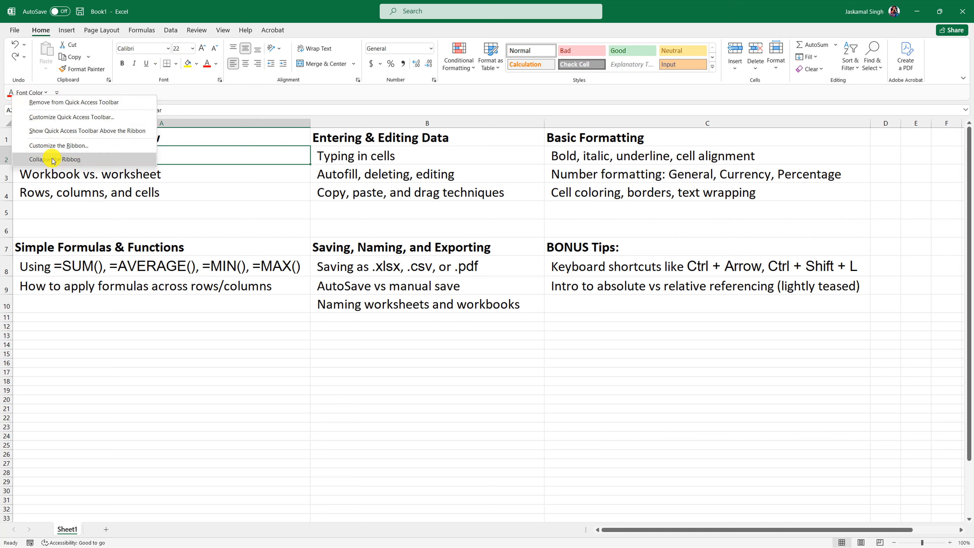
{"action": "left_click", "coordinate": [65, 102]}
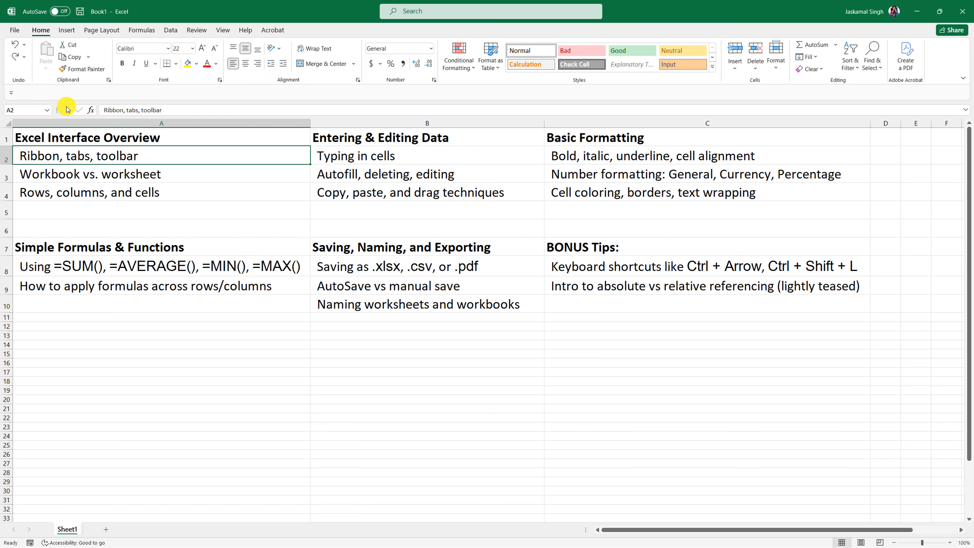
{"action": "right_click", "coordinate": [28, 96]}
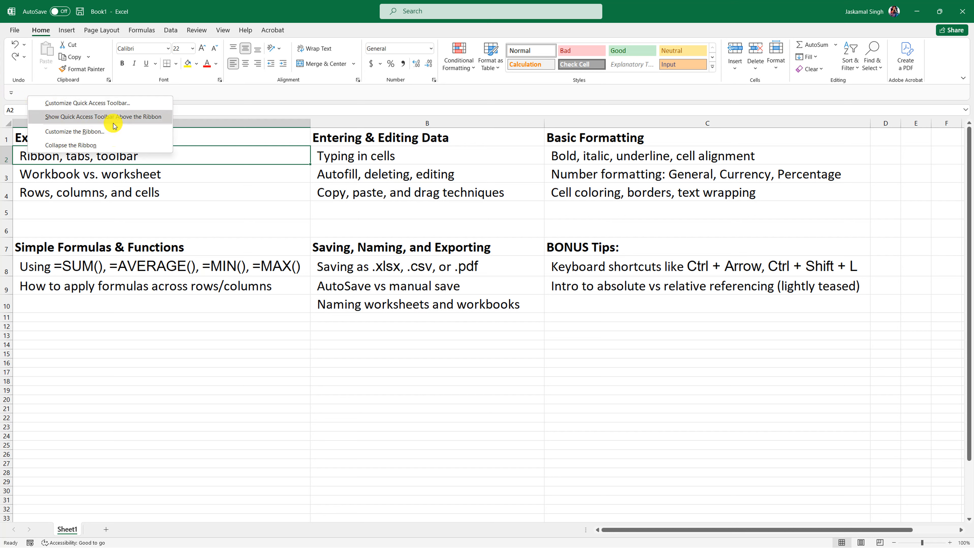
{"action": "left_click", "coordinate": [227, 96]}
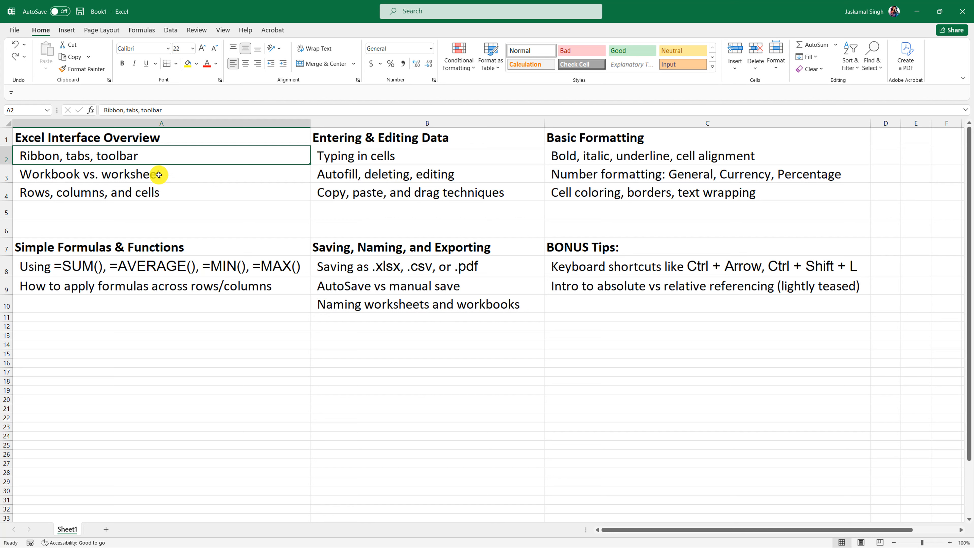
- Select the "Workbook vs. worksheet" topic in A3 and add three new worksheets to the workbook
{"action": "left_click", "coordinate": [149, 171]}
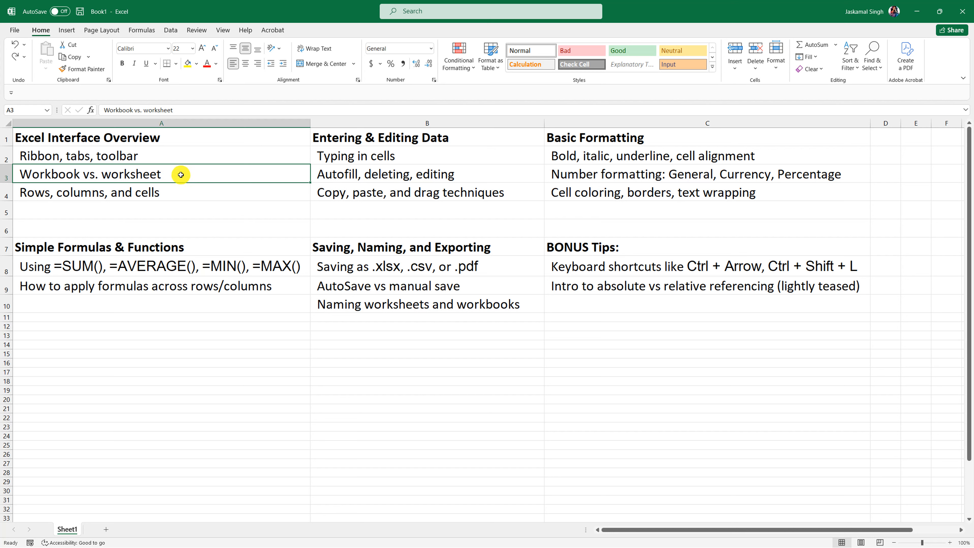
{"action": "left_click", "coordinate": [104, 530]}
{"action": "left_click", "coordinate": [135, 530]}
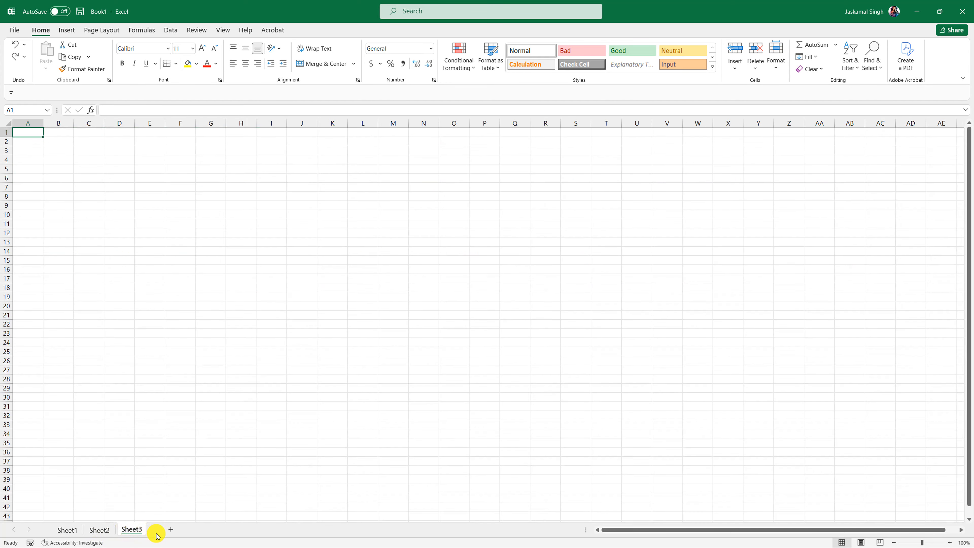
{"action": "left_click", "coordinate": [170, 531]}
- Look through all four worksheets of the workbook and return to Sheet1
{"action": "left_click", "coordinate": [71, 532]}
{"action": "left_click", "coordinate": [99, 531]}
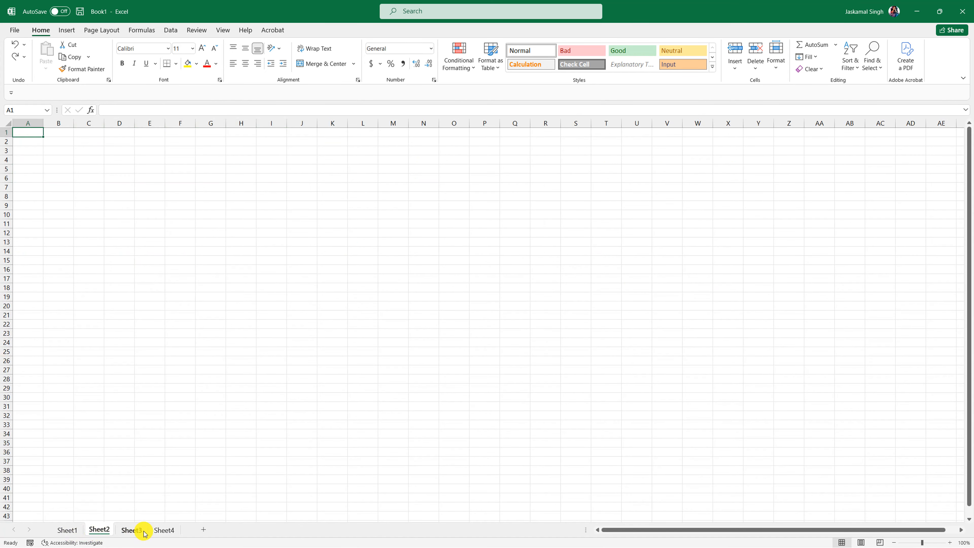
{"action": "left_click", "coordinate": [132, 530]}
{"action": "left_click", "coordinate": [158, 531]}
{"action": "left_click", "coordinate": [70, 531]}
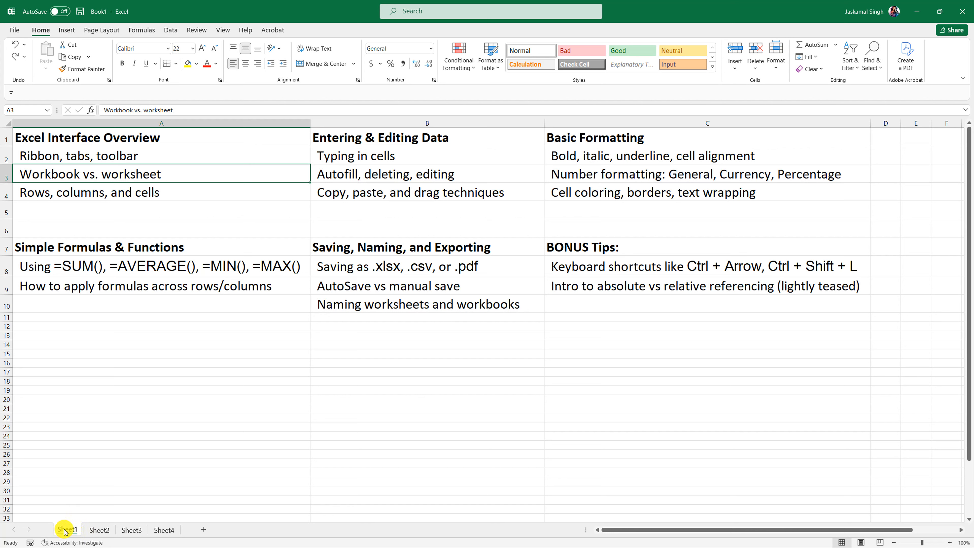
{"action": "left_click", "coordinate": [94, 535]}
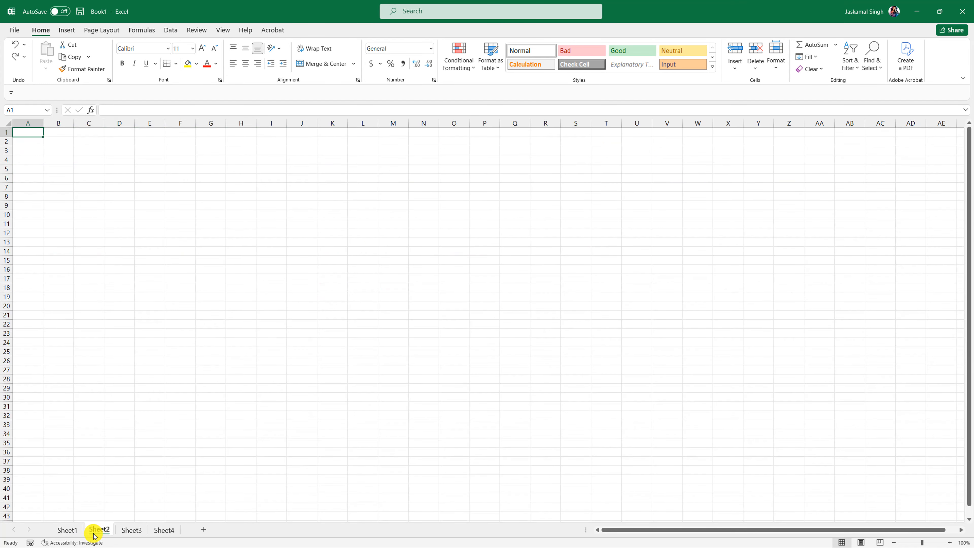
{"action": "left_click", "coordinate": [68, 531]}
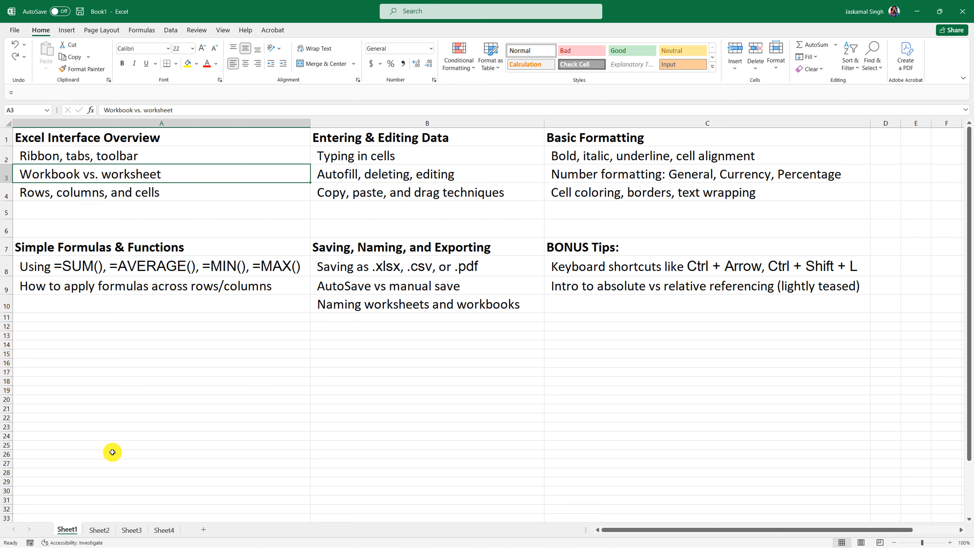
- On Sheet2, make row 1 several times taller and column A more than twice as wide
{"action": "left_click", "coordinate": [100, 531]}
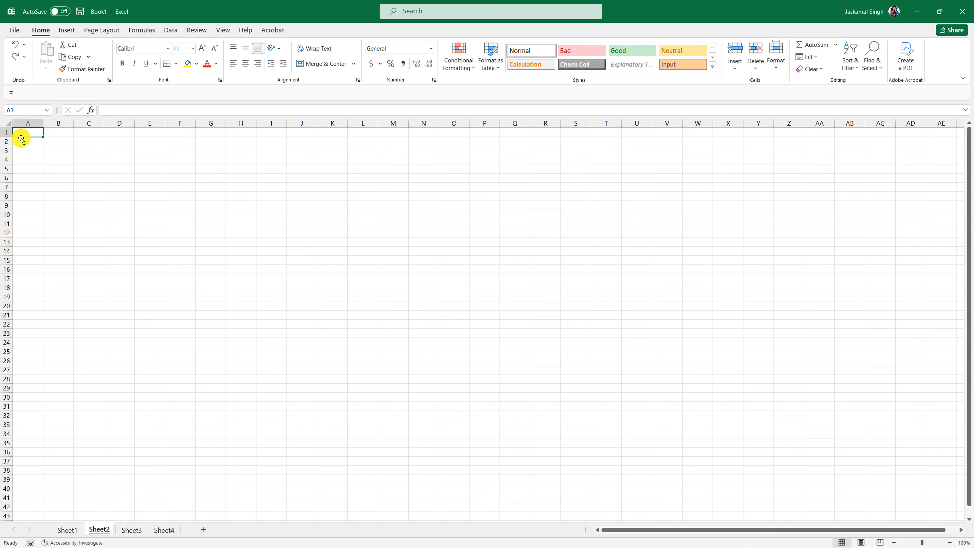
{"action": "left_click_drag", "start_coordinate": [6, 137], "coordinate": [6, 172]}
{"action": "left_click_drag", "start_coordinate": [43, 123], "coordinate": [82, 123]}
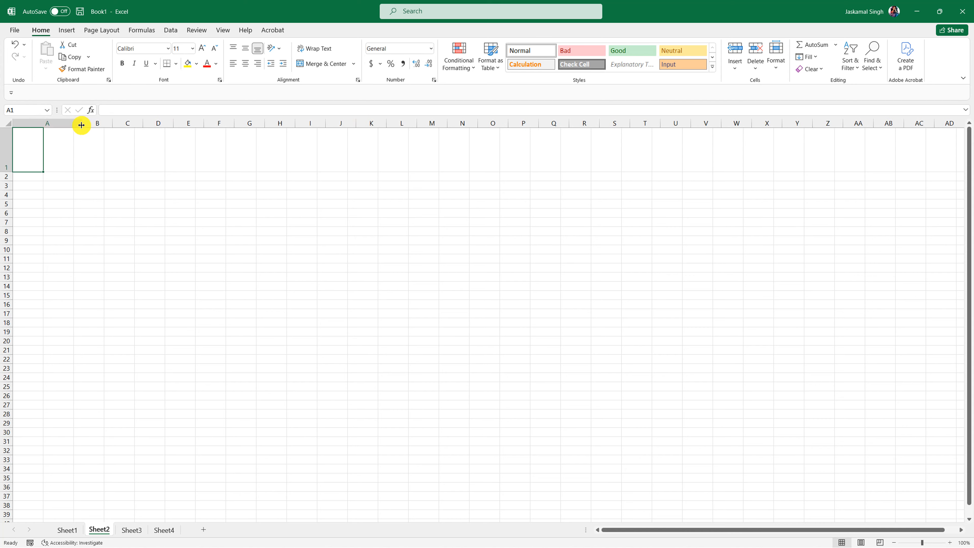
- Highlight the first three rows of Sheet2, reselect cell A1, and return to the "Rows, columns, and cells" topic on Sheet1
{"action": "mouse_move", "coordinate": [6, 153]}
{"action": "left_mouse_down"}
{"action": "mouse_move", "coordinate": [2, 239]}
{"action": "mouse_move", "coordinate": [2, 147]}
{"action": "mouse_move", "coordinate": [2, 163]}
{"action": "left_mouse_up"}
{"action": "left_click", "coordinate": [2, 176]}
{"action": "left_click", "coordinate": [5, 186]}
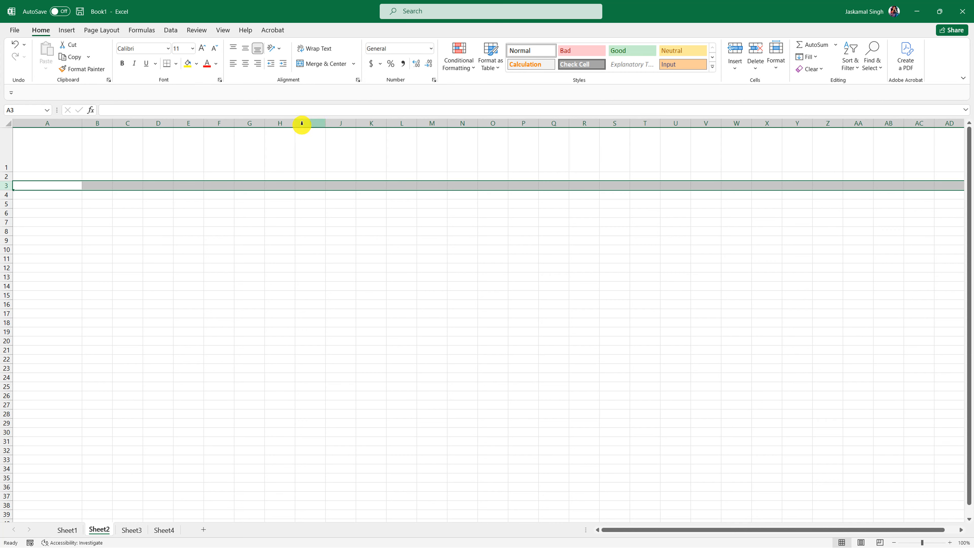
{"action": "left_click", "coordinate": [70, 147]}
{"action": "left_click", "coordinate": [67, 529]}
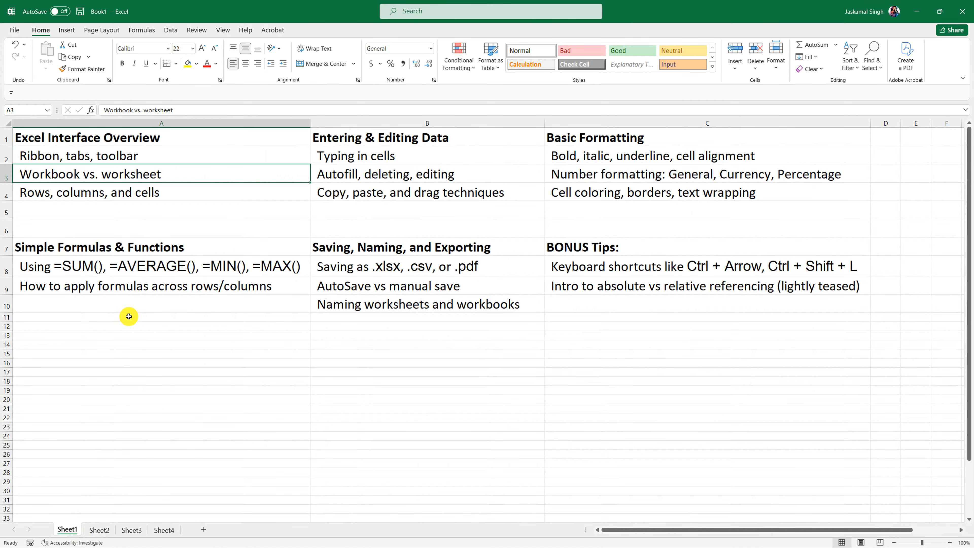
{"action": "left_click", "coordinate": [94, 191]}
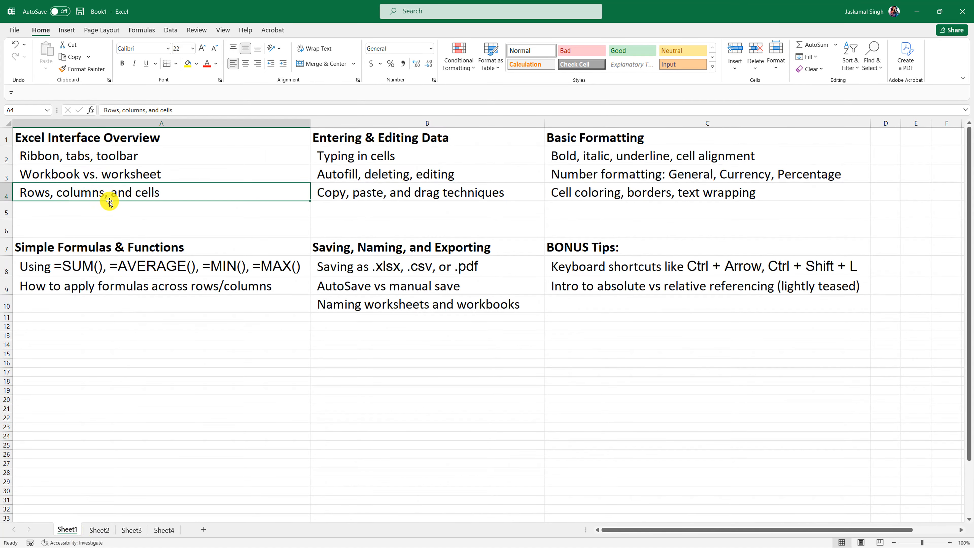
- Select cell D7 on Sheet2, and jump straight to cell H20 by its cell reference
{"action": "left_click", "coordinate": [99, 530]}
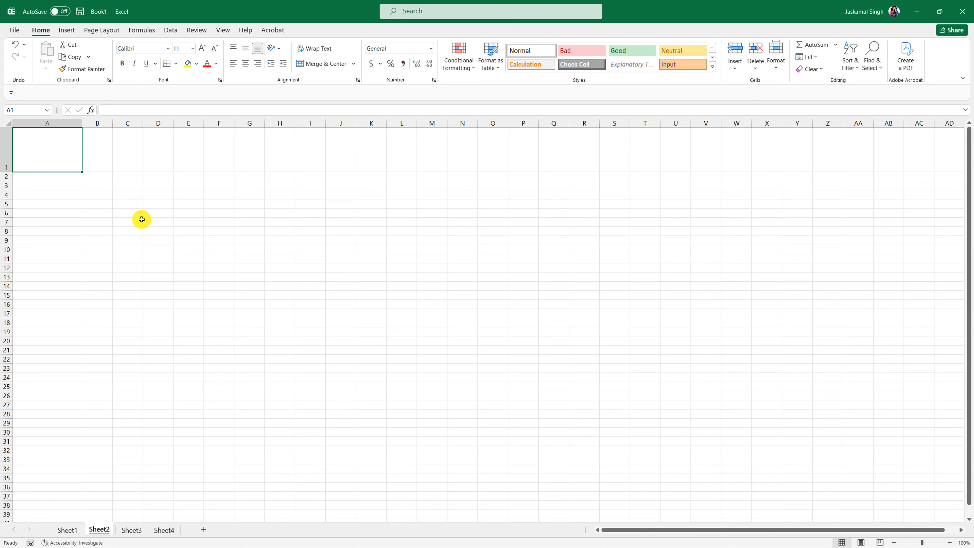
{"action": "left_click", "coordinate": [159, 222]}
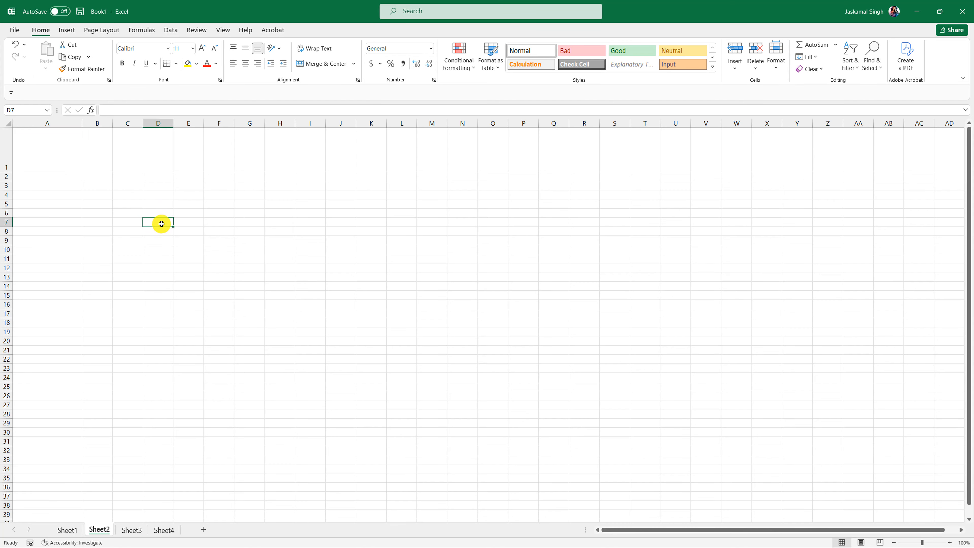
{"action": "left_click", "coordinate": [14, 109]}
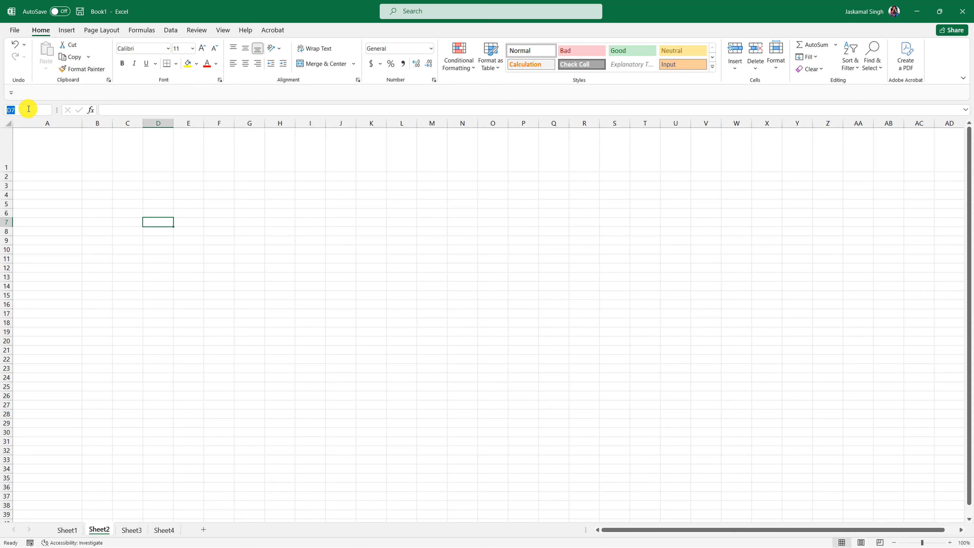
{"action": "type", "text": "H20"}
{"action": "key", "text": "Return"}
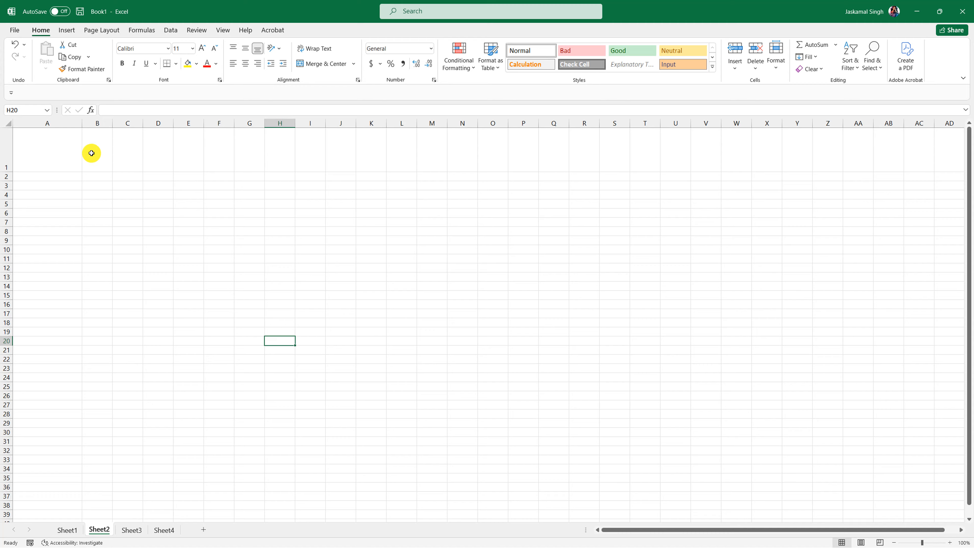
- Return to Sheet1 and go over the "Typing in cells" and "Autofill, deleting, editing" topics in column B
{"action": "left_click", "coordinate": [67, 529]}
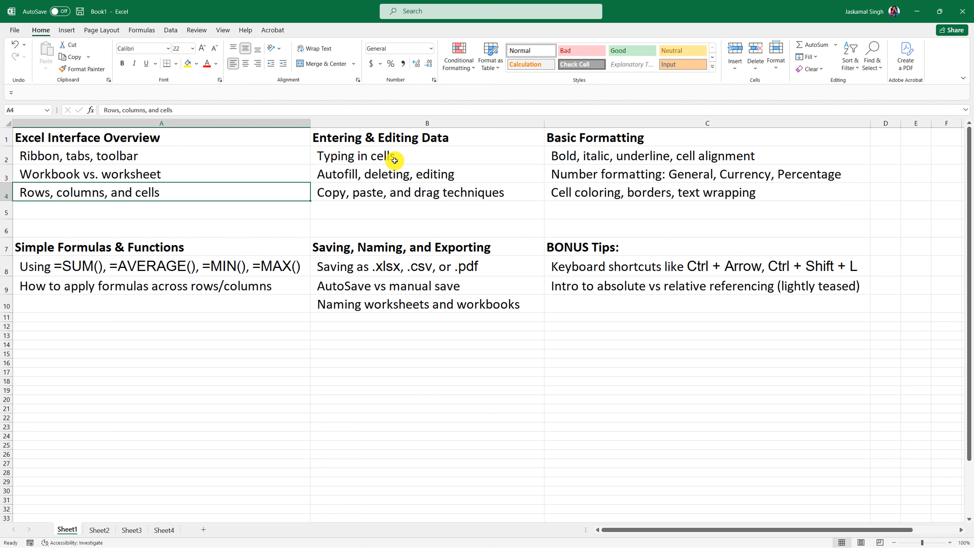
{"action": "left_click", "coordinate": [401, 156]}
{"action": "left_click", "coordinate": [403, 173]}
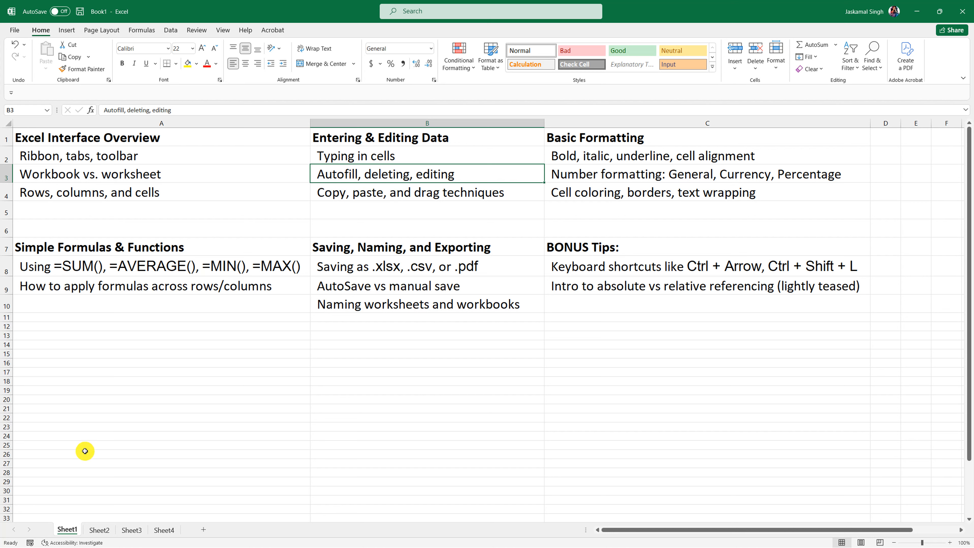
- On Sheet2, reset row 1 to its automatic height and enter the person's name in cell A1
{"action": "left_click", "coordinate": [99, 530]}
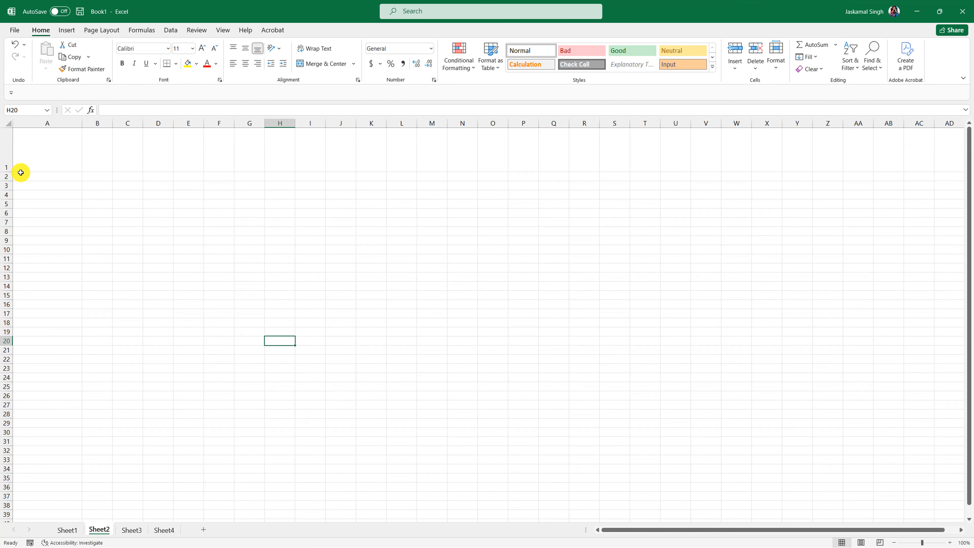
{"action": "double_click", "coordinate": [8, 172]}
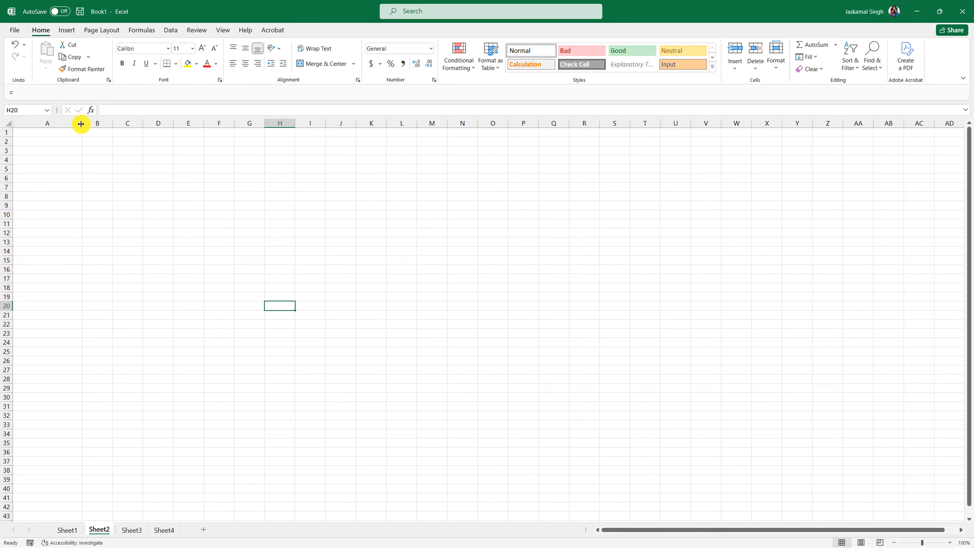
{"action": "left_click", "coordinate": [62, 131]}
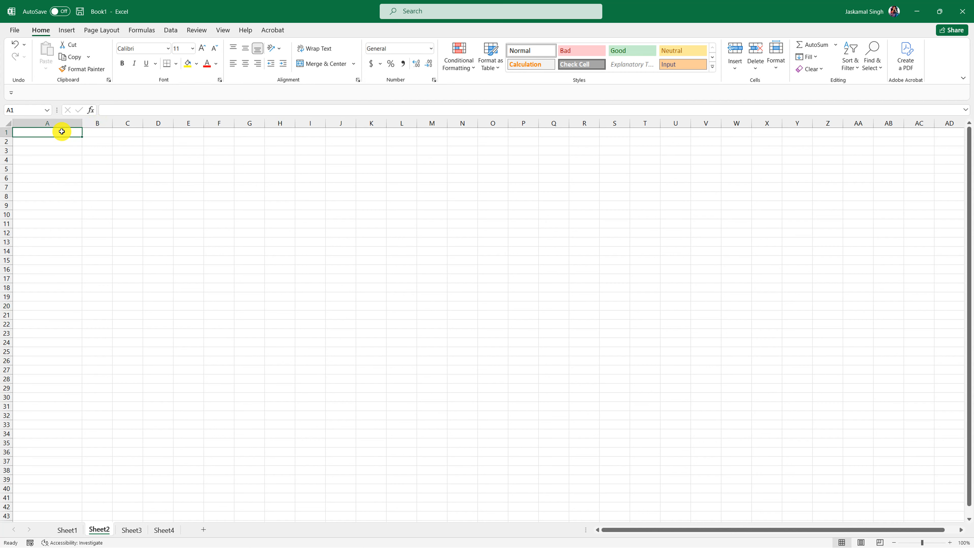
{"action": "type", "text": "J Si"}
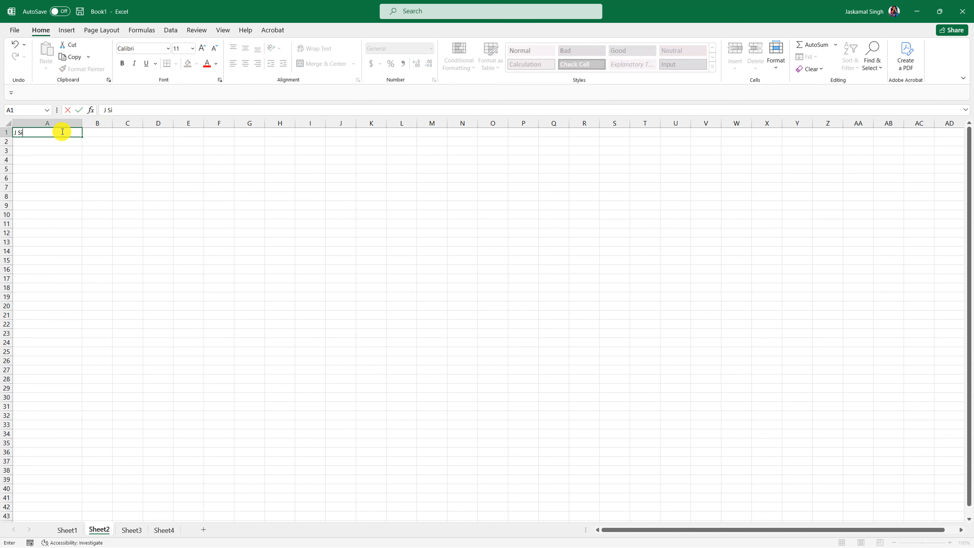
{"action": "type", "text": "ngh"}
{"action": "key", "text": "Return"}
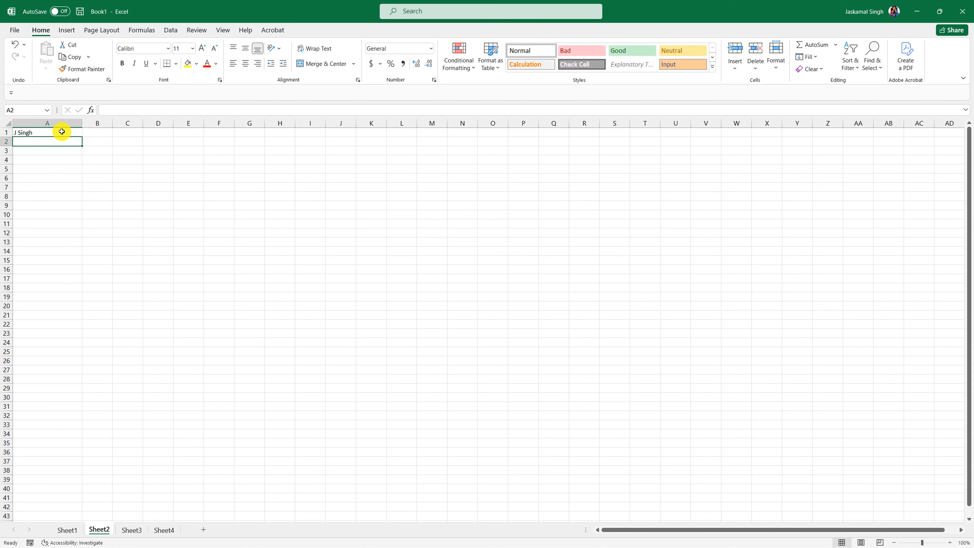
{"action": "left_click", "coordinate": [73, 131]}
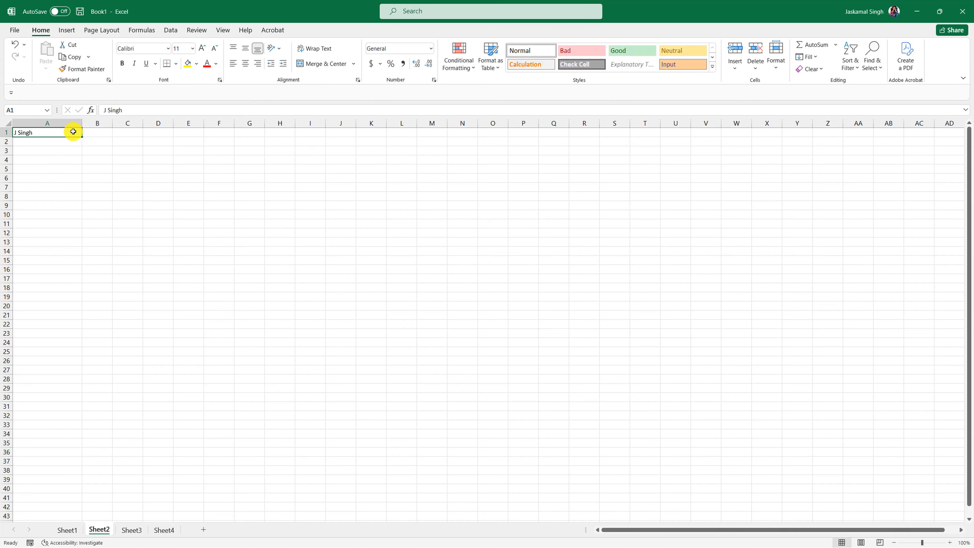
- Enter the same name in cell A2, directly below the first entry, working in the formula bar
{"action": "left_click", "coordinate": [42, 141]}
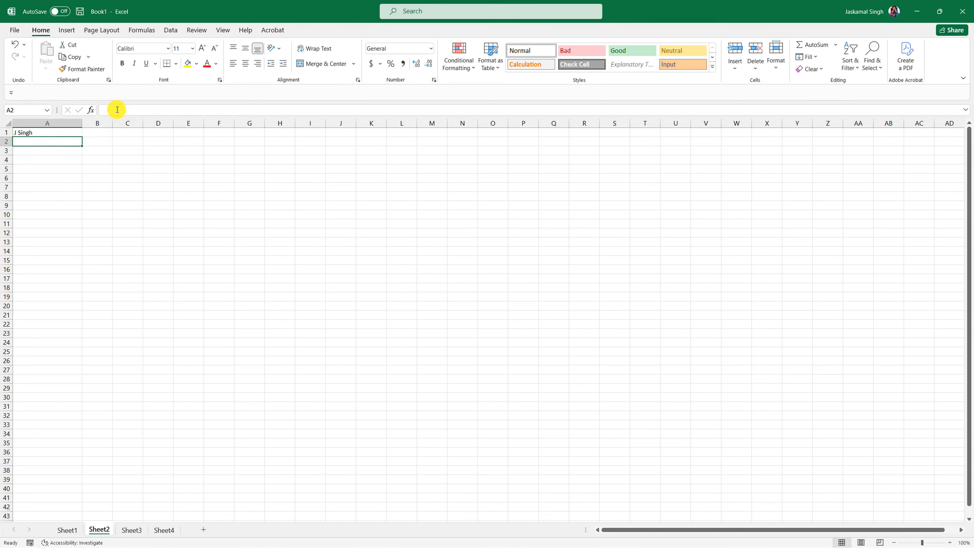
{"action": "left_click", "coordinate": [104, 110]}
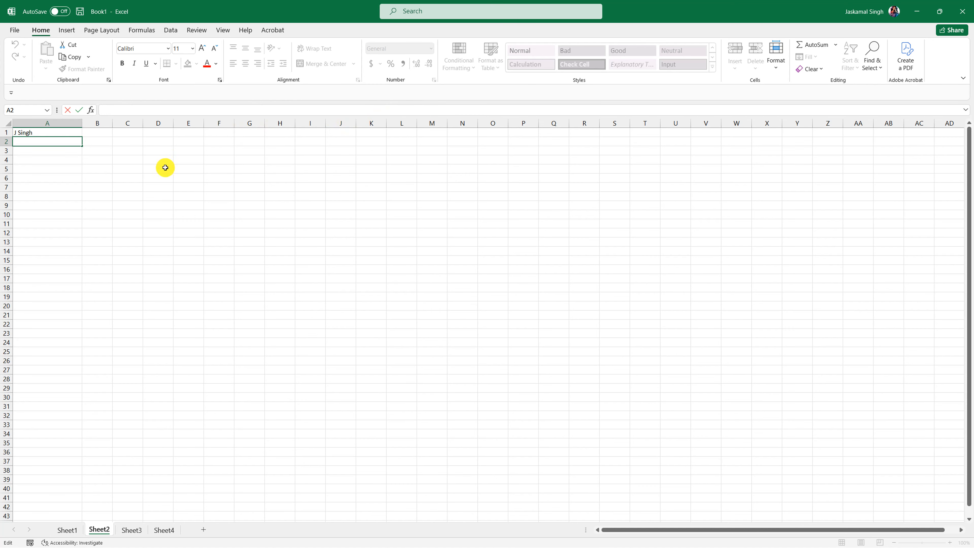
{"action": "type", "text": "J Singh"}
{"action": "key", "text": "Return"}
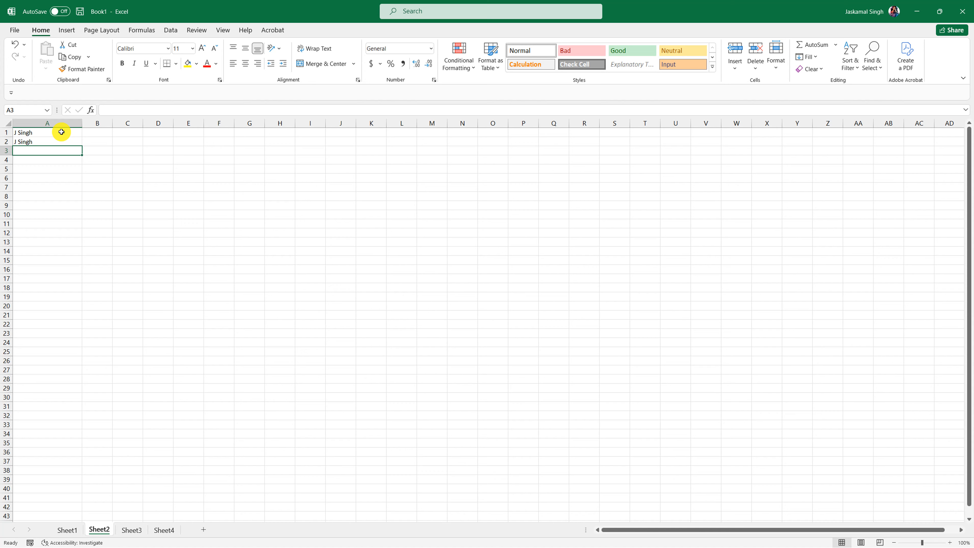
- Copy the name from cell A2 and paste it into cells A3, A4 and A5
{"action": "left_click", "coordinate": [58, 142]}
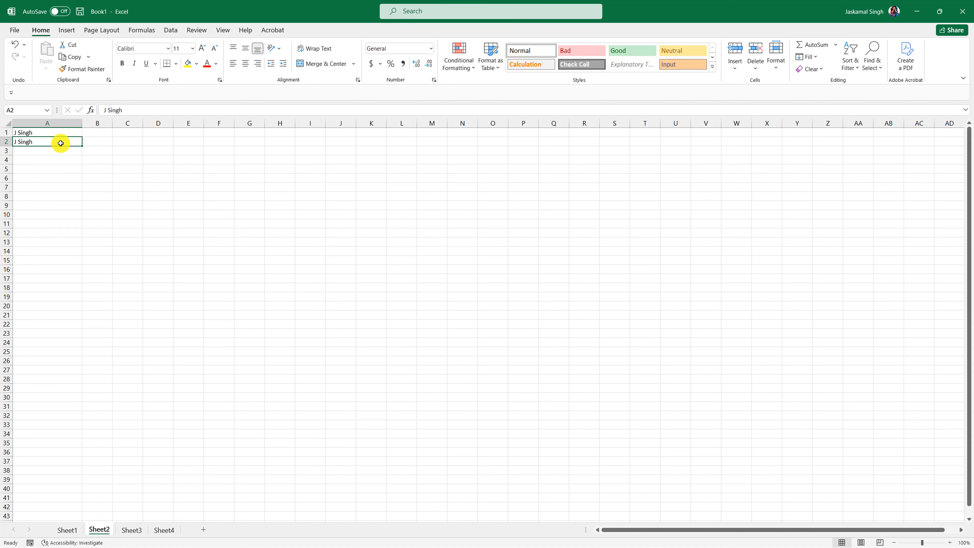
{"action": "key", "text": "ctrl+c"}
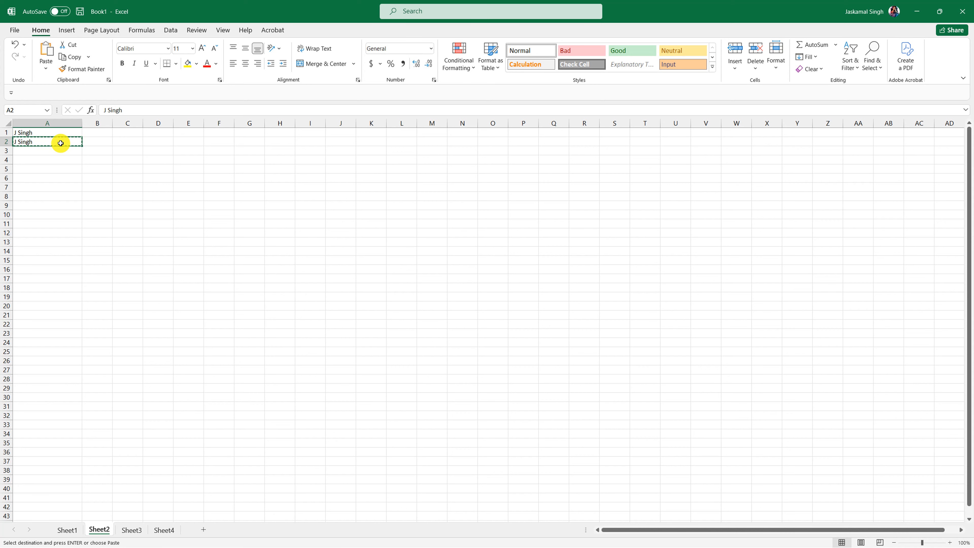
{"action": "left_click", "coordinate": [59, 153]}
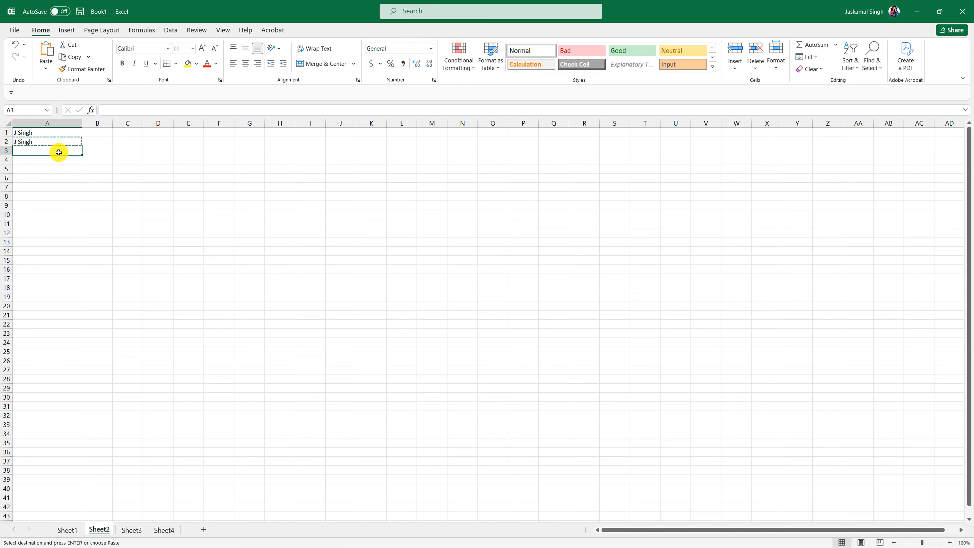
{"action": "key", "text": "ctrl+v"}
{"action": "left_click", "coordinate": [56, 159], "text": "ctrl"}
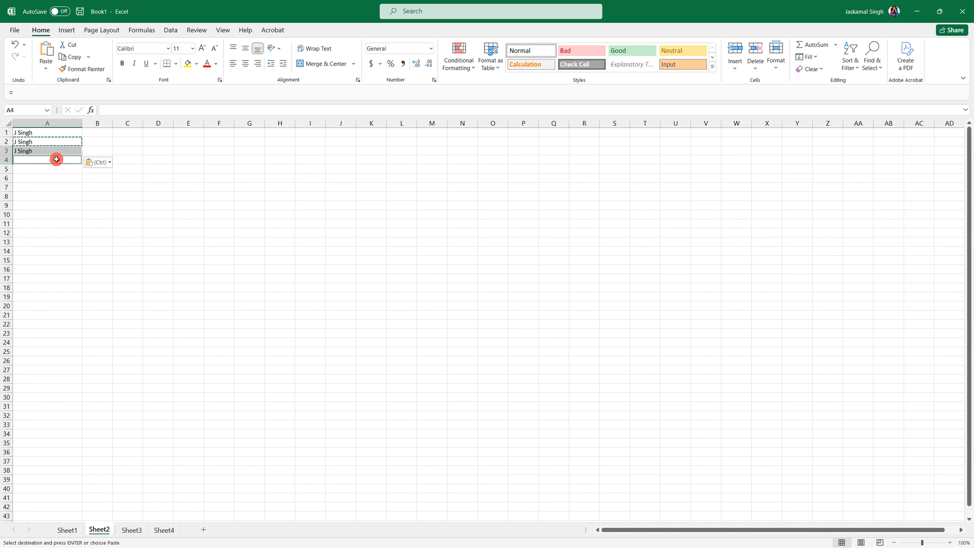
{"action": "key", "text": "ctrl+v"}
{"action": "left_click", "coordinate": [50, 169]}
{"action": "key", "text": "ctrl+v"}
{"action": "left_click", "coordinate": [159, 141]}
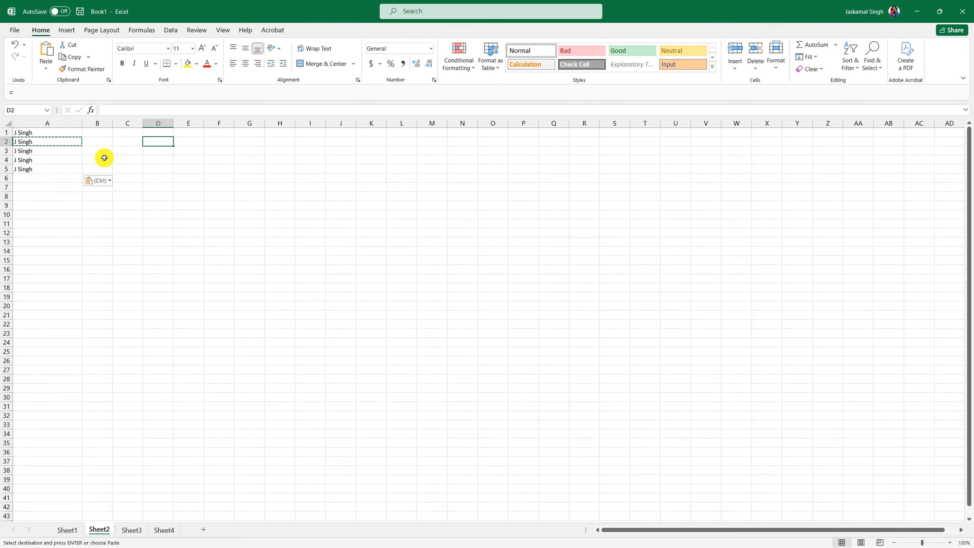
- Autofill the name from cell A5 down column A to row 35
{"action": "left_click", "coordinate": [42, 171]}
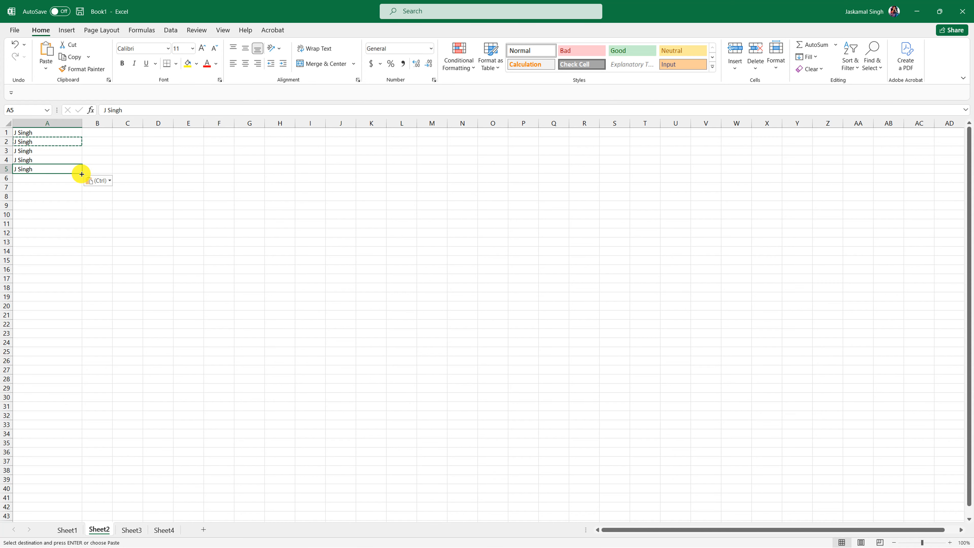
{"action": "left_click_drag", "start_coordinate": [82, 174], "coordinate": [83, 448]}
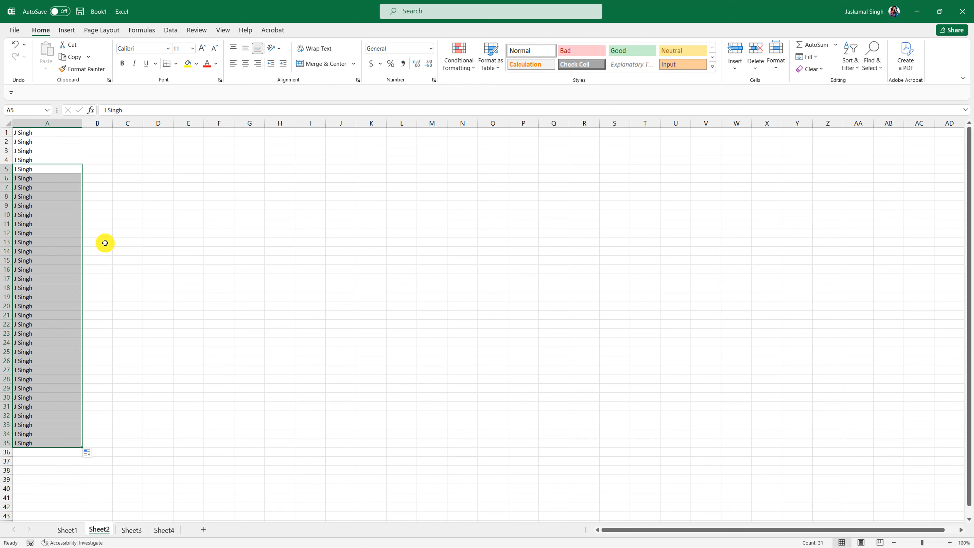
{"action": "left_click", "coordinate": [147, 170]}
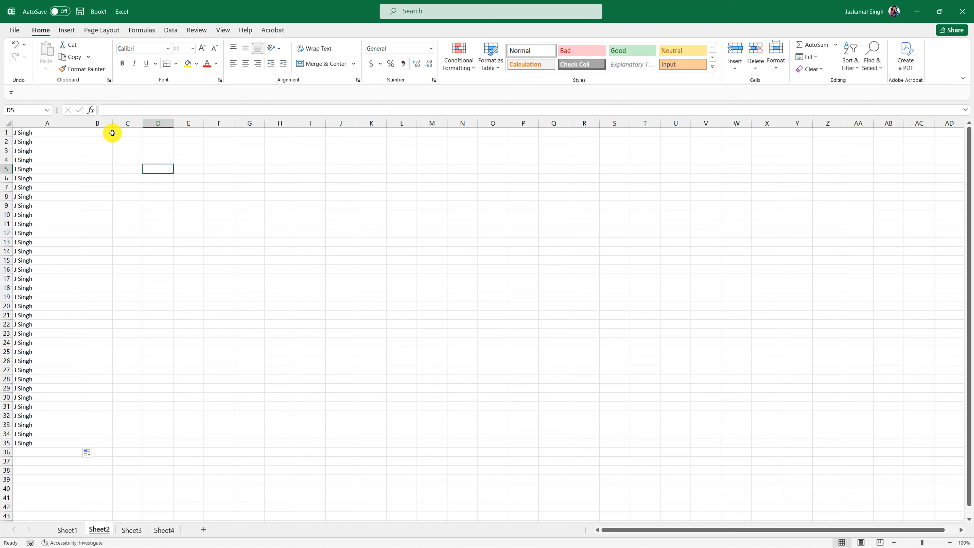
- Enter 1 in cell B1 and autofill it down column B to row 35
{"action": "left_click", "coordinate": [90, 133]}
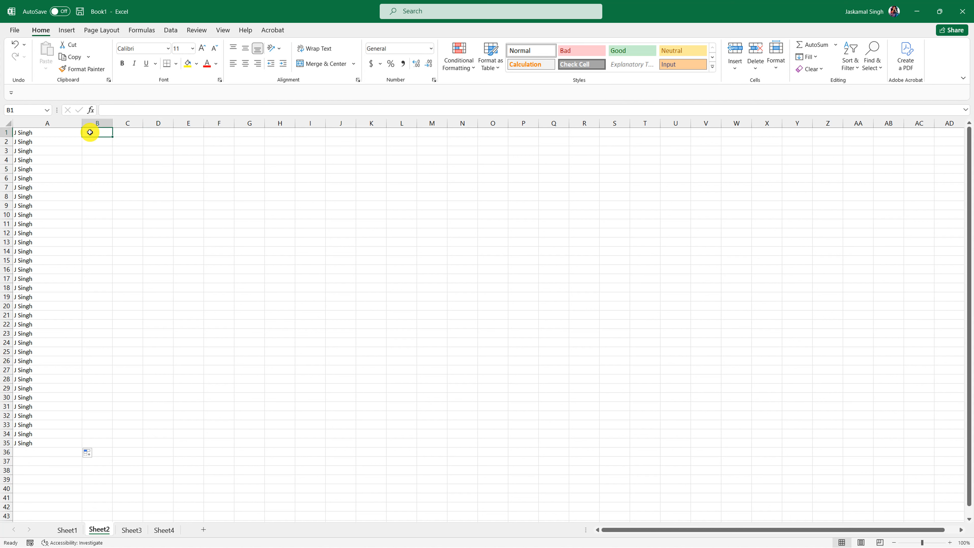
{"action": "type", "text": "1"}
{"action": "left_click", "coordinate": [140, 146]}
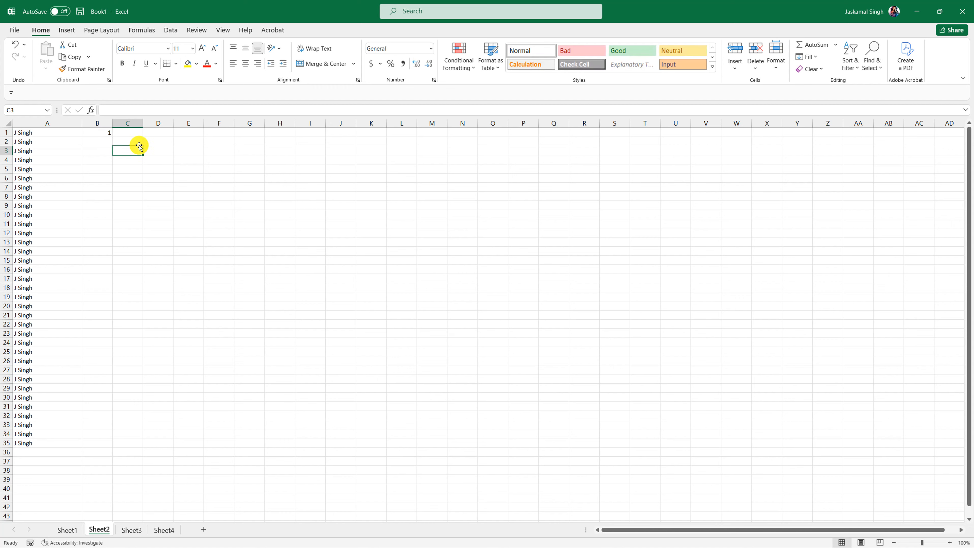
{"action": "left_click", "coordinate": [107, 133]}
{"action": "left_click_drag", "start_coordinate": [110, 137], "coordinate": [111, 446]}
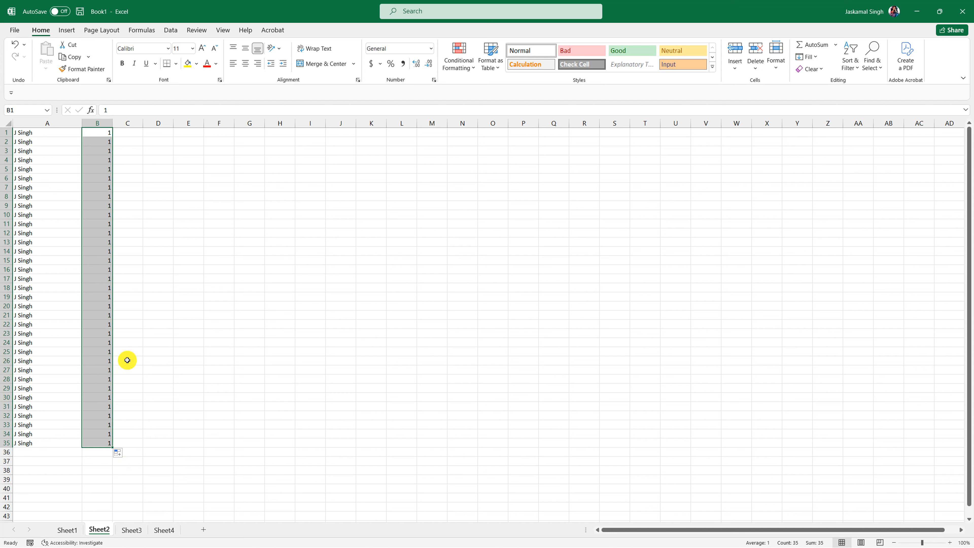
- Change the autofill in column B to Fill Series and highlight the range B1:B35 to review the numbering
{"action": "left_click", "coordinate": [122, 454]}
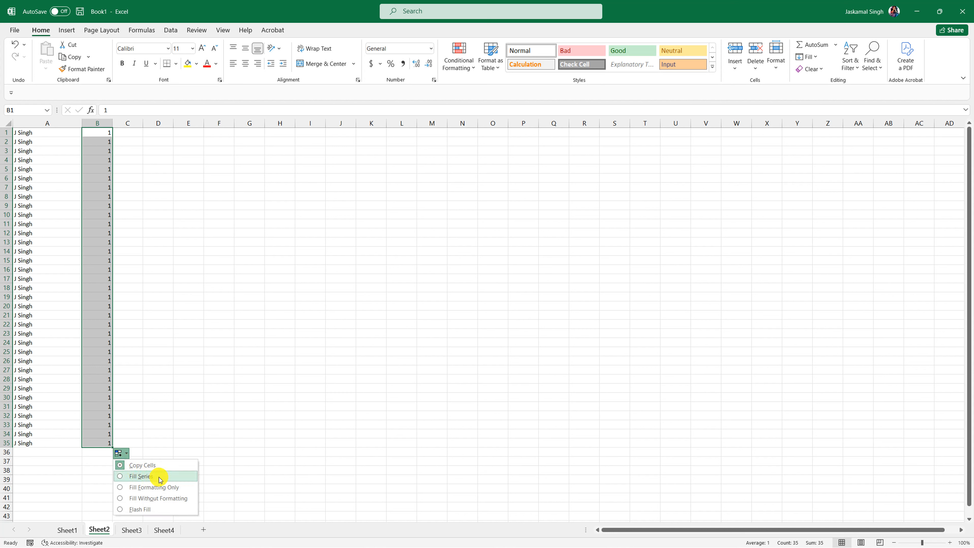
{"action": "left_click", "coordinate": [146, 480]}
{"action": "left_click", "coordinate": [149, 426]}
{"action": "left_click_drag", "start_coordinate": [110, 132], "coordinate": [109, 444]}
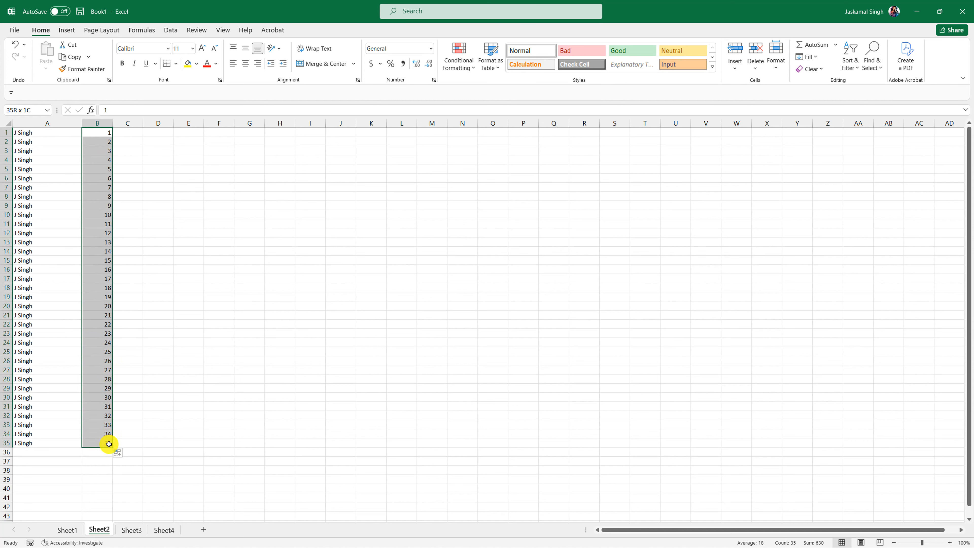
{"action": "left_click", "coordinate": [171, 414]}
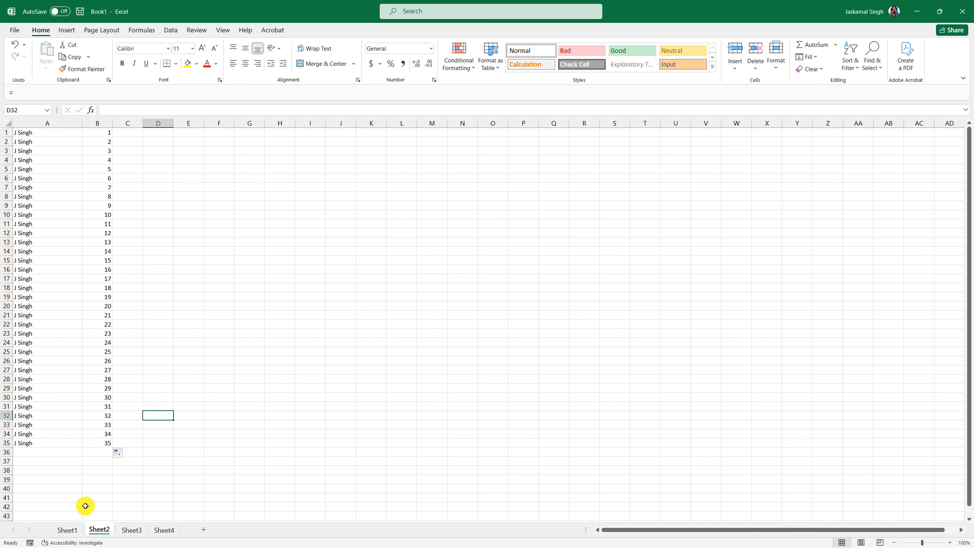
- On Sheet1, review the three "Entering & Editing Data" topics and return to "Autofill, deleting, editing"
{"action": "left_click", "coordinate": [68, 529]}
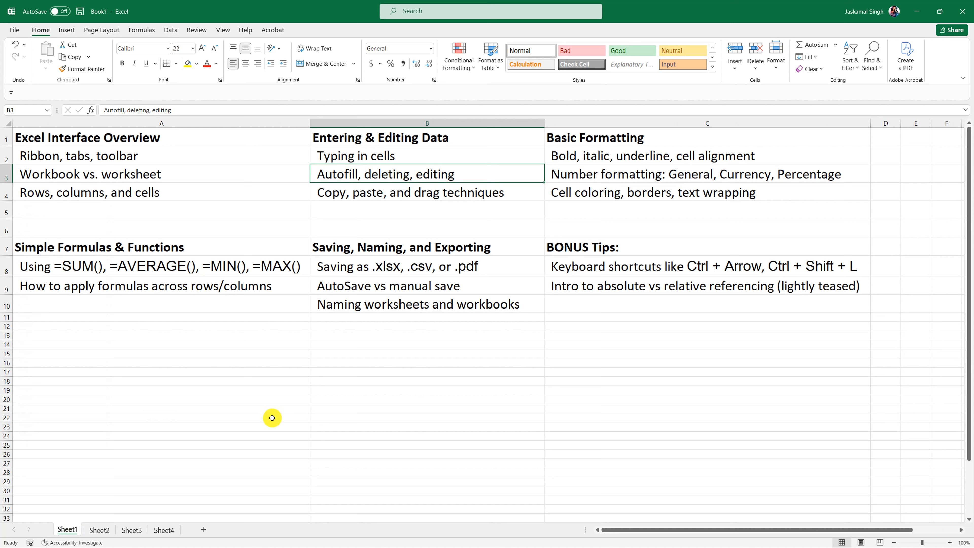
{"action": "left_click", "coordinate": [386, 154]}
{"action": "left_click", "coordinate": [410, 177]}
{"action": "left_click", "coordinate": [350, 193]}
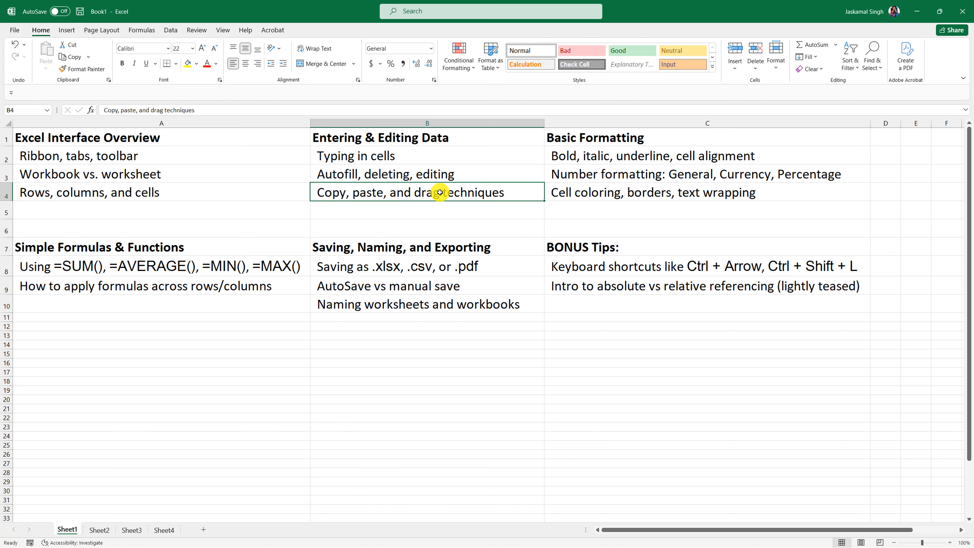
{"action": "left_click", "coordinate": [391, 172]}
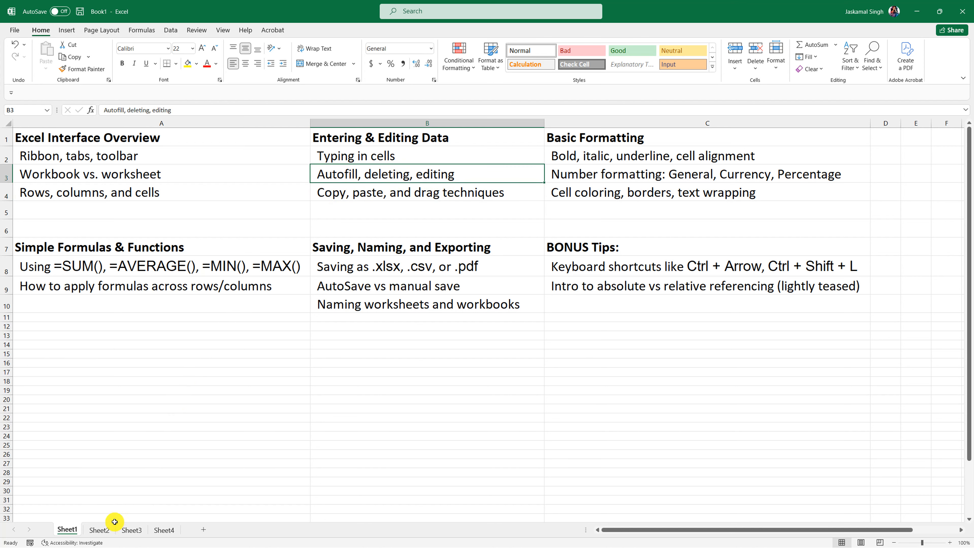
- On Sheet2, go through the four Delete options and delete cells A1:A35 with Shift cells up
{"action": "left_click", "coordinate": [109, 528]}
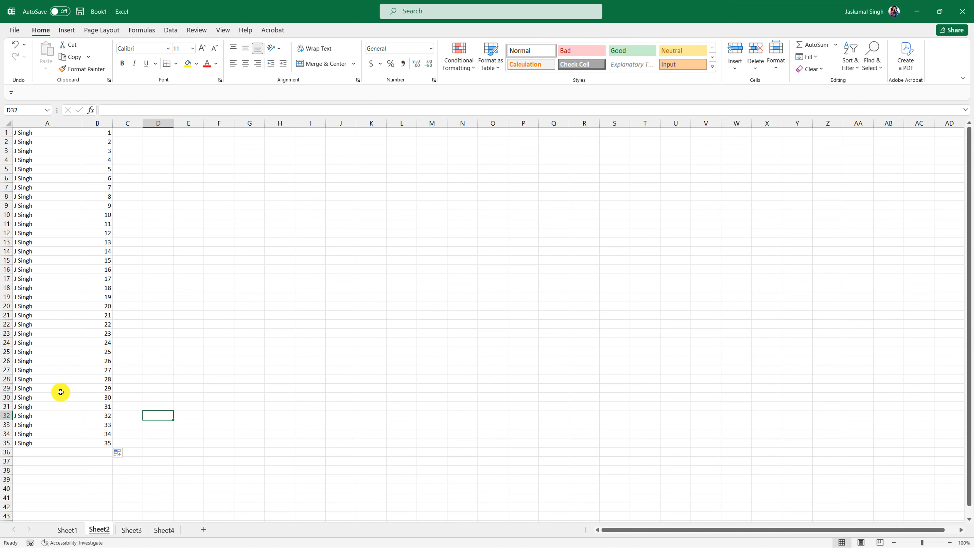
{"action": "left_click_drag", "start_coordinate": [37, 443], "coordinate": [48, 132]}
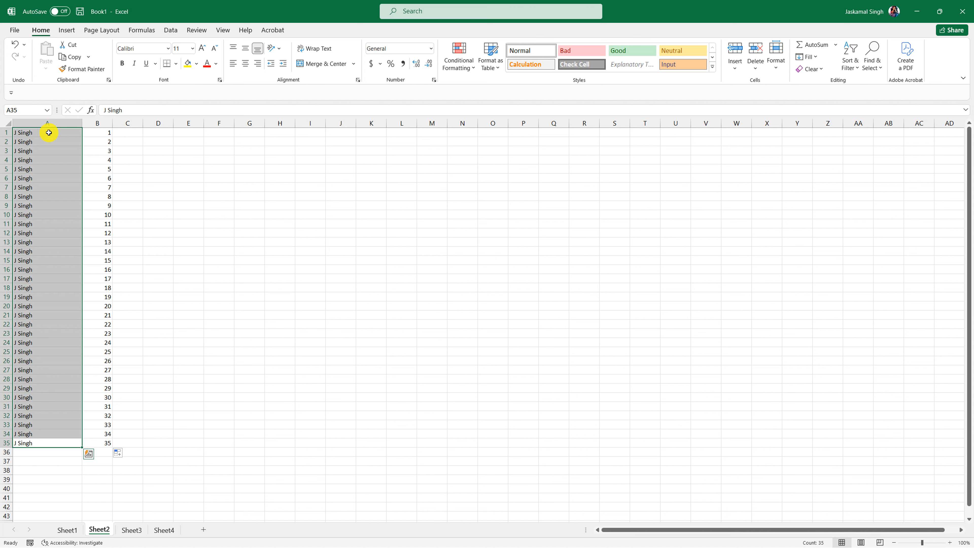
{"action": "right_click", "coordinate": [35, 161]}
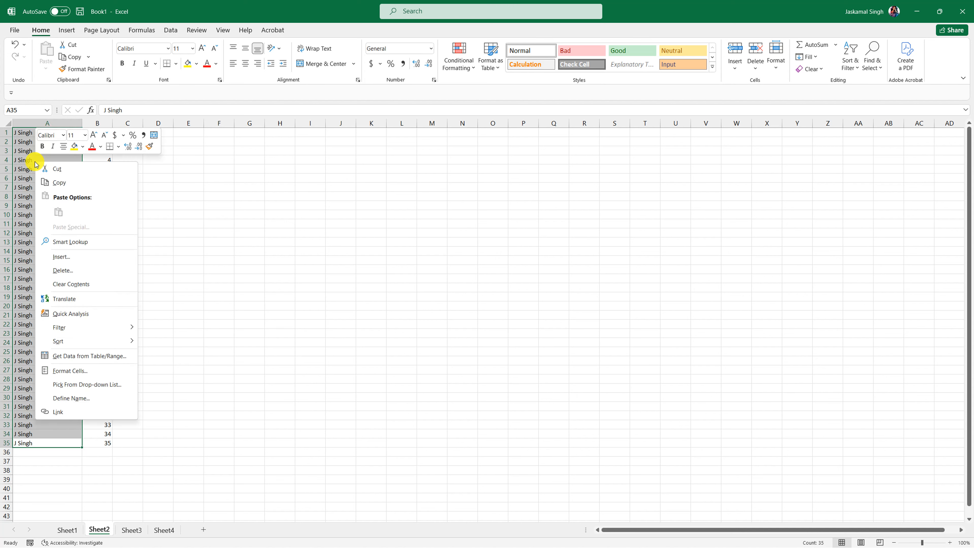
{"action": "left_click", "coordinate": [71, 271]}
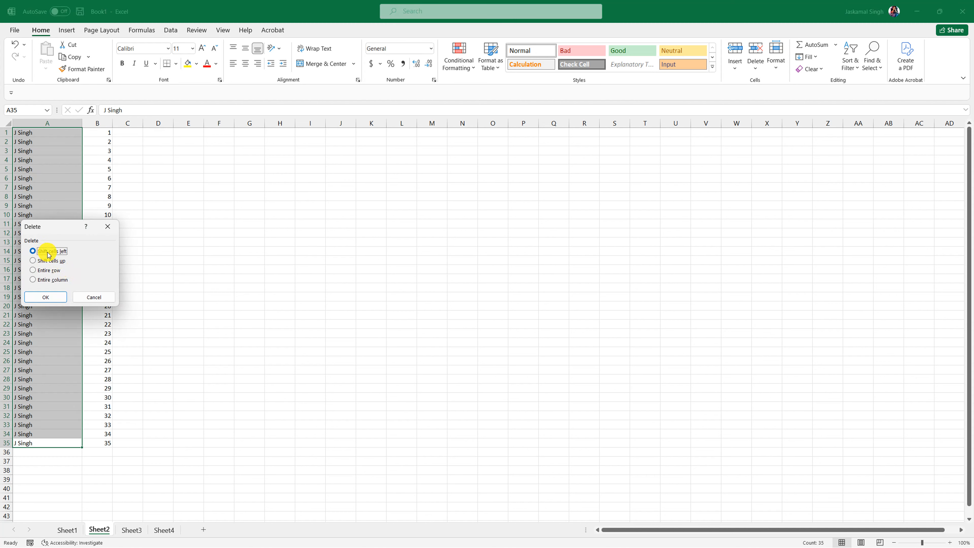
{"action": "left_click_drag", "start_coordinate": [64, 229], "coordinate": [232, 182]}
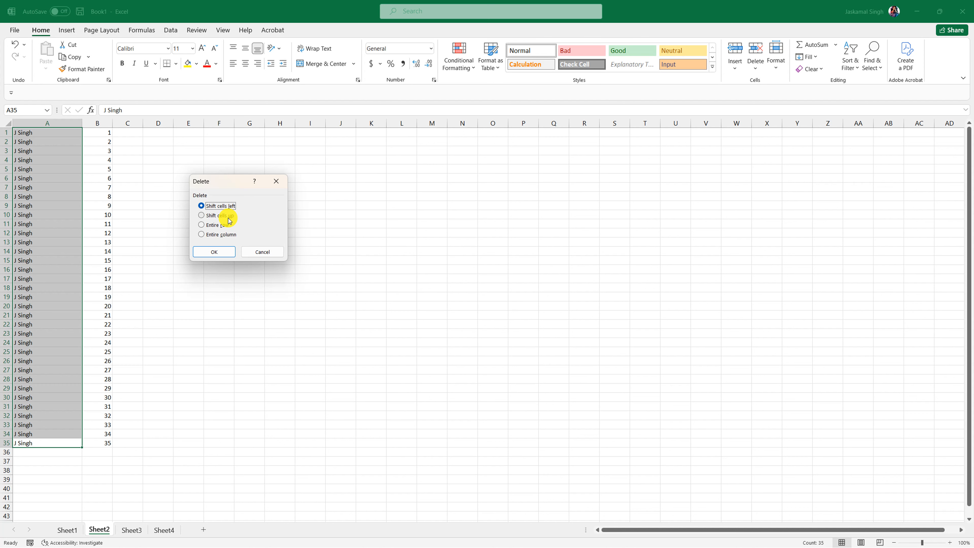
{"action": "left_click", "coordinate": [219, 227]}
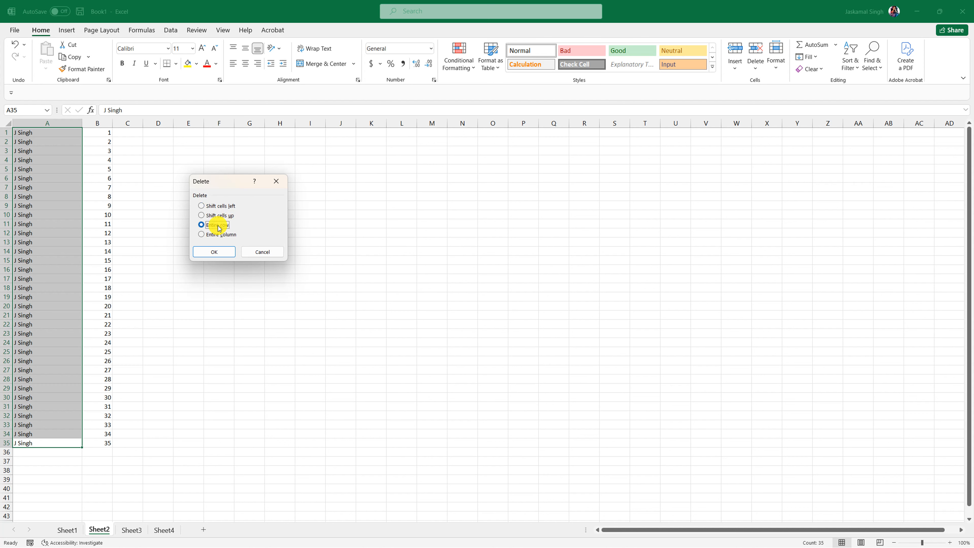
{"action": "left_click", "coordinate": [221, 237]}
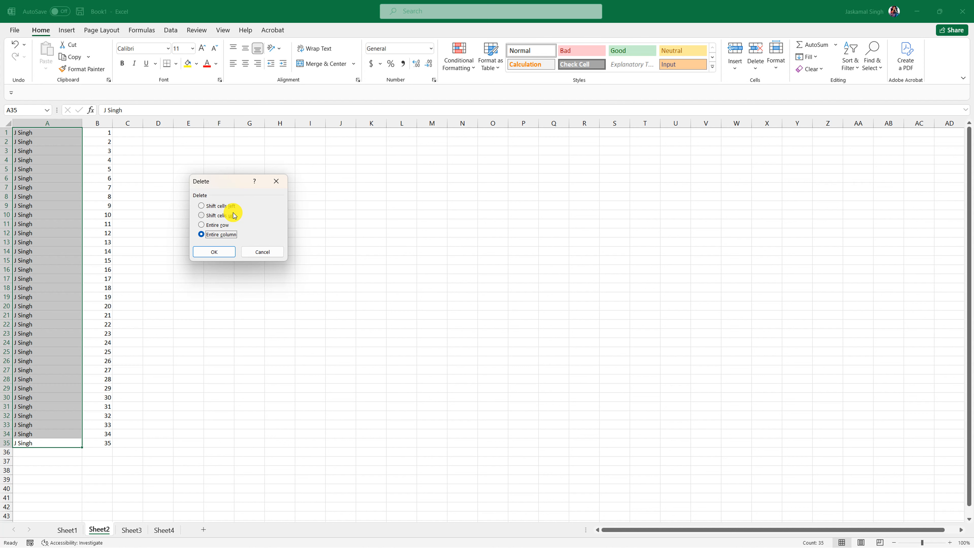
{"action": "left_click", "coordinate": [223, 206]}
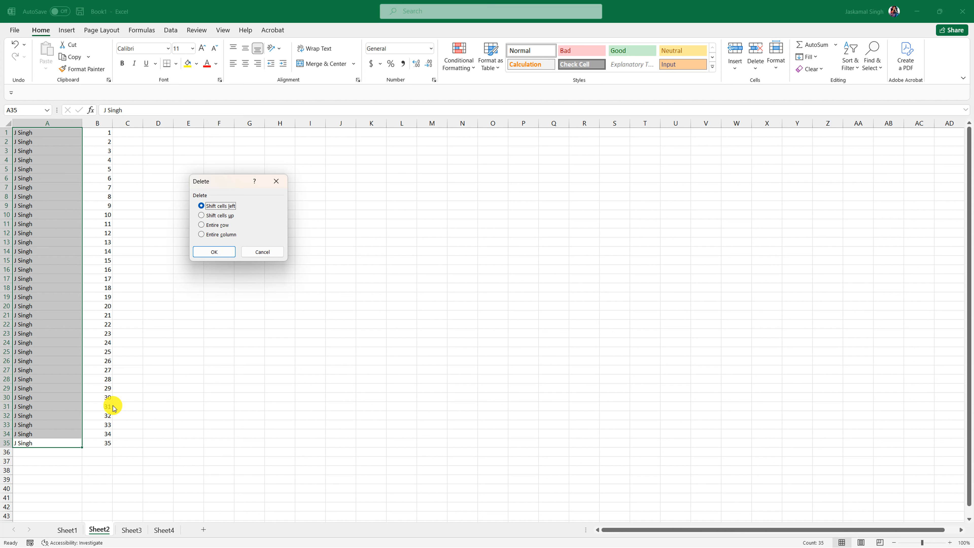
{"action": "left_click", "coordinate": [221, 218]}
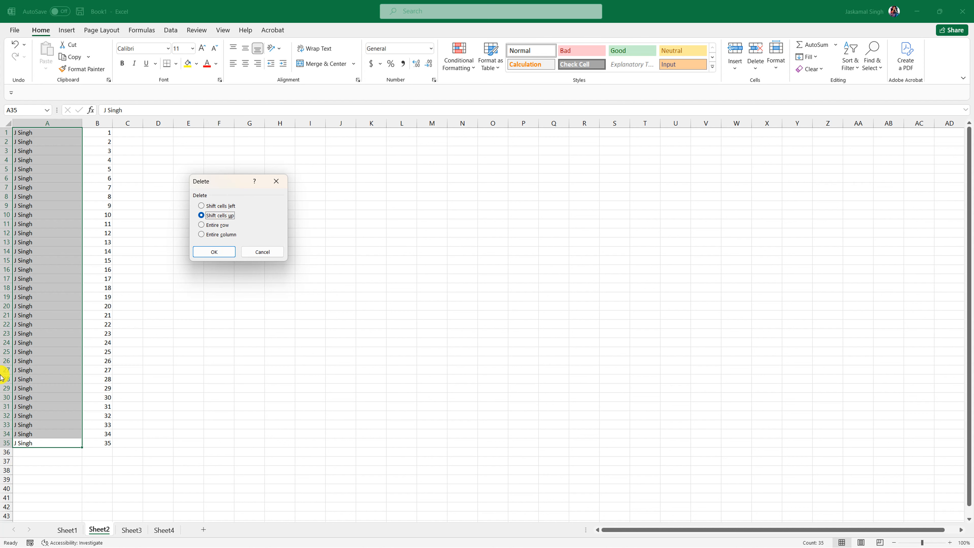
{"action": "left_click", "coordinate": [211, 227]}
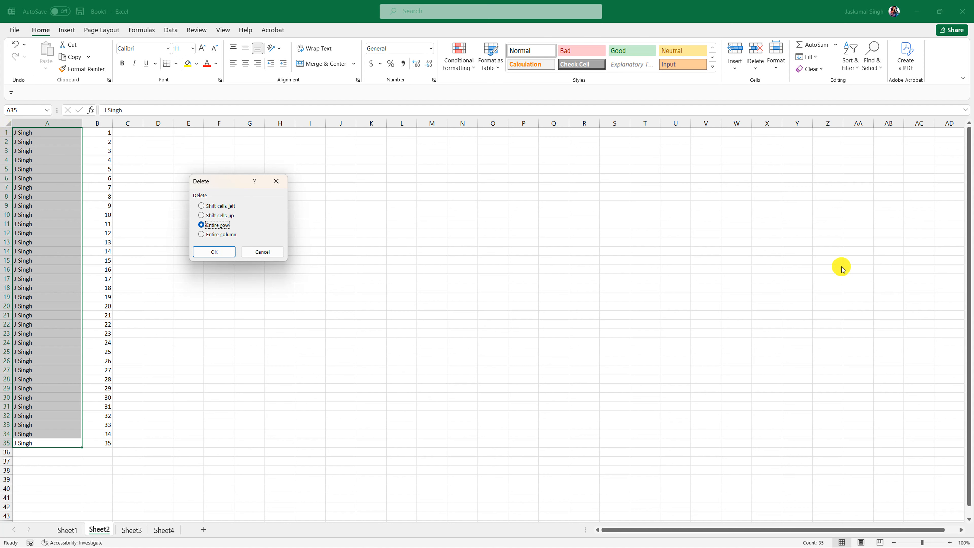
{"action": "left_click", "coordinate": [222, 237]}
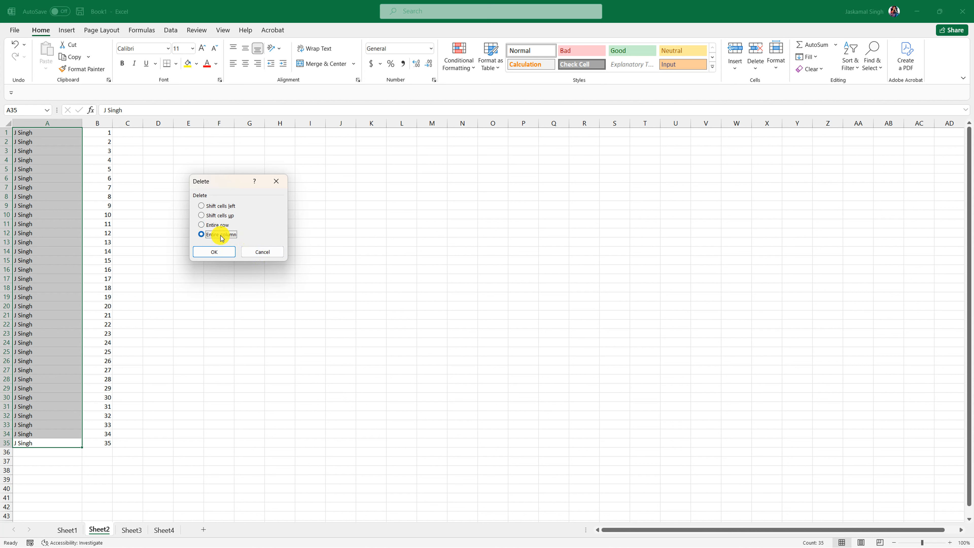
{"action": "left_click", "coordinate": [211, 216]}
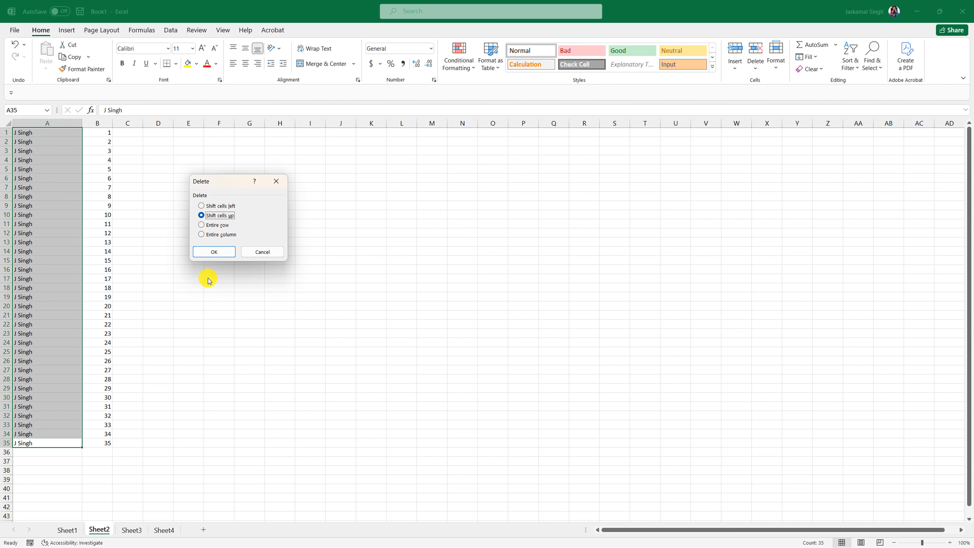
{"action": "left_click", "coordinate": [215, 253]}
- Highlight cells A36:A42 and then A1:A36 to examine which cells moved up in column A
{"action": "left_click", "coordinate": [237, 424]}
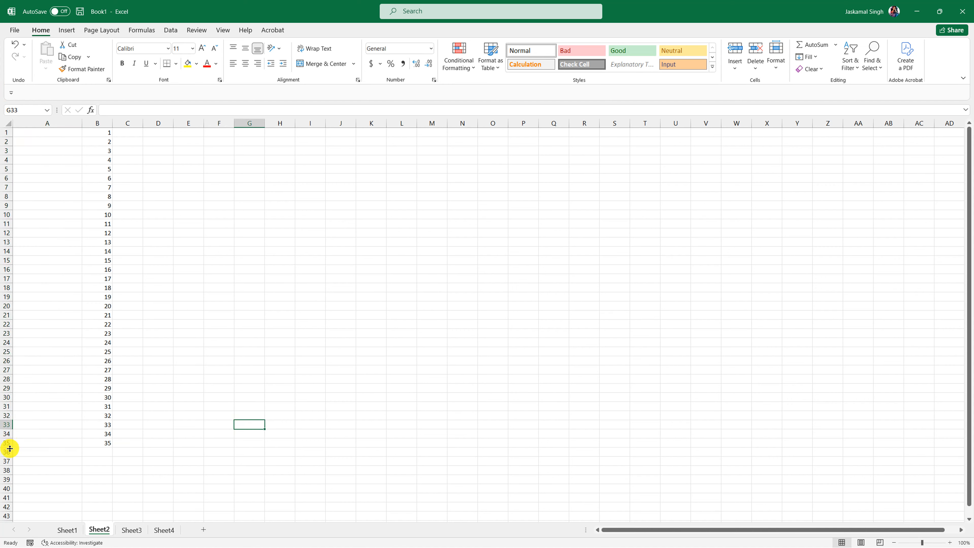
{"action": "left_click_drag", "start_coordinate": [17, 452], "coordinate": [60, 508]}
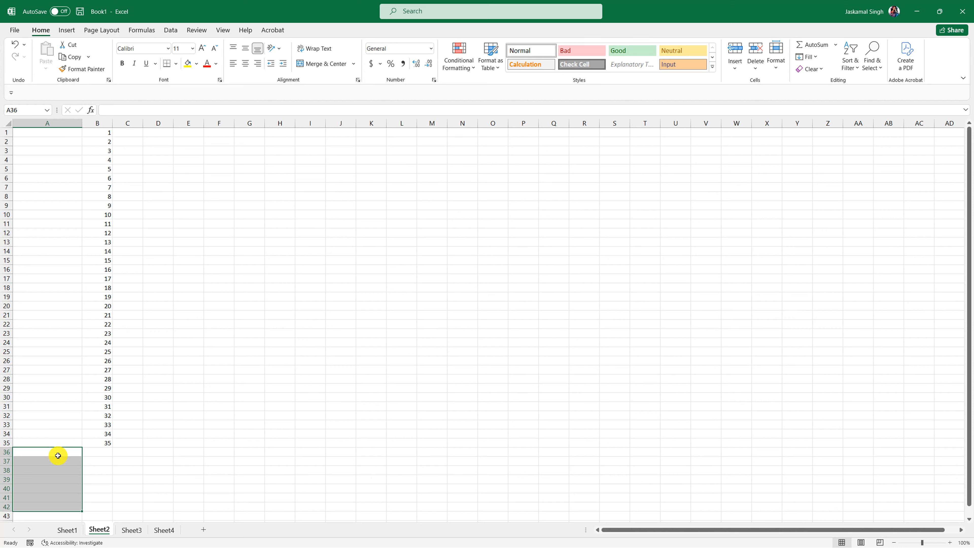
{"action": "left_click", "coordinate": [32, 132]}
{"action": "left_click_drag", "start_coordinate": [33, 132], "coordinate": [39, 455]}
- Enter the person's initial and surname in cell A1 and autofill it down to A5
{"action": "left_click", "coordinate": [34, 133]}
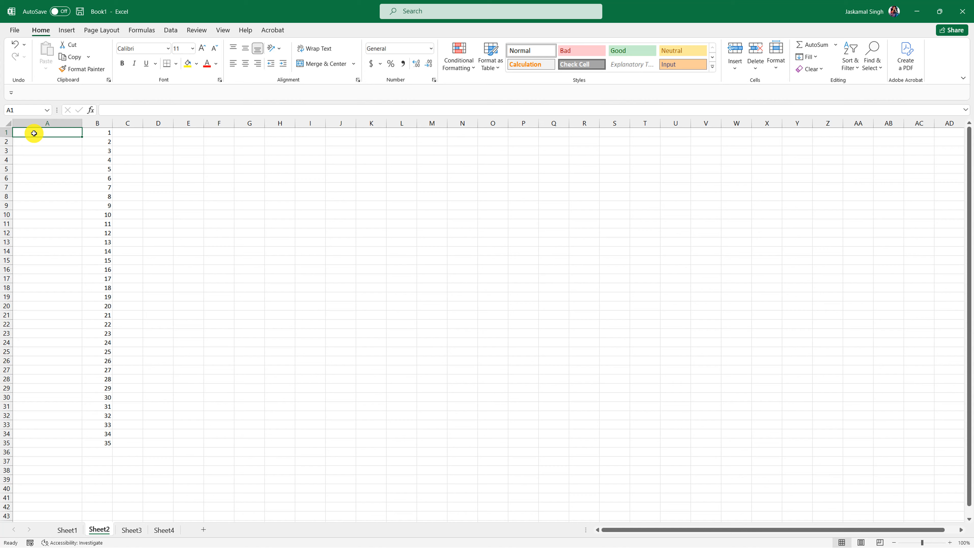
{"action": "type", "text": "J Singh"}
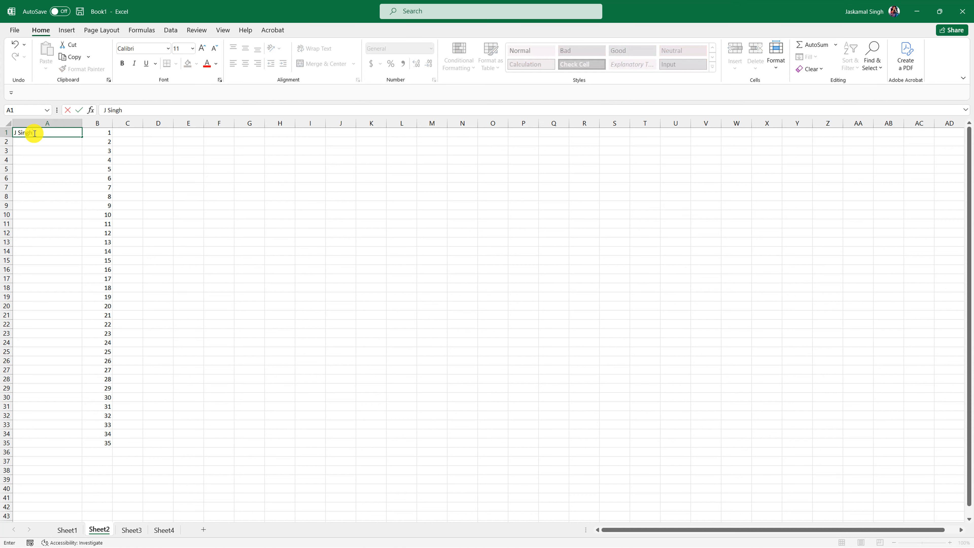
{"action": "key", "text": "ctrl+Return"}
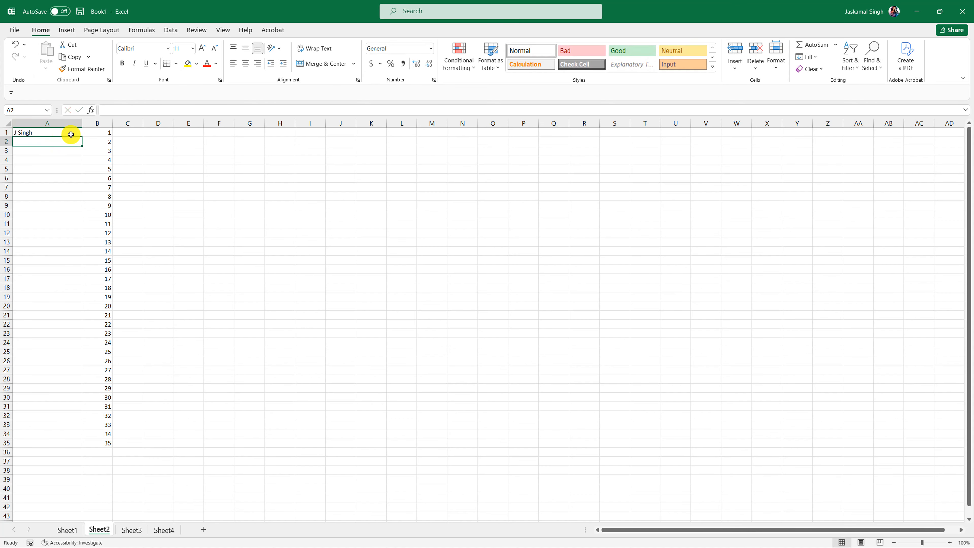
{"action": "left_click_drag", "start_coordinate": [82, 137], "coordinate": [80, 172]}
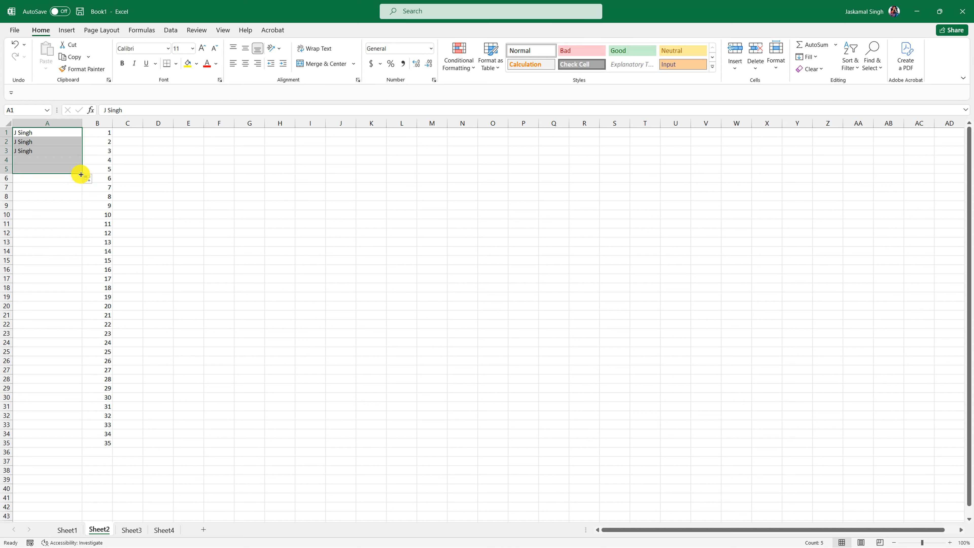
{"action": "left_click", "coordinate": [59, 214]}
- Enter only the person's surname in cell A6 and autofill it down to A10
{"action": "left_click", "coordinate": [20, 181]}
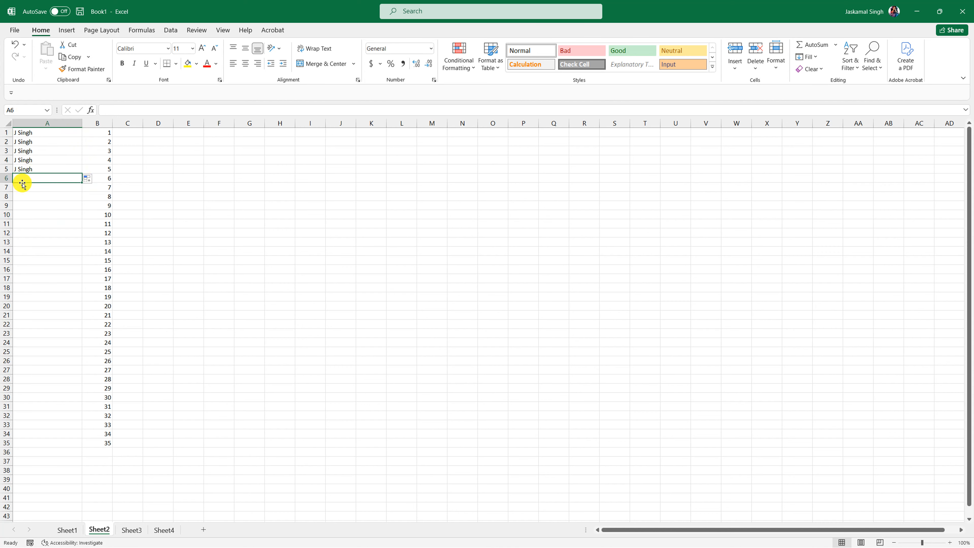
{"action": "type", "text": "Singh"}
{"action": "key", "text": "Return"}
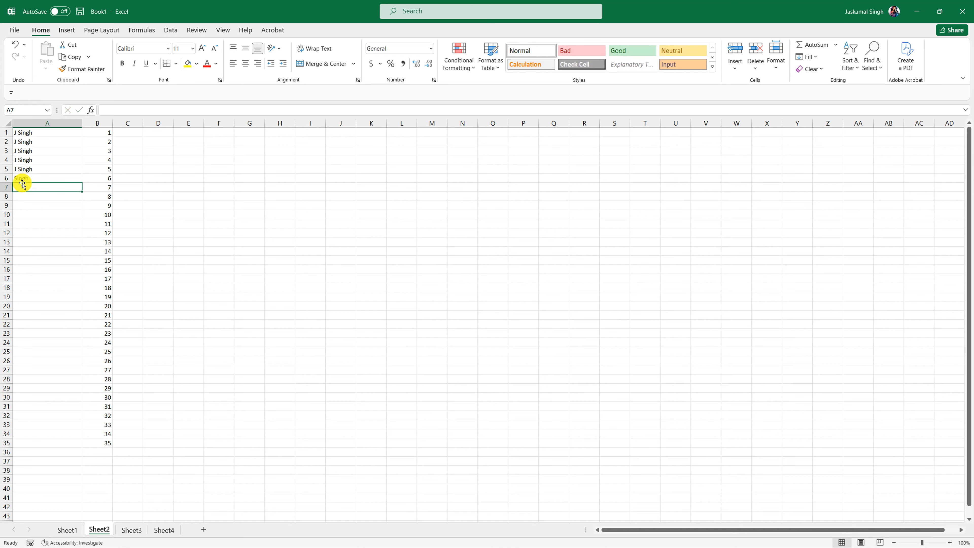
{"action": "left_click", "coordinate": [45, 180]}
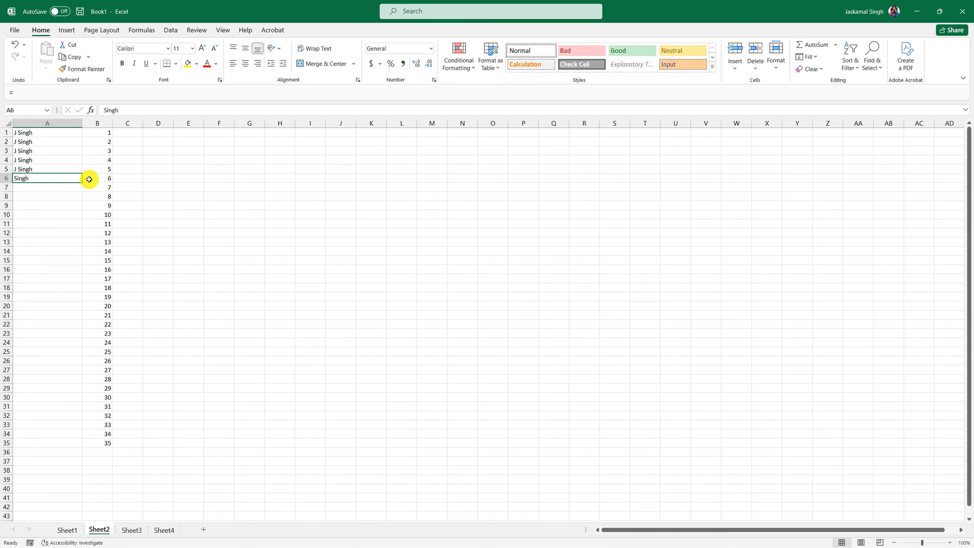
{"action": "left_click_drag", "start_coordinate": [82, 184], "coordinate": [75, 217]}
{"action": "left_click", "coordinate": [73, 255]}
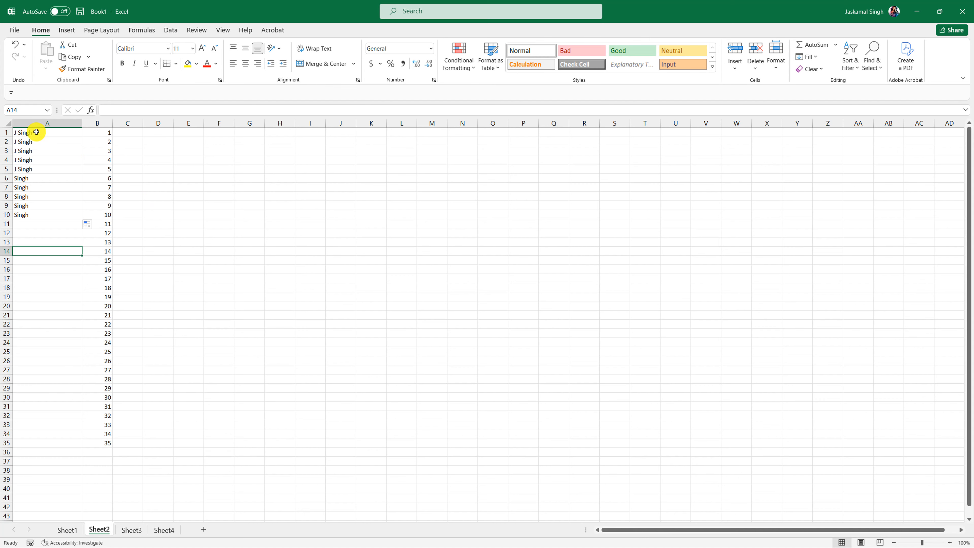
- Try deleting cells A1:A5 with Shift cells left, and undo the deletion
{"action": "left_click_drag", "start_coordinate": [35, 133], "coordinate": [36, 169]}
{"action": "right_click", "coordinate": [44, 157]}
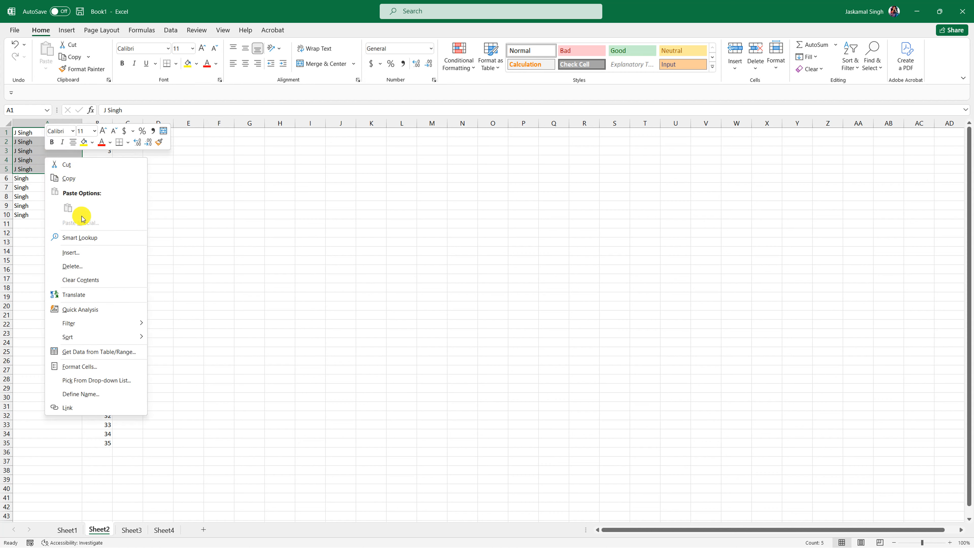
{"action": "left_click", "coordinate": [90, 267]}
{"action": "left_click_drag", "start_coordinate": [82, 227], "coordinate": [216, 219]}
{"action": "left_click", "coordinate": [203, 292]}
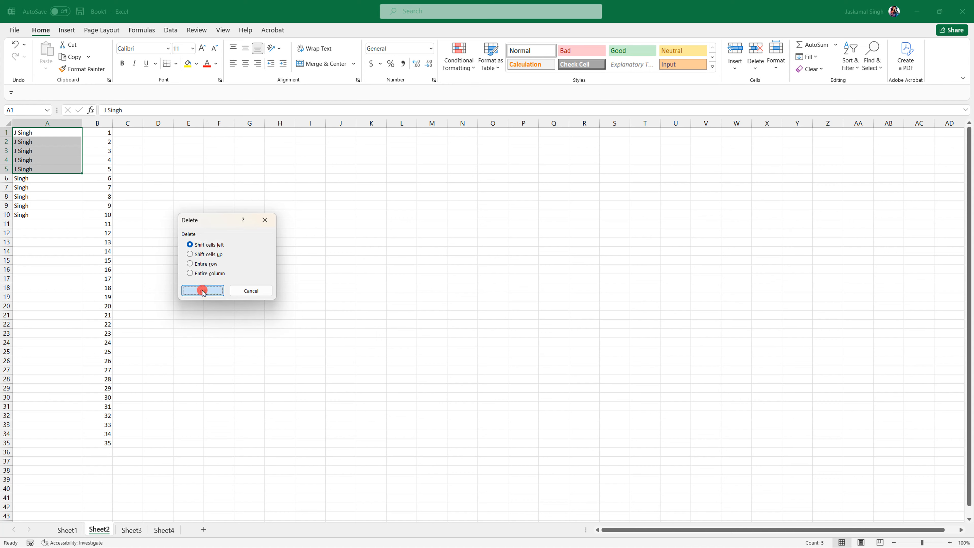
{"action": "left_click", "coordinate": [107, 206]}
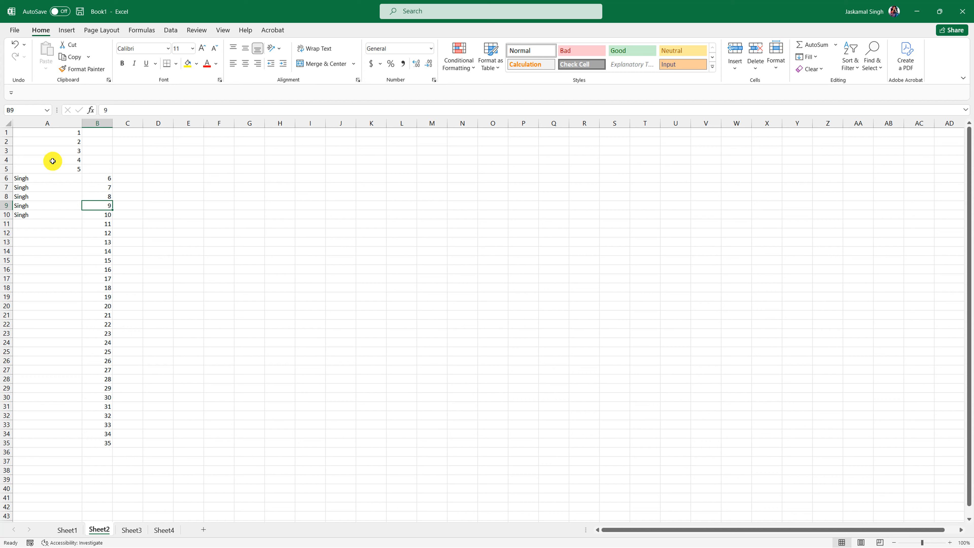
{"action": "key", "text": "ctrl+z"}
- Delete cells A1:A5 with Shift cells up
{"action": "right_click", "coordinate": [47, 144]}
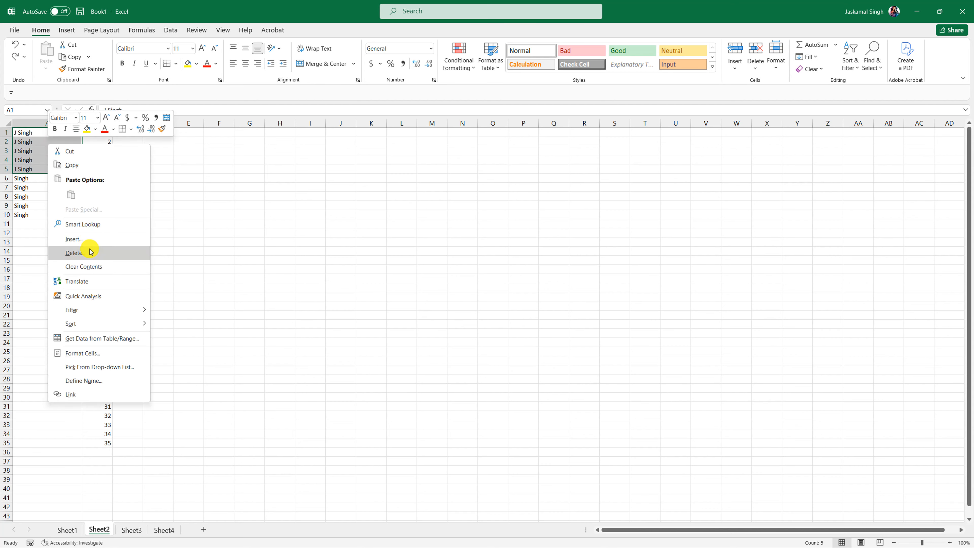
{"action": "left_click", "coordinate": [87, 252]}
{"action": "left_click", "coordinate": [72, 240]}
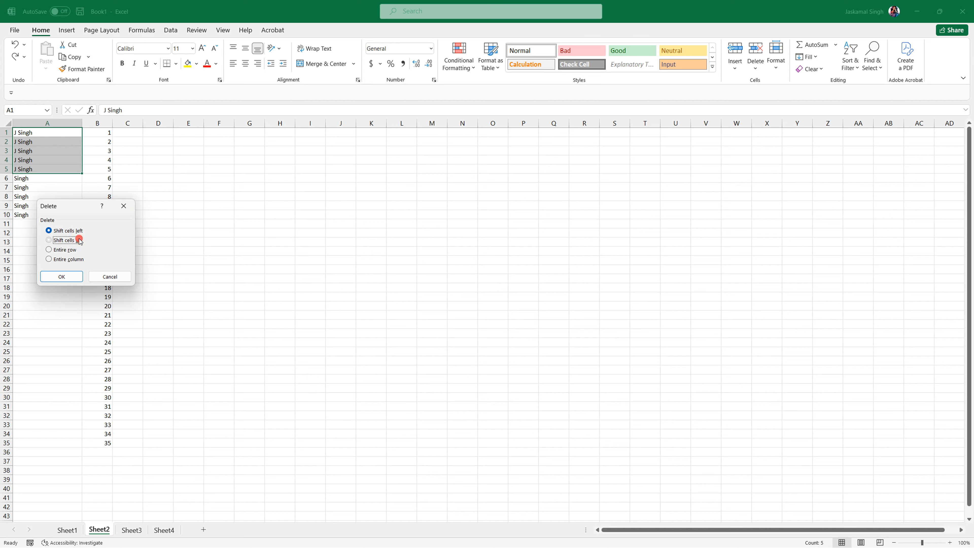
{"action": "left_click", "coordinate": [74, 279]}
{"action": "left_click", "coordinate": [34, 170]}
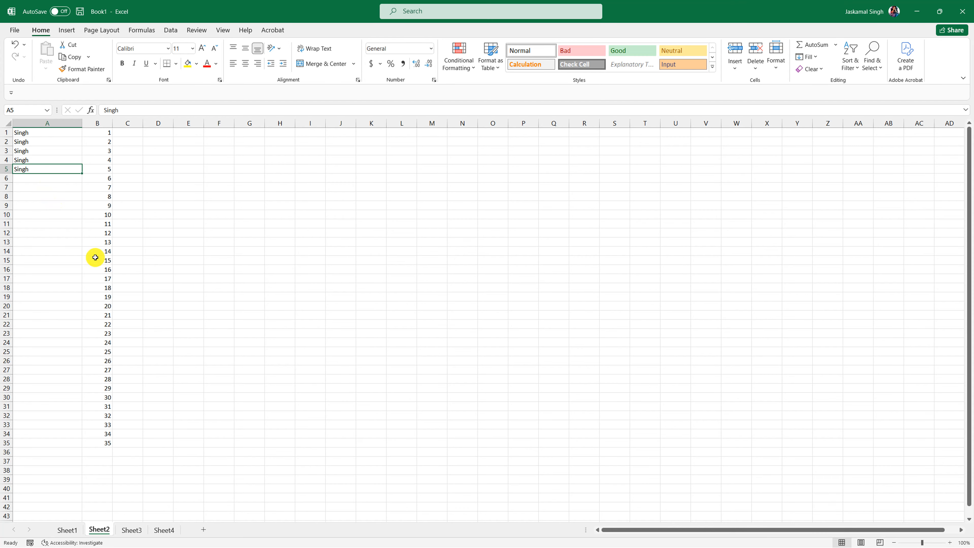
- On Sheet1, highlight the covered topics in A1:B4 and review the three "Basic Formatting" topics
{"action": "left_click", "coordinate": [69, 530]}
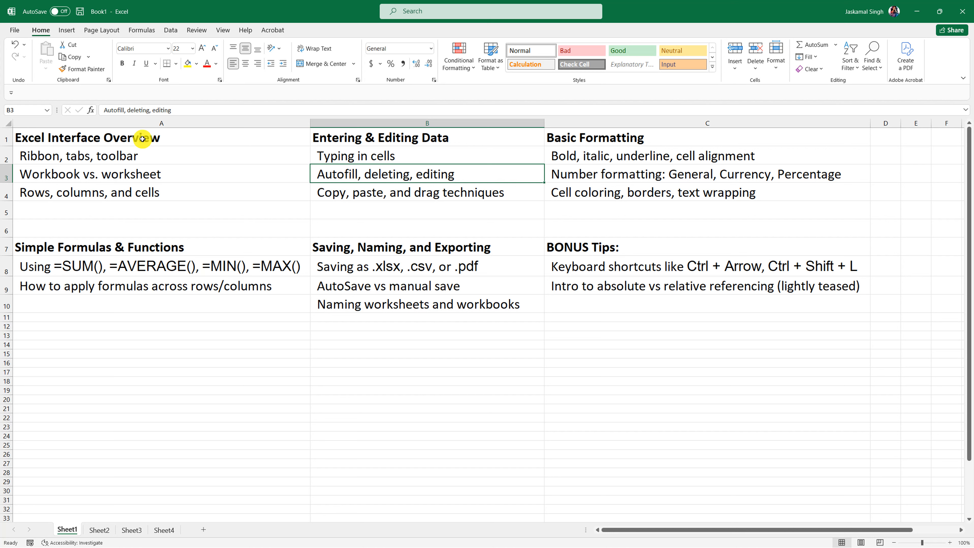
{"action": "left_click_drag", "start_coordinate": [141, 137], "coordinate": [389, 189]}
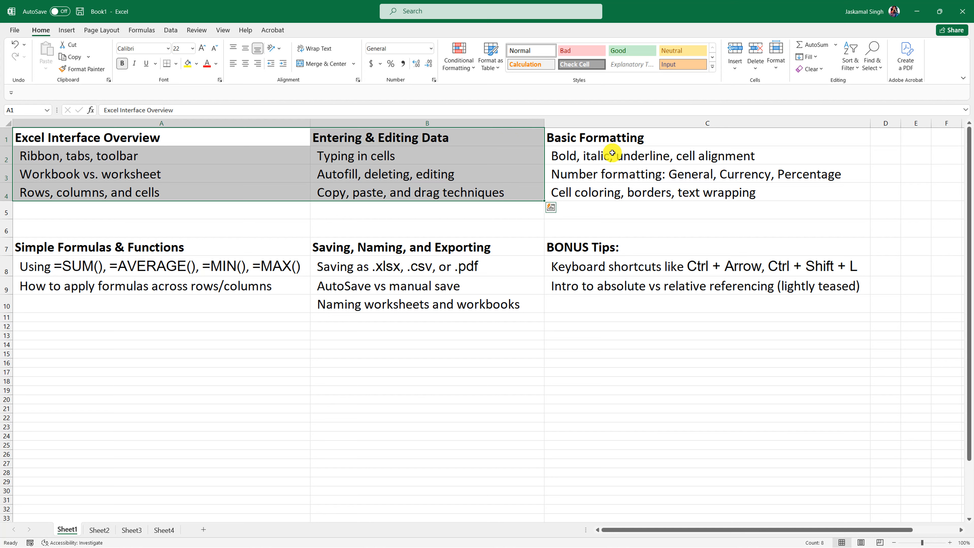
{"action": "left_click", "coordinate": [667, 155]}
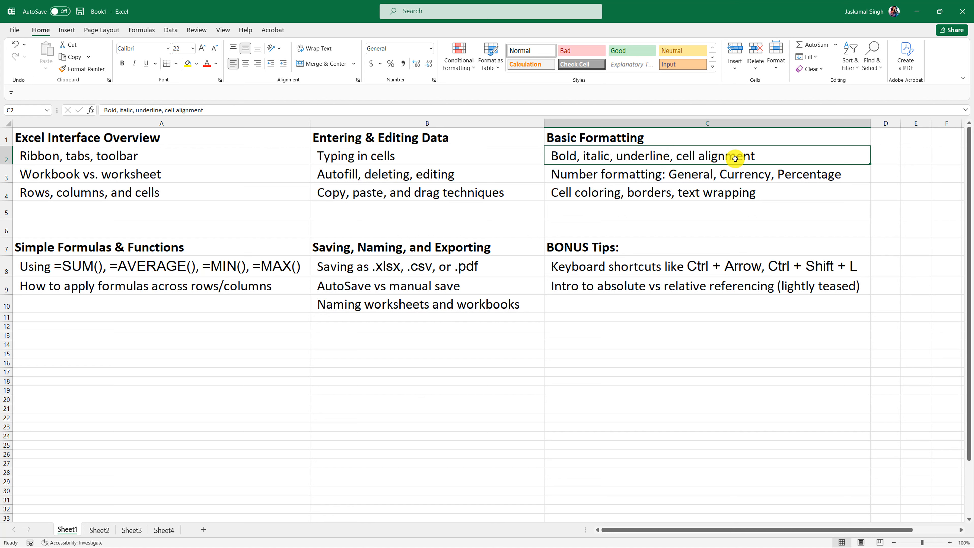
{"action": "left_click", "coordinate": [658, 175]}
{"action": "left_click", "coordinate": [634, 197]}
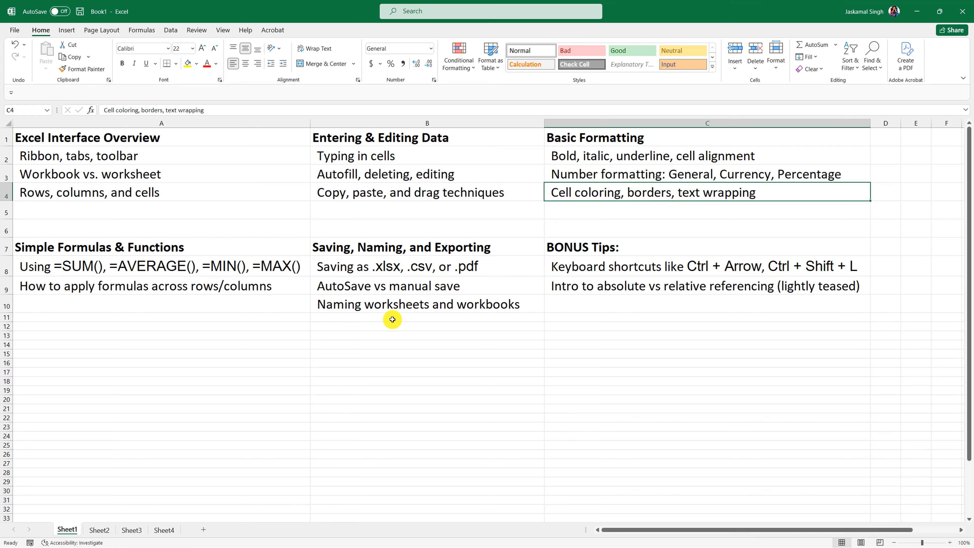
- On Sheet2, increase the font size of the surname in cell A5 to 26 and keep the cell selected
{"action": "left_click", "coordinate": [99, 529]}
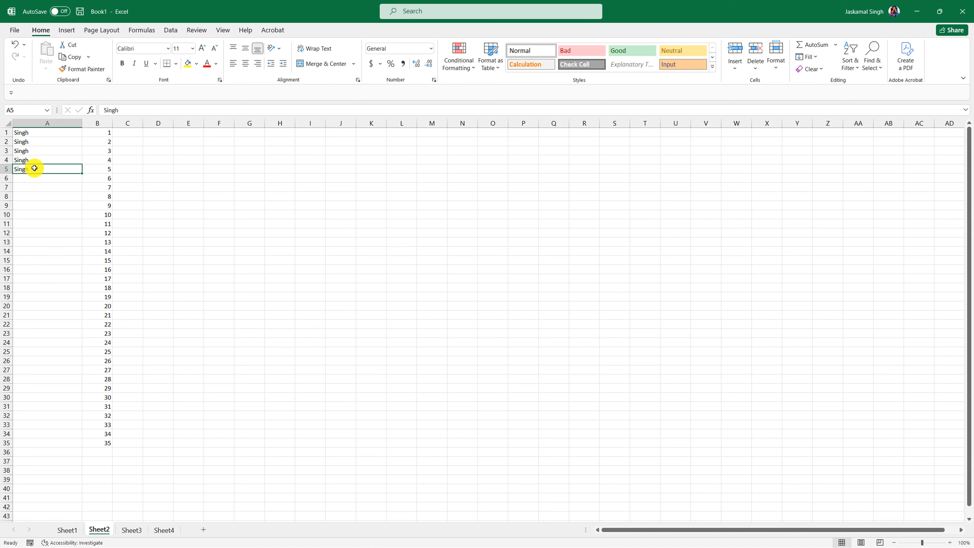
{"action": "left_click", "coordinate": [203, 47]}
{"action": "left_click", "coordinate": [202, 47]}
{"action": "left_click", "coordinate": [203, 47]}
{"action": "left_click", "coordinate": [202, 48]}
{"action": "left_click", "coordinate": [203, 47]}
{"action": "left_click", "coordinate": [202, 47]}
{"action": "left_click", "coordinate": [203, 47]}
{"action": "left_click", "coordinate": [202, 47]}
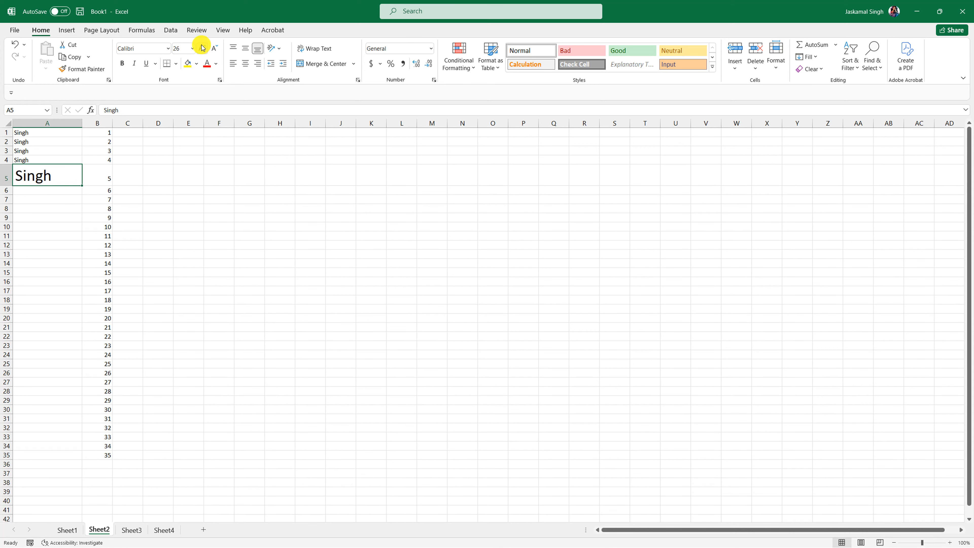
{"action": "left_click", "coordinate": [207, 182]}
{"action": "left_click", "coordinate": [57, 174]}
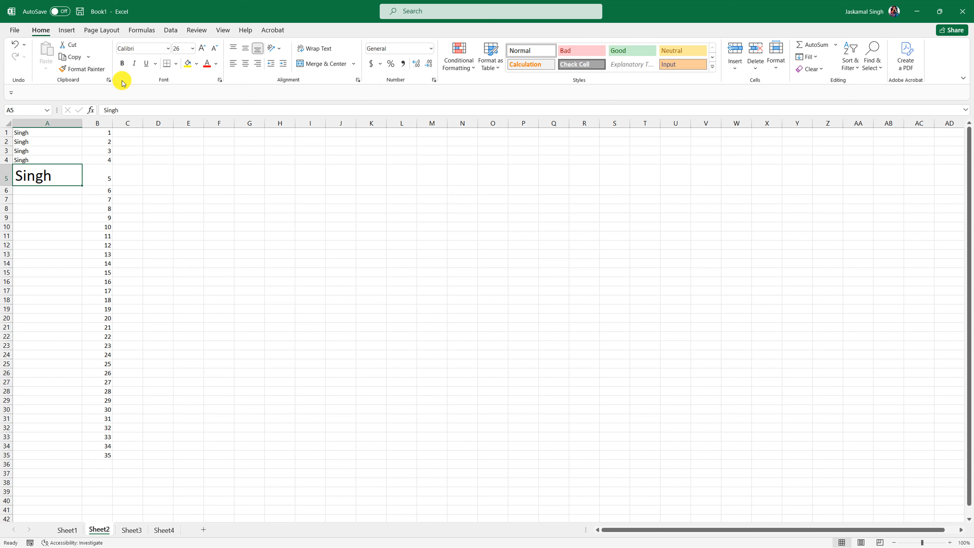
- Try bold, italic and underline on the text in cell A5, and remove all three styles again
{"action": "left_click", "coordinate": [135, 64]}
{"action": "left_click", "coordinate": [146, 68]}
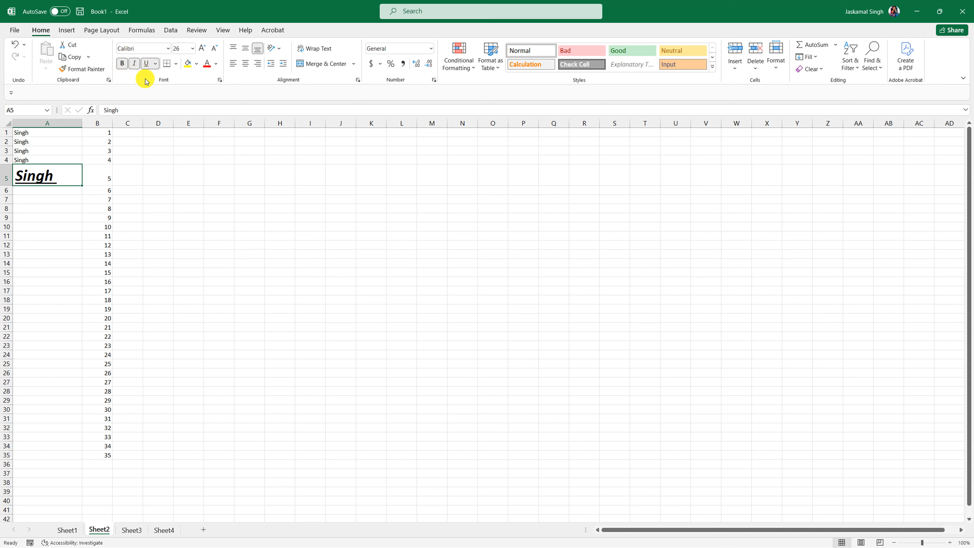
{"action": "left_click", "coordinate": [122, 63]}
{"action": "left_click", "coordinate": [133, 64]}
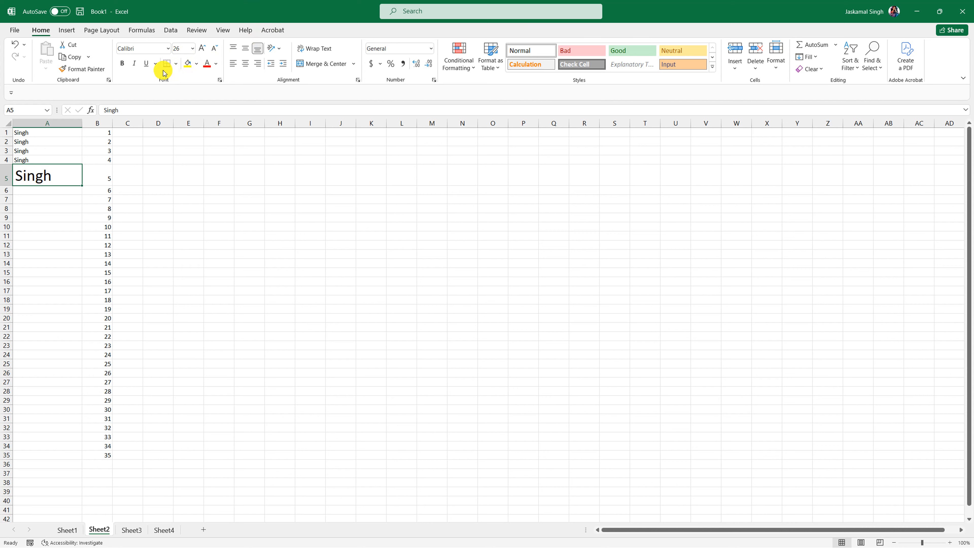
- Apply All Borders to cell A5 and deselect it
{"action": "left_click", "coordinate": [175, 67]}
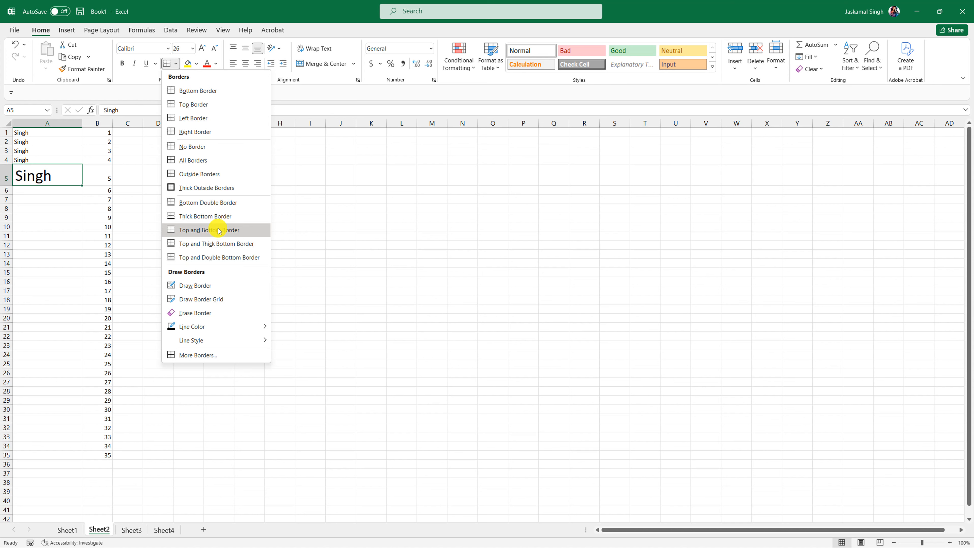
{"action": "left_click", "coordinate": [208, 165]}
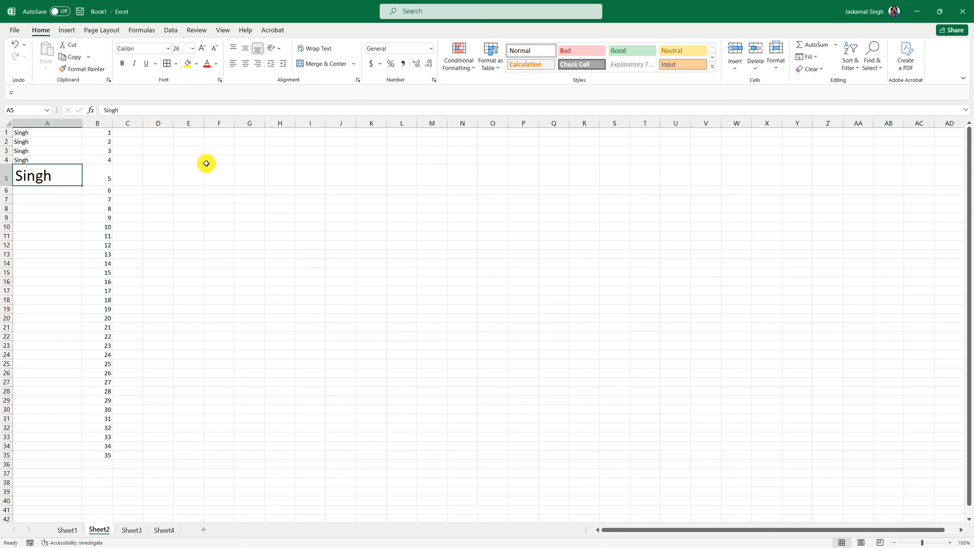
{"action": "left_click", "coordinate": [129, 262]}
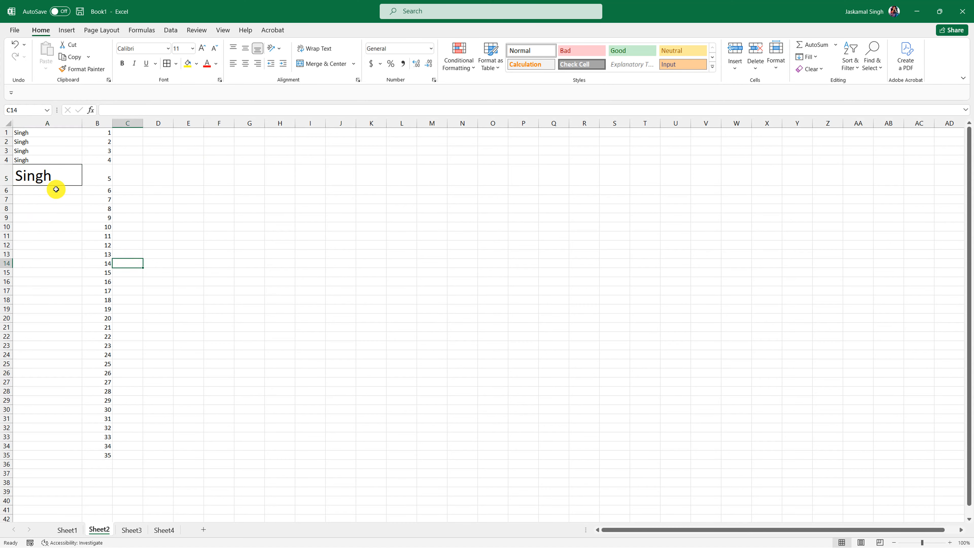
- Check the border around cell A5 up close and in the print preview, and return to the worksheet
{"action": "scroll", "coordinate": [45, 156], "scroll_direction": "up", "scroll_amount": 4, "text": "ctrl"}
{"action": "scroll", "coordinate": [58, 177], "scroll_direction": "up", "scroll_amount": 2}
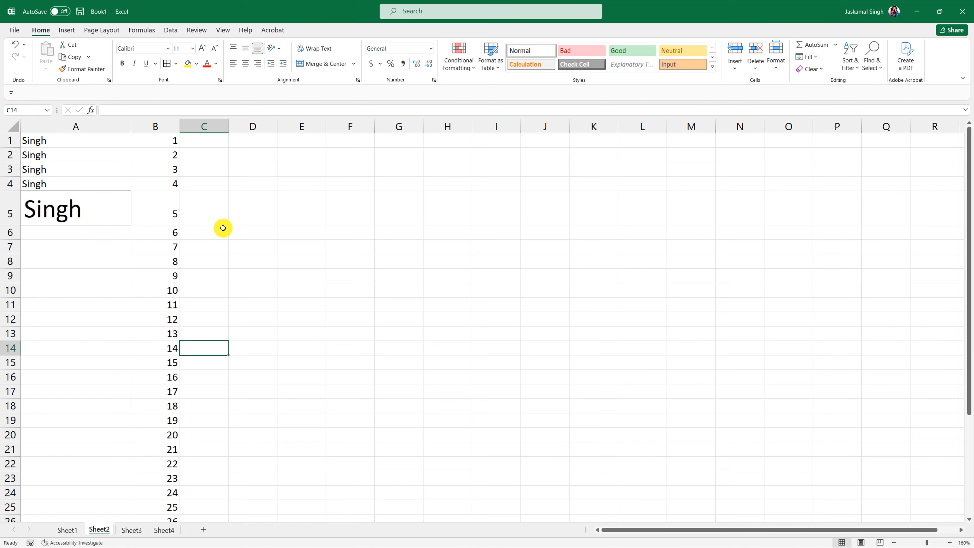
{"action": "key", "text": "ctrl+p"}
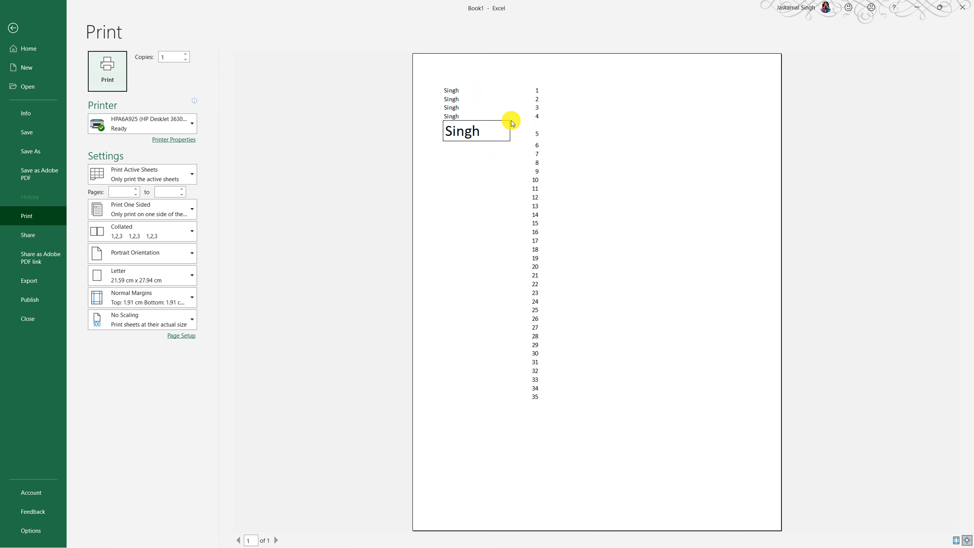
{"action": "left_click", "coordinate": [28, 35]}
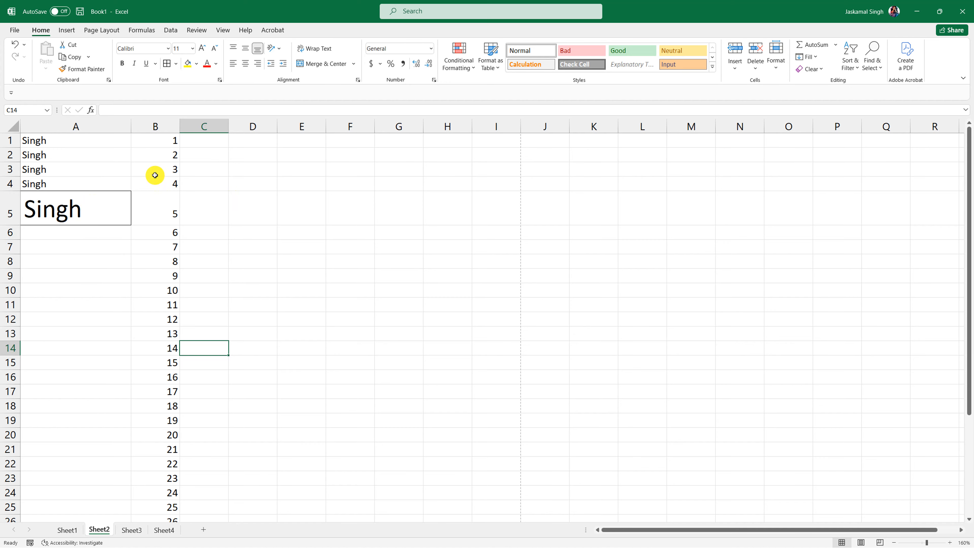
- Apply All Borders to the range A1:B35 and check the bordered cells
{"action": "scroll", "coordinate": [155, 176], "scroll_direction": "down", "scroll_amount": 3}
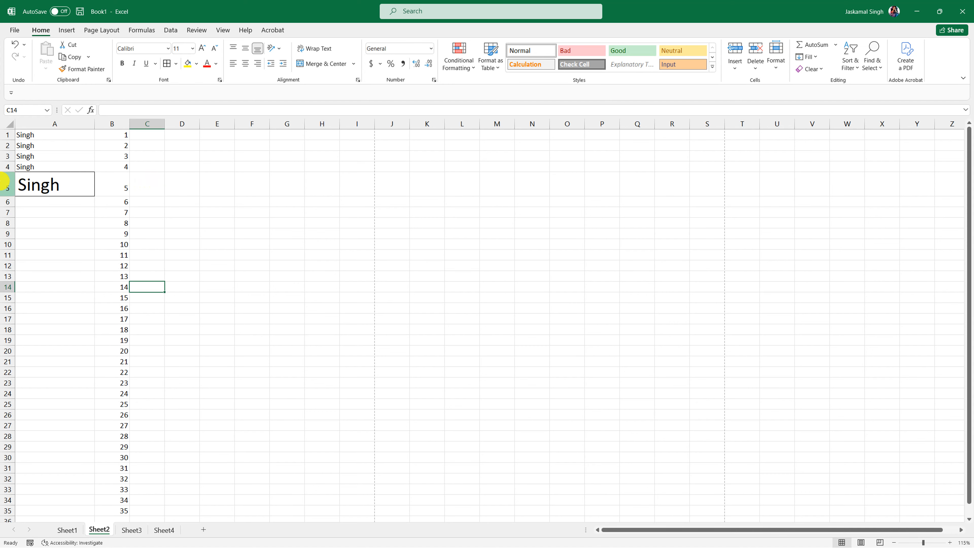
{"action": "left_click_drag", "start_coordinate": [33, 132], "coordinate": [126, 513]}
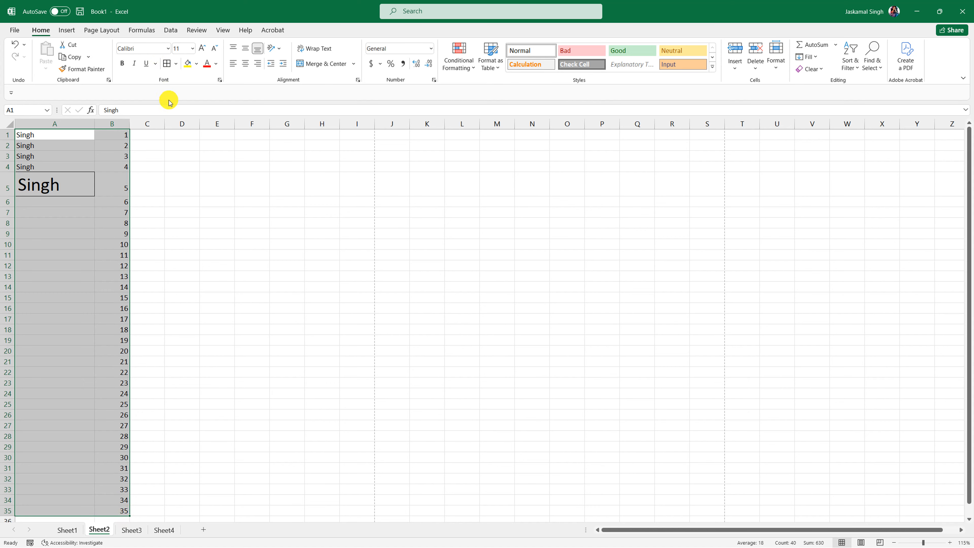
{"action": "left_click", "coordinate": [168, 68]}
{"action": "left_click", "coordinate": [159, 259]}
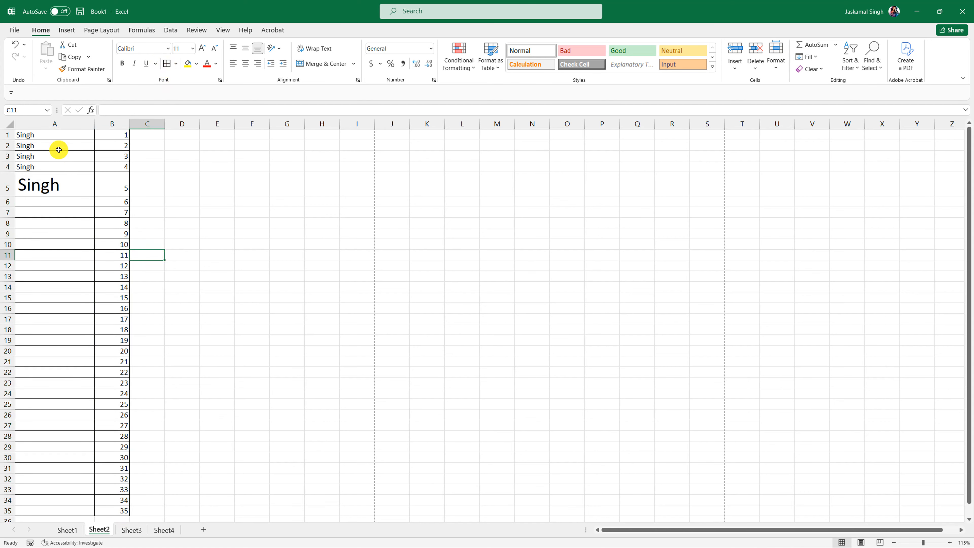
{"action": "left_click_drag", "start_coordinate": [101, 511], "coordinate": [50, 140]}
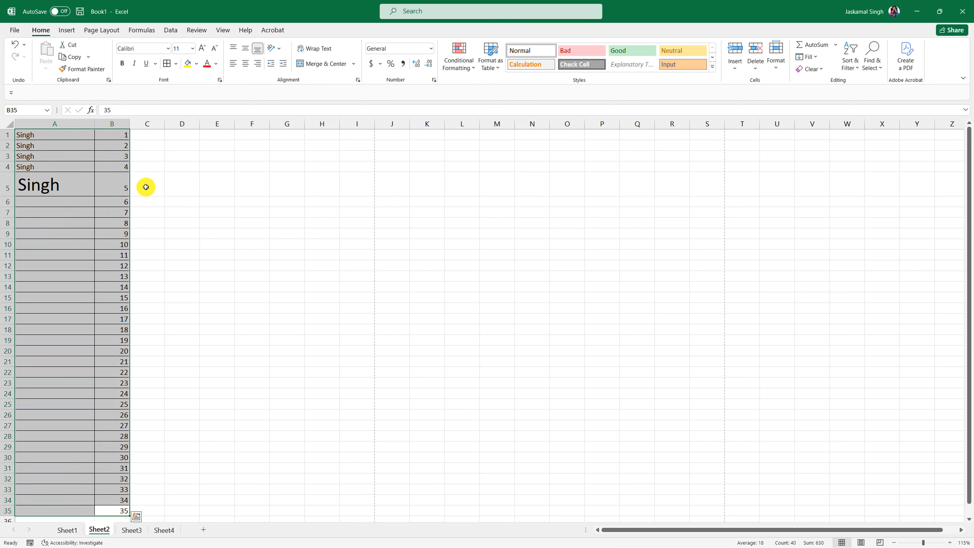
{"action": "left_click", "coordinate": [178, 187]}
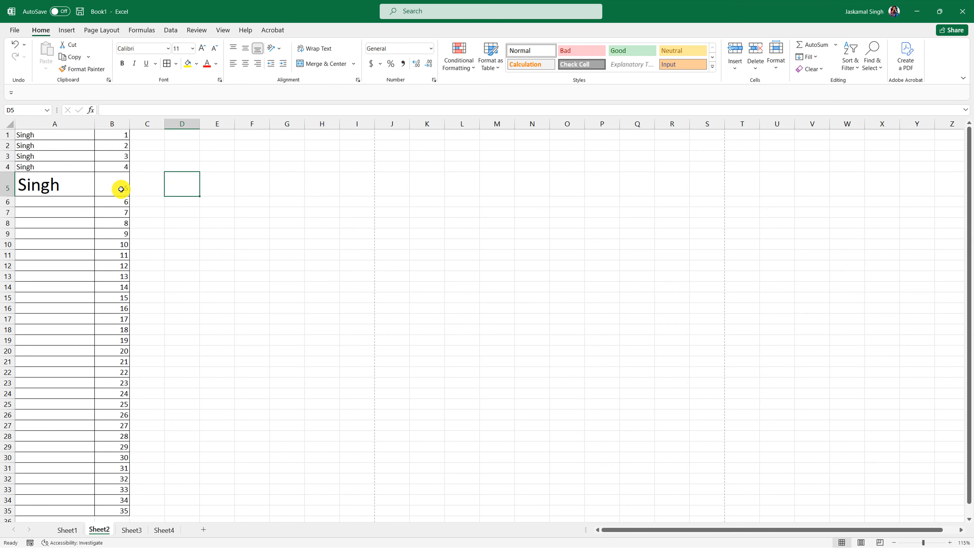
- Review the "Number formatting: General, Currency, Percentage" topic in cell C3 of Sheet1, and return to Sheet2
{"action": "left_click", "coordinate": [68, 529]}
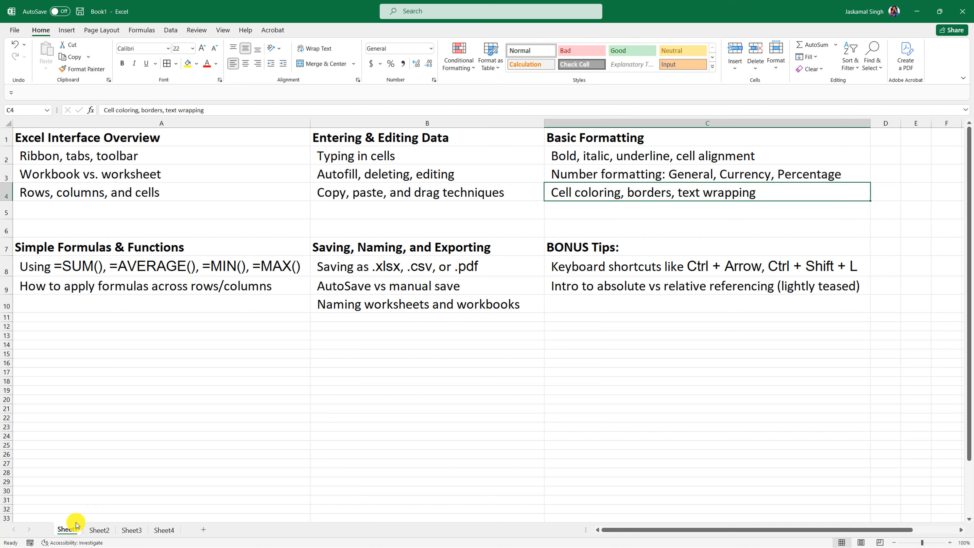
{"action": "left_click", "coordinate": [639, 176]}
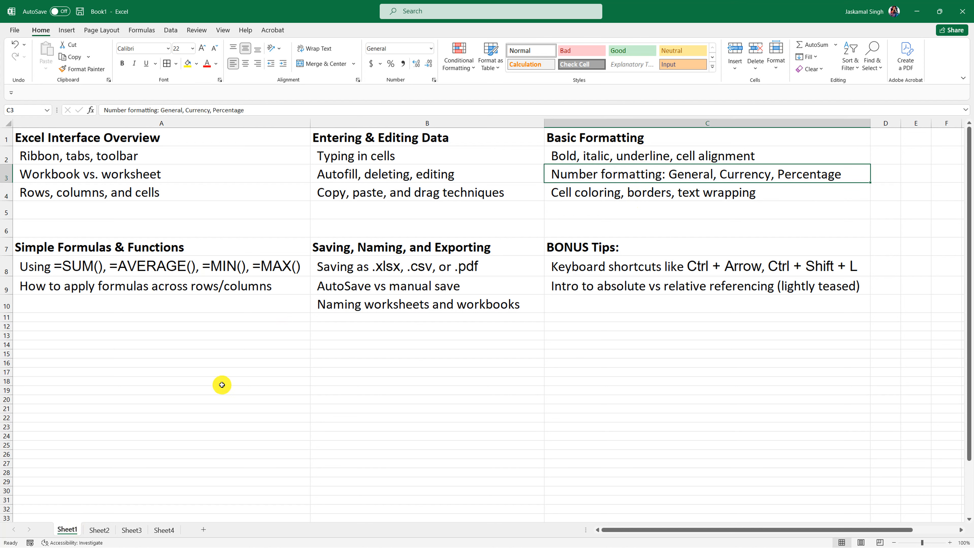
{"action": "left_click", "coordinate": [100, 530]}
{"action": "left_click", "coordinate": [212, 245]}
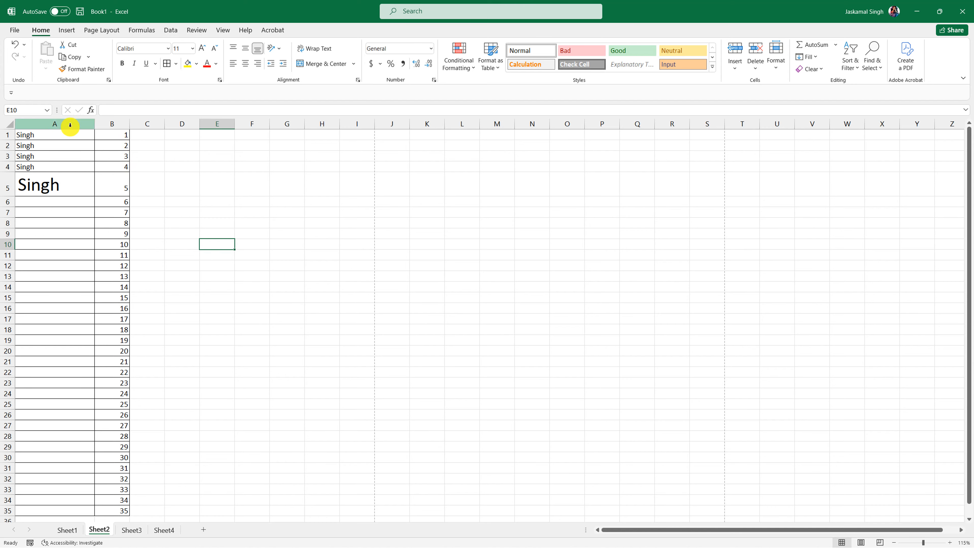
- Undo the borders on A1:B35 and A5 and the font enlargement of cell A5 back to size 12
{"action": "key", "text": "ctrl+z"}
{"action": "key", "text": "ctrl+z"}
{"action": "key", "text": "ctrl+z"}
{"action": "key", "text": "ctrl+z"}
{"action": "key", "text": "ctrl+z"}
{"action": "key", "text": "ctrl+z"}
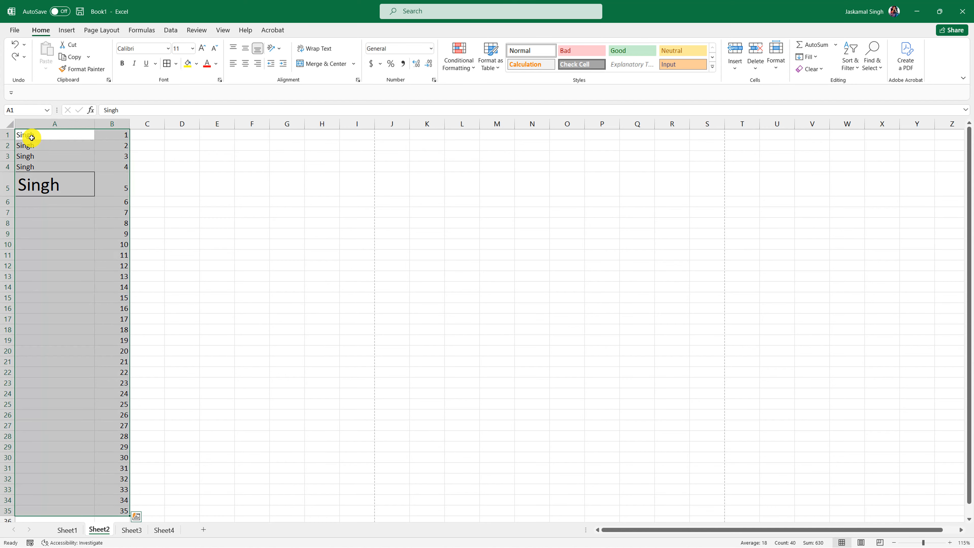
{"action": "key", "text": "ctrl+z"}
{"action": "key", "text": "ctrl+z"}
{"action": "key", "text": "ctrl+z"}
{"action": "key", "text": "ctrl+z"}
{"action": "key", "text": "ctrl+z"}
{"action": "key", "text": "ctrl+z"}
{"action": "key", "text": "ctrl+z"}
{"action": "key", "text": "ctrl+z"}
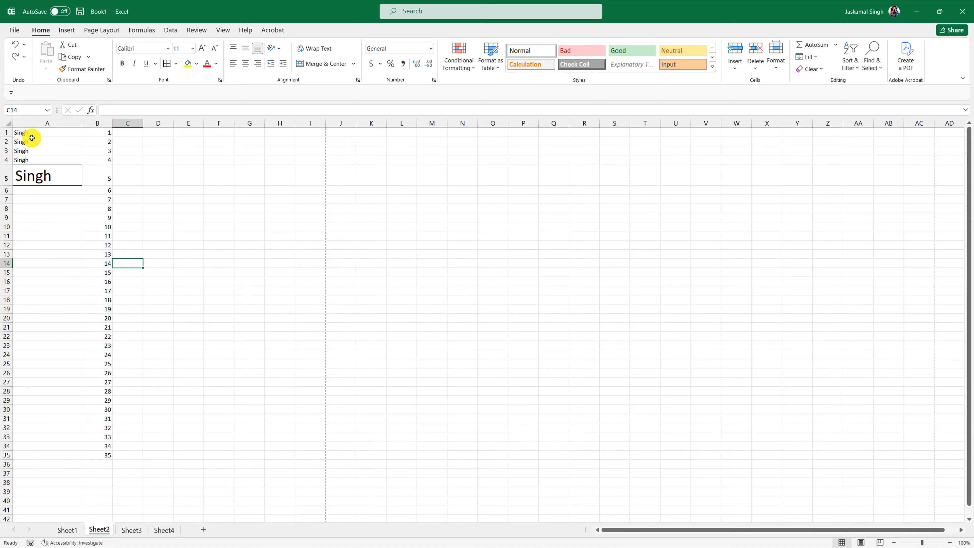
{"action": "key", "text": "ctrl+z"}
{"action": "key", "text": "ctrl+z"}
{"action": "key", "text": "ctrl+z"}
{"action": "key", "text": "ctrl+z"}
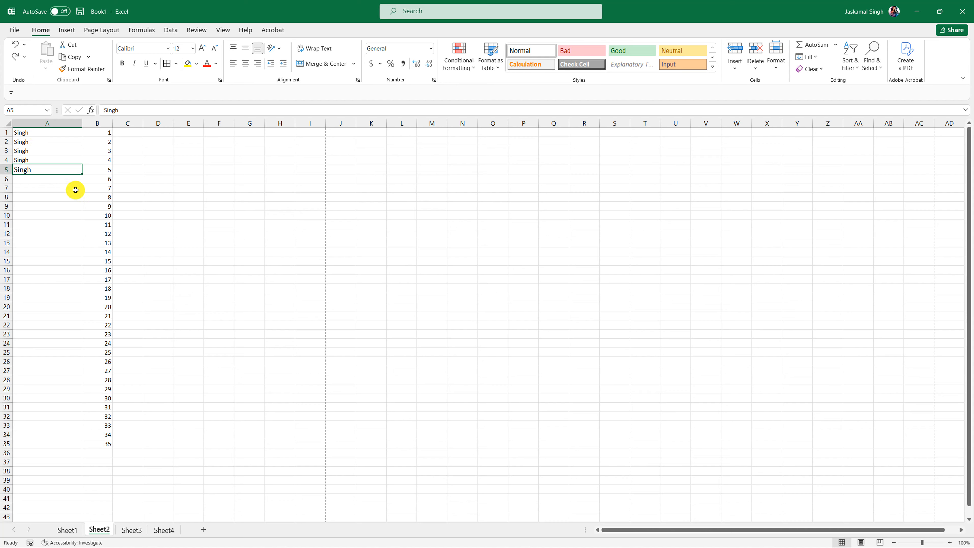
- Apply the Number format to cell B1 and extend it to all the numbers in B1:B35
{"action": "left_click_drag", "start_coordinate": [98, 133], "coordinate": [105, 446]}
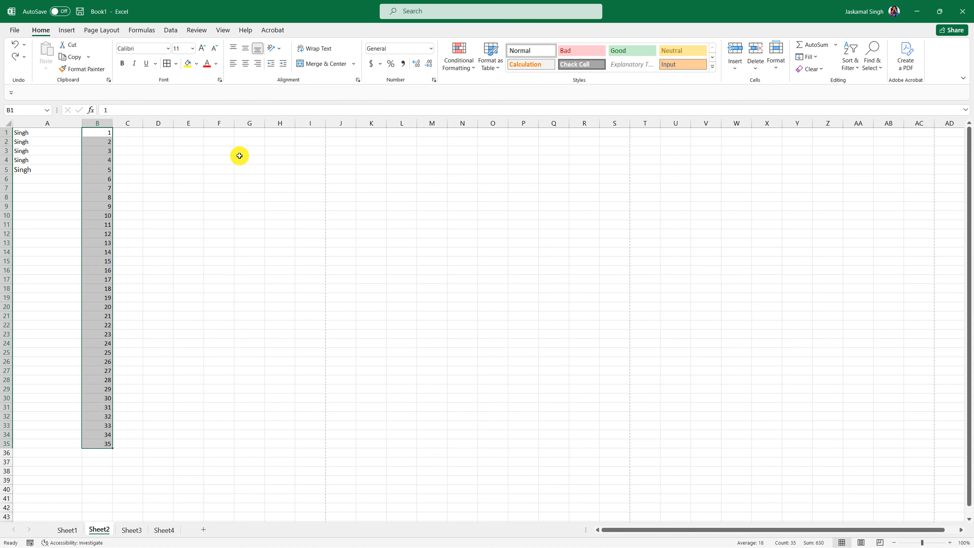
{"action": "left_click", "coordinate": [97, 133]}
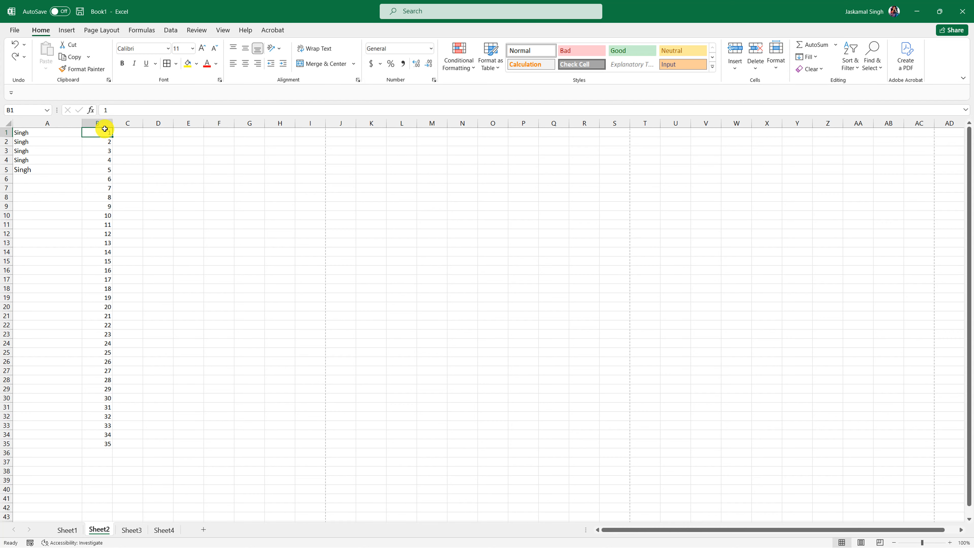
{"action": "left_click", "coordinate": [432, 49]}
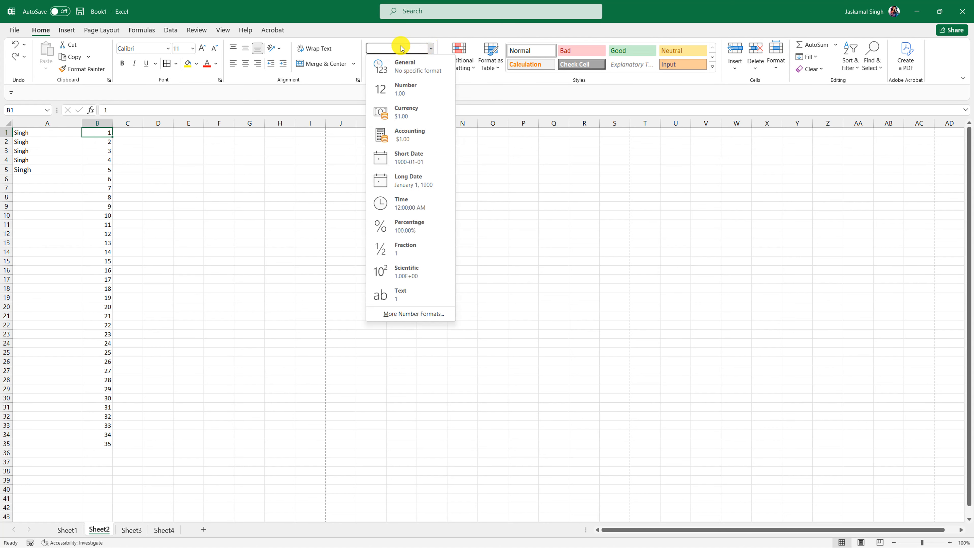
{"action": "left_click", "coordinate": [410, 92]}
{"action": "left_click_drag", "start_coordinate": [102, 133], "coordinate": [102, 445]}
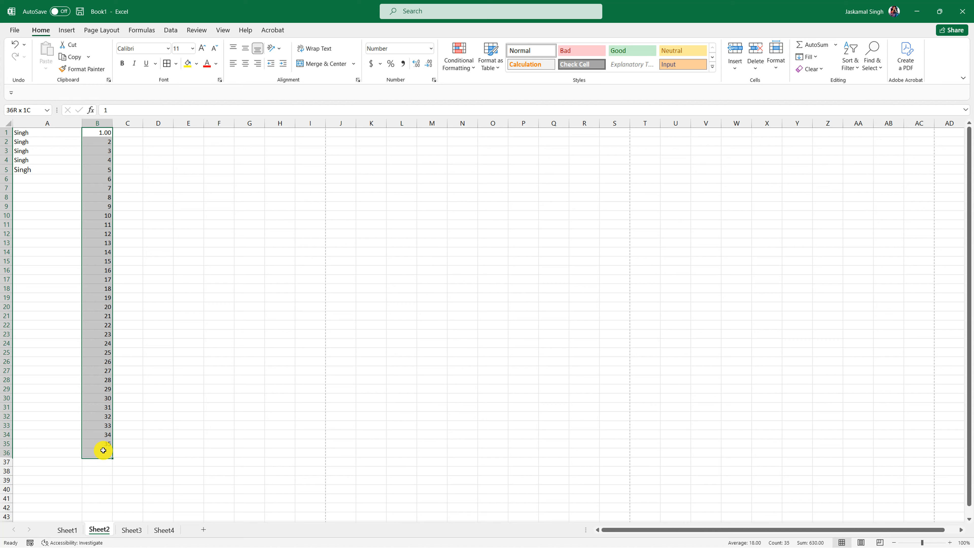
{"action": "left_click", "coordinate": [400, 50]}
{"action": "left_click", "coordinate": [431, 48]}
{"action": "left_click", "coordinate": [413, 86]}
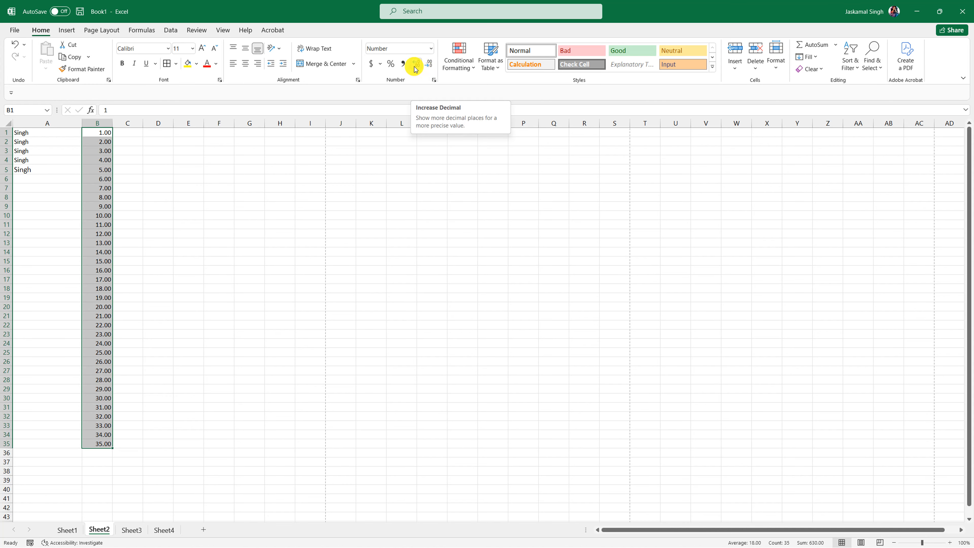
- Remove the decimals from B1:B35, increase them to five places, and reduce them to none again
{"action": "left_click", "coordinate": [428, 68]}
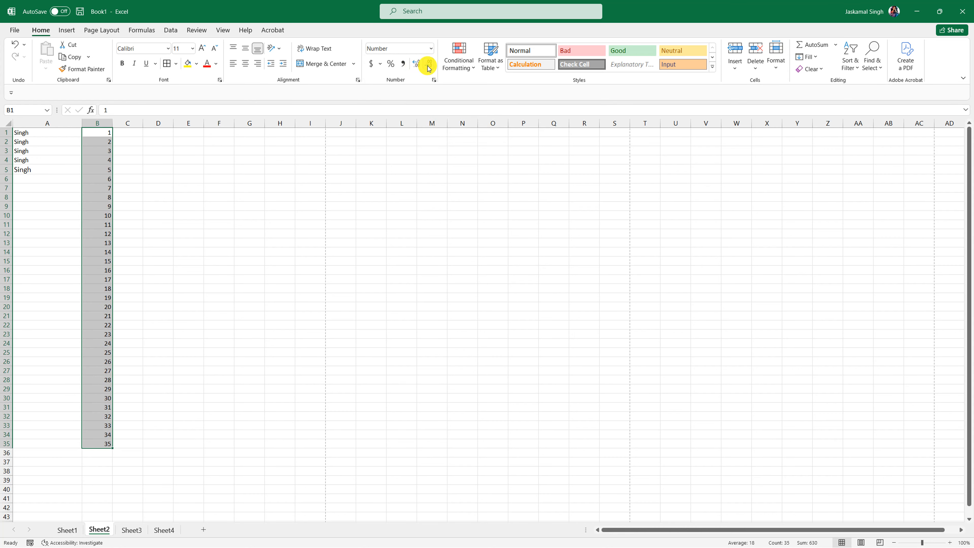
{"action": "left_click", "coordinate": [417, 64]}
{"action": "left_click", "coordinate": [416, 64]}
{"action": "left_click", "coordinate": [417, 64]}
{"action": "left_click", "coordinate": [418, 64]}
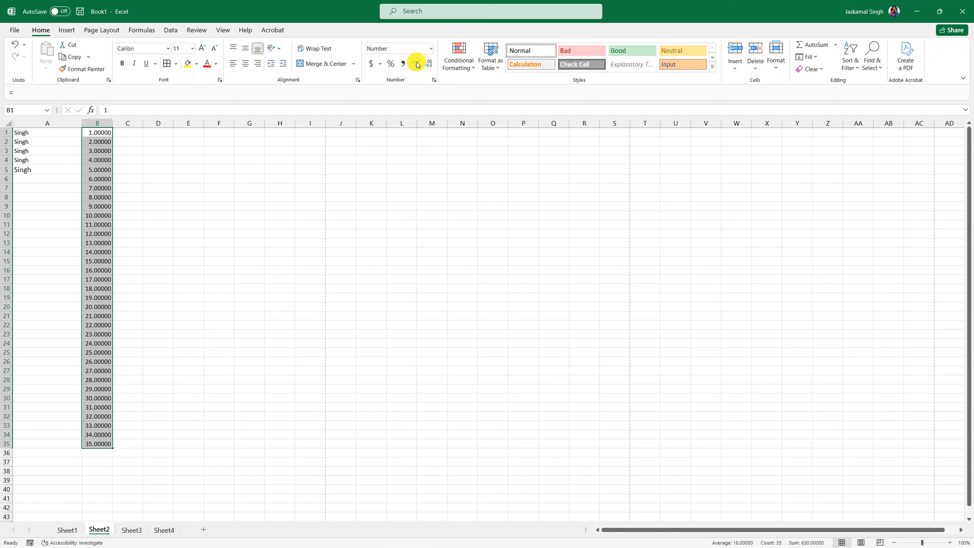
{"action": "left_click", "coordinate": [429, 63]}
{"action": "left_click", "coordinate": [428, 64]}
{"action": "left_click", "coordinate": [429, 63]}
{"action": "left_click", "coordinate": [429, 64]}
{"action": "left_click", "coordinate": [429, 64]}
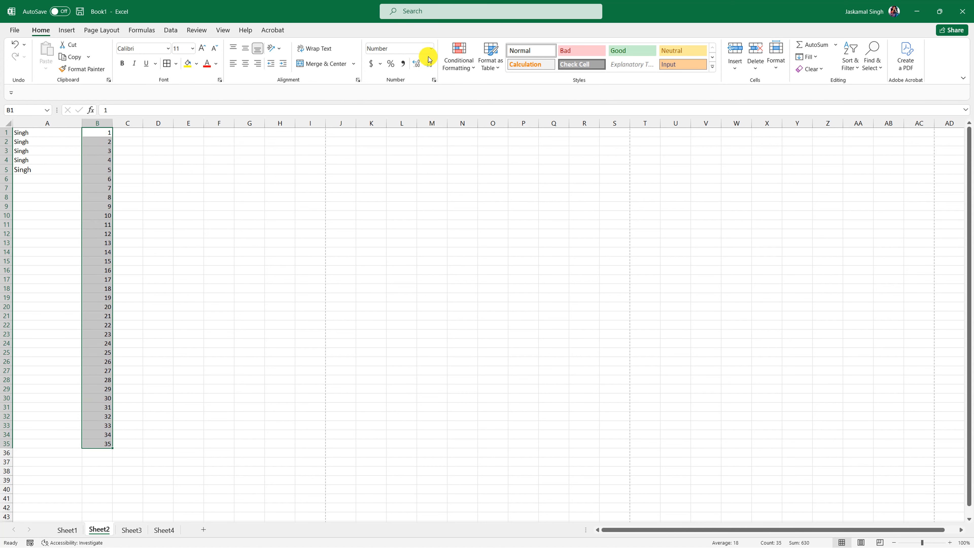
- Apply the Currency format to the values in B1:B35 and deselect the range
{"action": "left_click", "coordinate": [429, 51]}
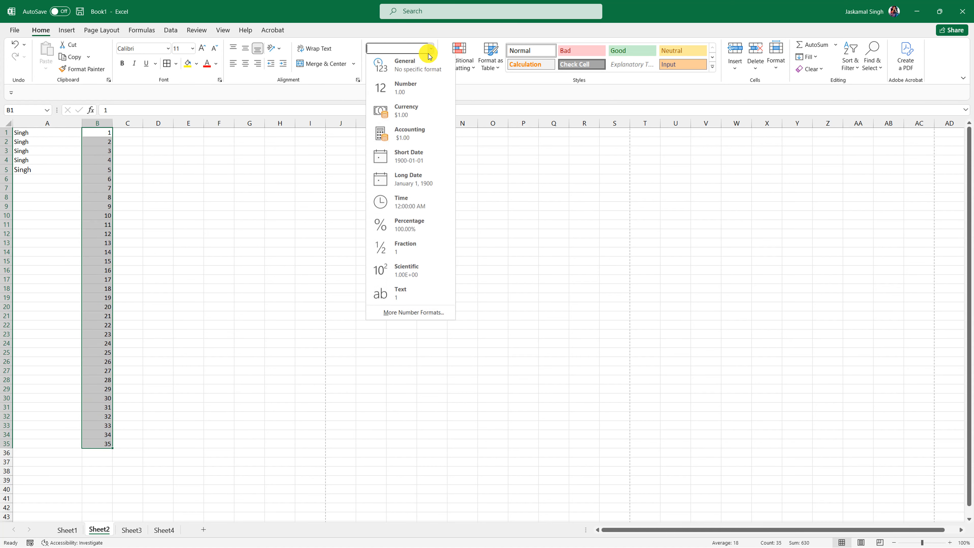
{"action": "left_click", "coordinate": [414, 114]}
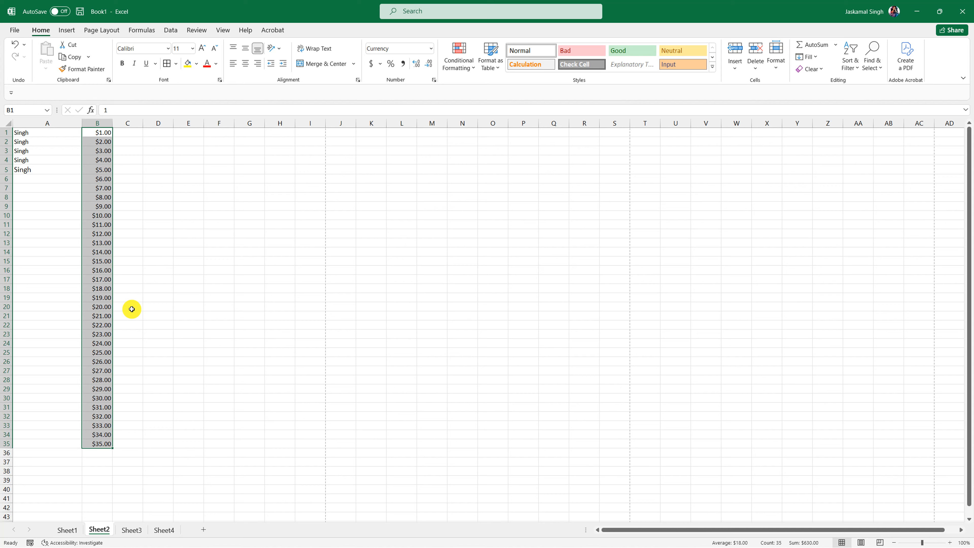
{"action": "left_click", "coordinate": [153, 264]}
- Set the amount in cell B3 to 3.65 and reselect the cell
{"action": "left_click", "coordinate": [102, 151]}
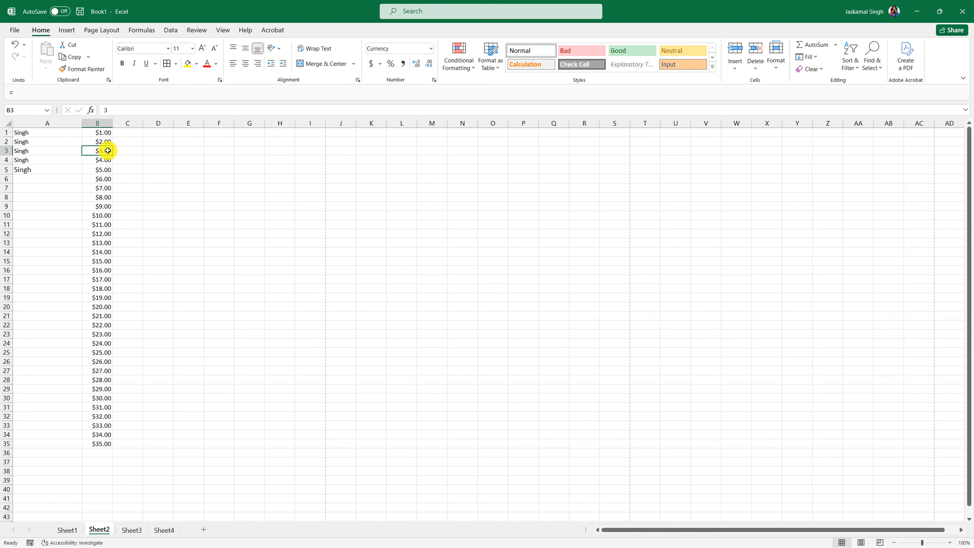
{"action": "type", "text": "3.65"}
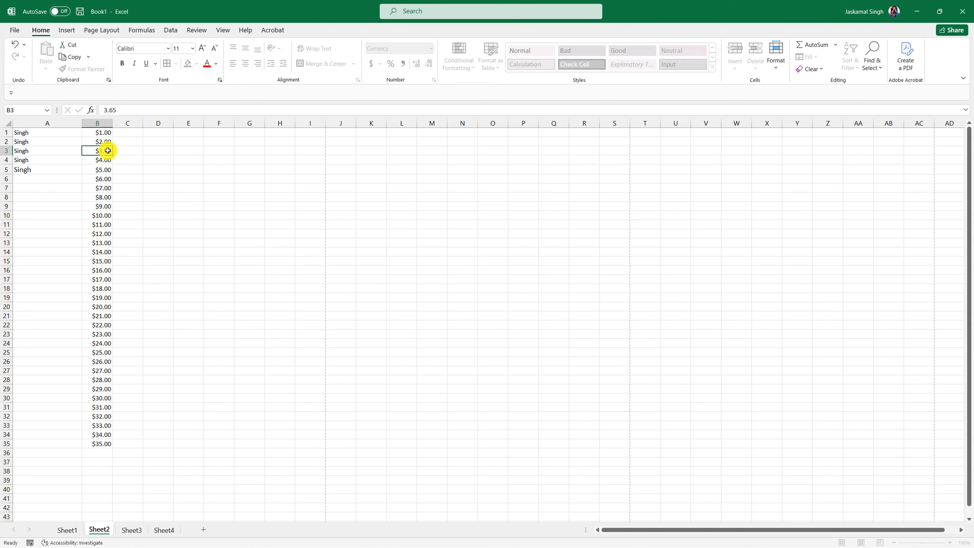
{"action": "key", "text": "Return"}
{"action": "left_click", "coordinate": [97, 150]}
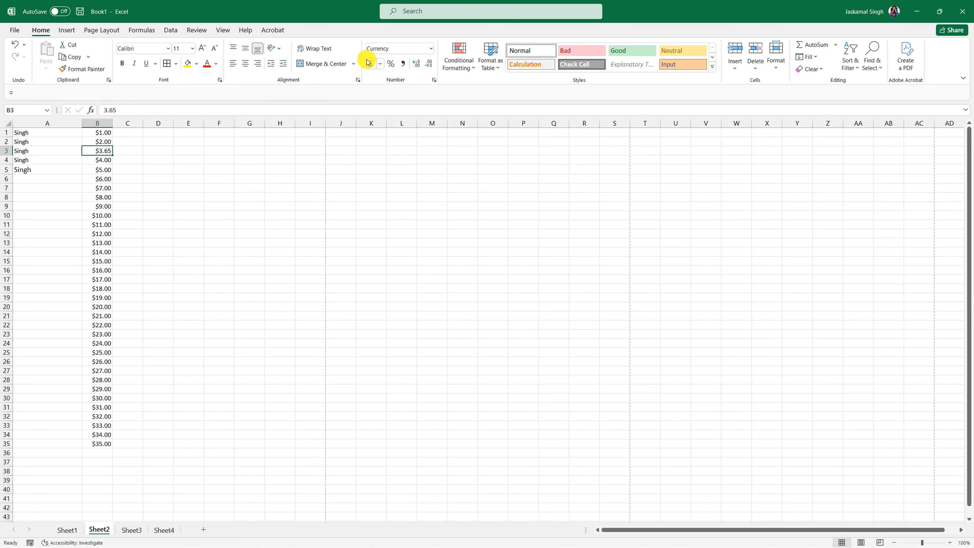
- Apply the Percentage format to the values in B1:B35
{"action": "left_click_drag", "start_coordinate": [100, 132], "coordinate": [102, 444]}
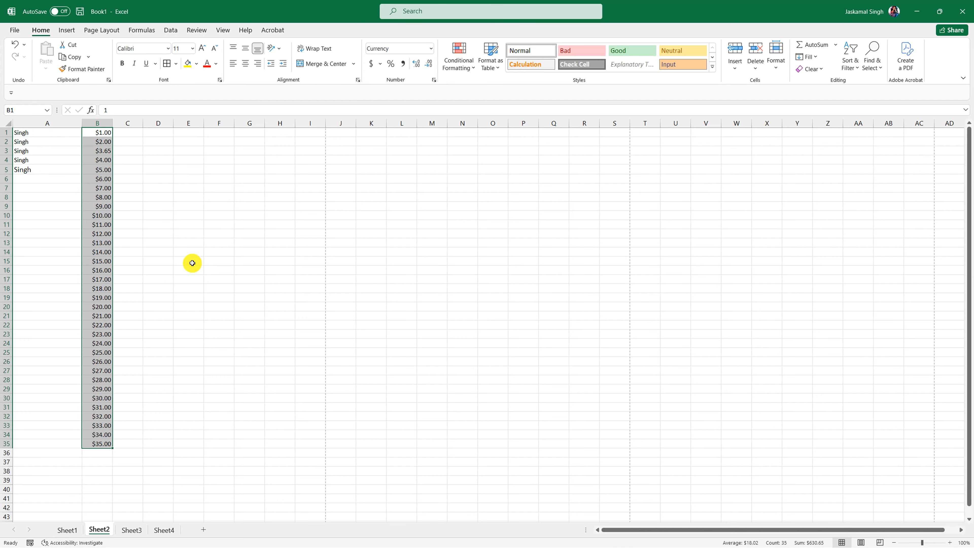
{"action": "key", "text": "ctrl+q"}
{"action": "left_click", "coordinate": [190, 226]}
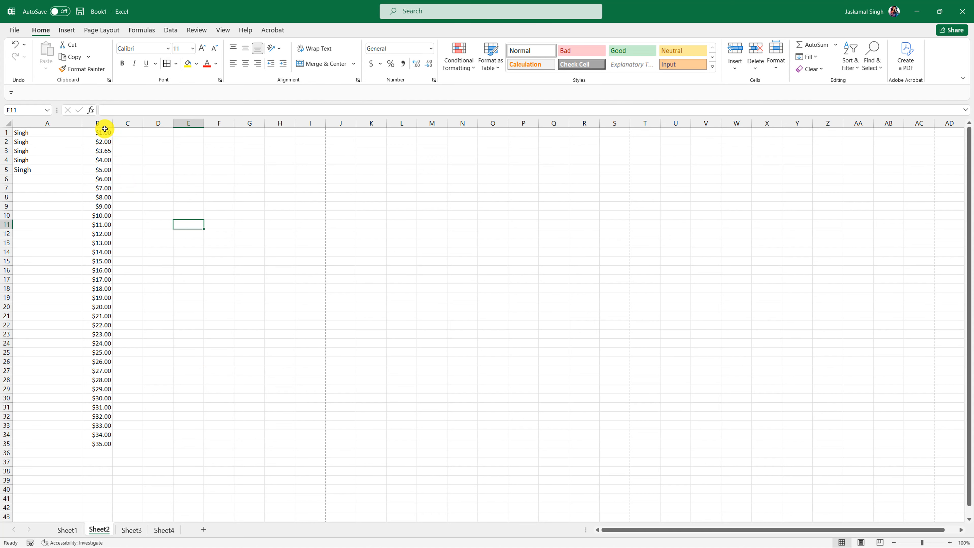
{"action": "left_click_drag", "start_coordinate": [104, 130], "coordinate": [102, 443]}
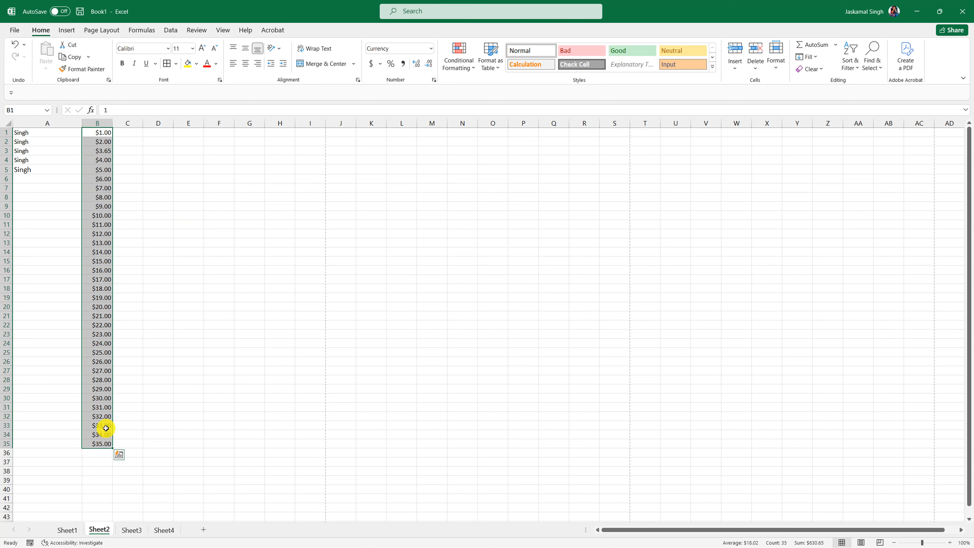
{"action": "left_click", "coordinate": [431, 49]}
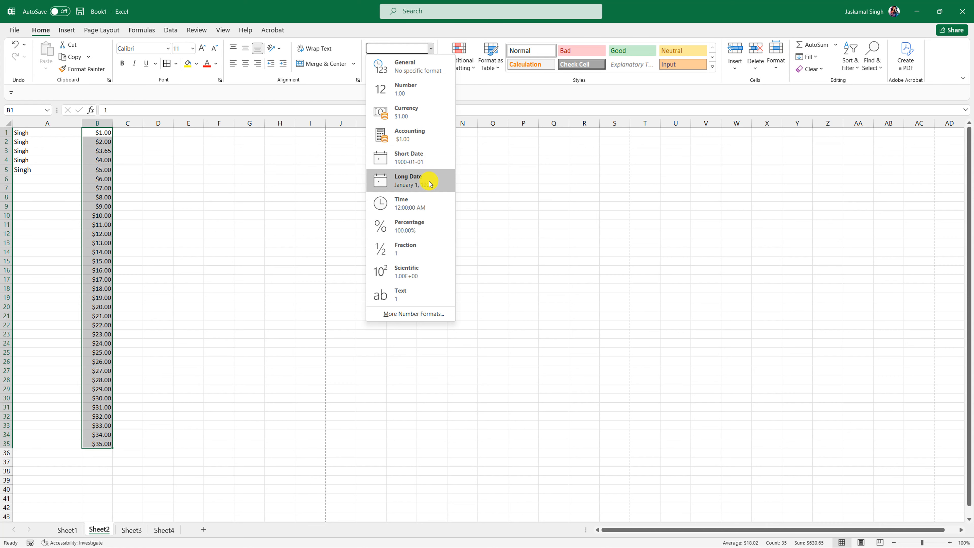
{"action": "left_click", "coordinate": [431, 225]}
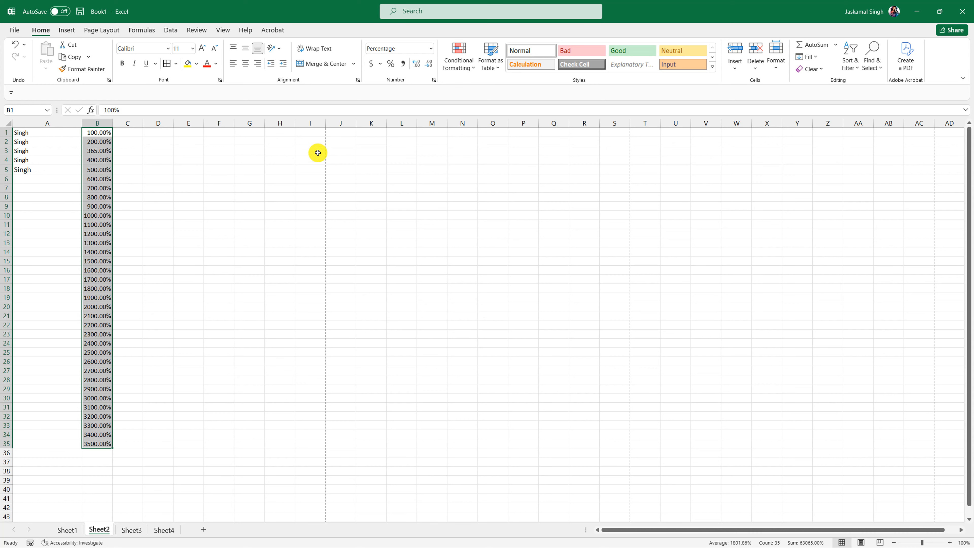
- Enter 1 in cell D2 and format it as Percentage
{"action": "left_click", "coordinate": [163, 143]}
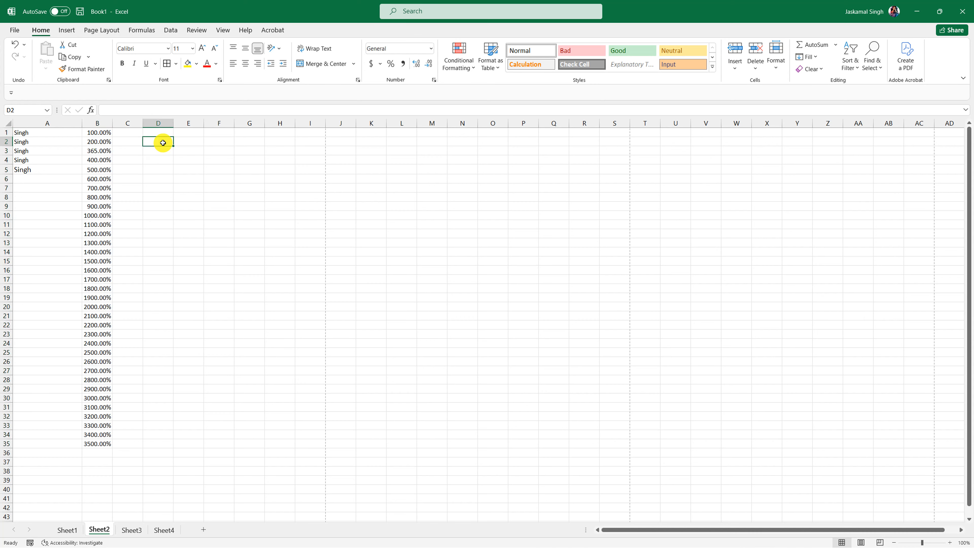
{"action": "type", "text": "1"}
{"action": "left_click", "coordinate": [177, 160]}
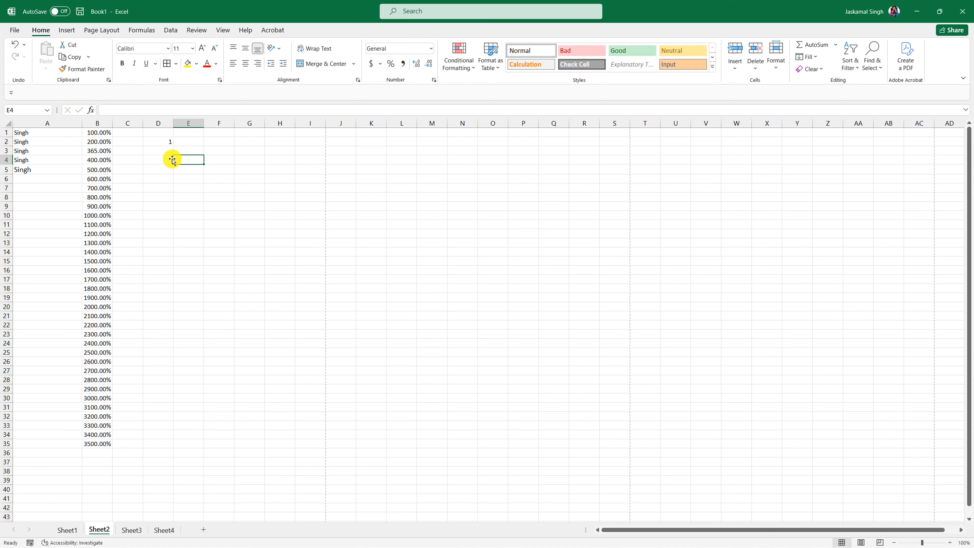
{"action": "left_click", "coordinate": [158, 144]}
{"action": "left_click", "coordinate": [431, 48]}
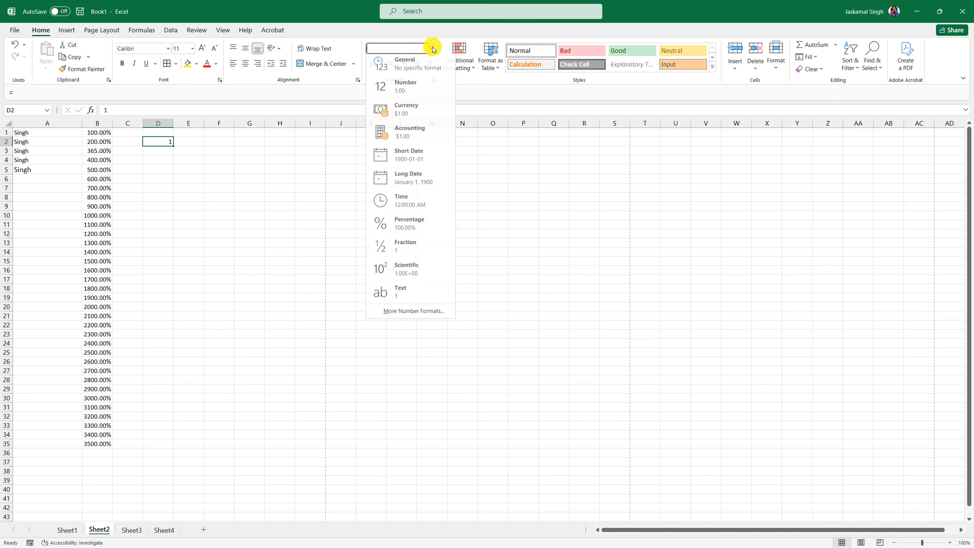
{"action": "left_click", "coordinate": [407, 232]}
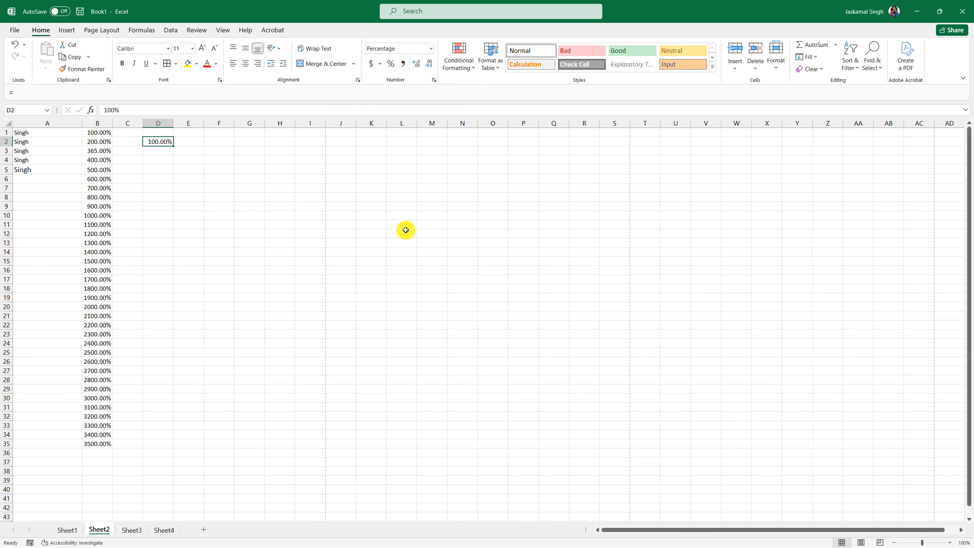
- Enter 0.1 in cell E2 and format it as Percentage
{"action": "left_click", "coordinate": [186, 143]}
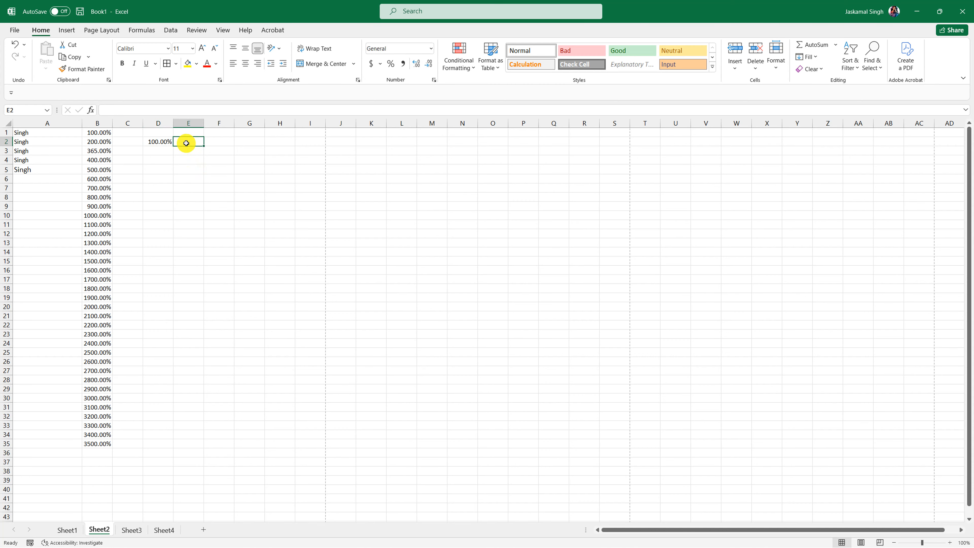
{"action": "type", "text": "0."}
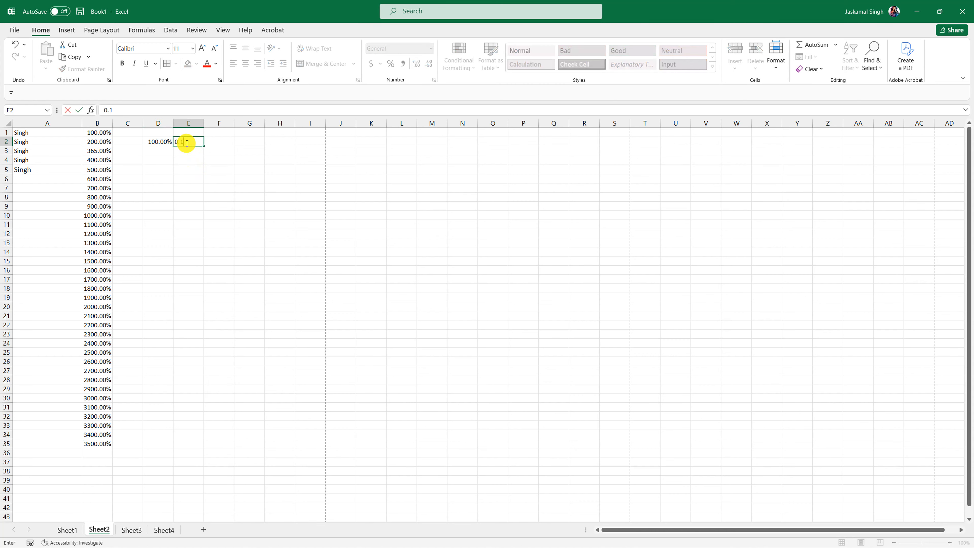
{"action": "type", "text": "1"}
{"action": "key", "text": "Return"}
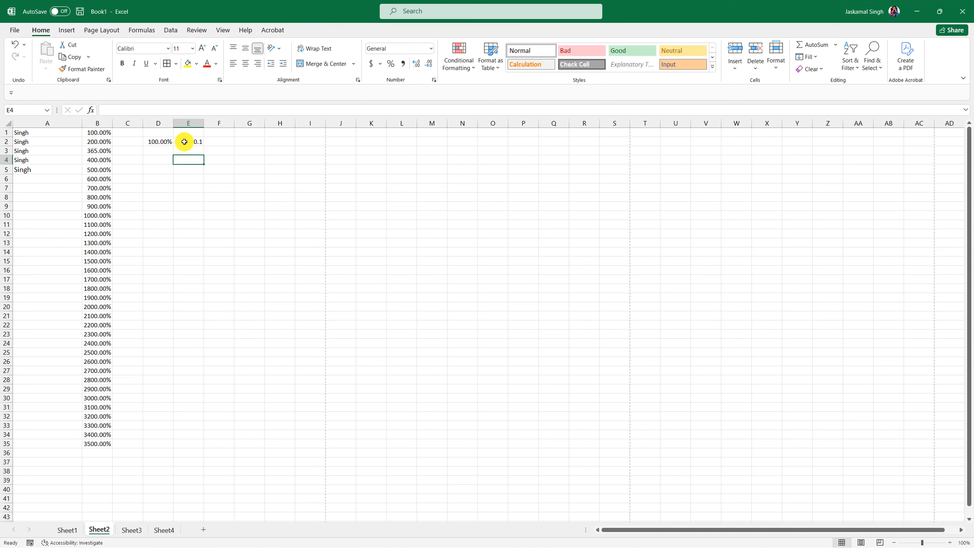
{"action": "left_click", "coordinate": [186, 142]}
{"action": "left_click", "coordinate": [431, 49]}
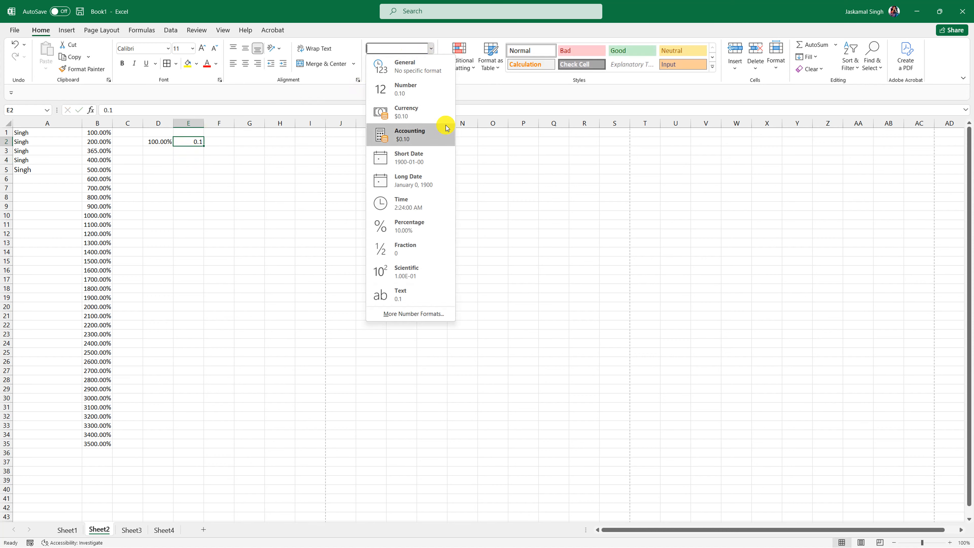
{"action": "left_click", "coordinate": [421, 231]}
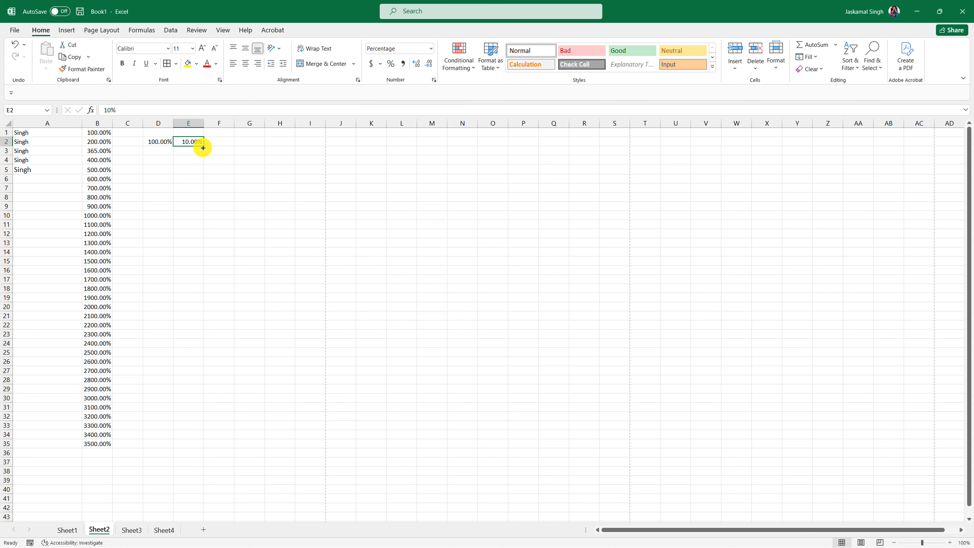
- Enter 0.01 in cell F2 as the next percentage example
{"action": "left_click", "coordinate": [223, 142]}
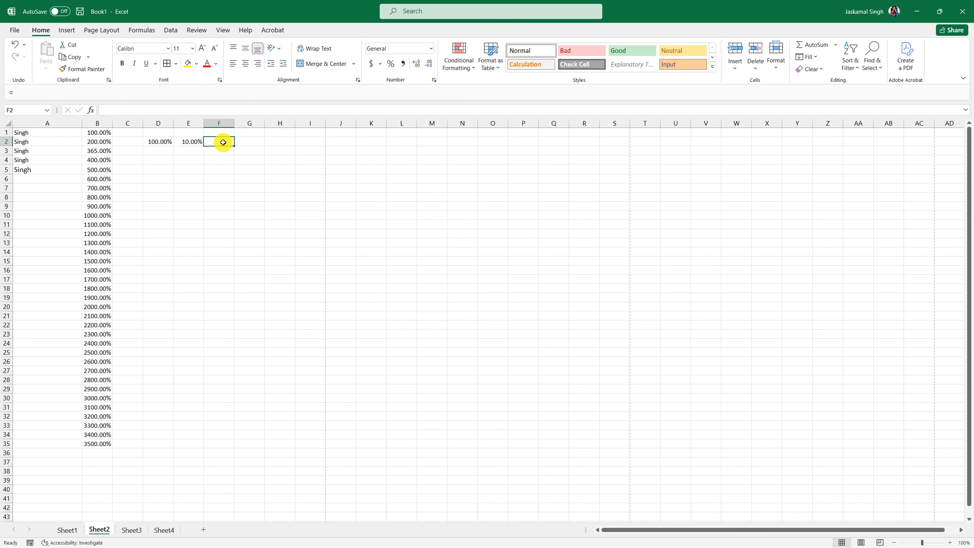
{"action": "type", "text": "0."}
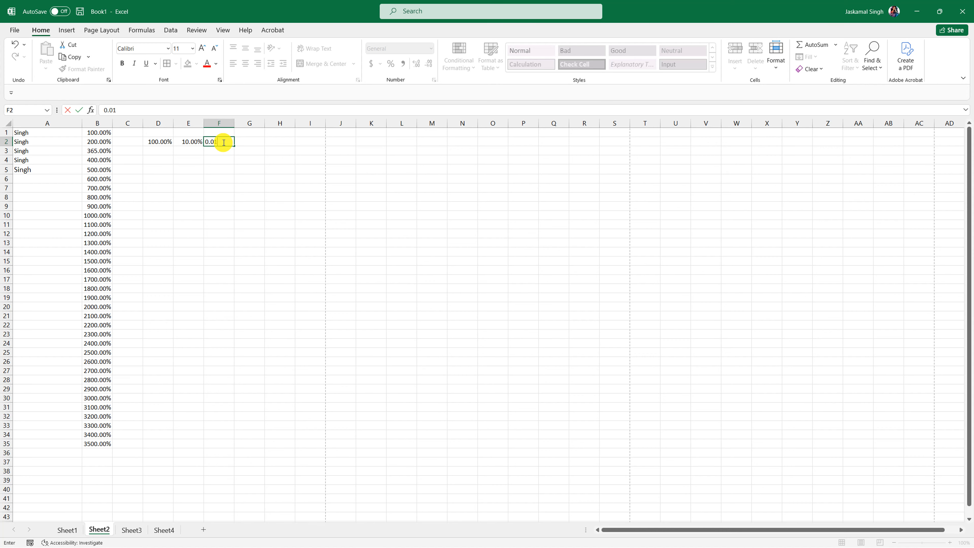
{"action": "type", "text": "01"}
{"action": "left_click", "coordinate": [216, 169]}
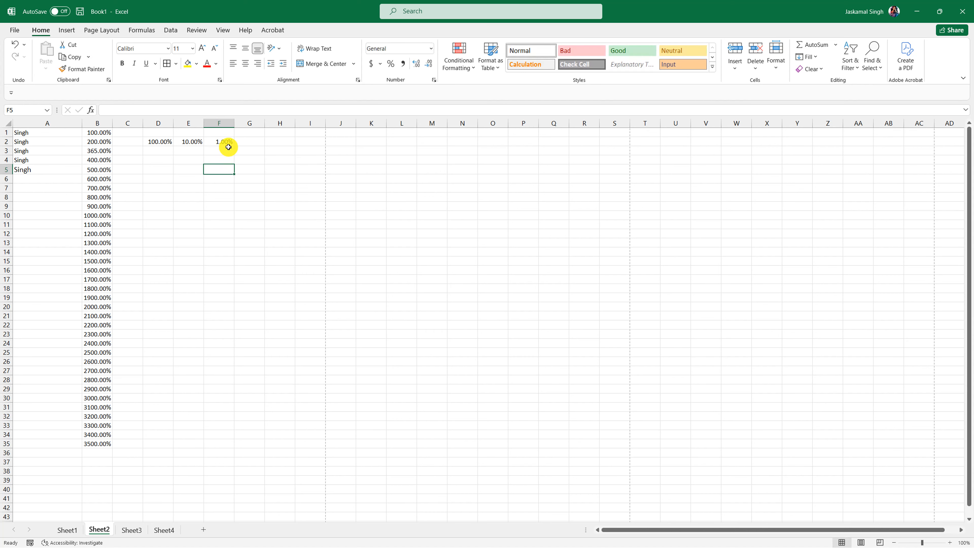
- Enter 0.00001 in cell G2 and adjust its percentage display to three decimal places
{"action": "left_click", "coordinate": [241, 142]}
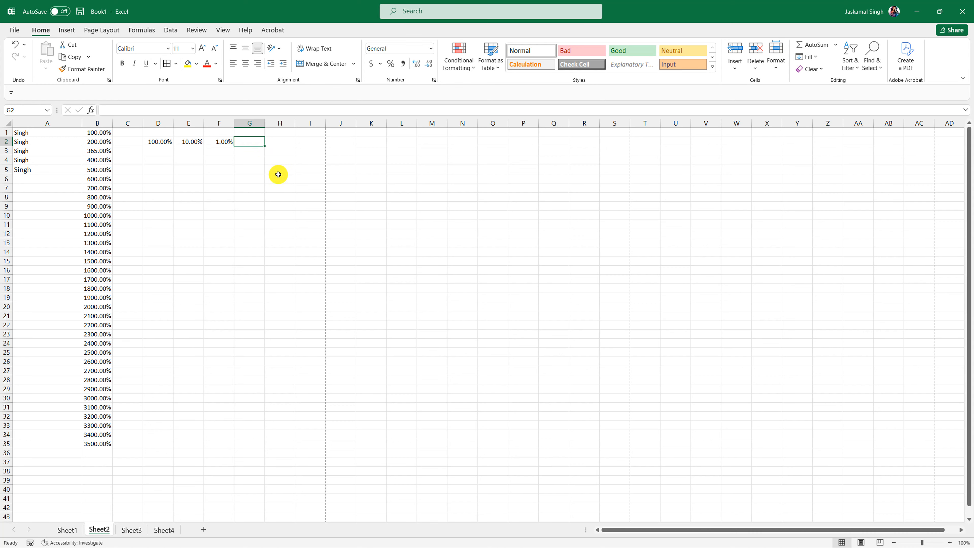
{"action": "type", "text": "0.00001"}
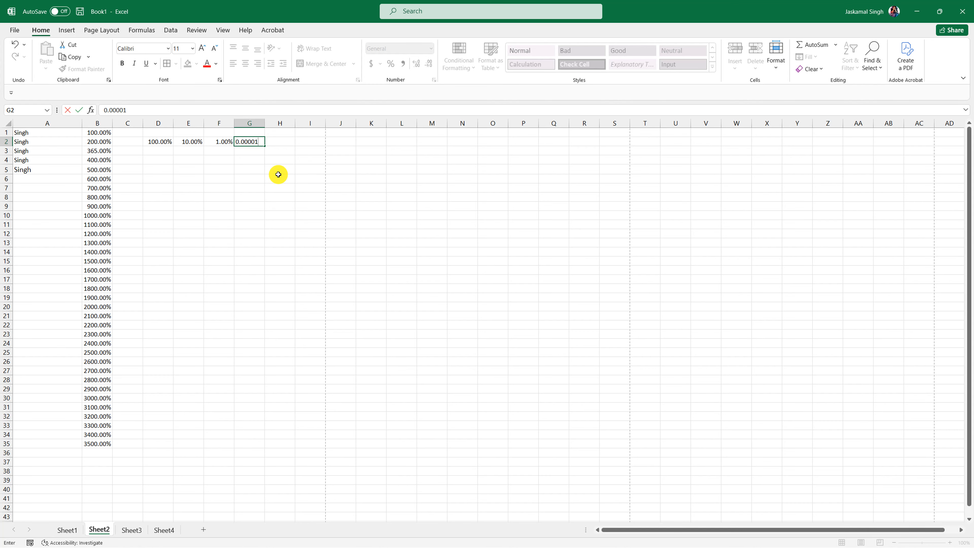
{"action": "key", "text": "ctrl+Return"}
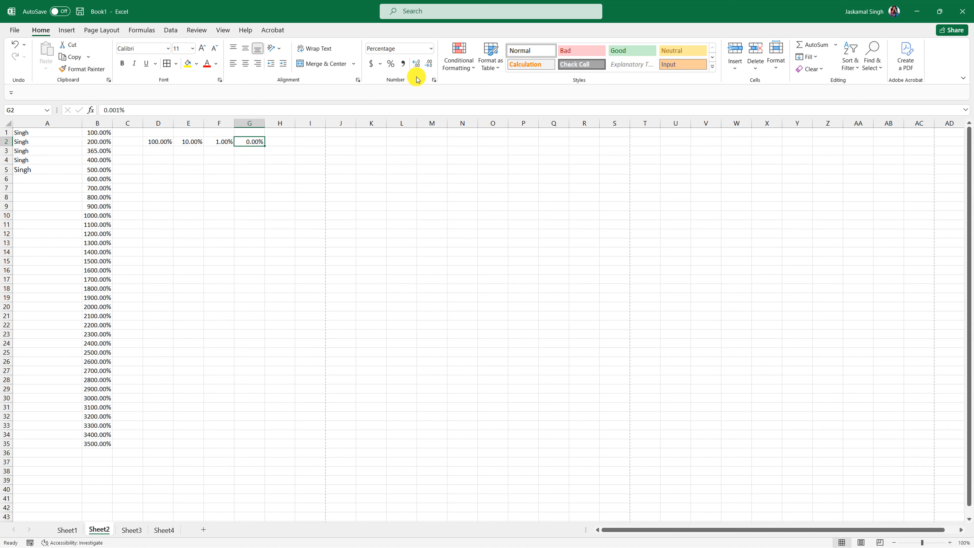
{"action": "left_click", "coordinate": [425, 65]}
{"action": "double_click", "coordinate": [417, 64]}
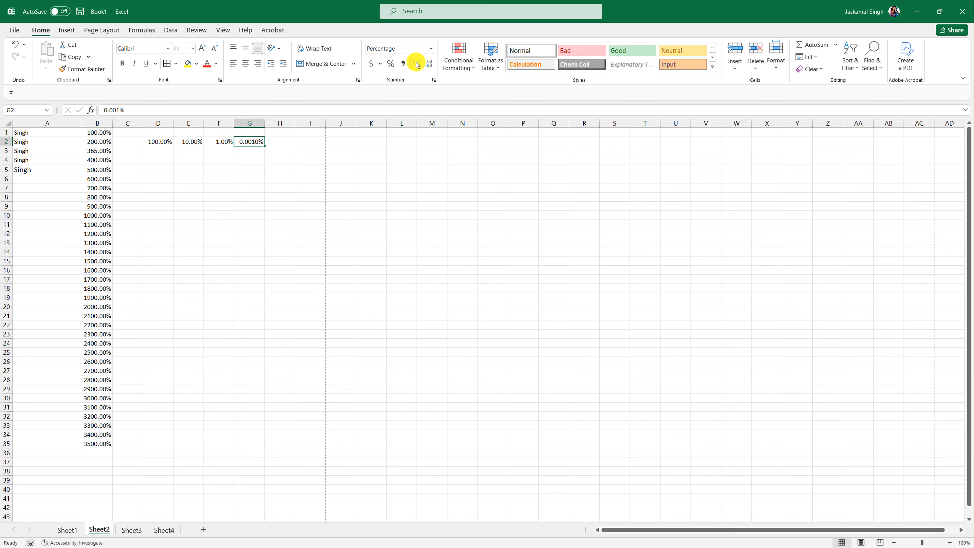
{"action": "left_click", "coordinate": [426, 64]}
{"action": "left_click", "coordinate": [278, 166]}
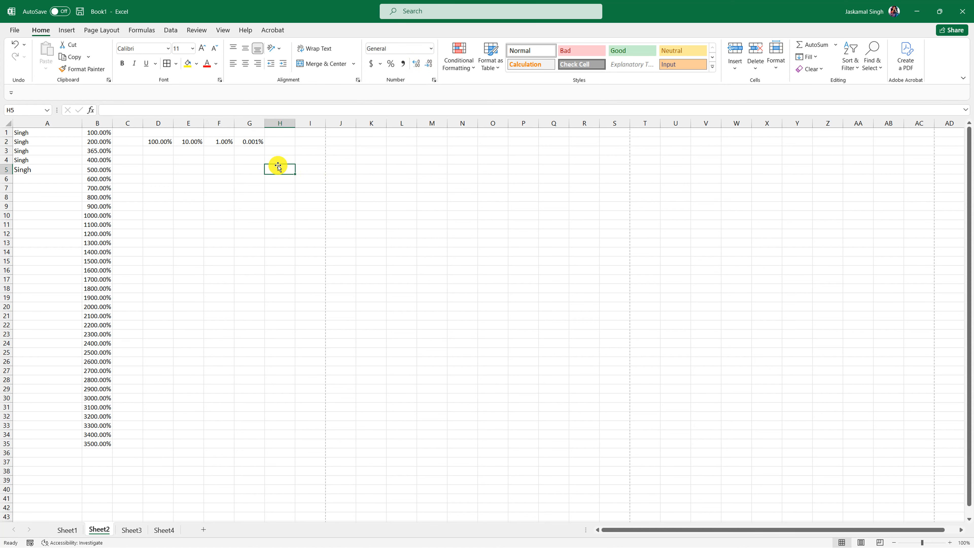
- Clear the percentage examples from D2:H2
{"action": "left_click_drag", "start_coordinate": [159, 141], "coordinate": [268, 143]}
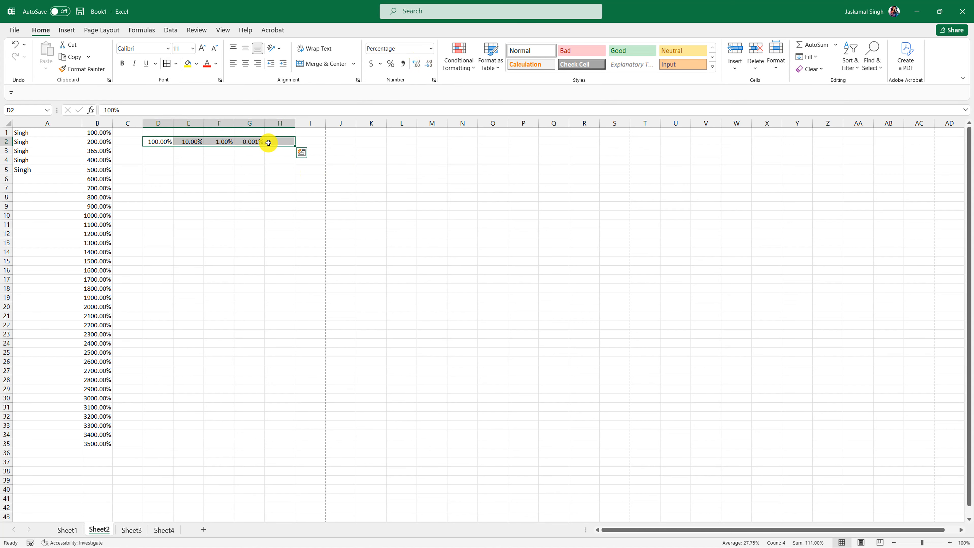
{"action": "key", "text": "Delete"}
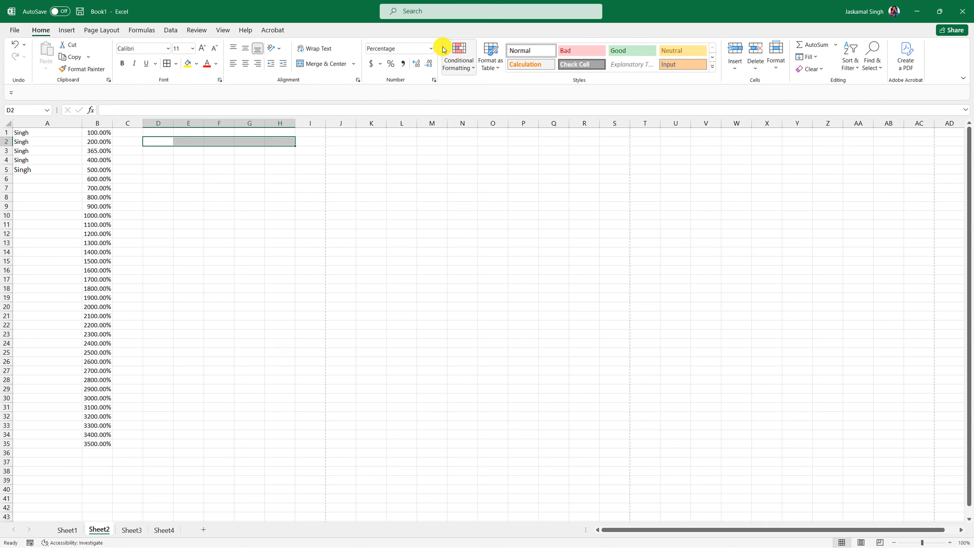
- Examine the Currency, Date, Scientific, Fraction, Text, Special and Custom categories in Format Cells, cancel without applying any, and return to Sheet1
{"action": "left_click", "coordinate": [431, 48]}
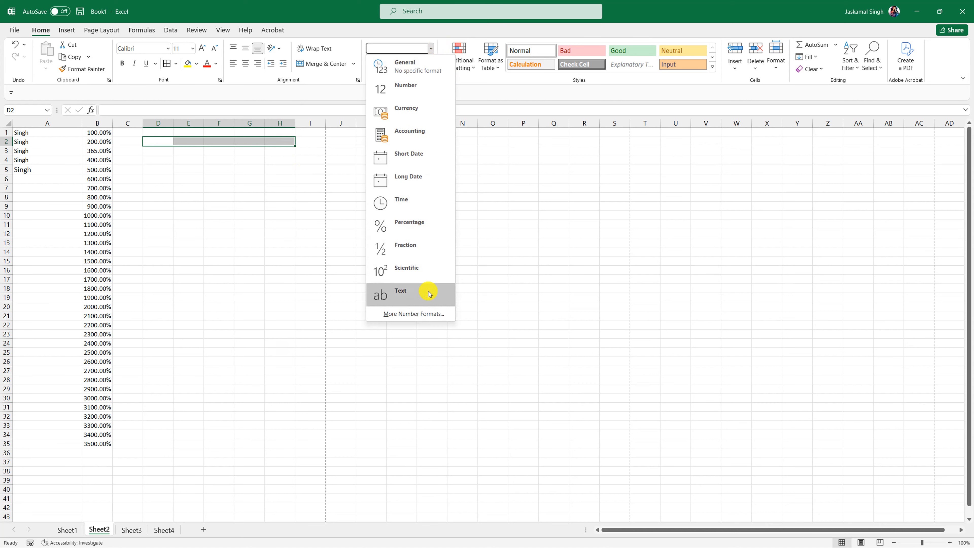
{"action": "left_click", "coordinate": [425, 316]}
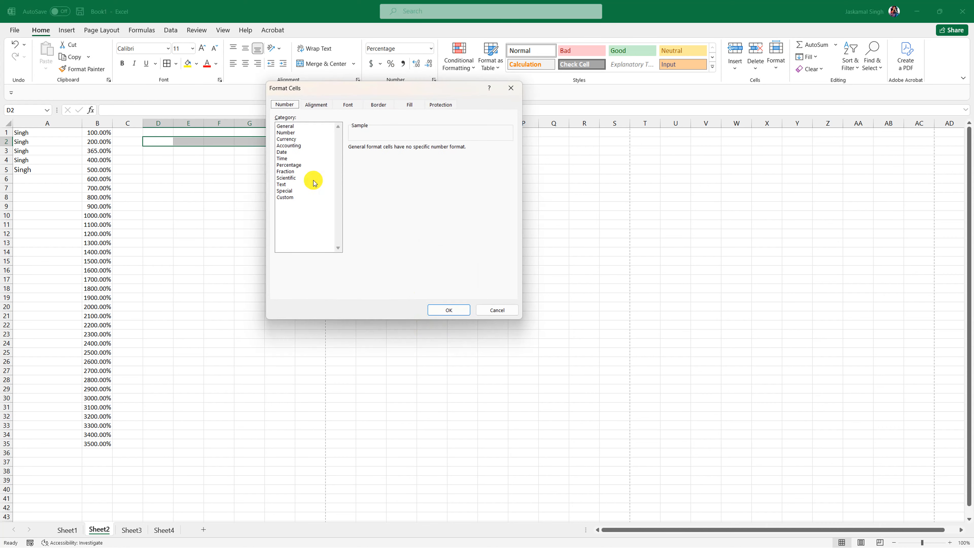
{"action": "left_click", "coordinate": [285, 139]}
{"action": "left_click", "coordinate": [284, 153]}
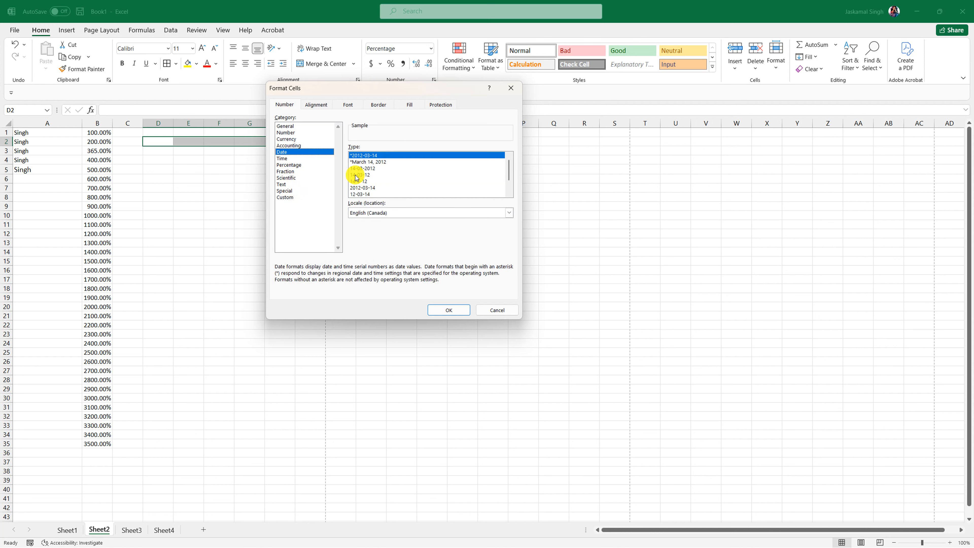
{"action": "left_click", "coordinate": [366, 172]}
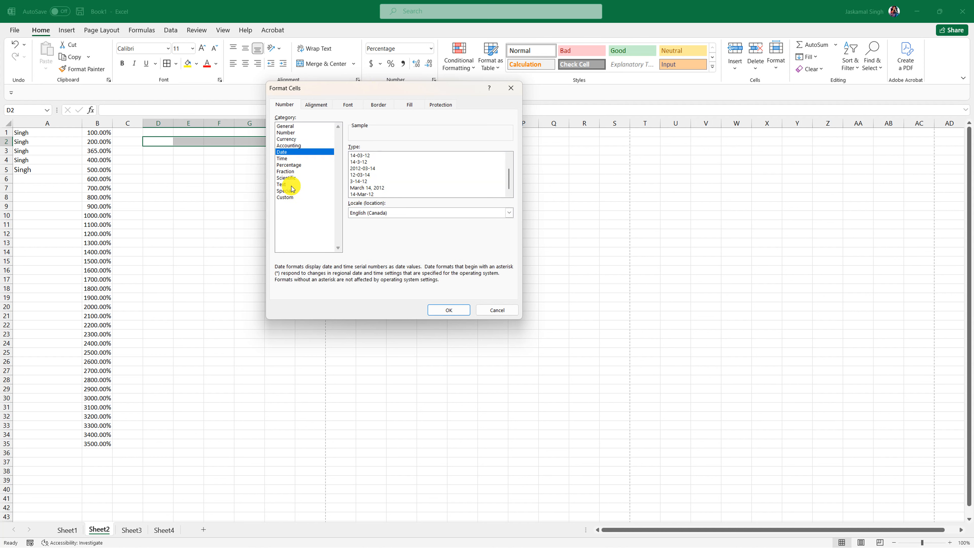
{"action": "left_click", "coordinate": [288, 184]}
{"action": "left_click", "coordinate": [287, 178]}
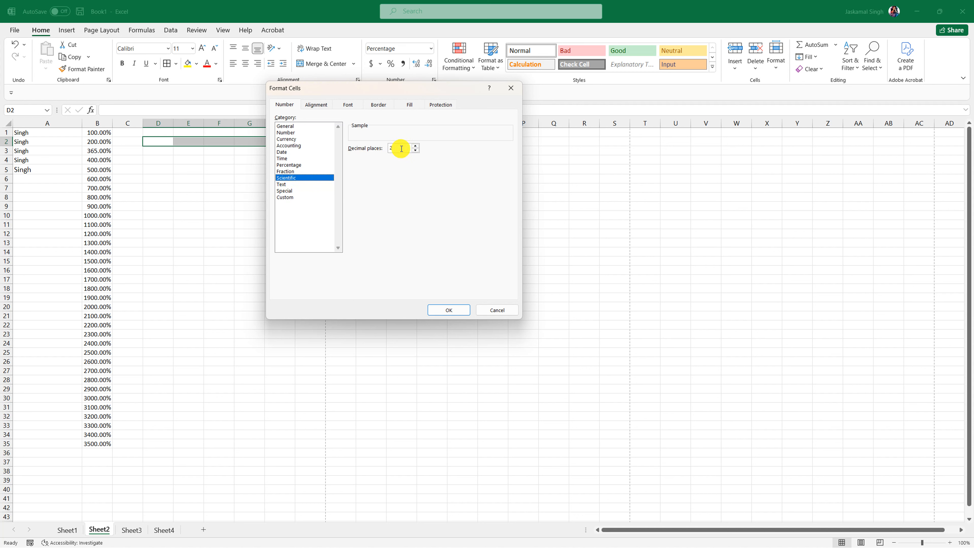
{"action": "left_click", "coordinate": [292, 172]}
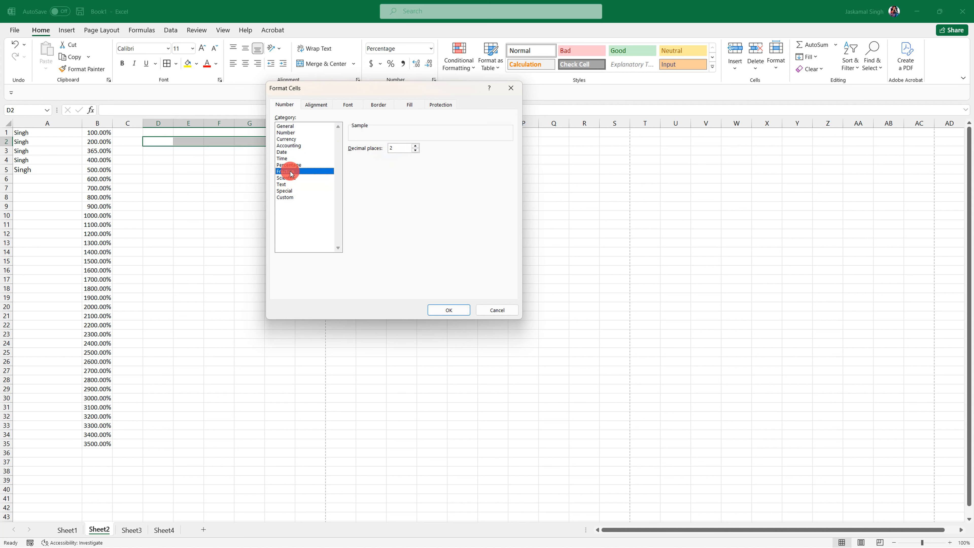
{"action": "left_click", "coordinate": [289, 185]}
{"action": "left_click", "coordinate": [291, 191]}
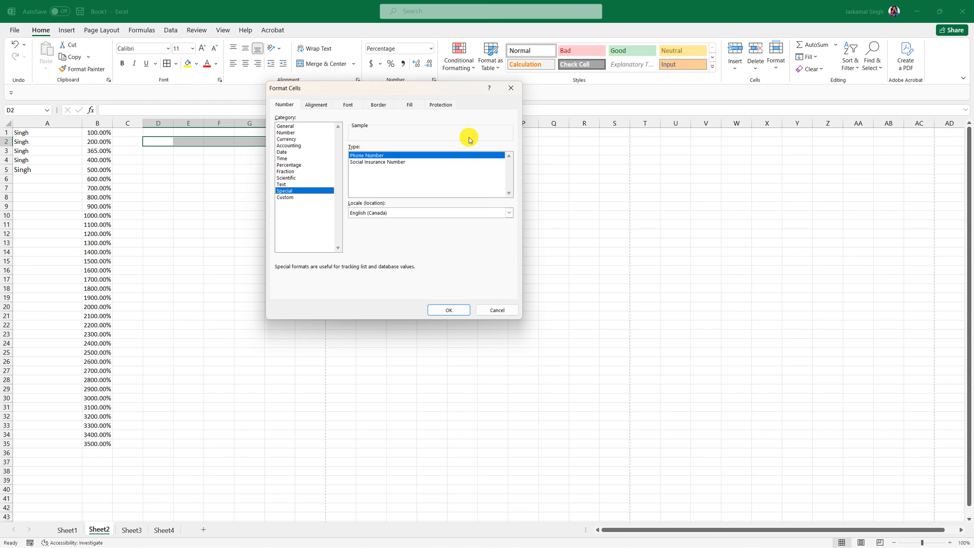
{"action": "left_click", "coordinate": [387, 162]}
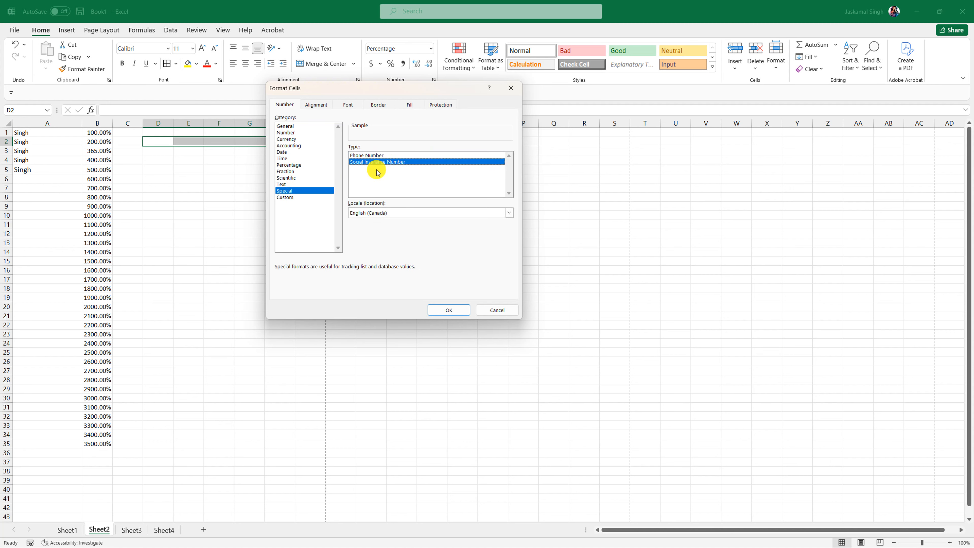
{"action": "left_click", "coordinate": [289, 197]}
{"action": "left_click_drag", "start_coordinate": [507, 175], "coordinate": [500, 217]}
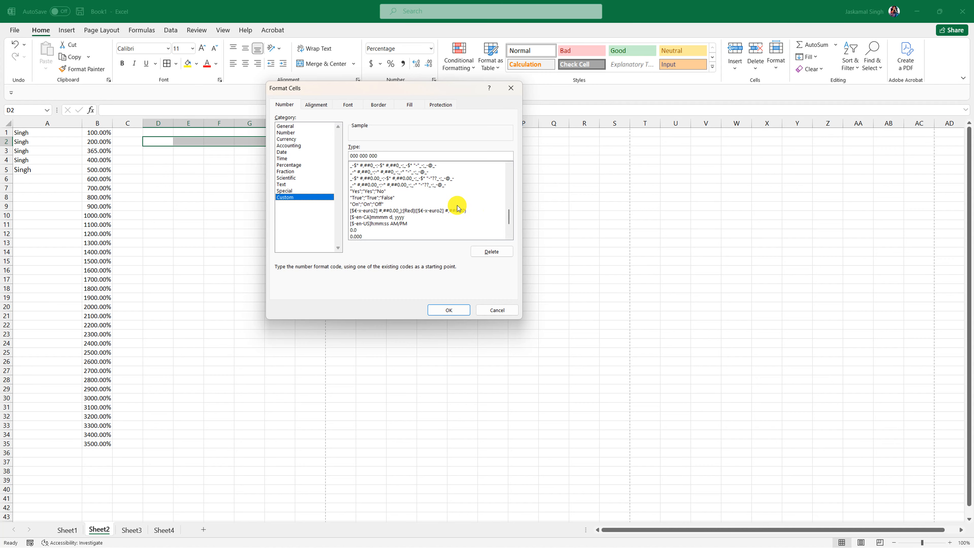
{"action": "left_click", "coordinate": [496, 309]}
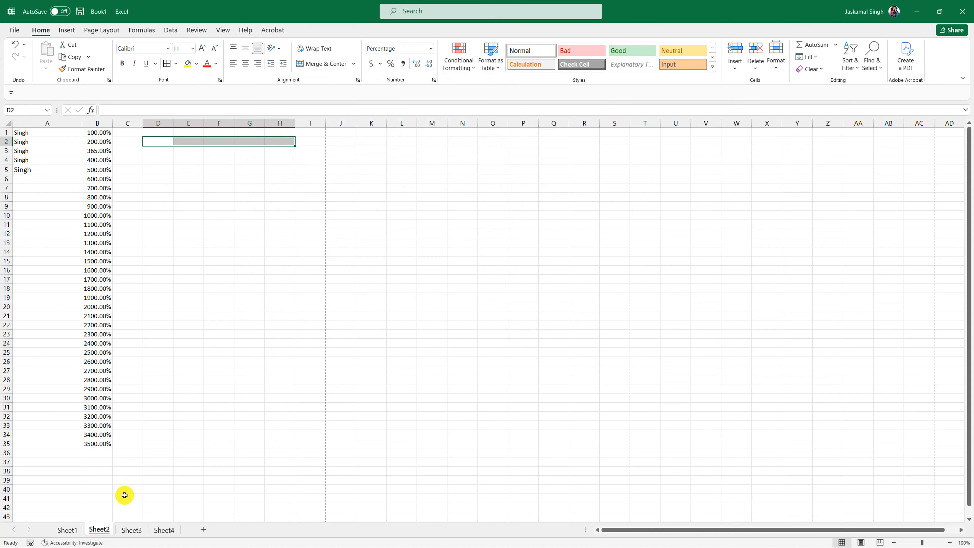
{"action": "left_click", "coordinate": [68, 530]}
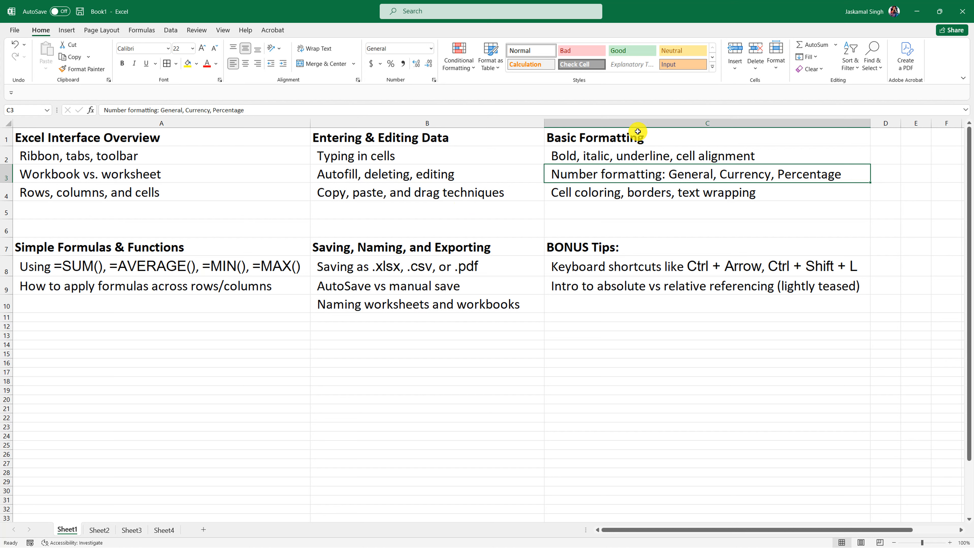
- Point out the text-wrapping topic in C4 of Sheet1 and enter the sample person's name twice in cell E3 of Sheet2
{"action": "left_click_drag", "start_coordinate": [644, 139], "coordinate": [641, 187]}
{"action": "left_click", "coordinate": [597, 197]}
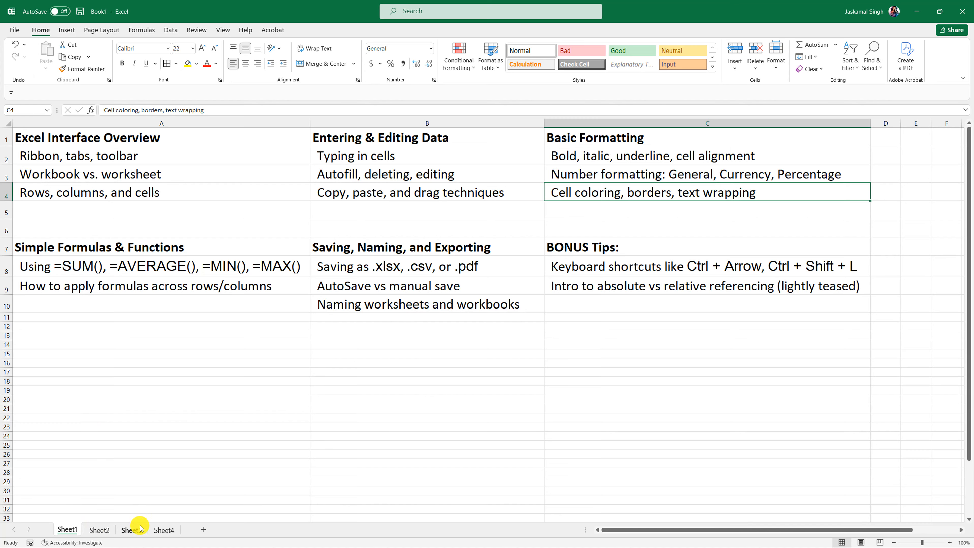
{"action": "left_click", "coordinate": [100, 530]}
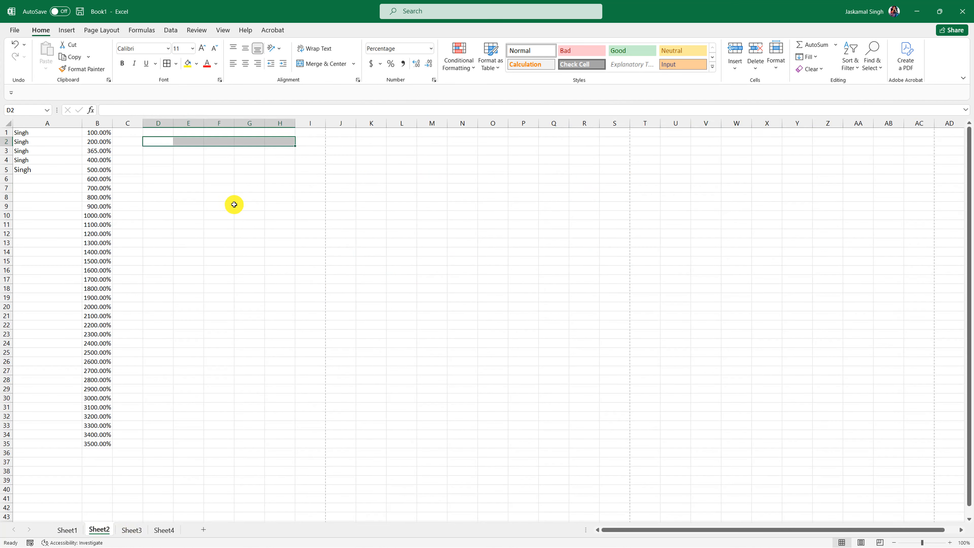
{"action": "left_click", "coordinate": [151, 162]}
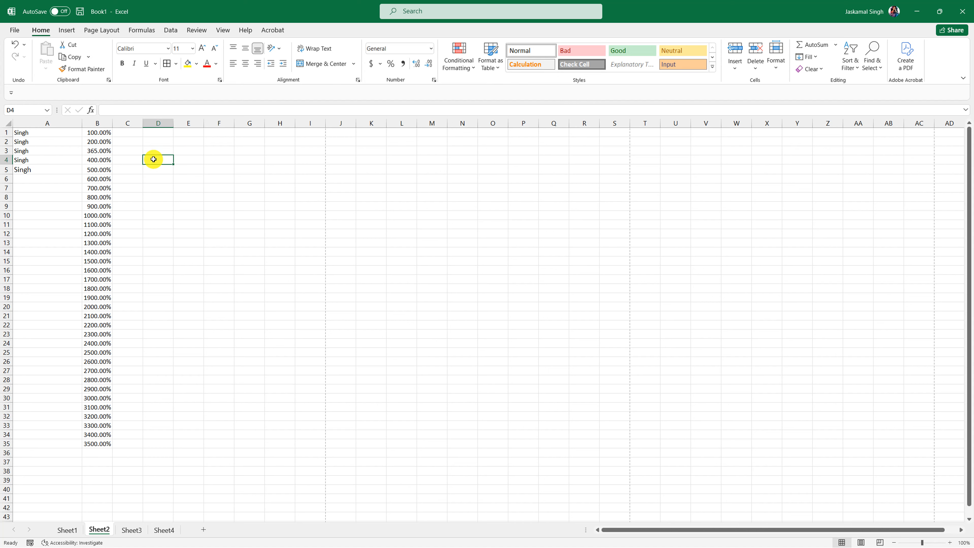
{"action": "left_click", "coordinate": [193, 150]}
{"action": "type", "text": "J Singh J"}
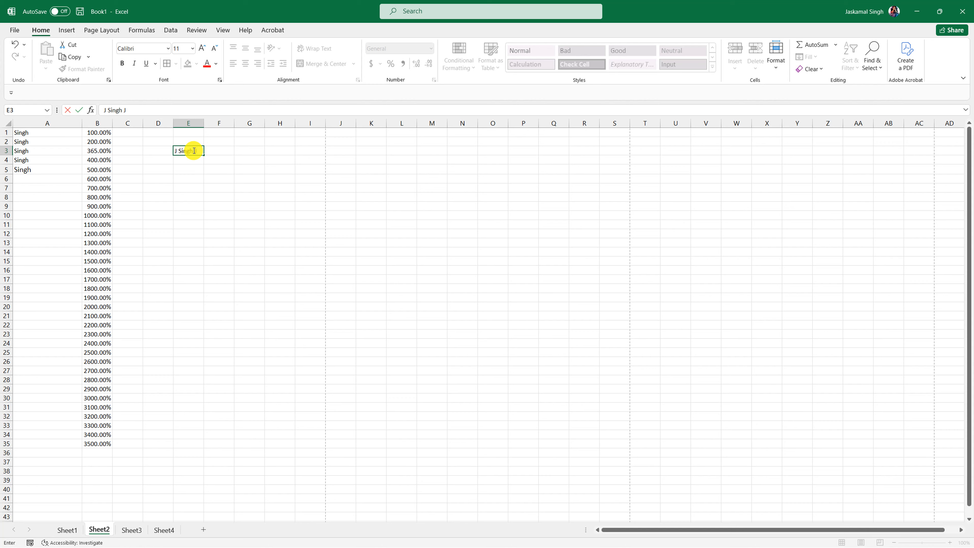
{"action": "type", "text": " Singh"}
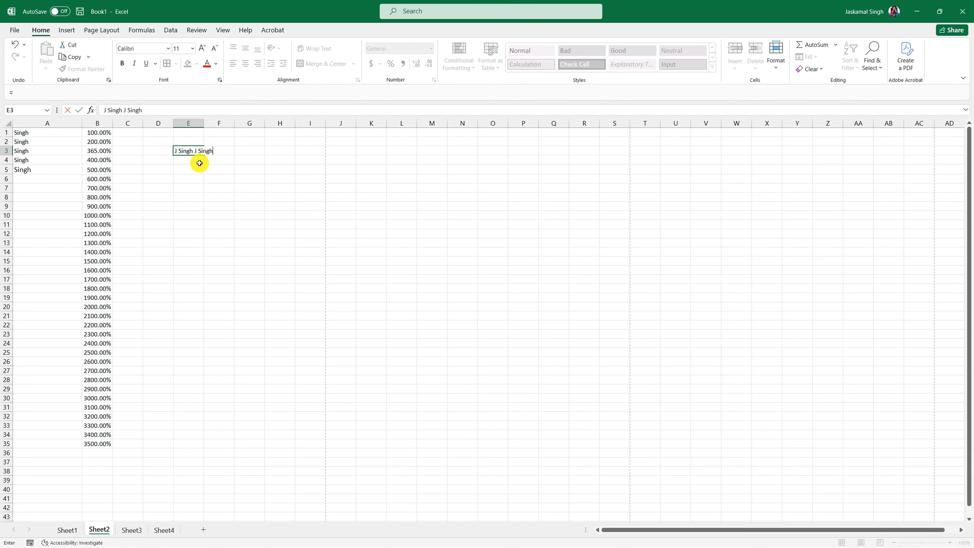
{"action": "key", "text": "Return"}
- Try text wrapping on cell E3 and turn it back off
{"action": "left_click", "coordinate": [202, 148]}
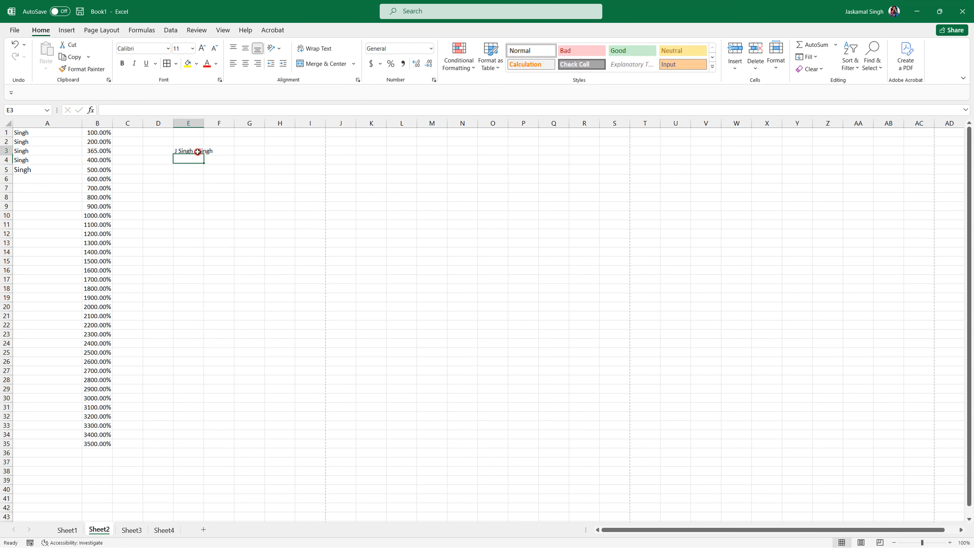
{"action": "left_click", "coordinate": [226, 176]}
{"action": "scroll", "coordinate": [192, 155], "scroll_direction": "up", "scroll_amount": 6}
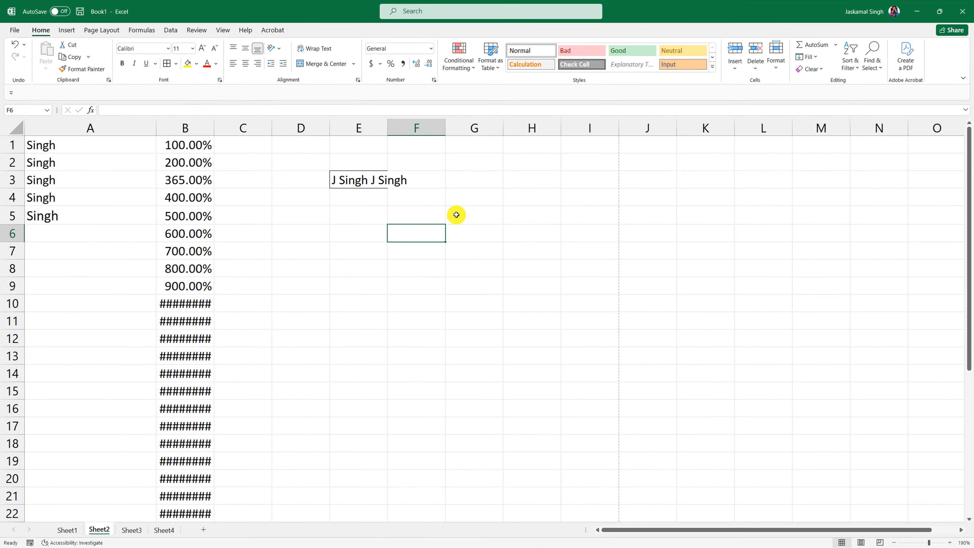
{"action": "left_click", "coordinate": [364, 180]}
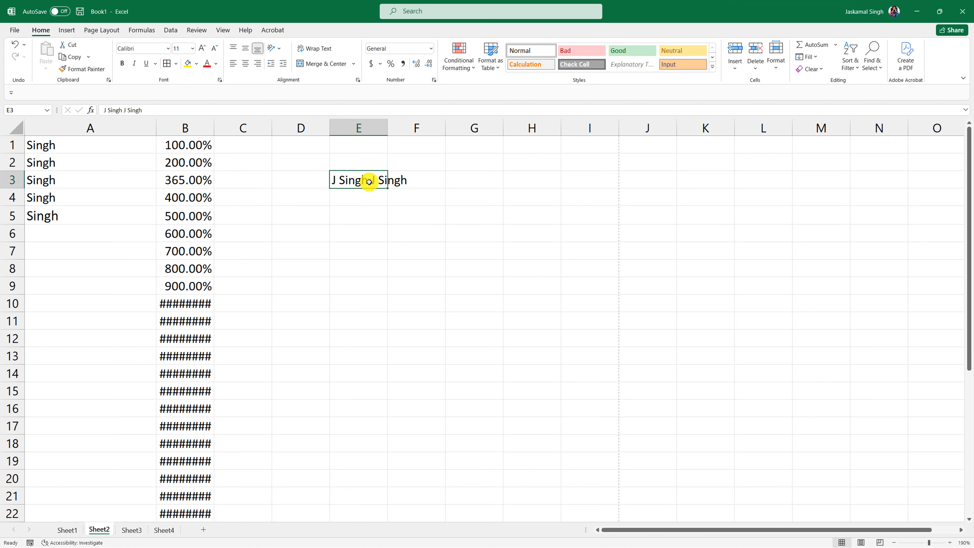
{"action": "left_click", "coordinate": [314, 50]}
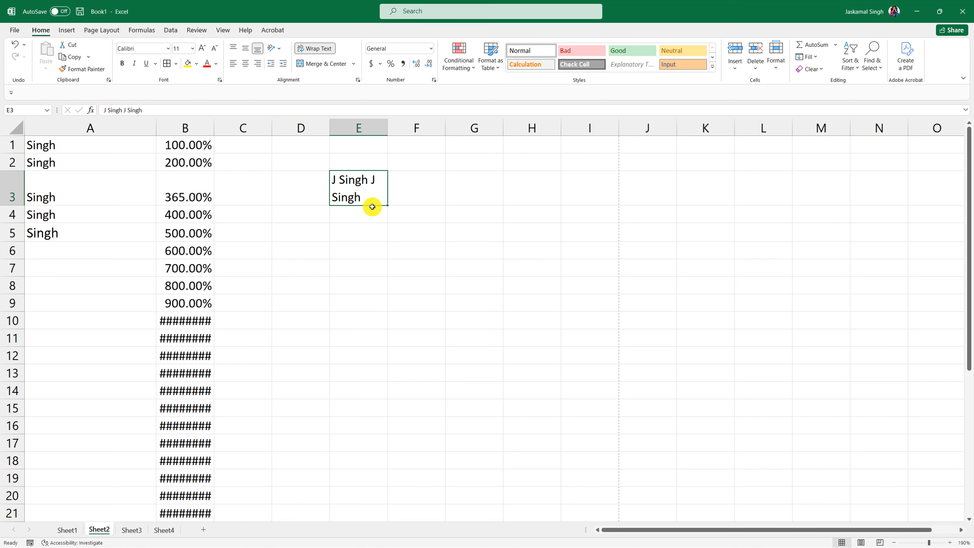
{"action": "left_click", "coordinate": [320, 51]}
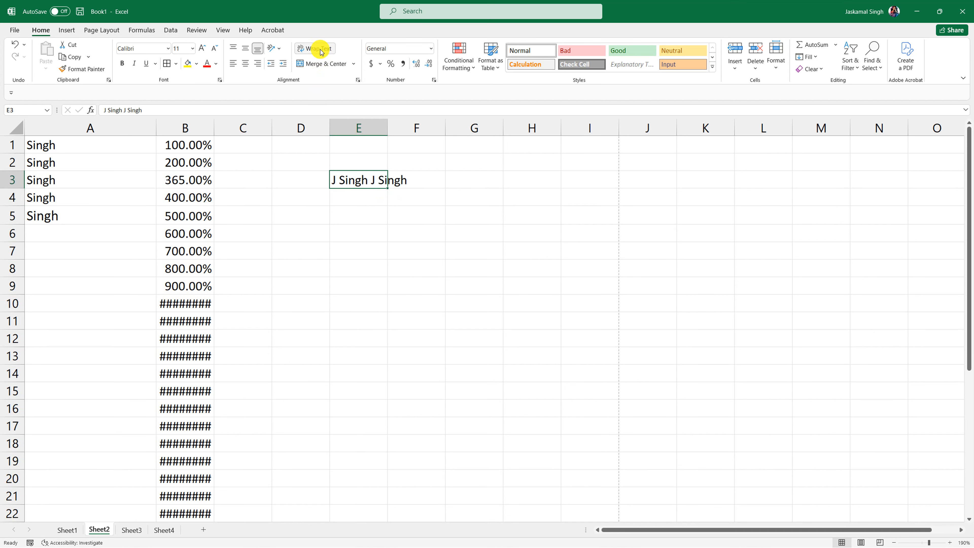
- Enter the sample person's name in cell F3, beside the long text in E3
{"action": "left_click", "coordinate": [407, 178]}
{"action": "type", "text": "J Singh"}
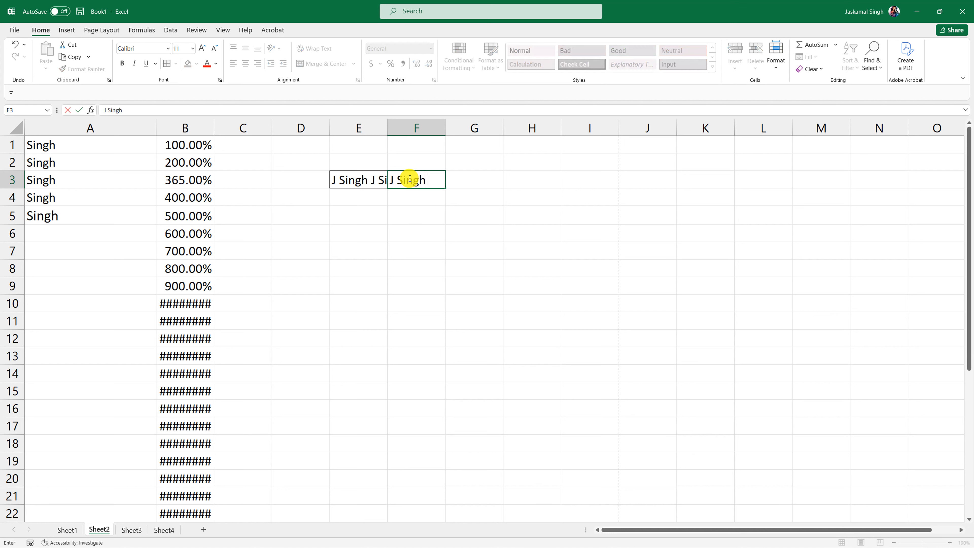
{"action": "left_click", "coordinate": [398, 251]}
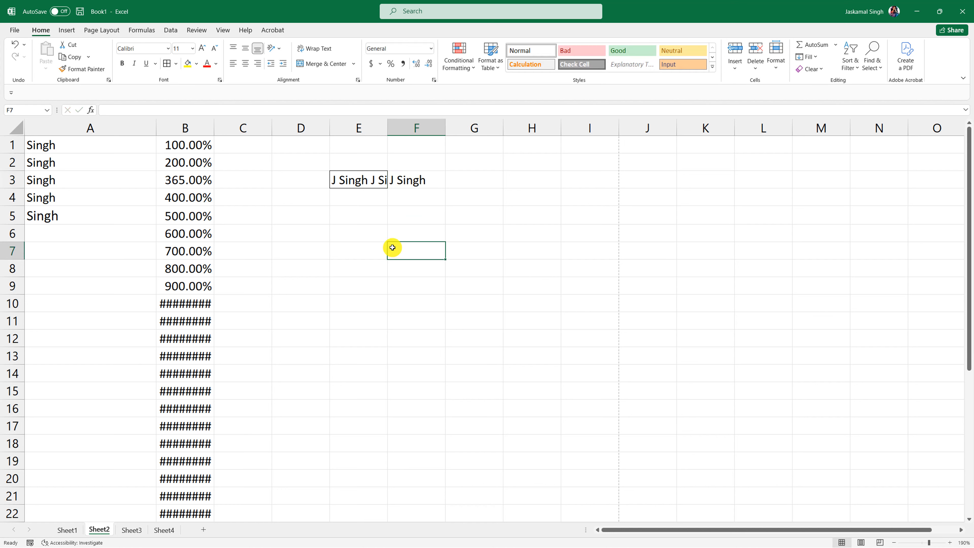
- Check the full content of cell E3 and apply text wrapping to it
{"action": "left_click", "coordinate": [357, 183]}
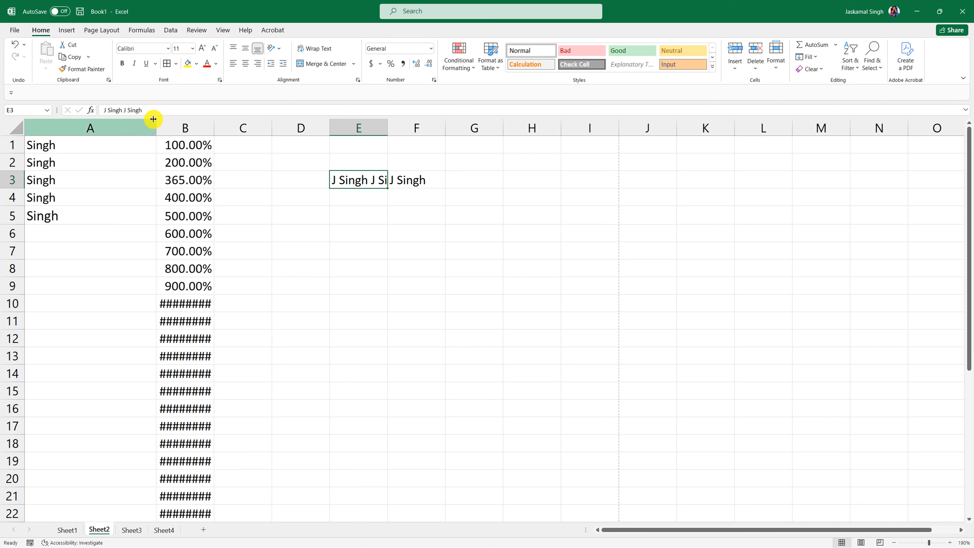
{"action": "left_click", "coordinate": [141, 110]}
{"action": "left_click_drag", "start_coordinate": [141, 110], "coordinate": [131, 110]}
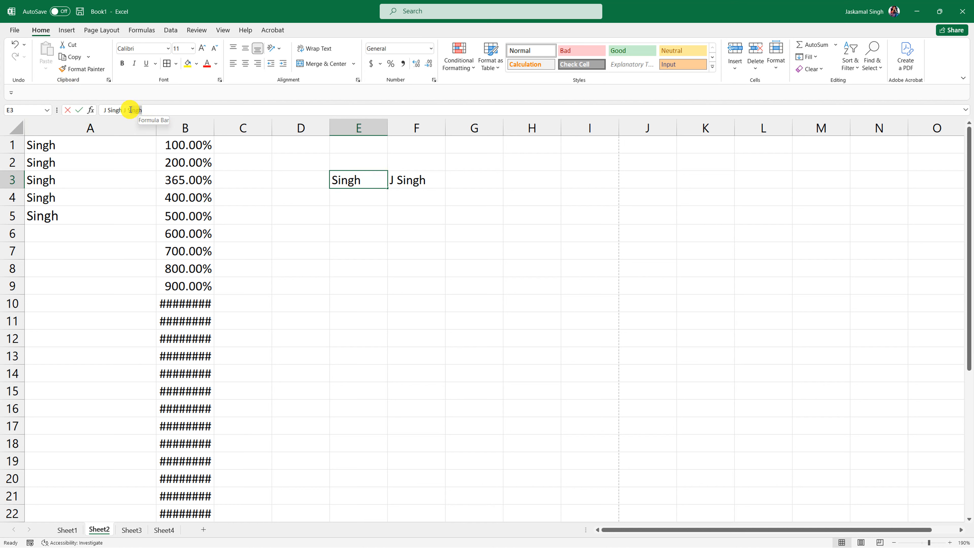
{"action": "left_click", "coordinate": [354, 282]}
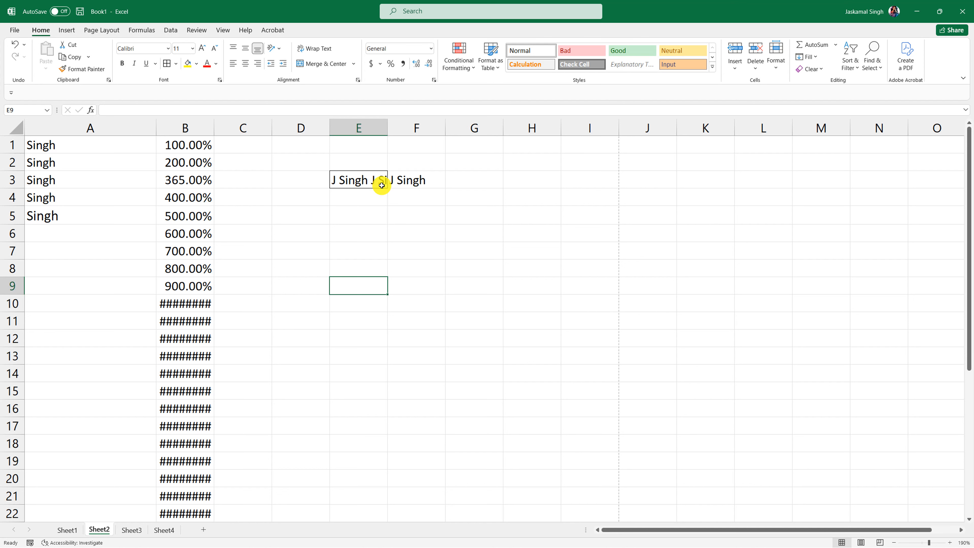
{"action": "left_click", "coordinate": [365, 181]}
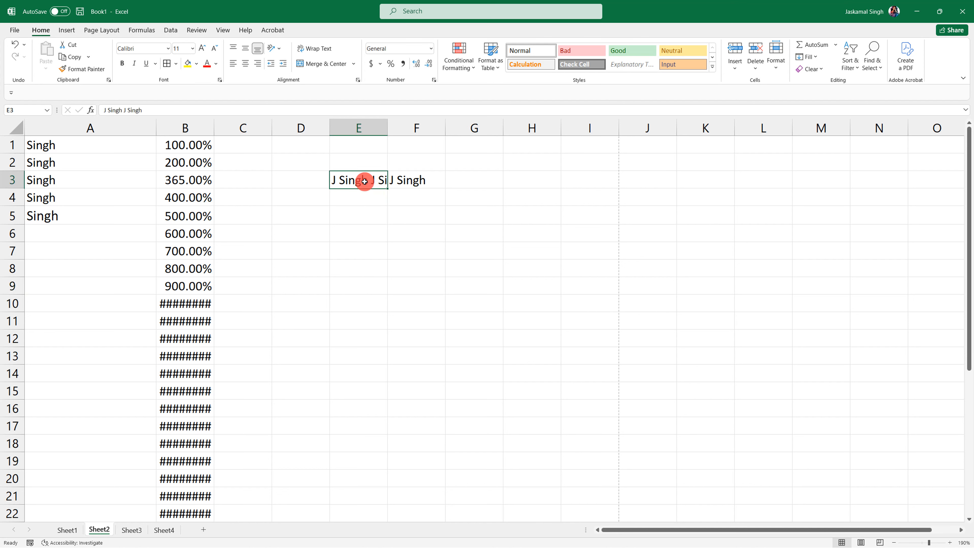
{"action": "left_click", "coordinate": [328, 49]}
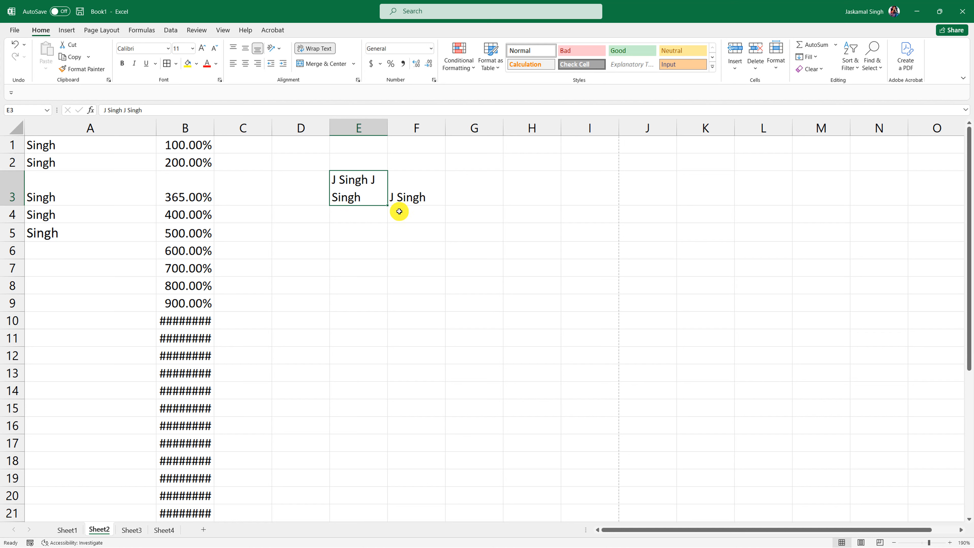
- Enter the sample person's name twice in cell E4
{"action": "left_click", "coordinate": [364, 212]}
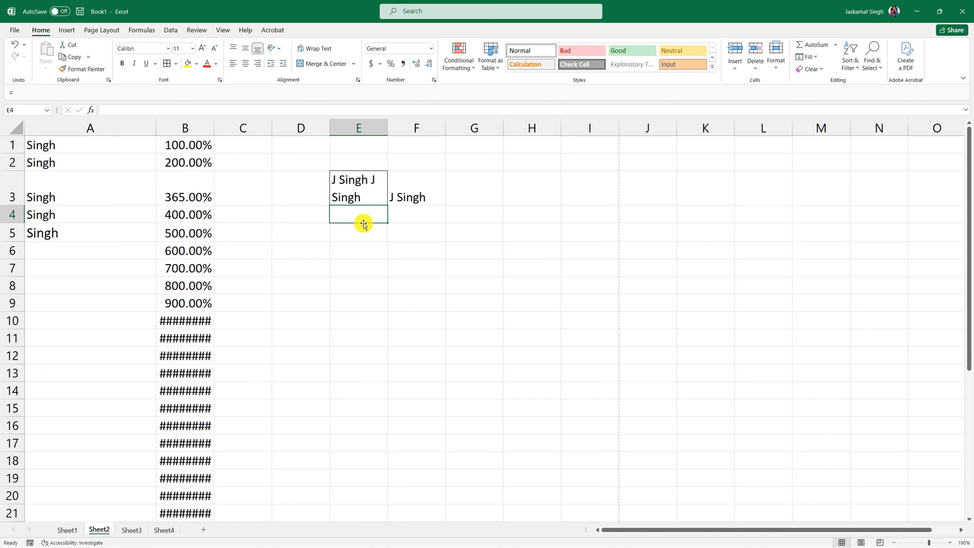
{"action": "type", "text": "J Singh"}
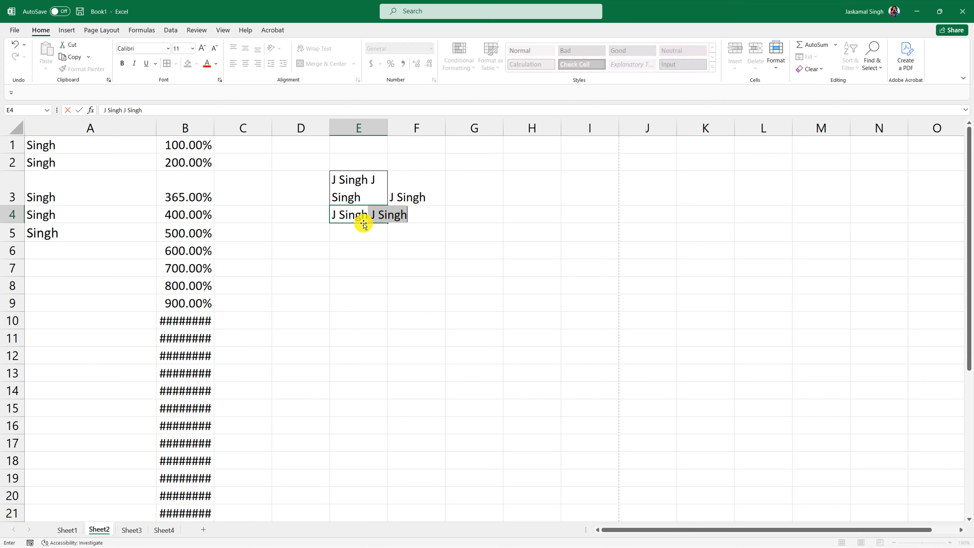
{"action": "left_click", "coordinate": [392, 254]}
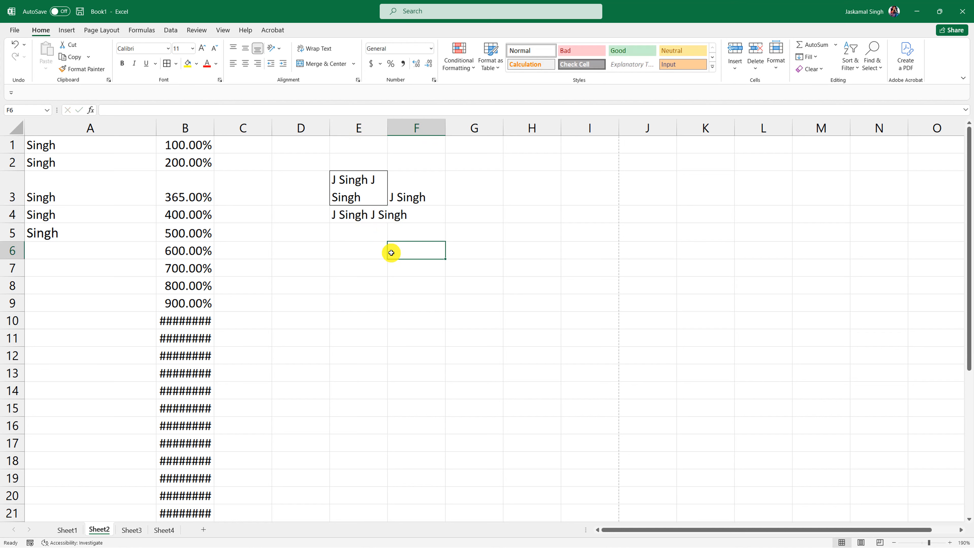
- Merge and center the cells E4:J4
{"action": "left_click", "coordinate": [363, 217]}
{"action": "left_click_drag", "start_coordinate": [652, 212], "coordinate": [383, 217]}
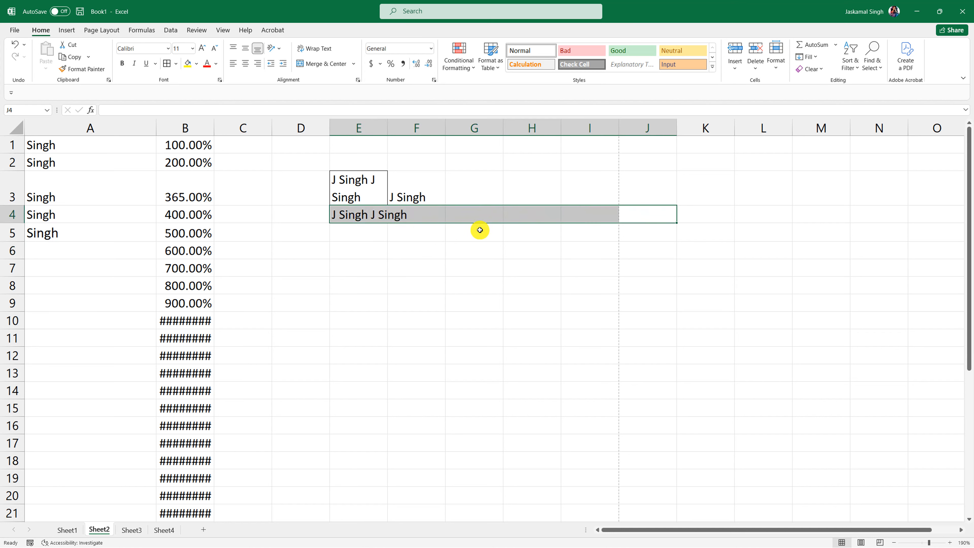
{"action": "left_click", "coordinate": [323, 65]}
{"action": "left_click", "coordinate": [524, 300]}
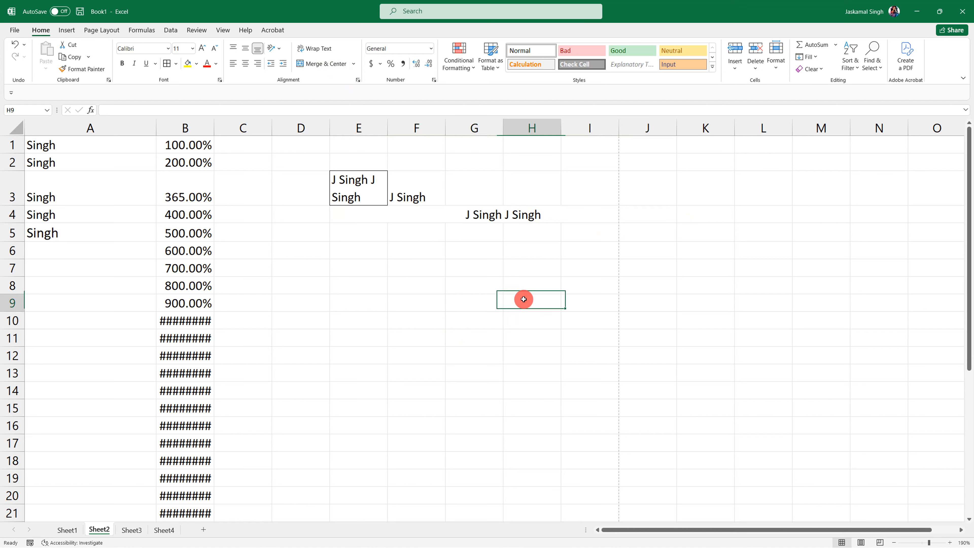
{"action": "left_click", "coordinate": [448, 217]}
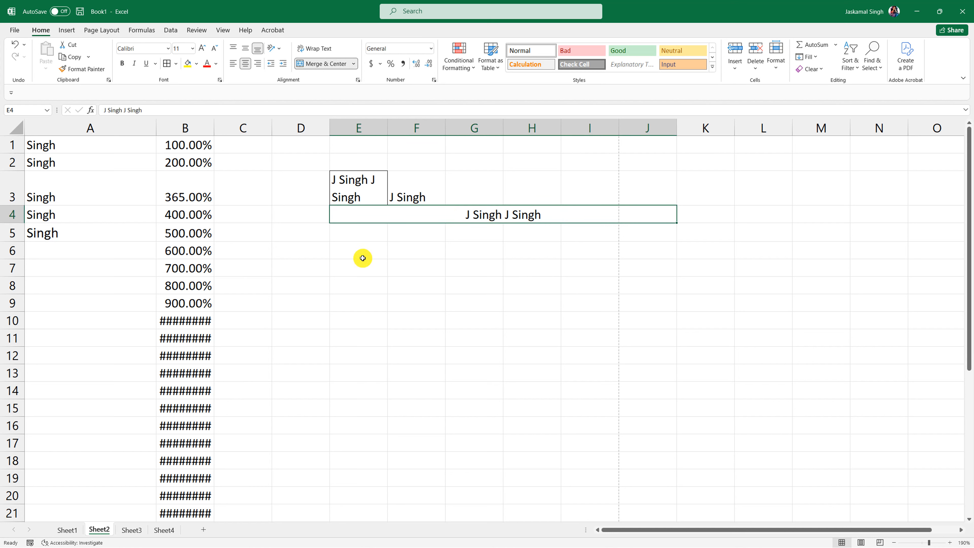
- Merge and center the empty cells E6:H6 and select the result to check it
{"action": "left_click_drag", "start_coordinate": [360, 251], "coordinate": [522, 248]}
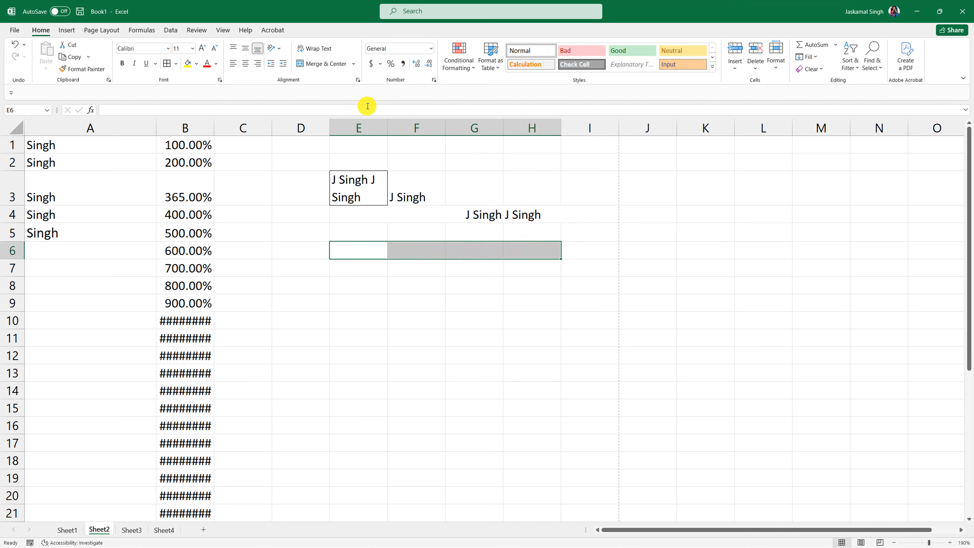
{"action": "left_click", "coordinate": [311, 67]}
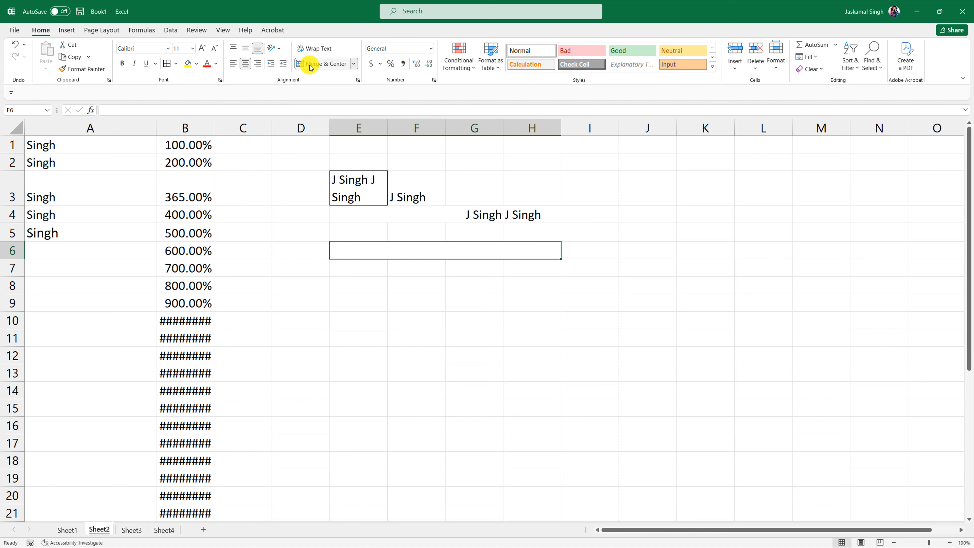
{"action": "left_click", "coordinate": [487, 305]}
{"action": "left_click", "coordinate": [474, 252]}
{"action": "left_click", "coordinate": [461, 282]}
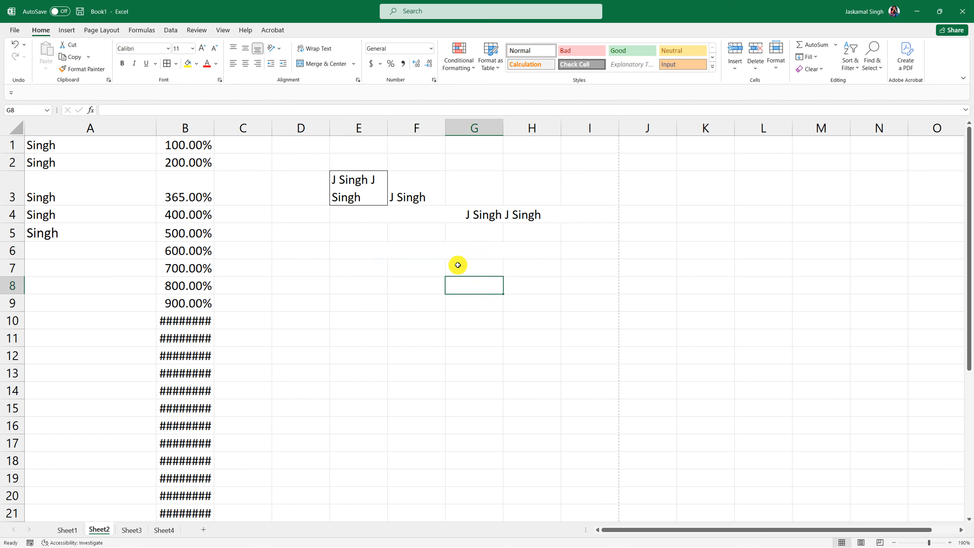
{"action": "left_click", "coordinate": [340, 282]}
{"action": "left_click", "coordinate": [437, 269]}
{"action": "left_click", "coordinate": [502, 252]}
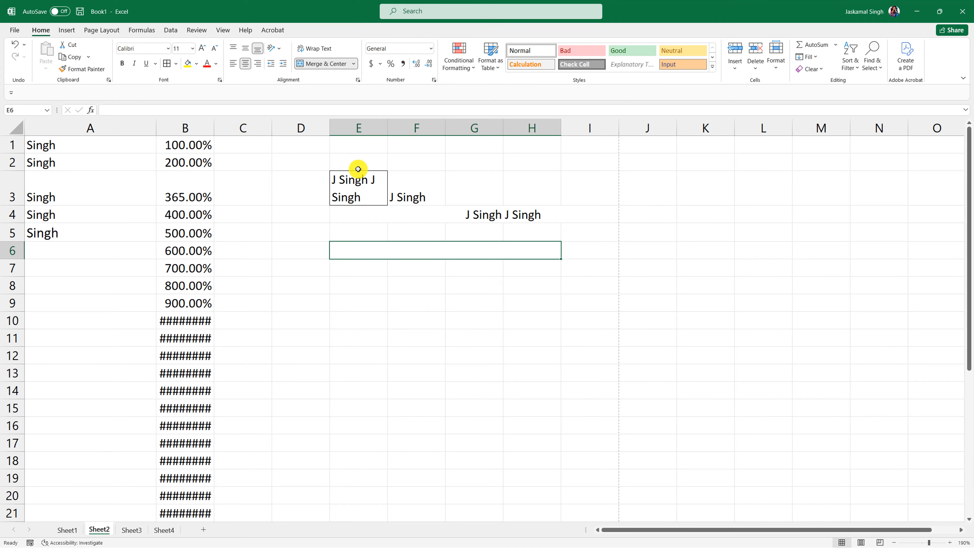
- Return to Sheet1 and select the Simple Formulas & Functions topics in A7:A9
{"action": "scroll", "coordinate": [358, 169], "scroll_direction": "down", "scroll_amount": 6}
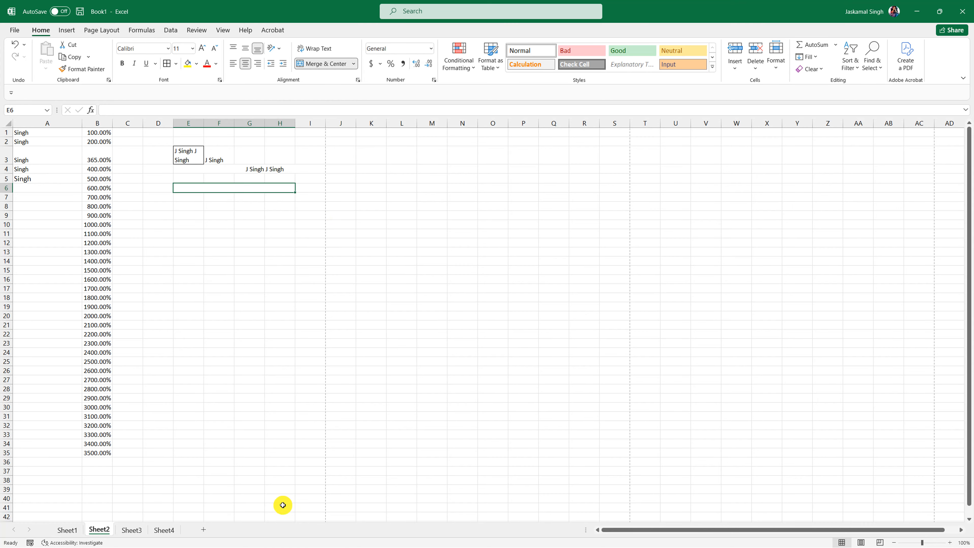
{"action": "left_click", "coordinate": [66, 530]}
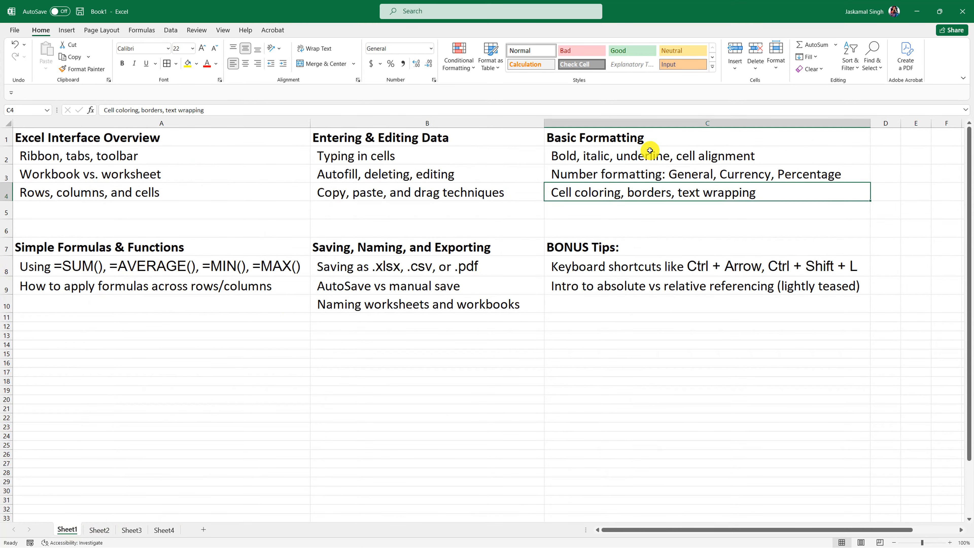
{"action": "left_click_drag", "start_coordinate": [76, 248], "coordinate": [78, 283]}
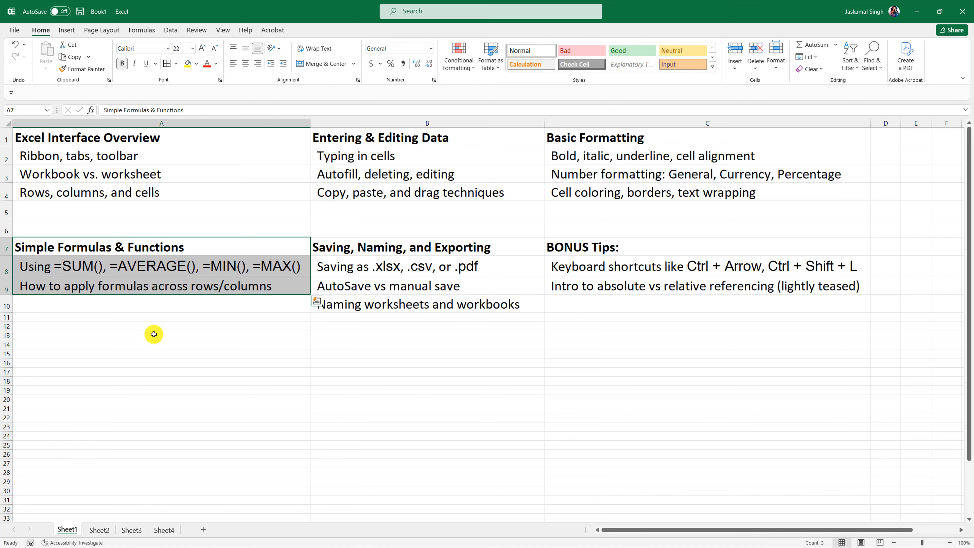
- Clear the contents of A1:J35 on Sheet2
{"action": "left_click", "coordinate": [100, 530]}
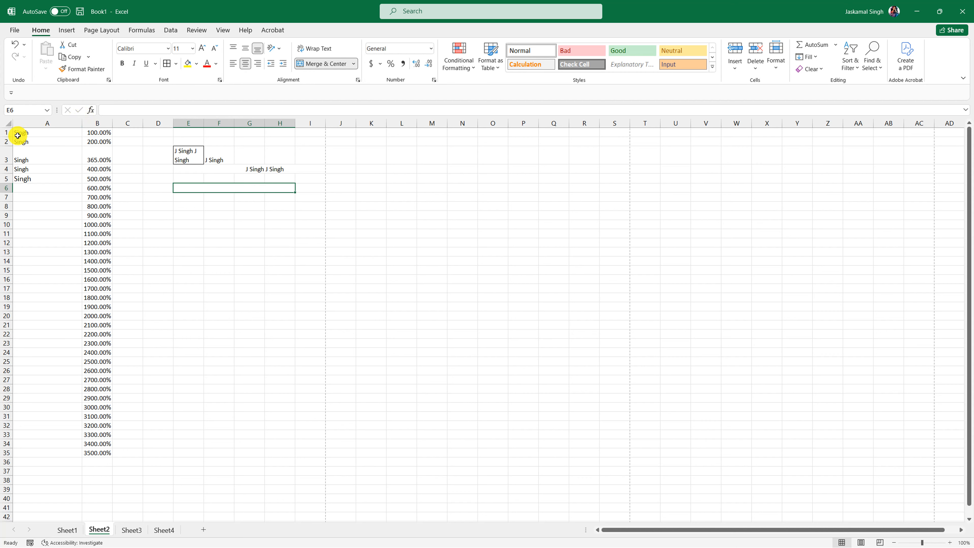
{"action": "left_click_drag", "start_coordinate": [18, 135], "coordinate": [272, 452]}
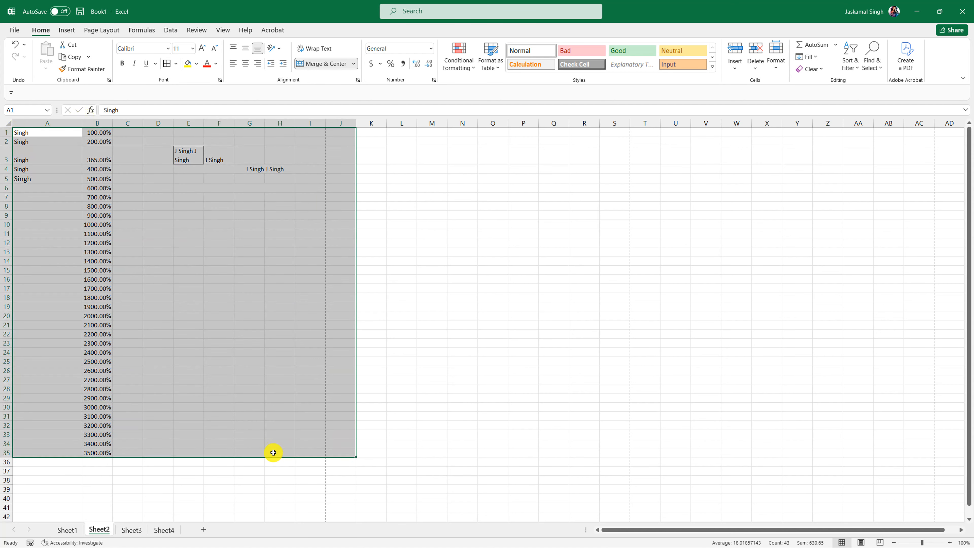
{"action": "key", "text": "Delete"}
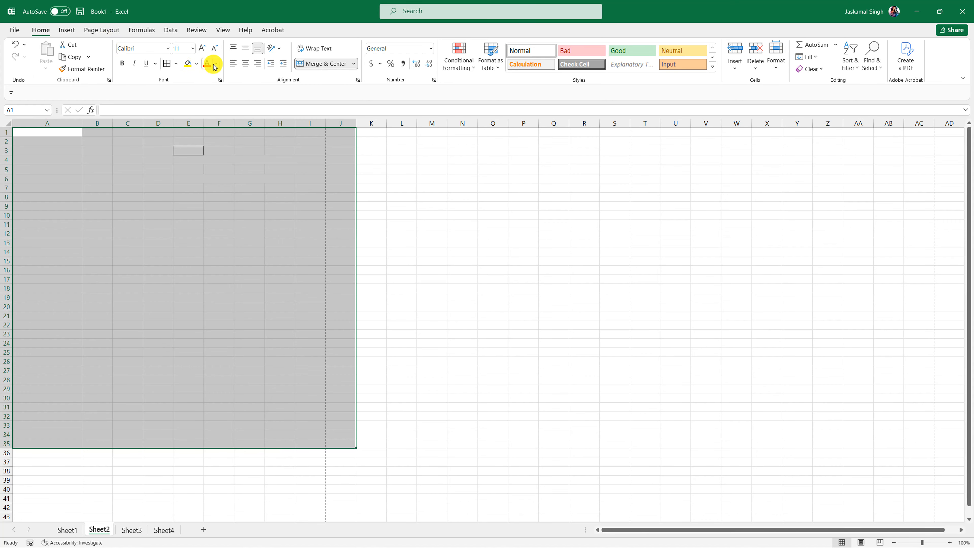
- Delete the Sheet2 worksheet, whose cleared cells still hold borders and merged cells, and confirm the deletion
{"action": "left_click", "coordinate": [195, 152]}
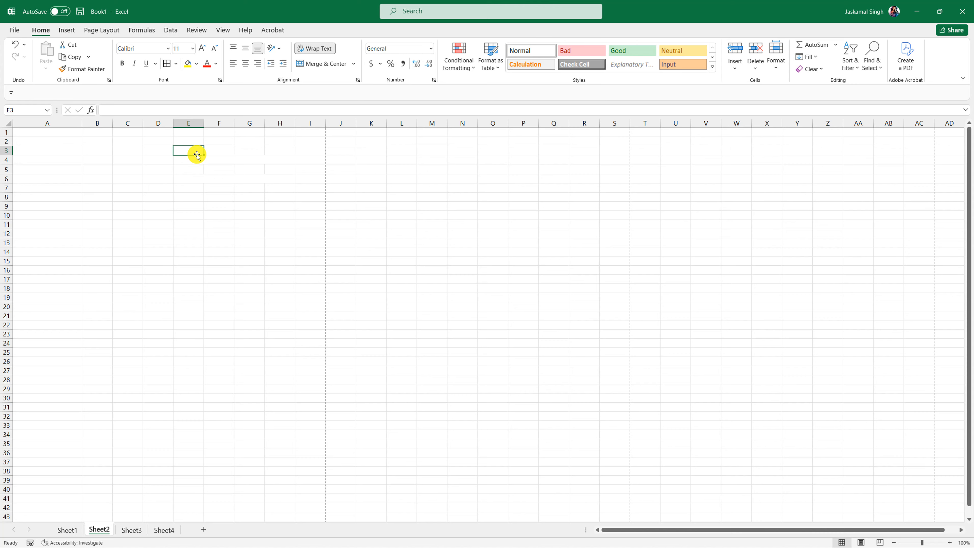
{"action": "left_click", "coordinate": [218, 158]}
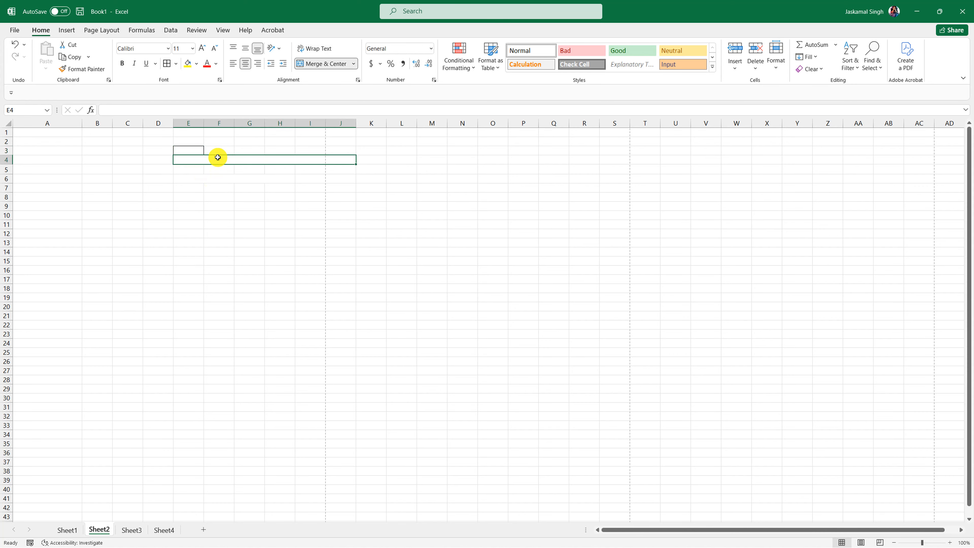
{"action": "right_click", "coordinate": [99, 529]}
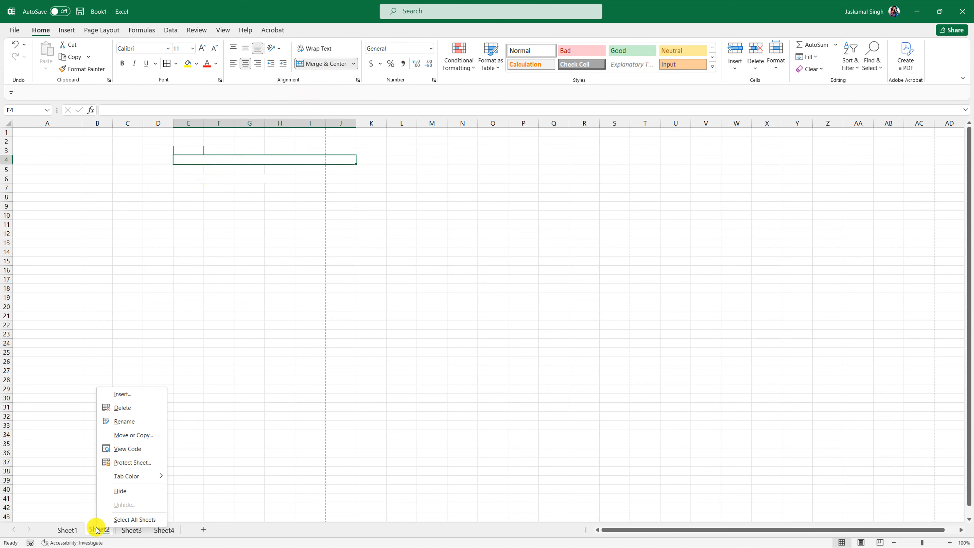
{"action": "left_click", "coordinate": [131, 408]}
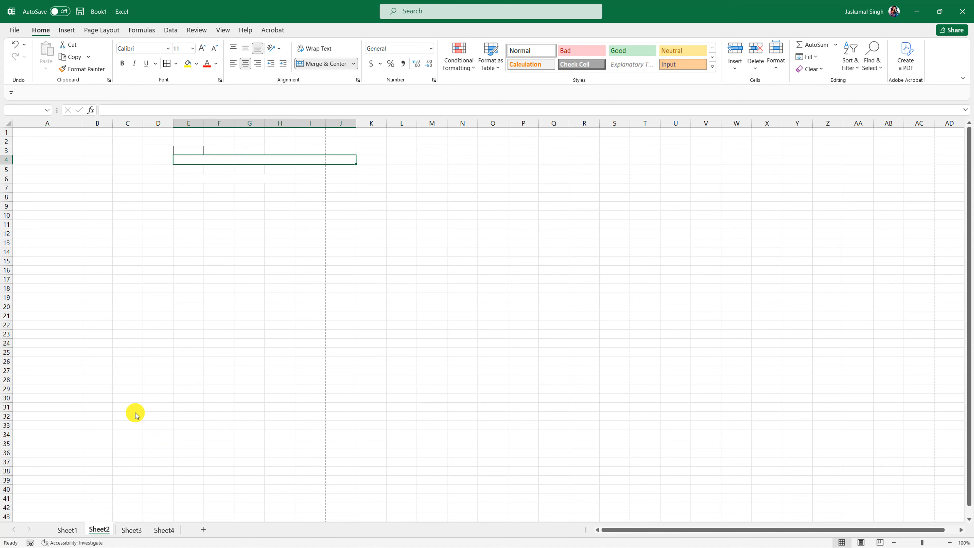
{"action": "left_click", "coordinate": [470, 305]}
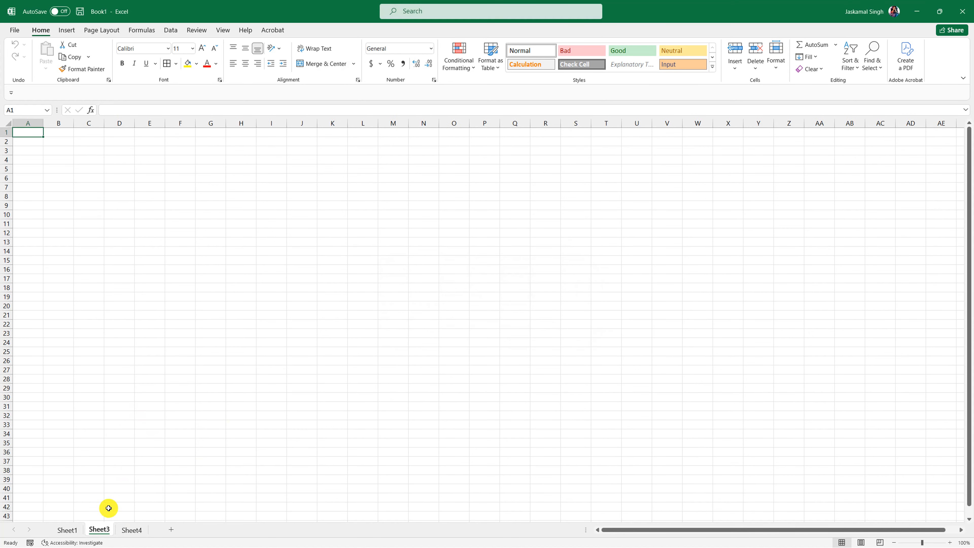
- Return to Sheet1 and select the topic on using SUM, AVERAGE, MIN and MAX in A8
{"action": "left_click", "coordinate": [67, 529]}
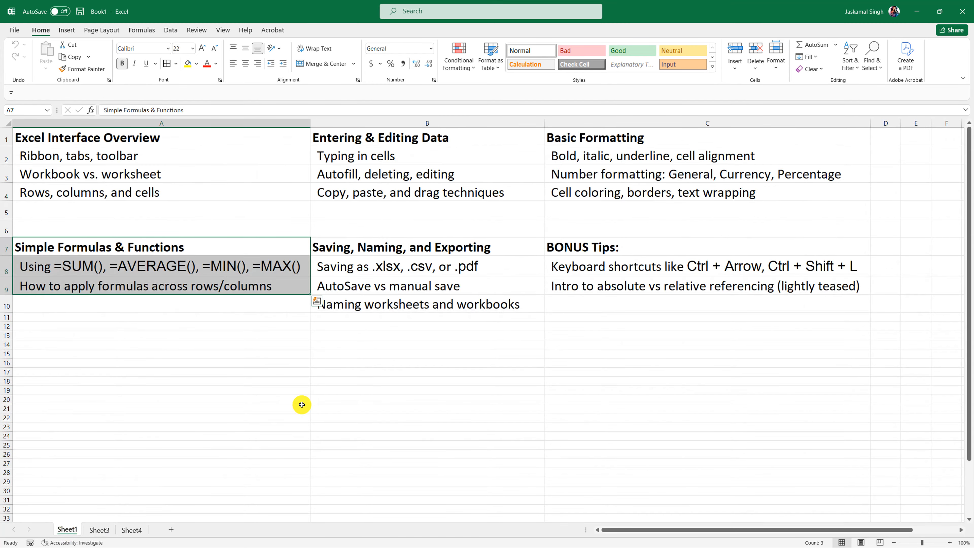
{"action": "left_click", "coordinate": [127, 267]}
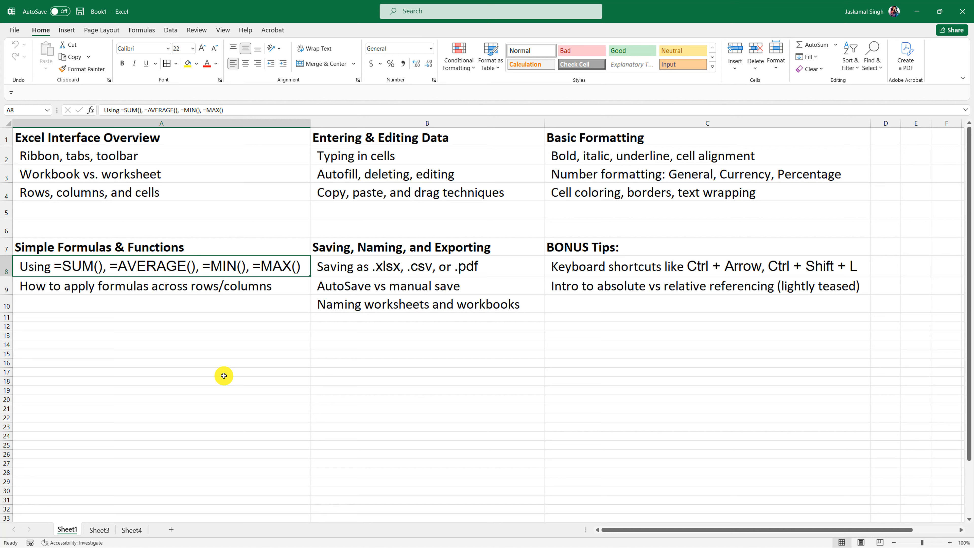
- On Sheet3, enter 1 in A1, copy it down through A20, and select the filled range to check it
{"action": "left_click", "coordinate": [99, 530]}
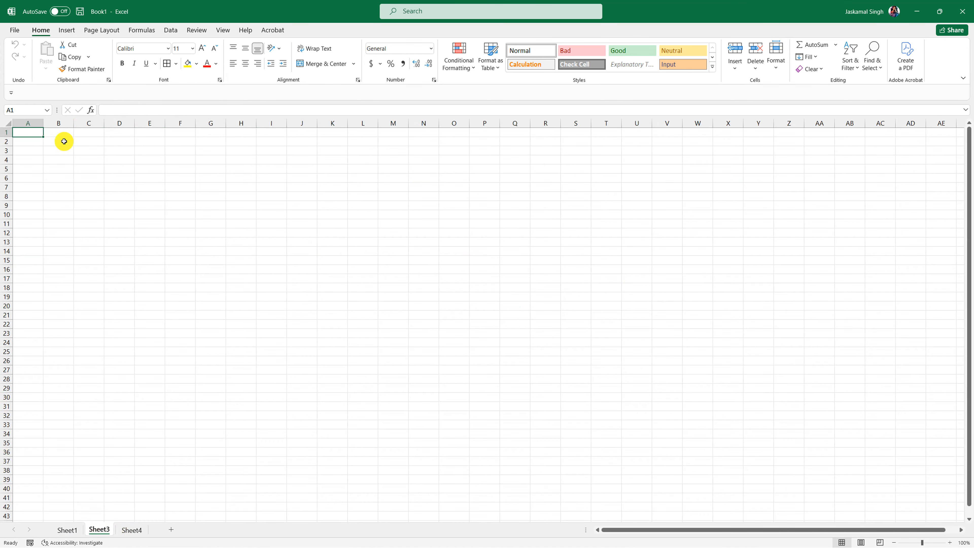
{"action": "type", "text": "1"}
{"action": "key", "text": "Return"}
{"action": "left_click", "coordinate": [33, 133]}
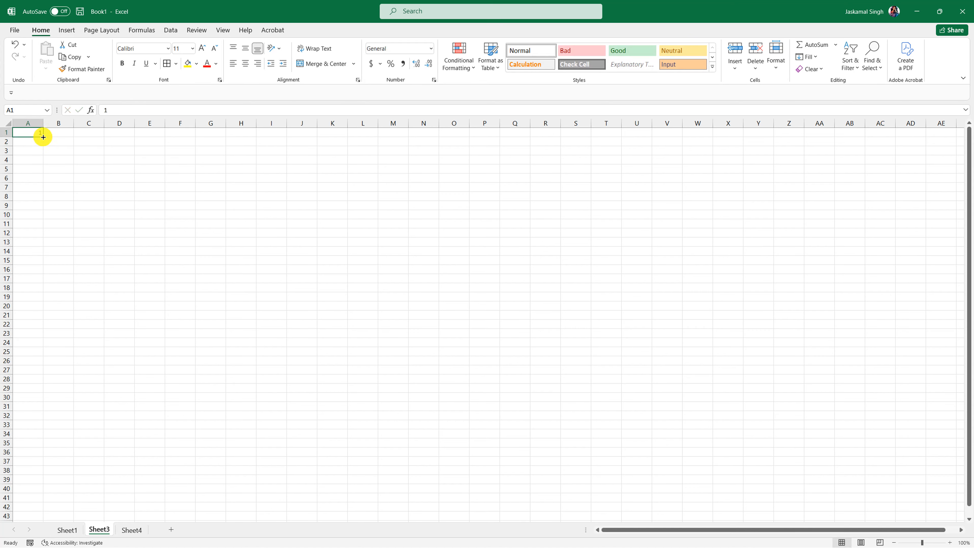
{"action": "left_click_drag", "start_coordinate": [42, 136], "coordinate": [36, 306]}
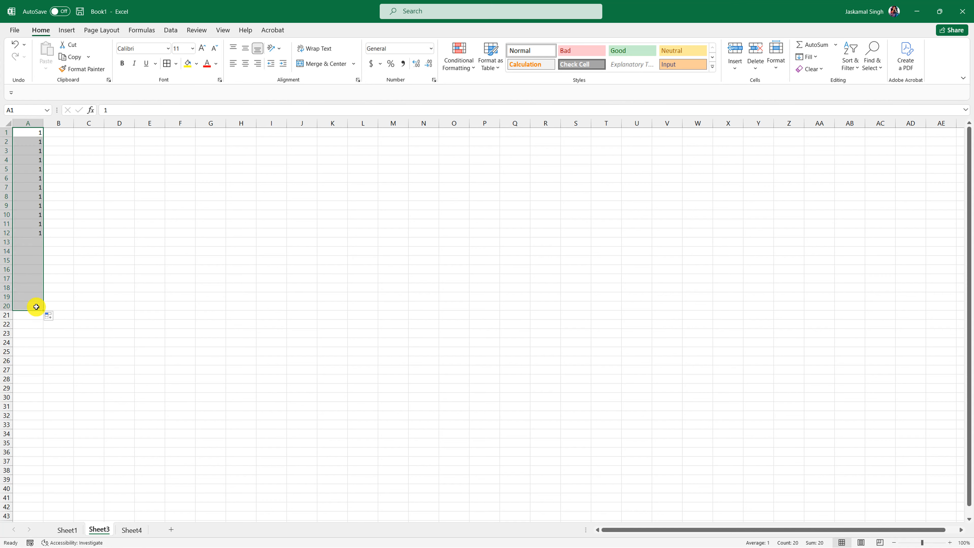
{"action": "left_click", "coordinate": [82, 300]}
{"action": "left_click_drag", "start_coordinate": [35, 133], "coordinate": [34, 307]}
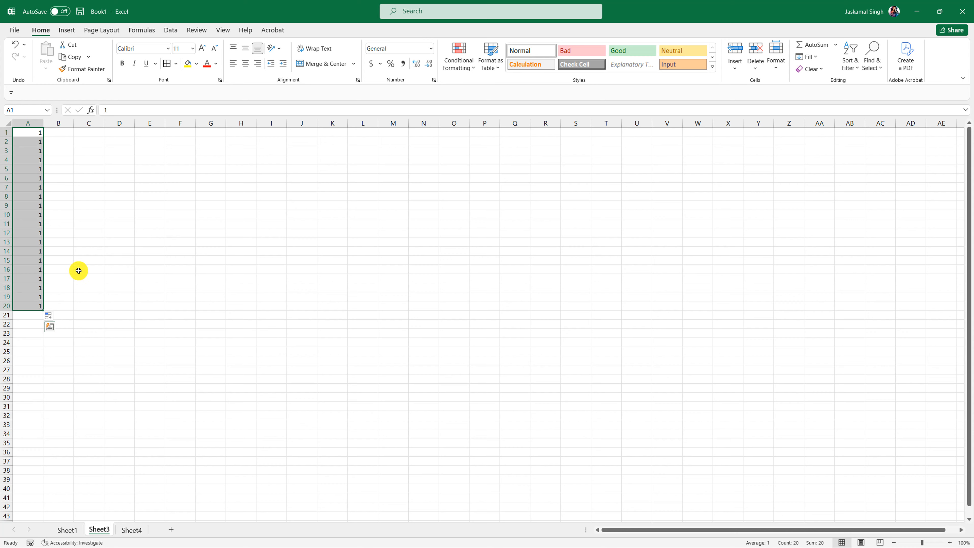
{"action": "left_click", "coordinate": [85, 307]}
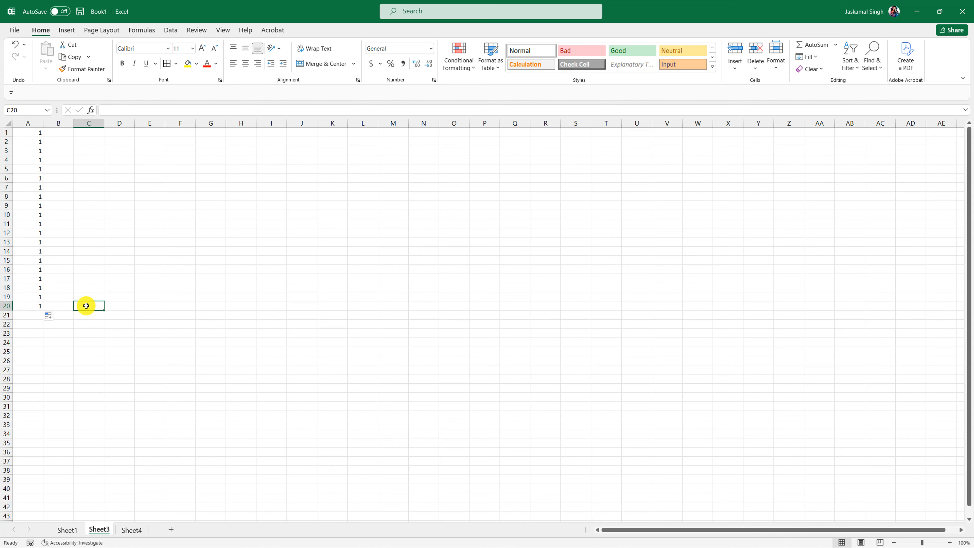
- Start a formula in C11 with =sum
{"action": "left_click", "coordinate": [22, 317]}
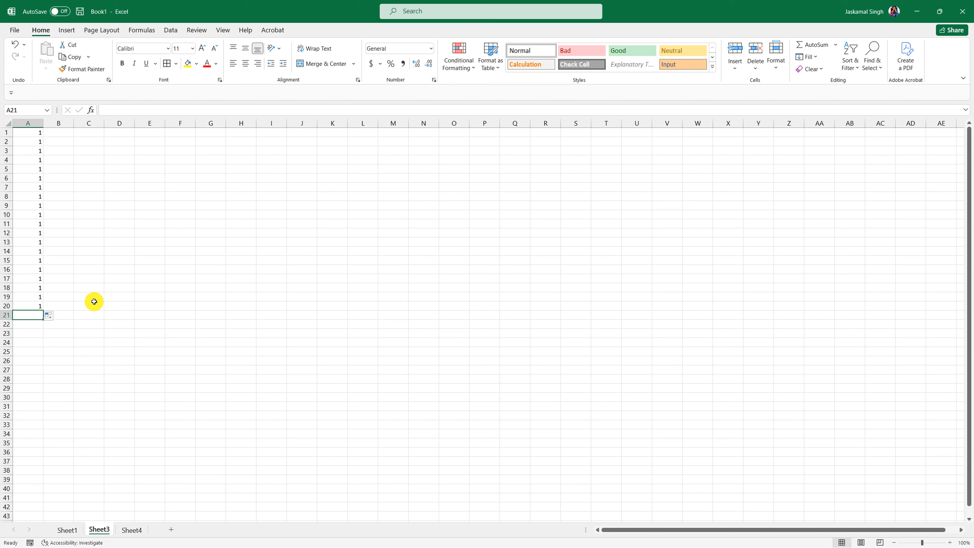
{"action": "left_click", "coordinate": [93, 224]}
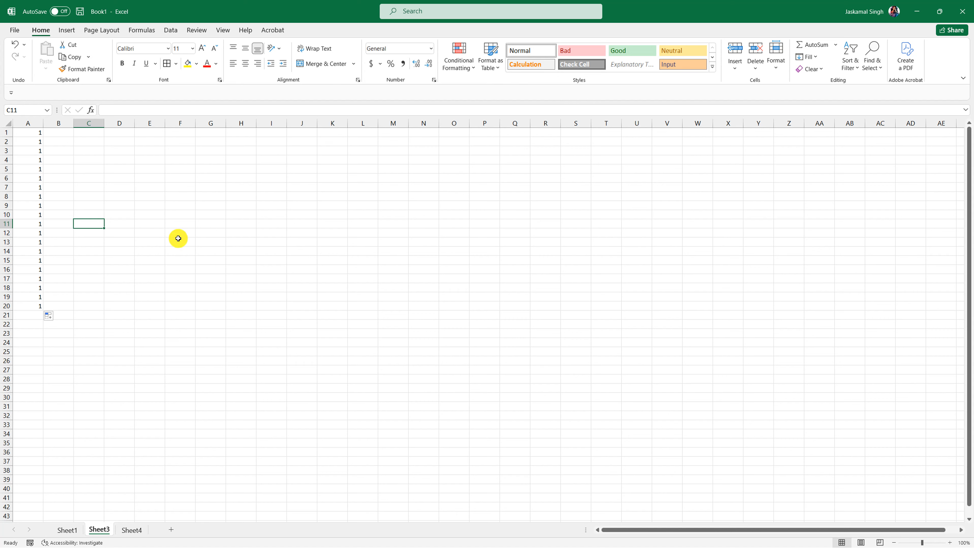
{"action": "type", "text": "="}
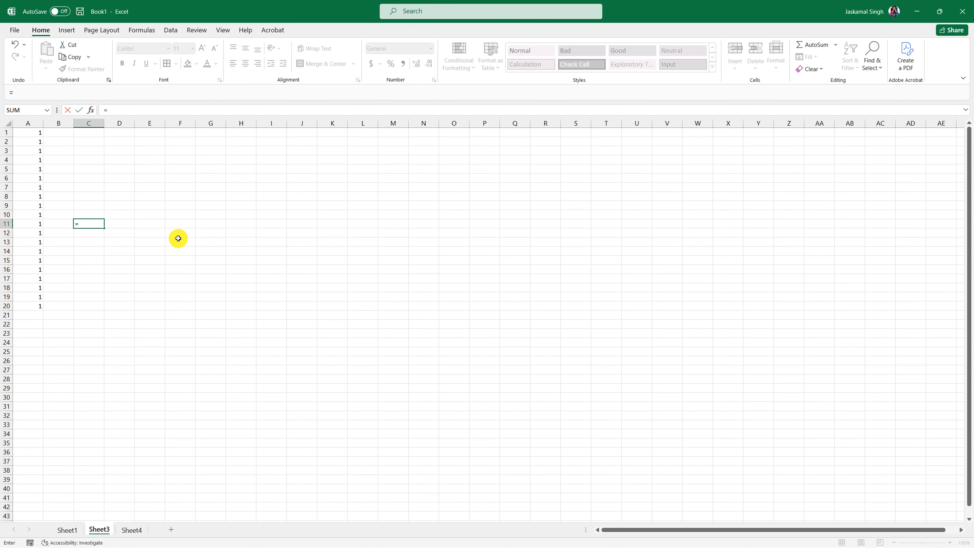
{"action": "type", "text": "sum"}
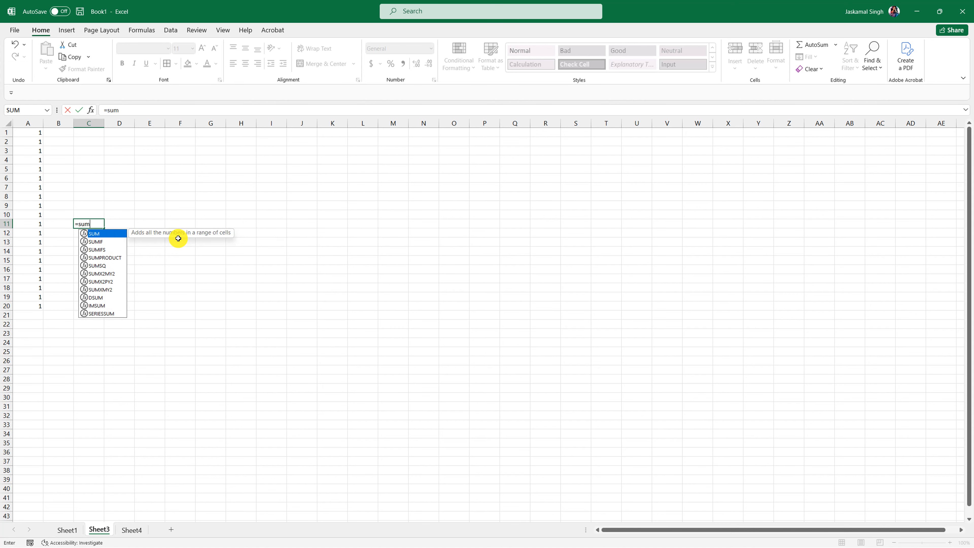
- Build the SUM formula in C11 with cells A1, A2, A3 and A4 as separate comma-separated arguments
{"action": "type", "text": "("}
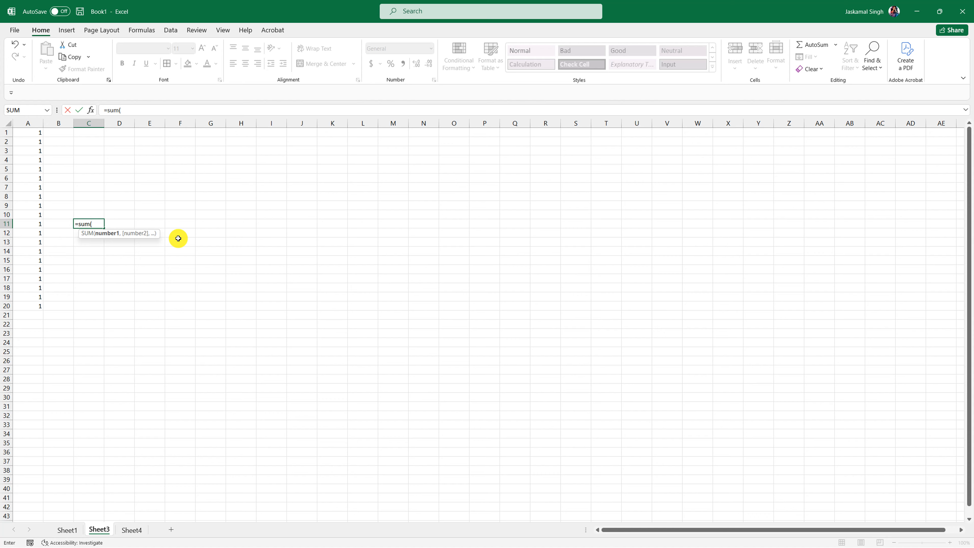
{"action": "left_click", "coordinate": [27, 133]}
{"action": "left_click", "coordinate": [25, 143]}
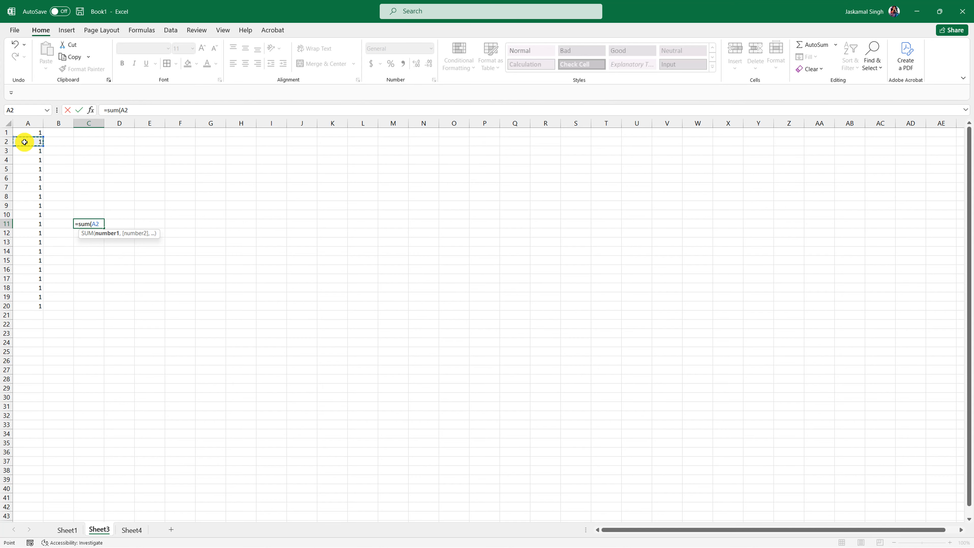
{"action": "left_click", "coordinate": [25, 133]}
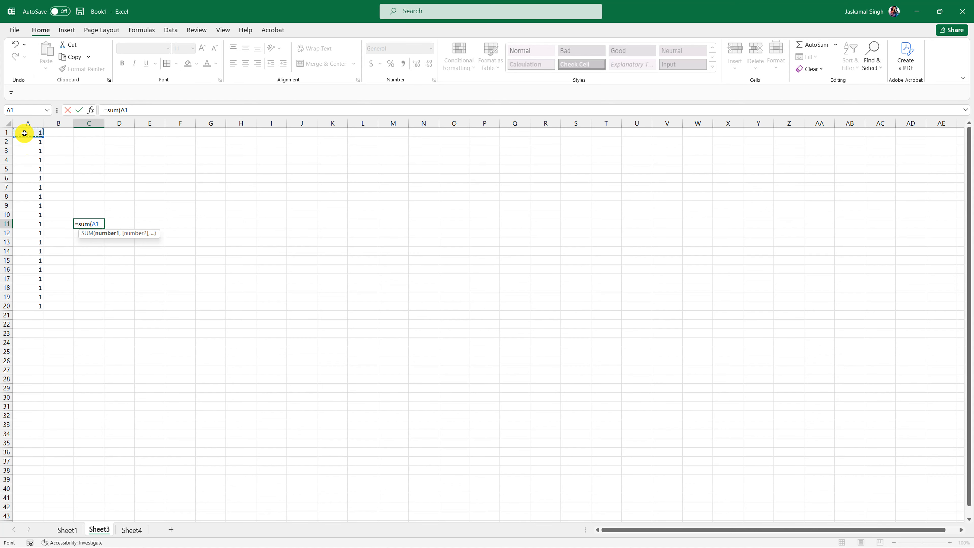
{"action": "type", "text": ","}
{"action": "left_click", "coordinate": [24, 142]}
{"action": "type", "text": ","}
{"action": "left_click", "coordinate": [24, 153]}
{"action": "type", "text": ","}
{"action": "left_click", "coordinate": [25, 159]}
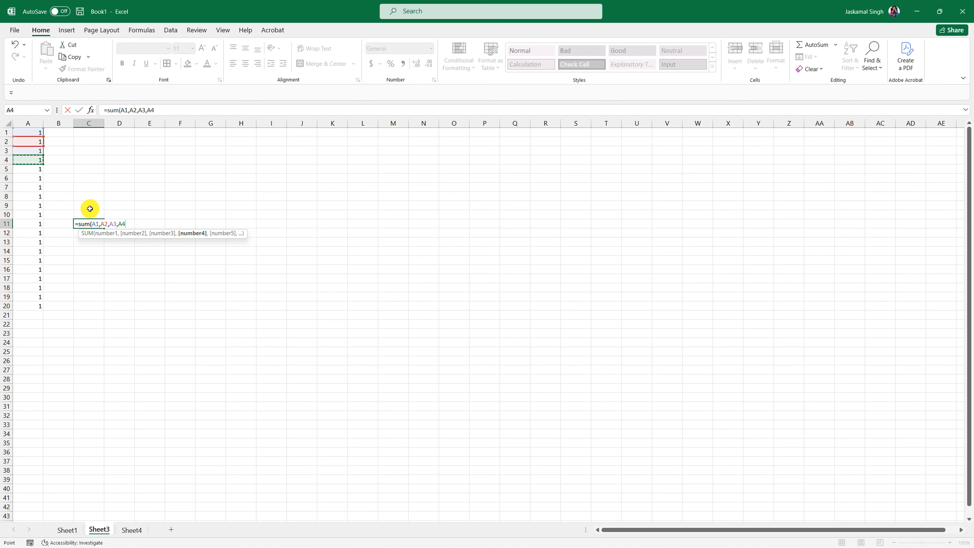
- Replace the separate arguments in C11's SUM formula with the range A1:A20 and enter the formula
{"action": "key", "text": "BackSpace"}
{"action": "key", "text": "BackSpace"}
{"action": "key", "text": "BackSpace"}
{"action": "key", "text": "BackSpace"}
{"action": "key", "text": "BackSpace"}
{"action": "key", "text": "BackSpace"}
{"action": "key", "text": "BackSpace"}
{"action": "key", "text": "BackSpace"}
{"action": "key", "text": "BackSpace"}
{"action": "key", "text": "BackSpace"}
{"action": "key", "text": "BackSpace"}
{"action": "type", "text": "A1:"}
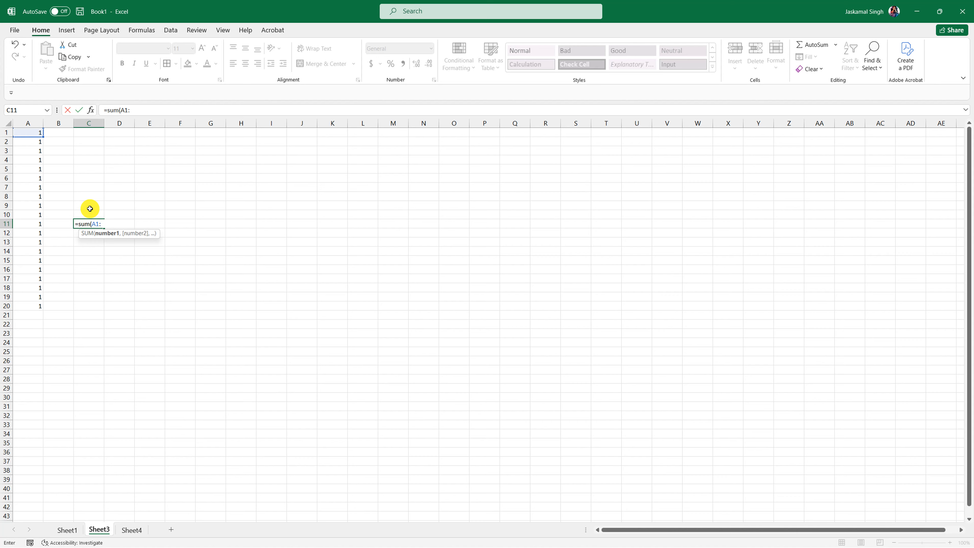
{"action": "left_click", "coordinate": [30, 307]}
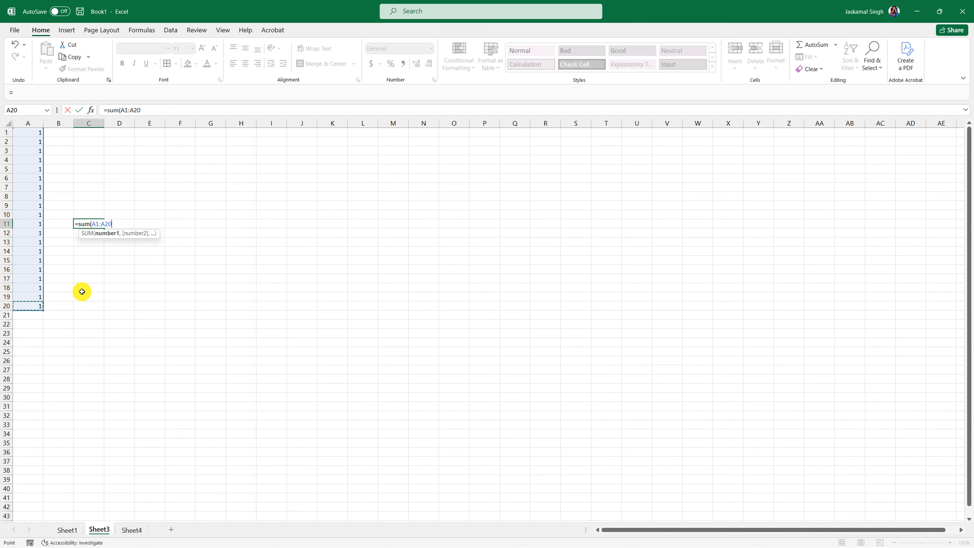
{"action": "type", "text": ")"}
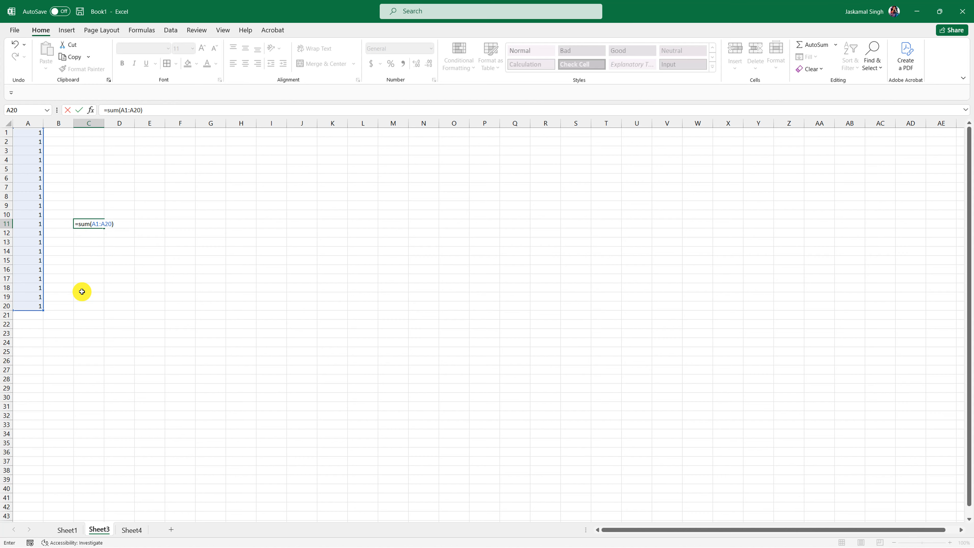
{"action": "key", "text": "Return"}
{"action": "left_click", "coordinate": [88, 223]}
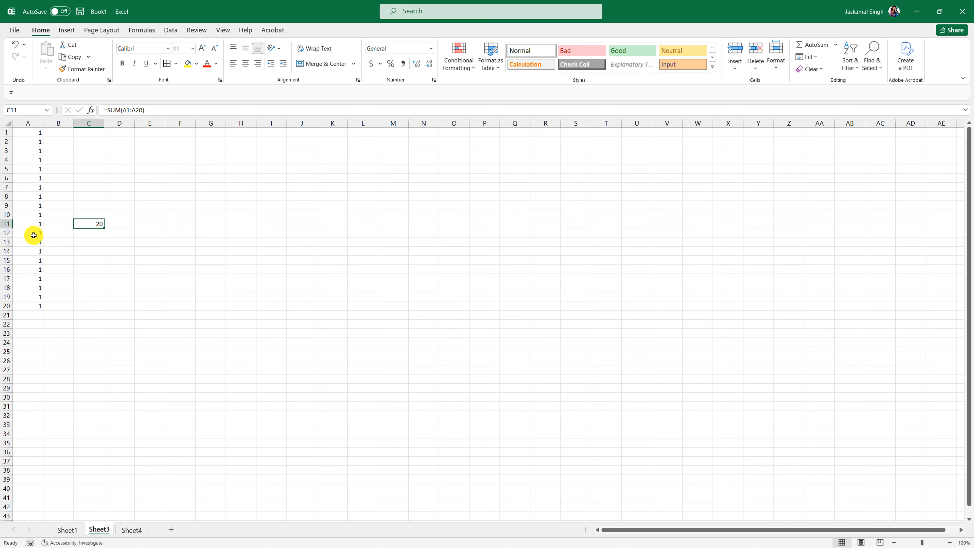
- Set cell A12 to 10 and check how the sum in C11 responds
{"action": "left_click", "coordinate": [34, 235]}
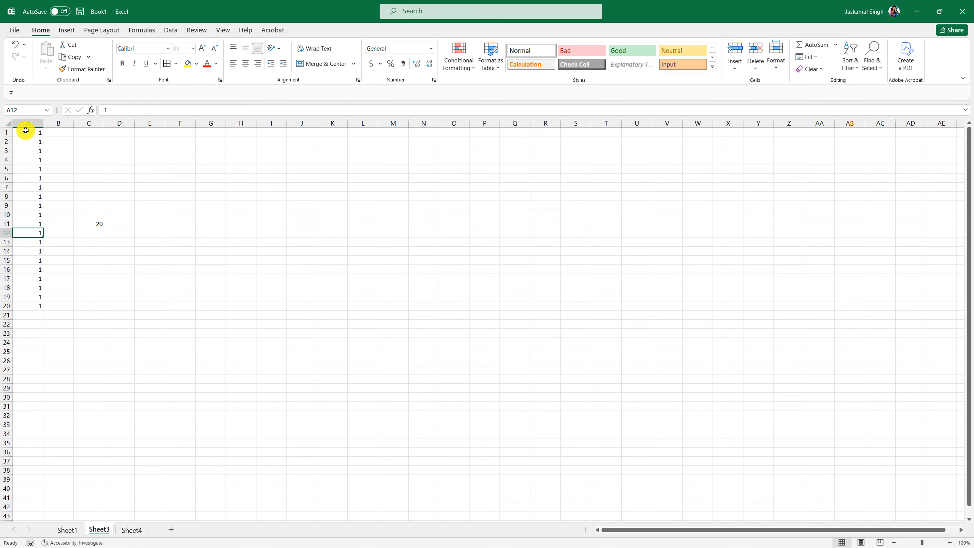
{"action": "left_click_drag", "start_coordinate": [27, 131], "coordinate": [26, 305]}
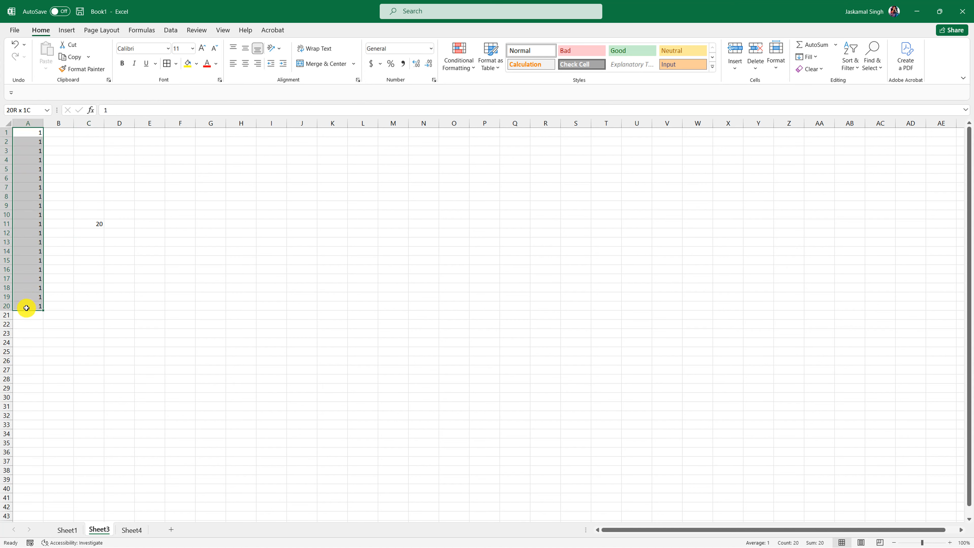
{"action": "left_click", "coordinate": [91, 223]}
{"action": "left_click", "coordinate": [32, 235]}
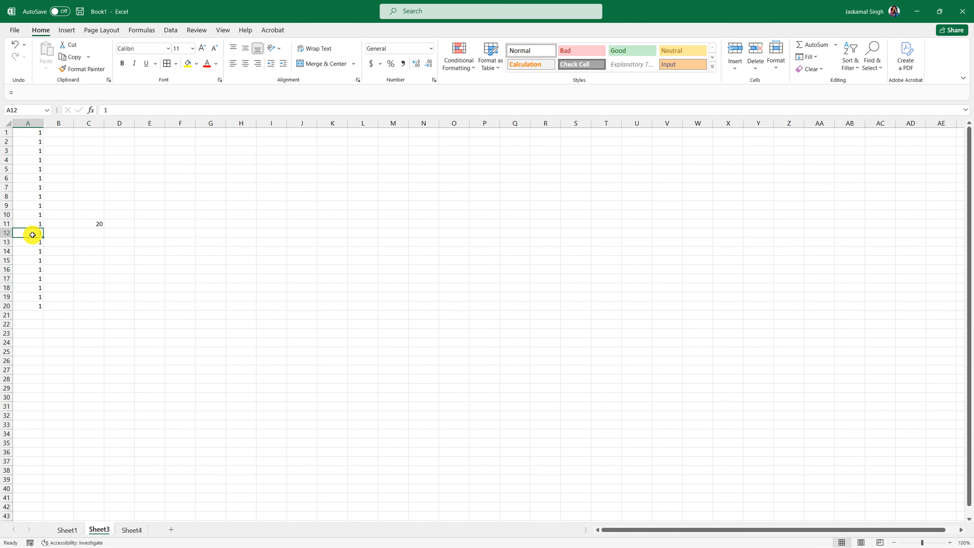
{"action": "type", "text": "10"}
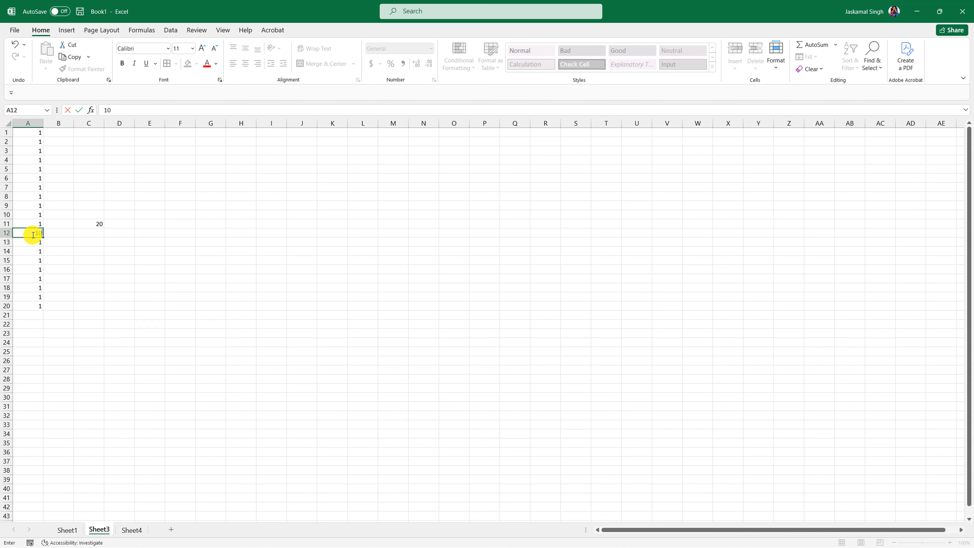
{"action": "key", "text": "Return"}
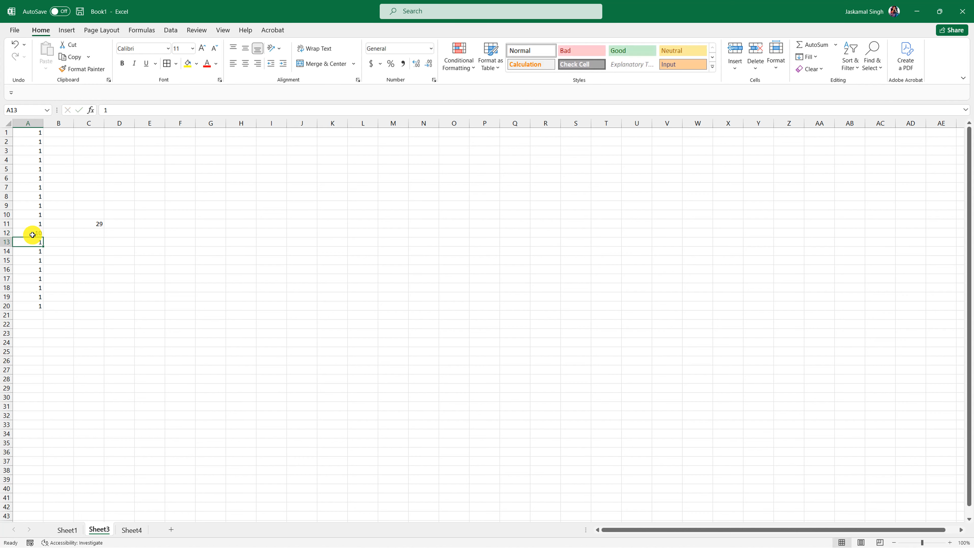
{"action": "left_click", "coordinate": [93, 224]}
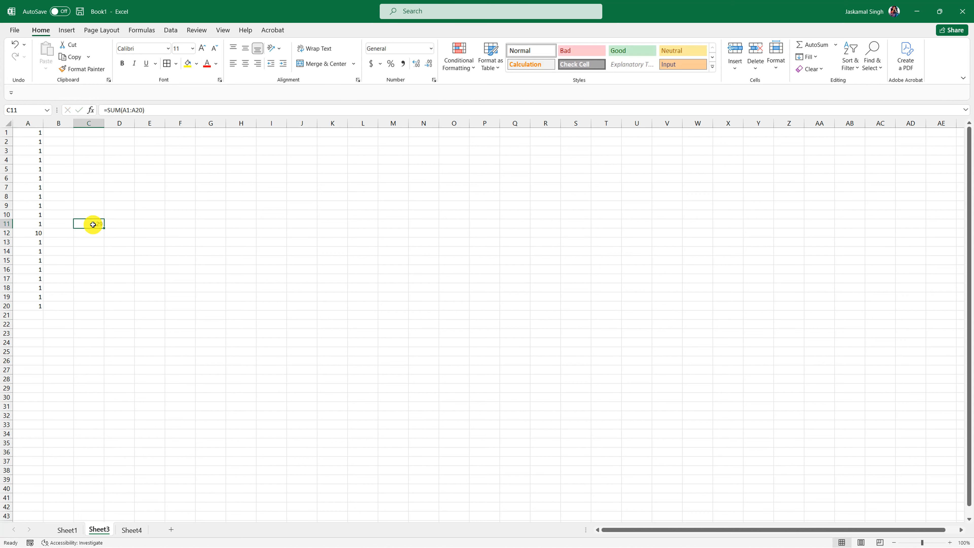
{"action": "left_click", "coordinate": [147, 235]}
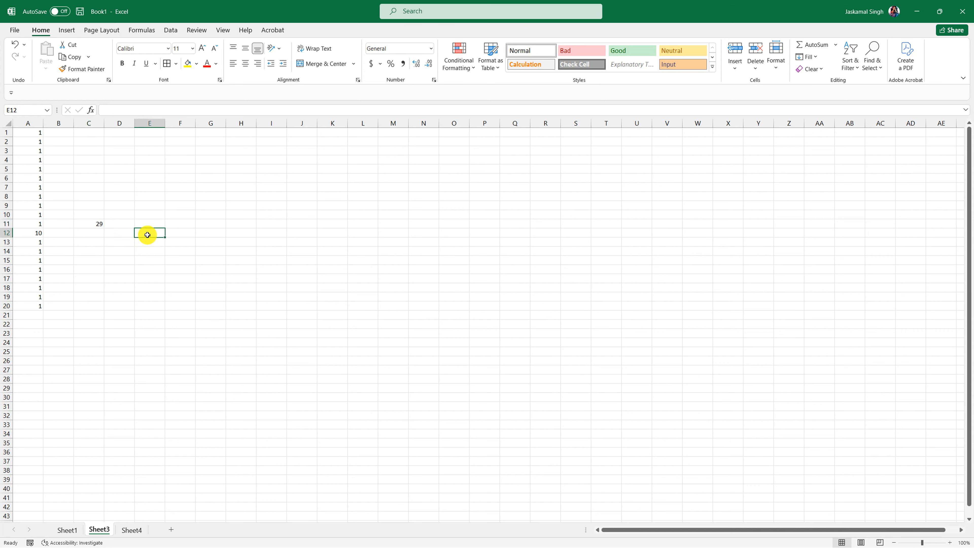
- Enter the formula =AVERAGE(A1:A20) in cell C12, below the sum
{"action": "left_click", "coordinate": [92, 235]}
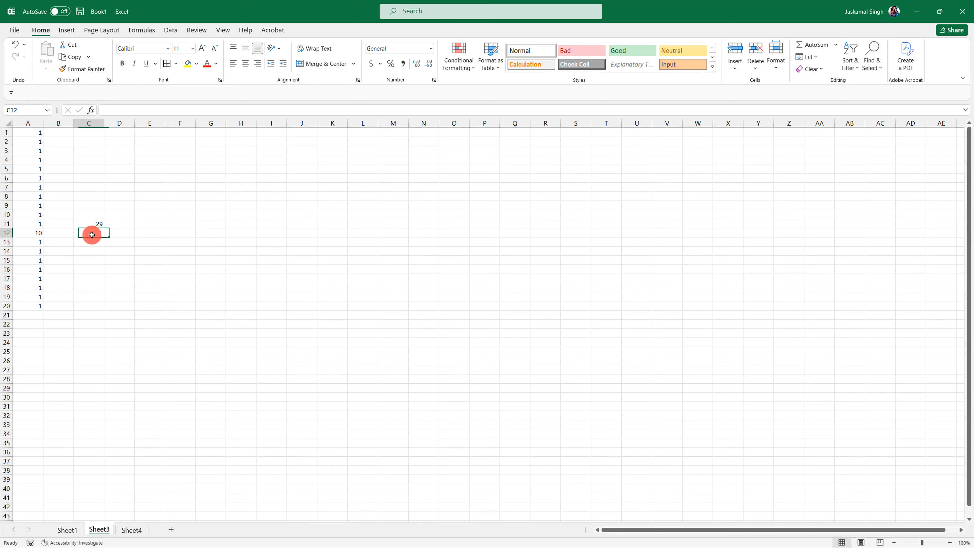
{"action": "type", "text": "=a"}
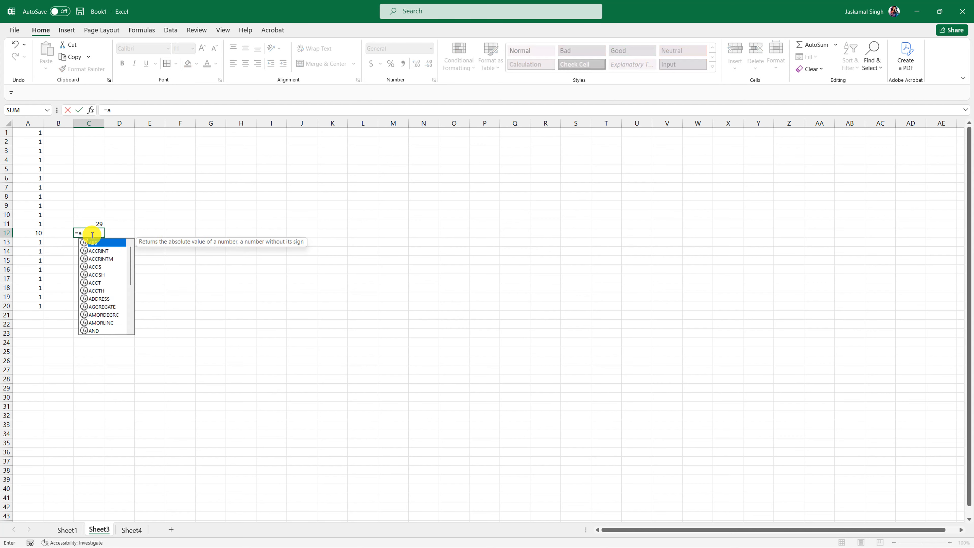
{"action": "type", "text": "verage"}
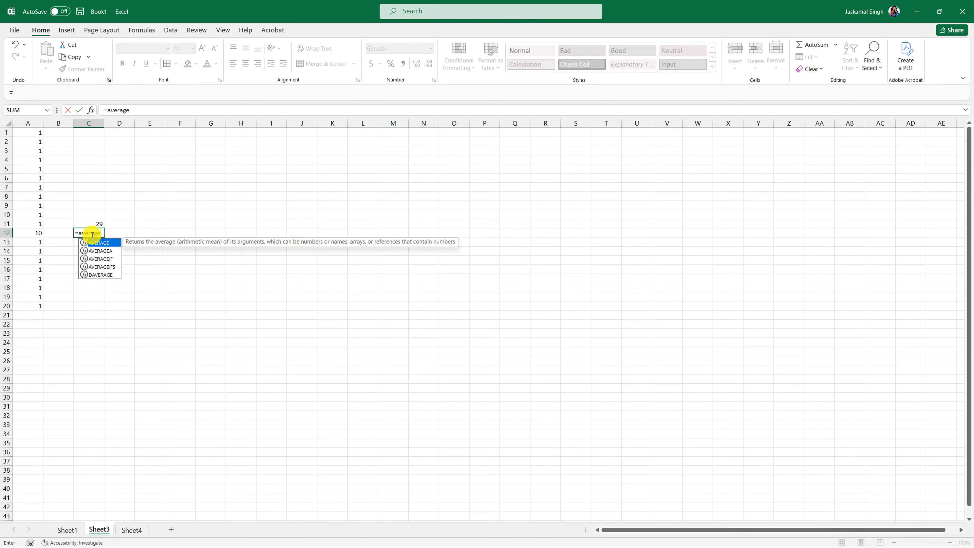
{"action": "type", "text": "("}
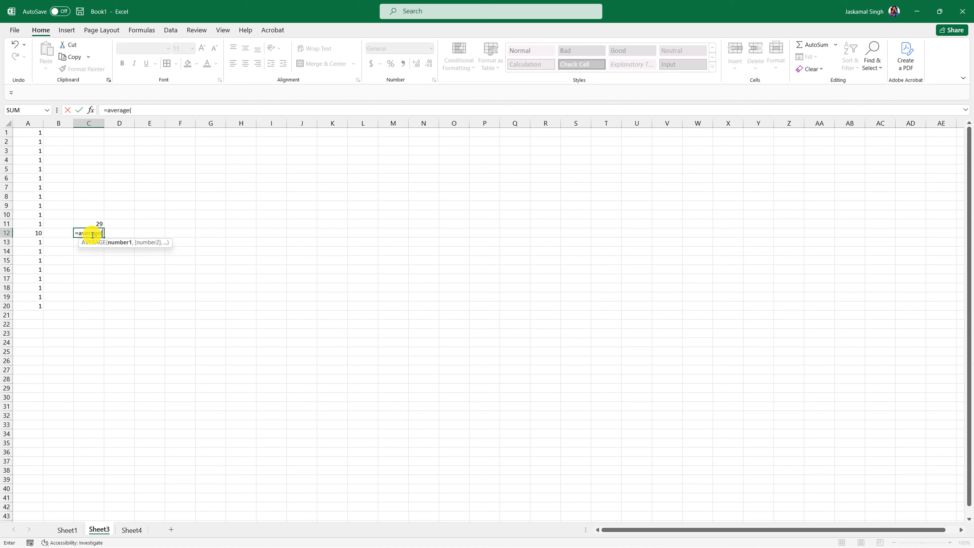
{"action": "type", "text": "A1:A"}
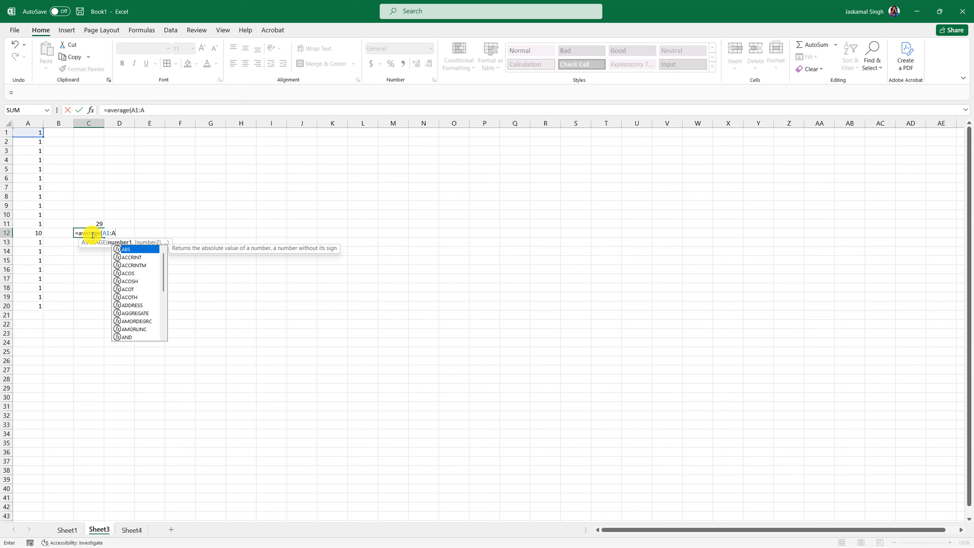
{"action": "type", "text": "20"}
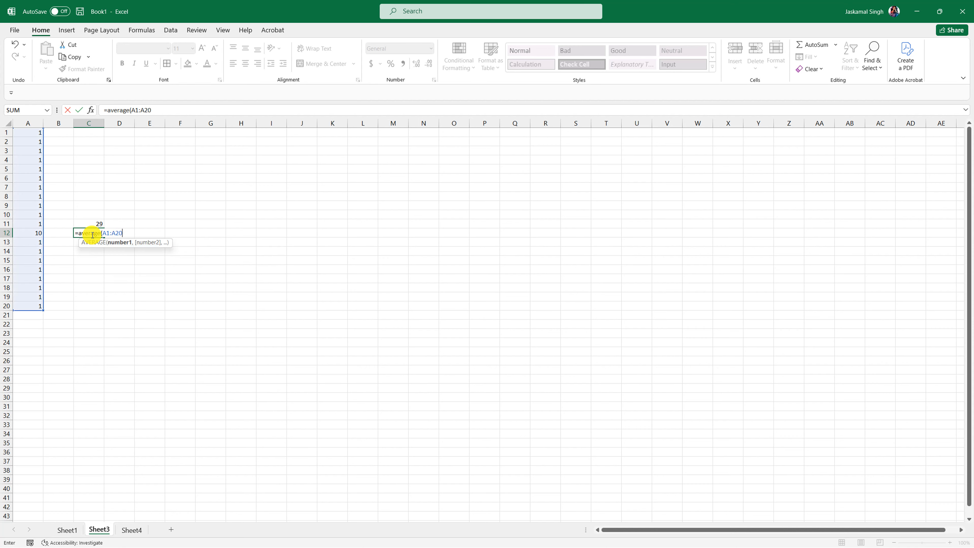
{"action": "type", "text": ")"}
{"action": "key", "text": "Return"}
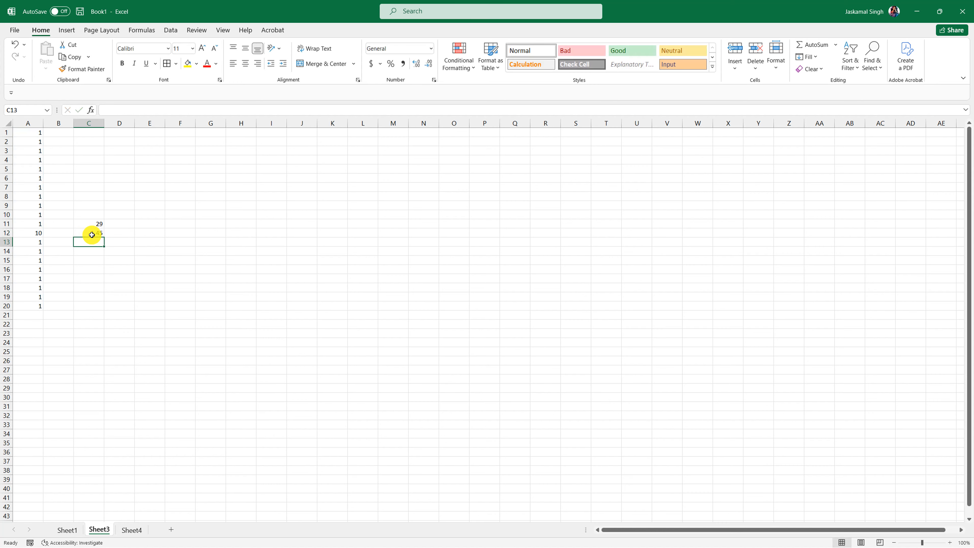
{"action": "left_click", "coordinate": [96, 234]}
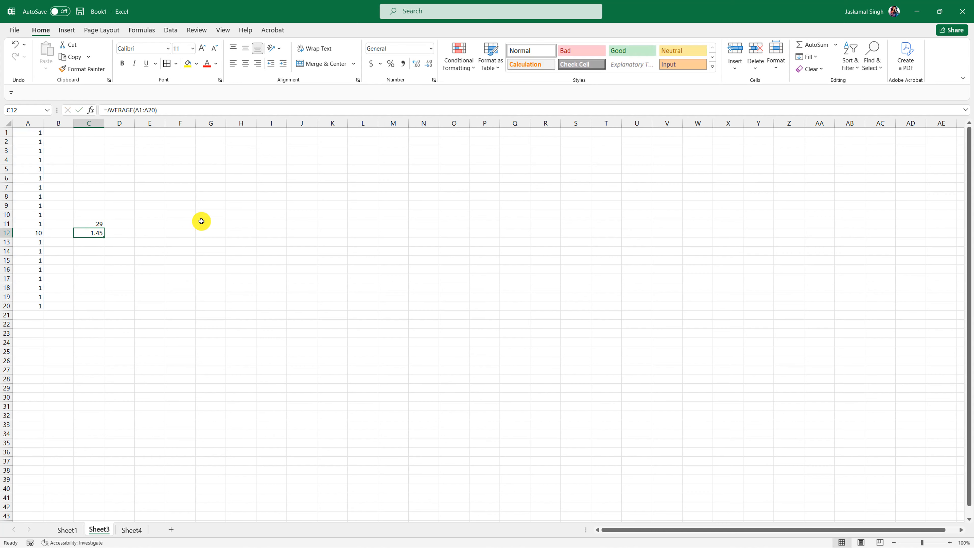
- Set cell A12 to 1 and check the average in C12
{"action": "left_click", "coordinate": [25, 233]}
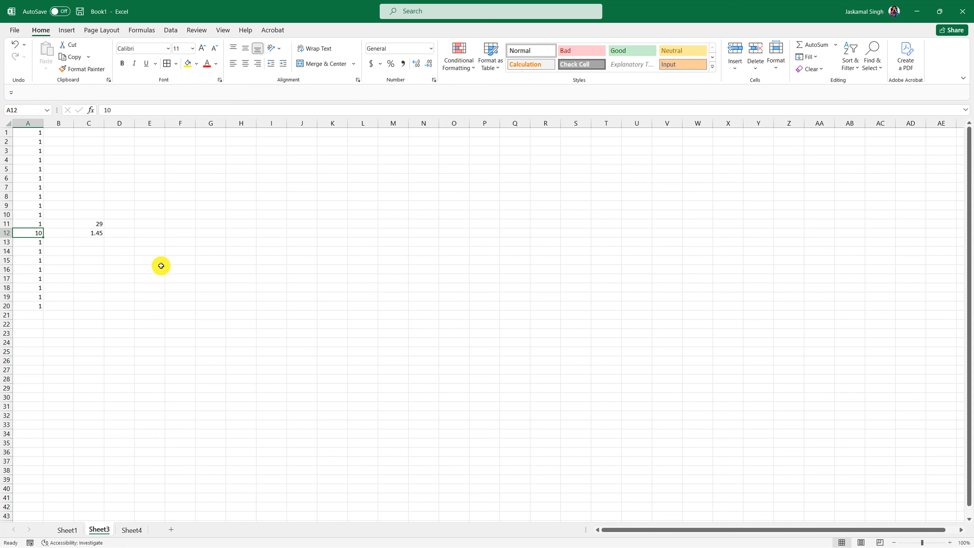
{"action": "type", "text": "1"}
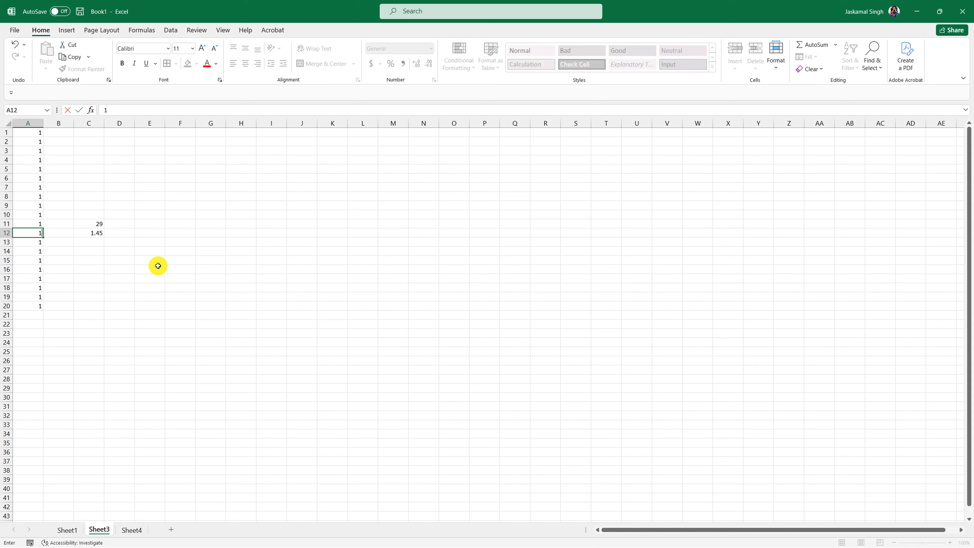
{"action": "key", "text": "Return"}
{"action": "left_click", "coordinate": [93, 233]}
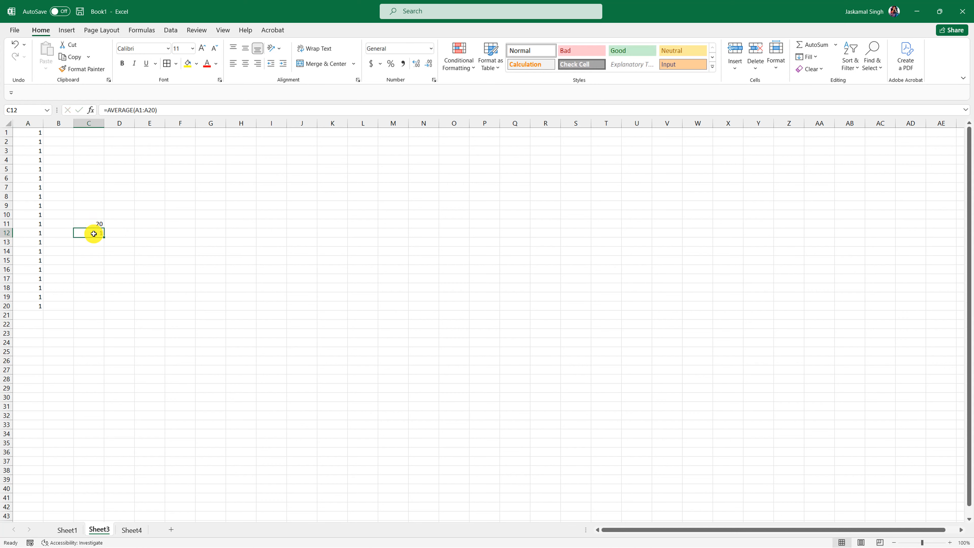
- Set every even-row cell in column A, from A2 through A20, to 3
{"action": "left_click", "coordinate": [32, 142]}
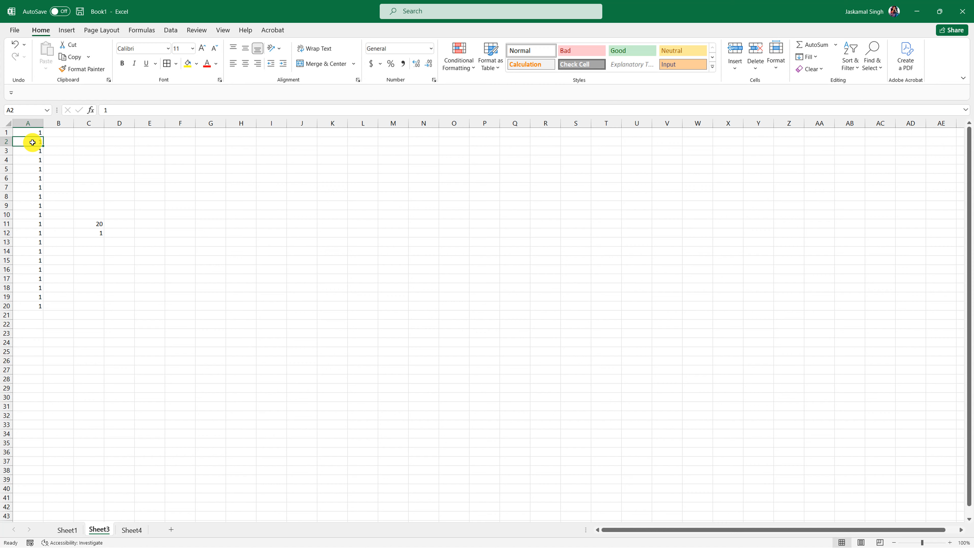
{"action": "type", "text": "3"}
{"action": "left_click", "coordinate": [34, 158]}
{"action": "type", "text": "3"}
{"action": "left_click", "coordinate": [32, 178]}
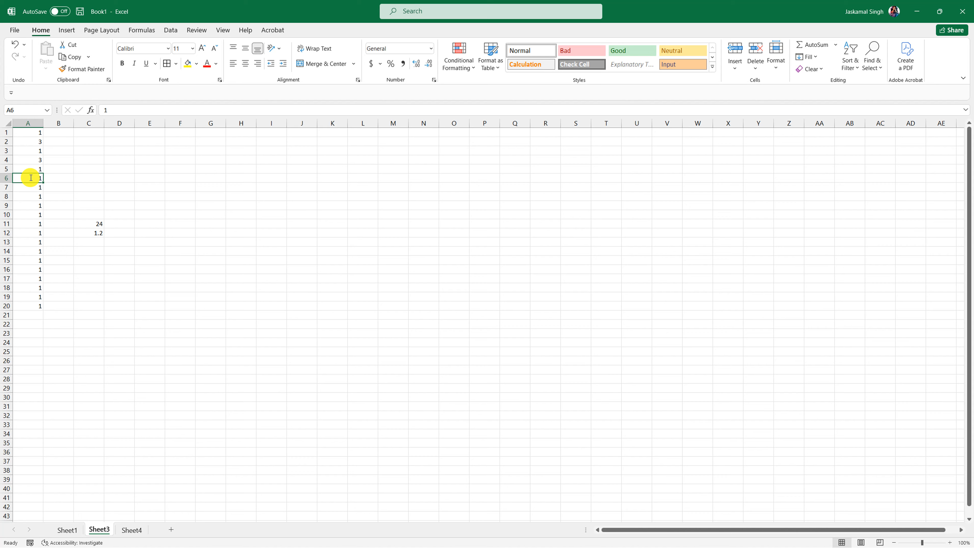
{"action": "type", "text": "3"}
{"action": "left_click", "coordinate": [31, 196]}
{"action": "type", "text": "3"}
{"action": "left_click", "coordinate": [33, 214]}
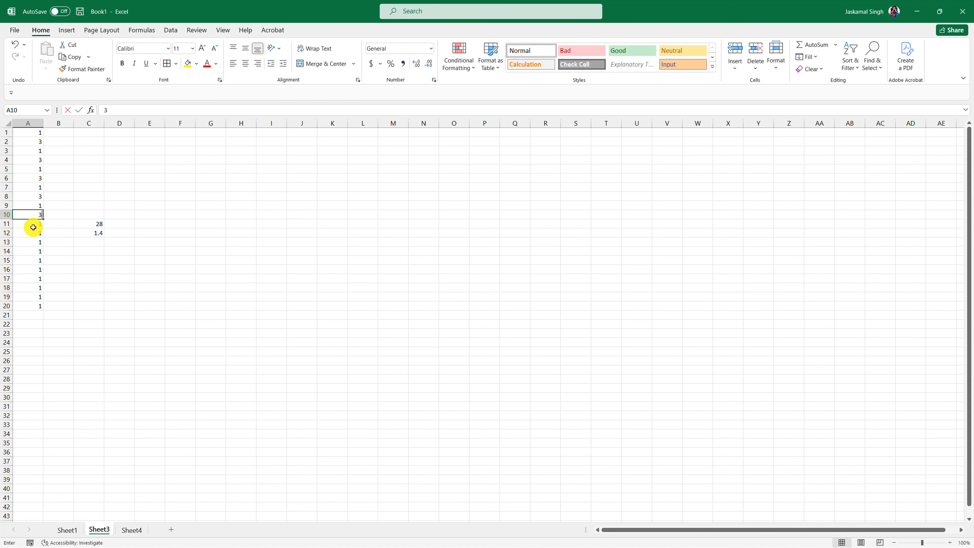
{"action": "type", "text": "3"}
{"action": "left_click", "coordinate": [33, 233]}
{"action": "type", "text": "3"}
{"action": "left_click", "coordinate": [33, 251]}
{"action": "type", "text": "3"}
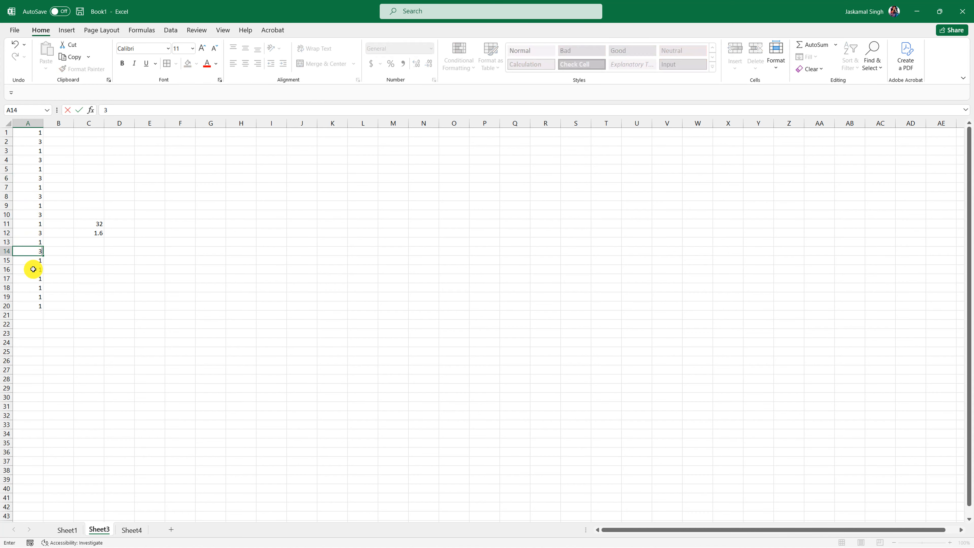
{"action": "left_click", "coordinate": [33, 270]}
{"action": "type", "text": "3"}
{"action": "left_click", "coordinate": [33, 288]}
{"action": "type", "text": "3"}
{"action": "left_click", "coordinate": [33, 306]}
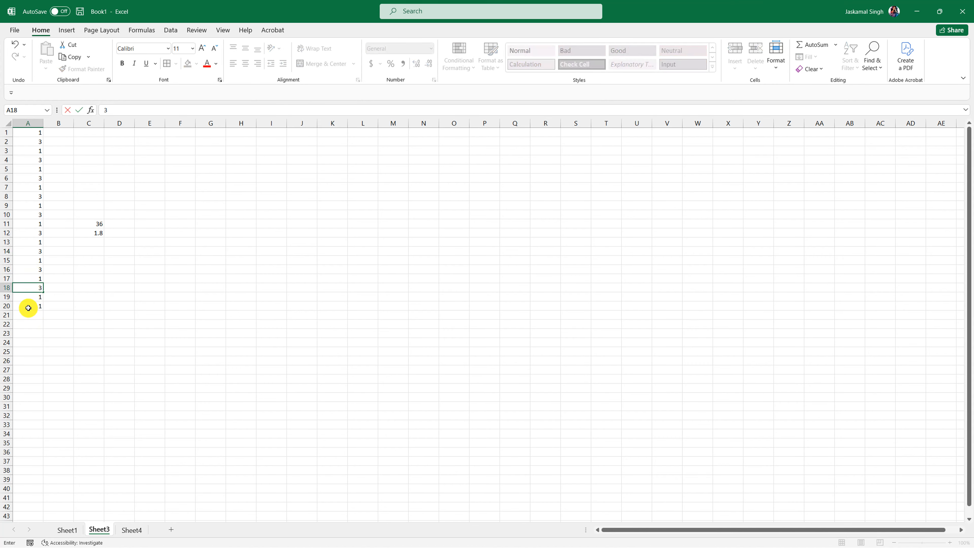
{"action": "type", "text": "3"}
{"action": "left_click", "coordinate": [162, 268]}
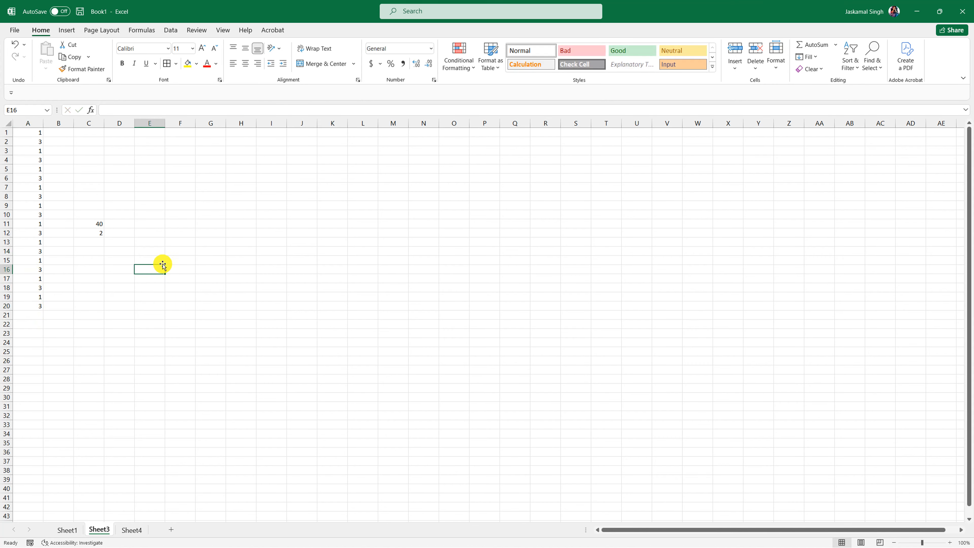
- Inspect the average formula in C12, and select cells A1 and A2 to compare their average
{"action": "left_click", "coordinate": [88, 232]}
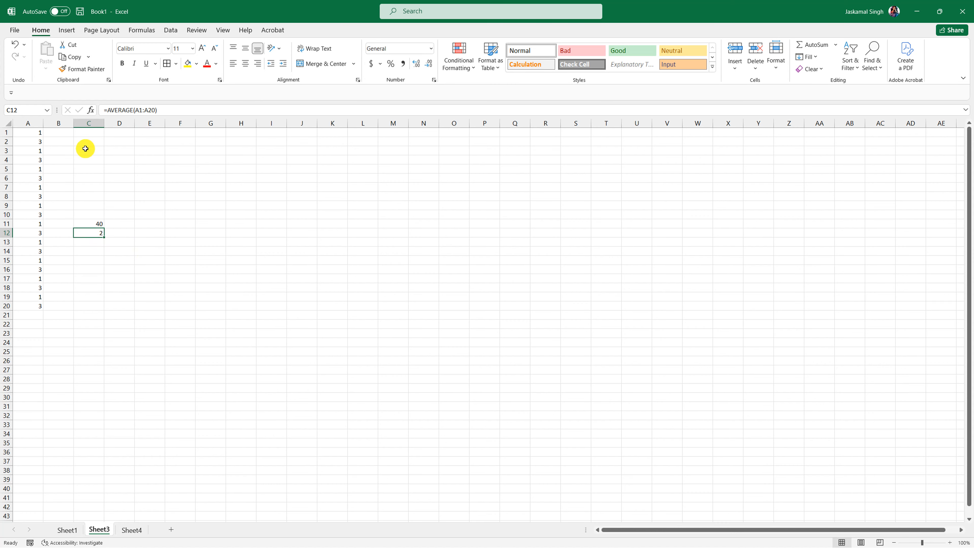
{"action": "left_click", "coordinate": [32, 135]}
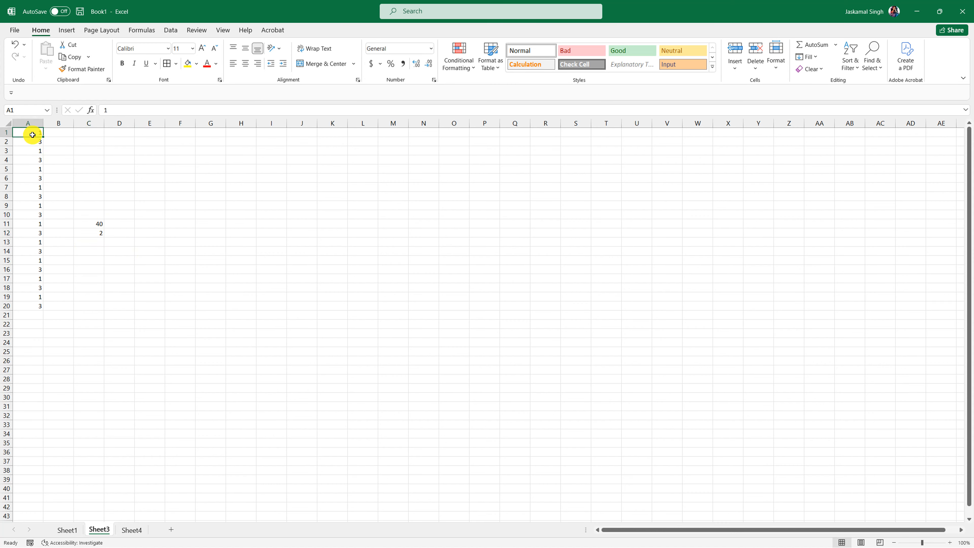
{"action": "left_click", "coordinate": [31, 133]}
{"action": "left_click_drag", "start_coordinate": [32, 135], "coordinate": [37, 142]}
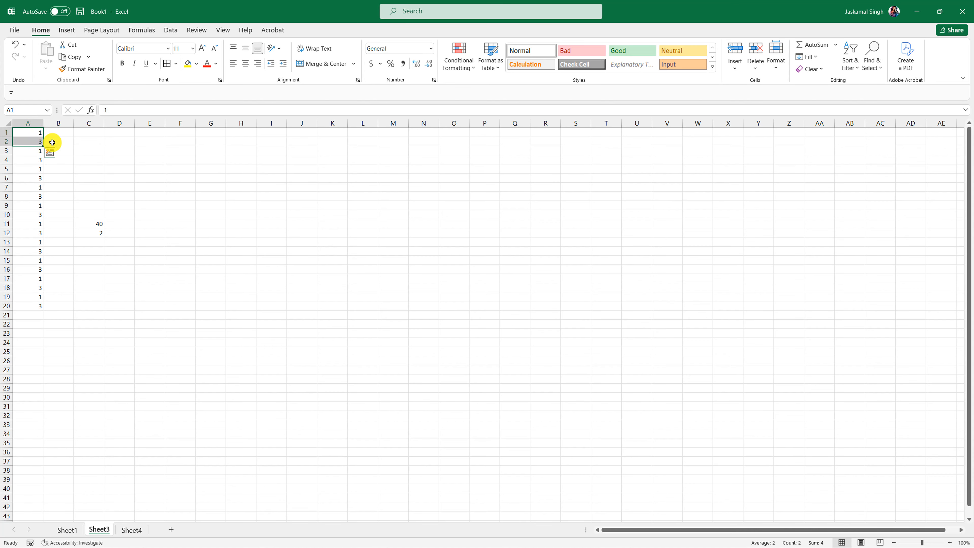
- Enter the average's working numbers as scratch values: 2 in F3, 4 in F2 and 2 in G3
{"action": "left_click", "coordinate": [173, 154]}
{"action": "type", "text": "2"}
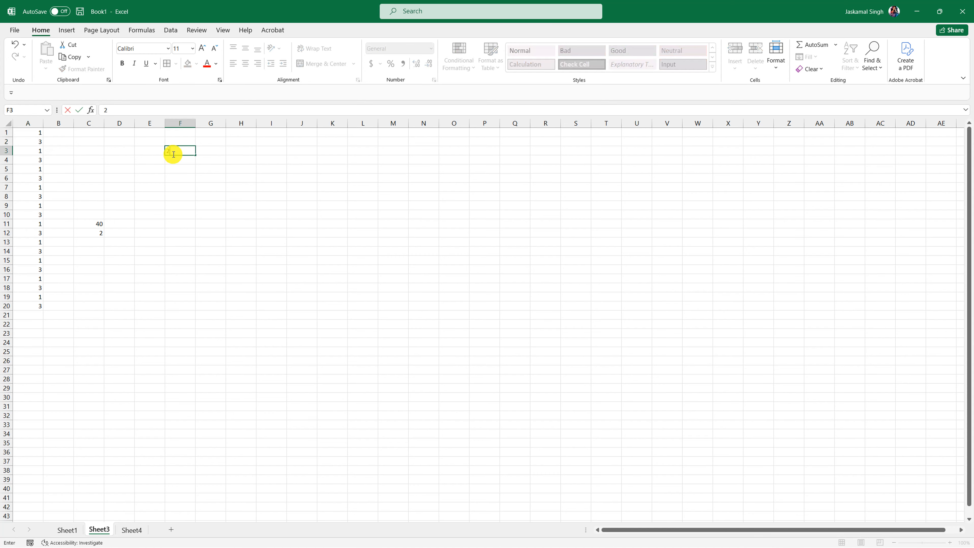
{"action": "left_click_drag", "start_coordinate": [32, 132], "coordinate": [37, 142]}
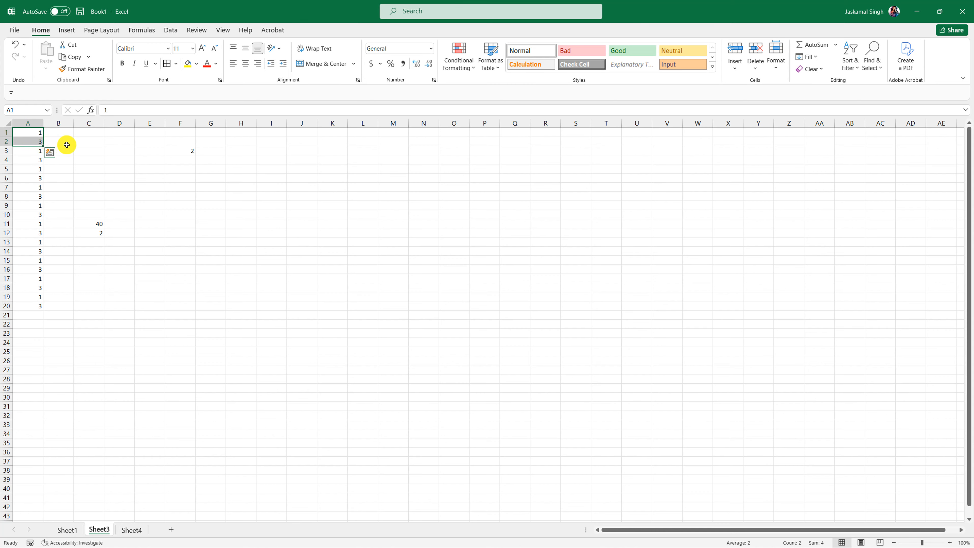
{"action": "left_click", "coordinate": [172, 141]}
{"action": "type", "text": "4"}
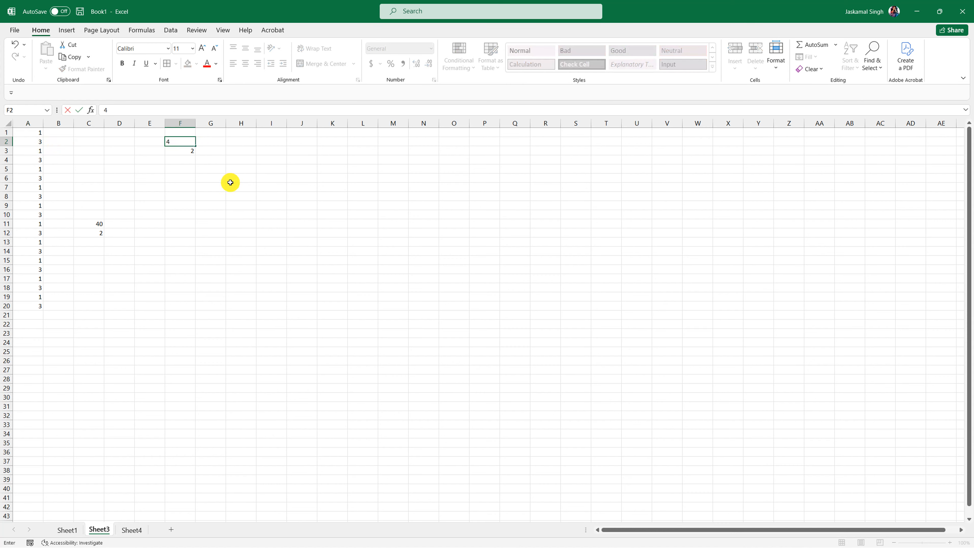
{"action": "left_click", "coordinate": [203, 152]}
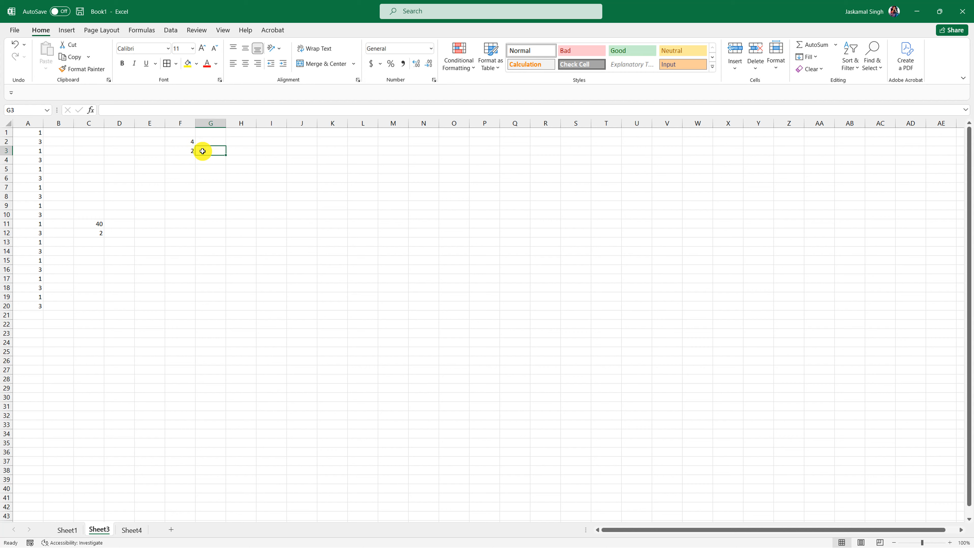
{"action": "type", "text": "2"}
{"action": "key", "text": "Return"}
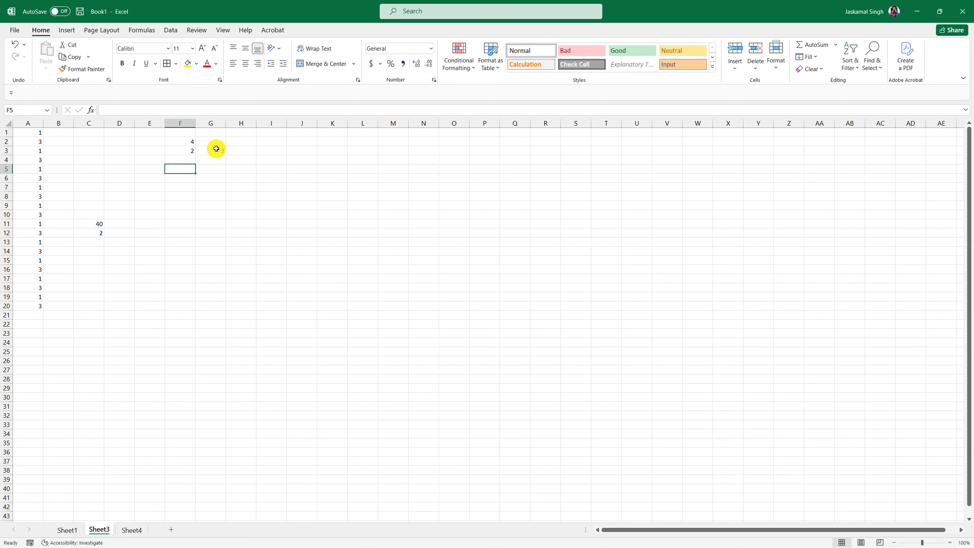
{"action": "left_click", "coordinate": [218, 149]}
{"action": "left_click", "coordinate": [99, 234]}
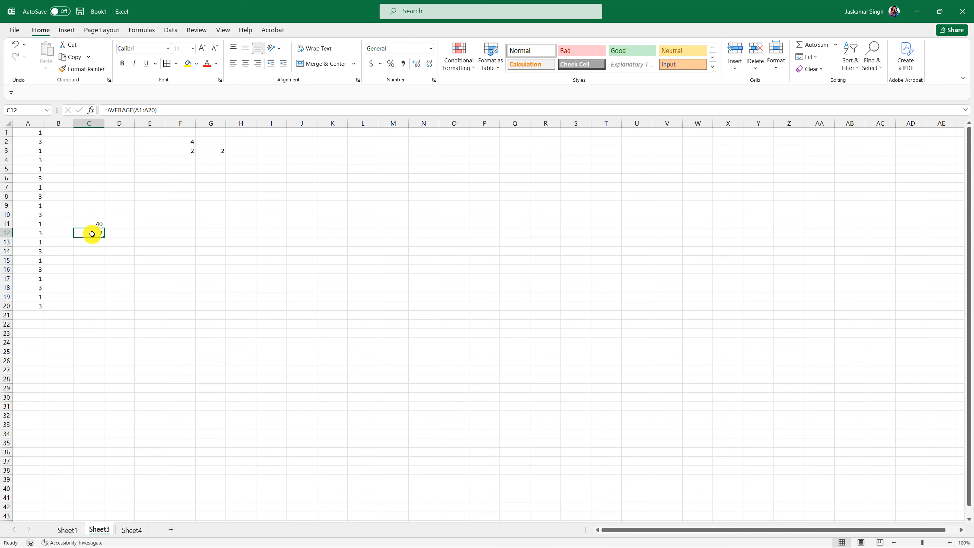
- Clear the scratch numbers from columns F and G
{"action": "left_click", "coordinate": [186, 142]}
{"action": "left_click_drag", "start_coordinate": [186, 142], "coordinate": [214, 155]}
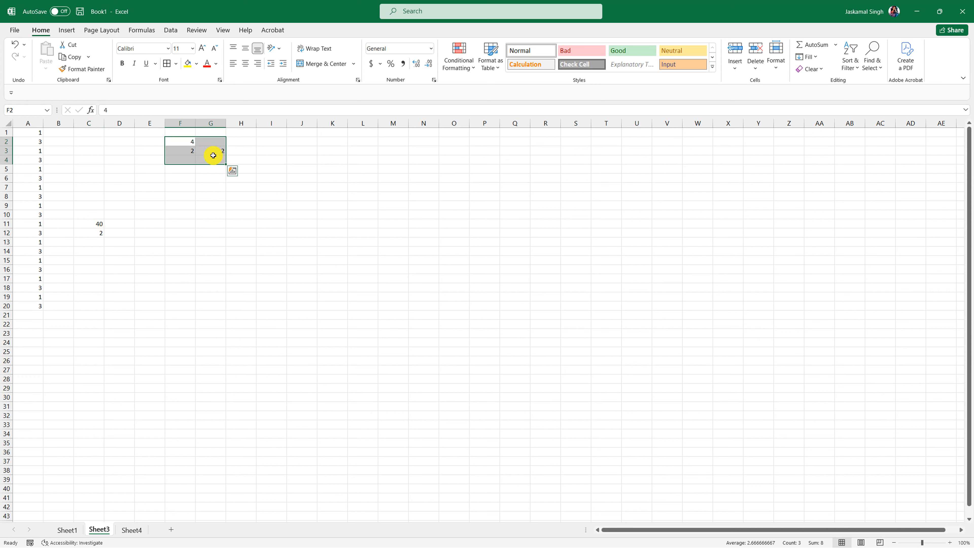
{"action": "key", "text": "Delete"}
- Set cell A20 to 6 and A19 to 4, and check the sum in C11 and the average in C12
{"action": "left_click", "coordinate": [32, 308]}
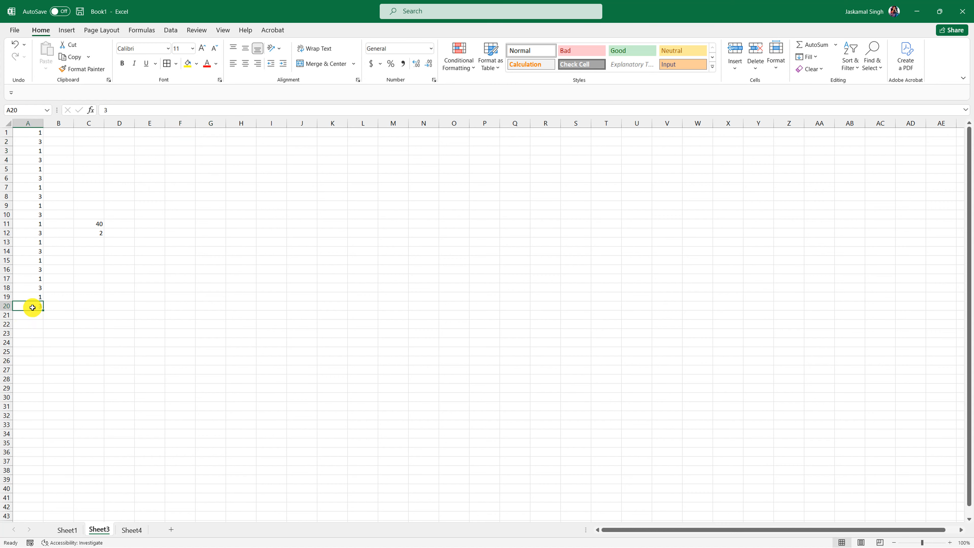
{"action": "type", "text": "6"}
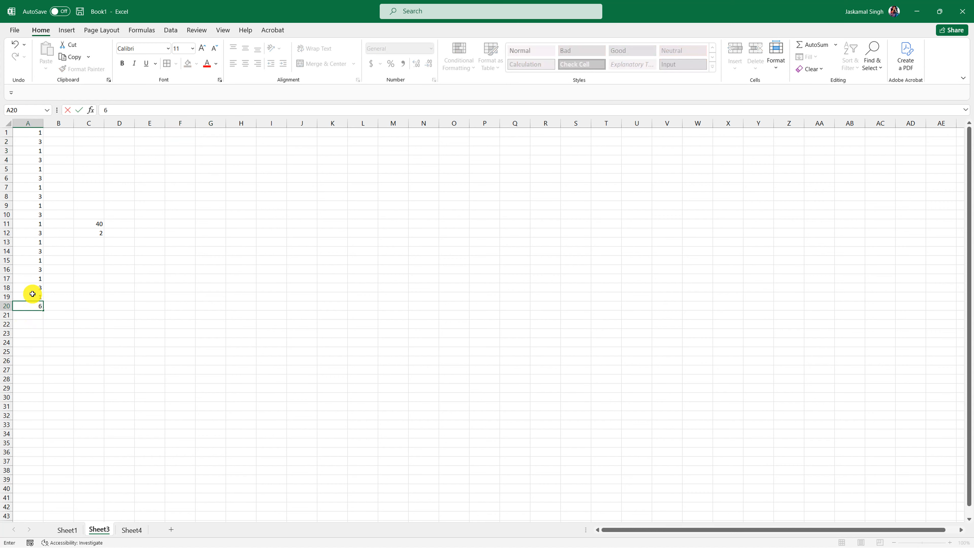
{"action": "left_click", "coordinate": [31, 299]}
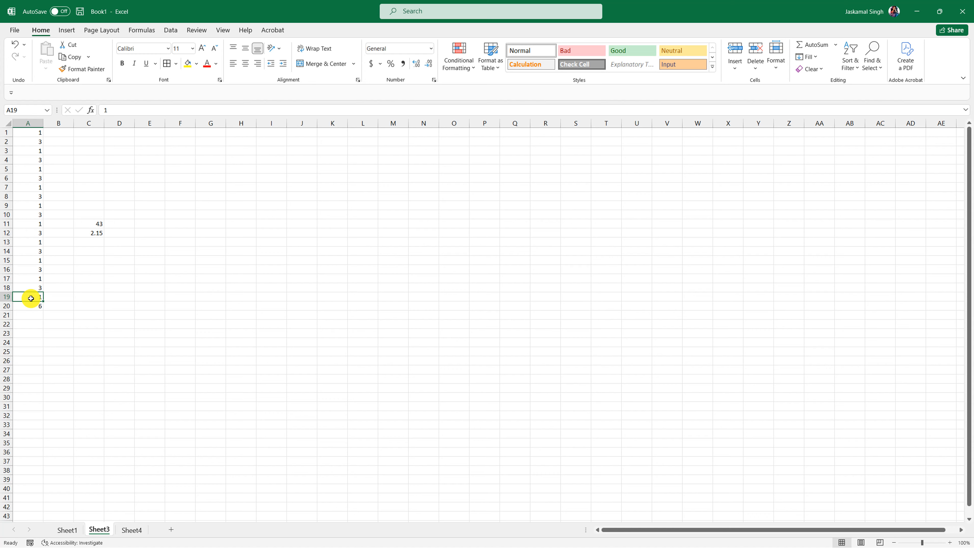
{"action": "type", "text": "4"}
{"action": "key", "text": "Return"}
{"action": "left_click", "coordinate": [100, 233]}
{"action": "left_click", "coordinate": [95, 224]}
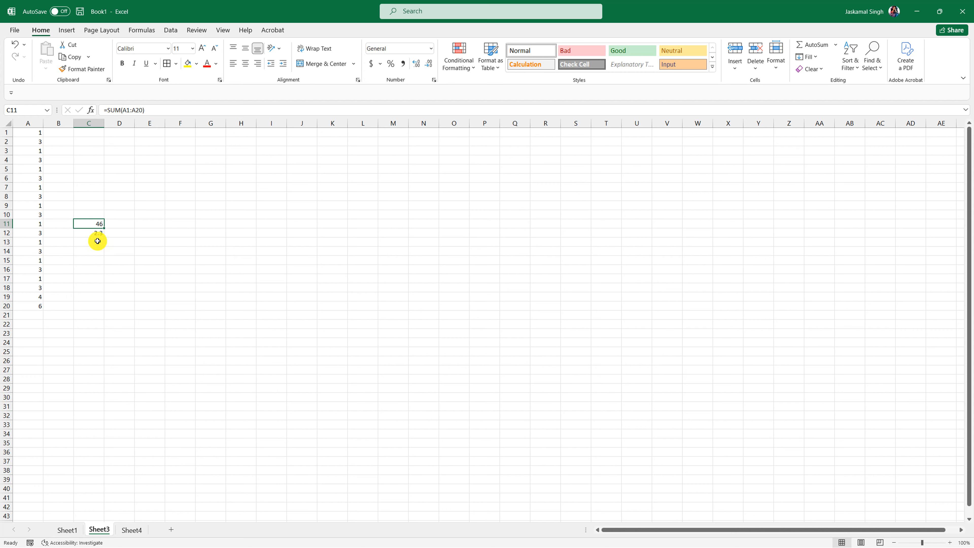
{"action": "left_click_drag", "start_coordinate": [99, 233], "coordinate": [90, 225]}
{"action": "left_click", "coordinate": [119, 279]}
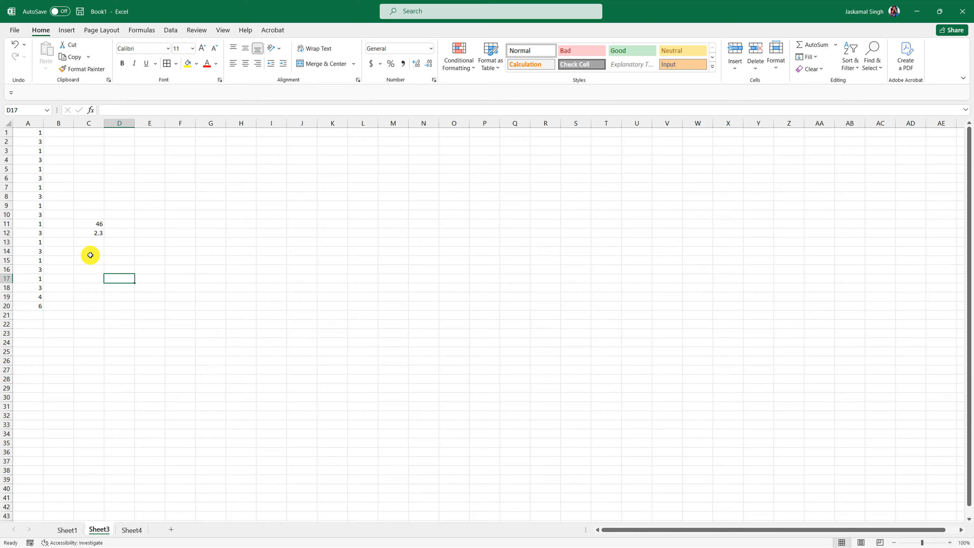
- Check the function list on Sheet1, and enter the formula =MIN(A1:A20) in cell C14 of Sheet3
{"action": "left_click", "coordinate": [69, 529]}
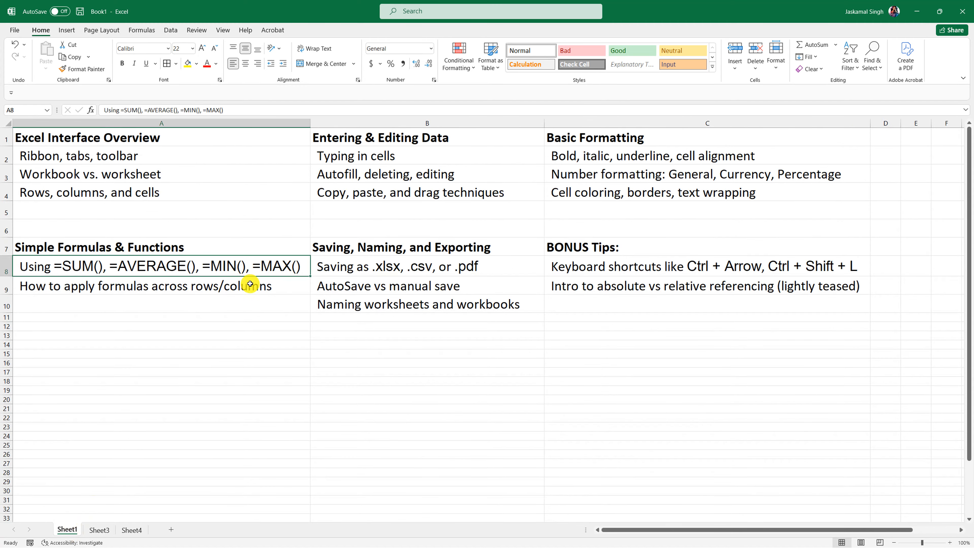
{"action": "left_click", "coordinate": [98, 530]}
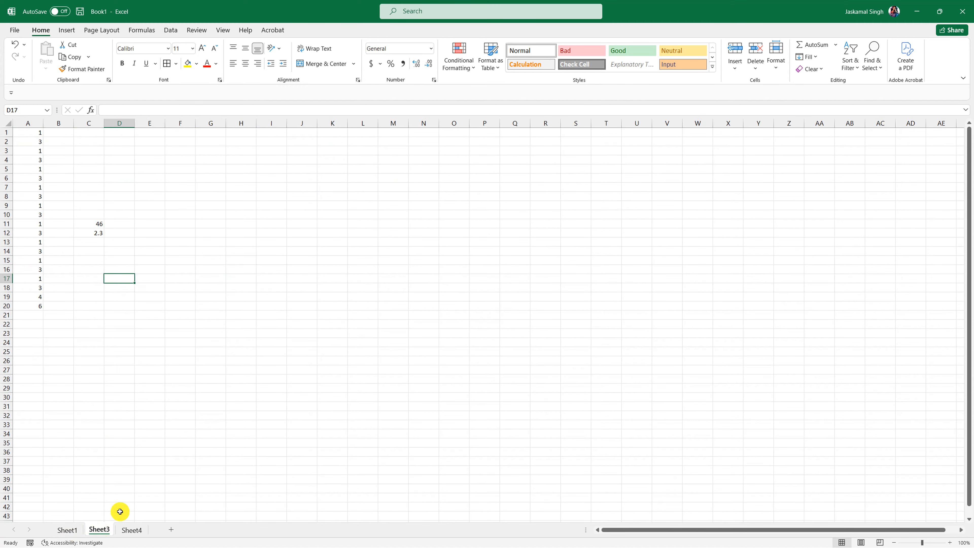
{"action": "left_click", "coordinate": [85, 255]}
{"action": "type", "text": "="}
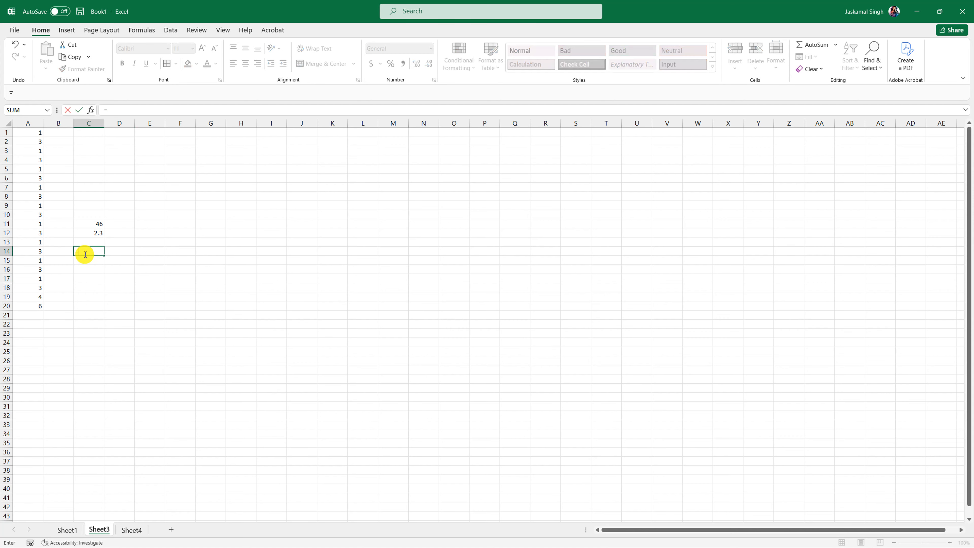
{"action": "type", "text": "MIN"}
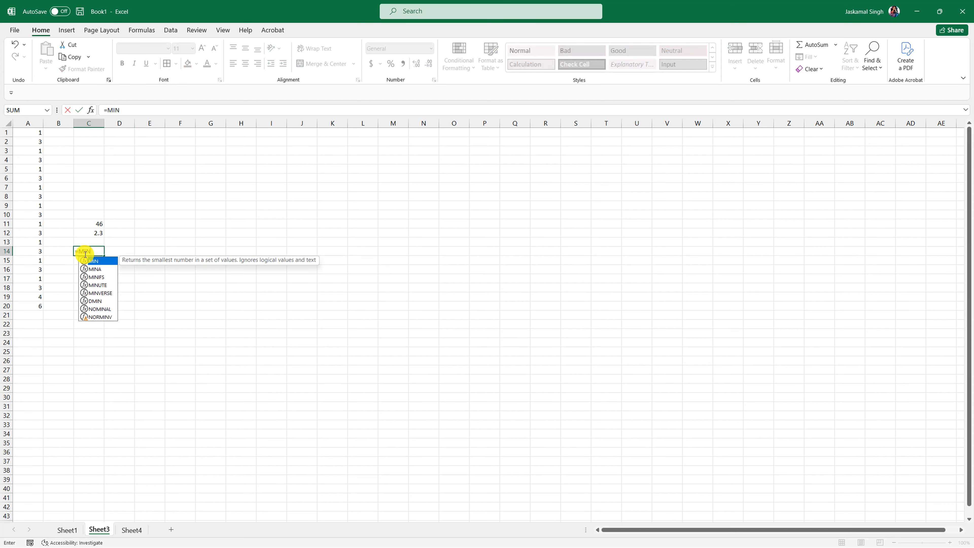
{"action": "type", "text": "("}
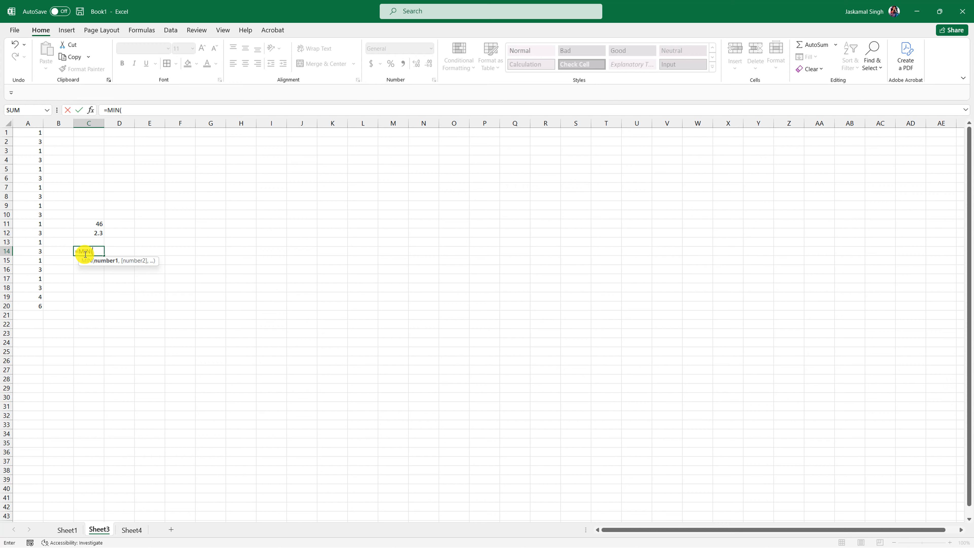
{"action": "type", "text": "A1:A20"}
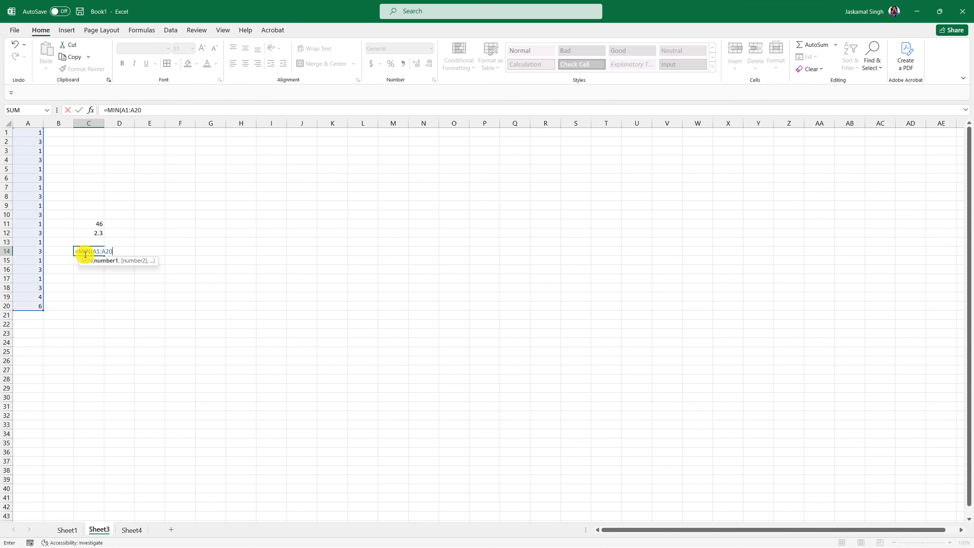
{"action": "type", "text": ")"}
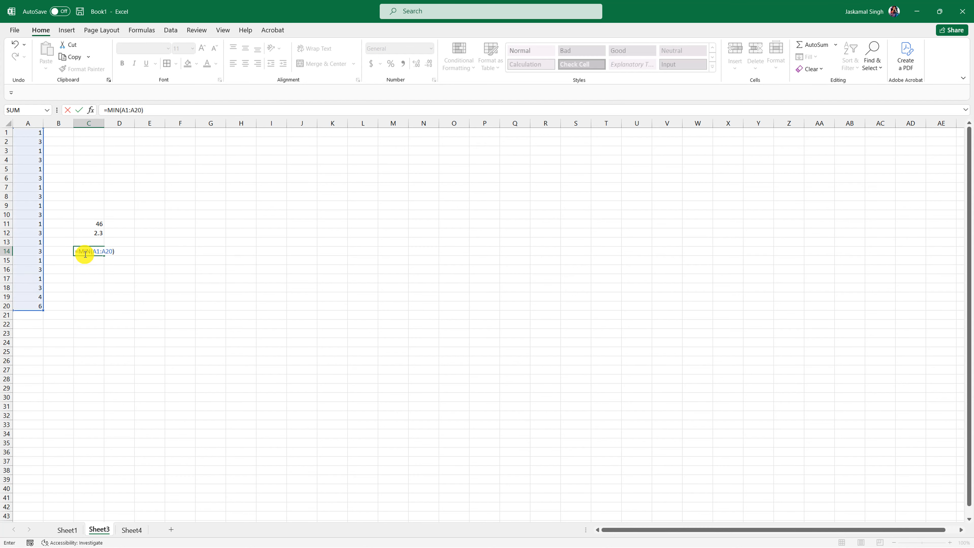
{"action": "key", "text": "Return"}
{"action": "left_click", "coordinate": [89, 249]}
- Enter the formula =MAX(A1:A20) in cell C15, below the minimum
{"action": "left_click", "coordinate": [94, 260]}
{"action": "type", "text": "="}
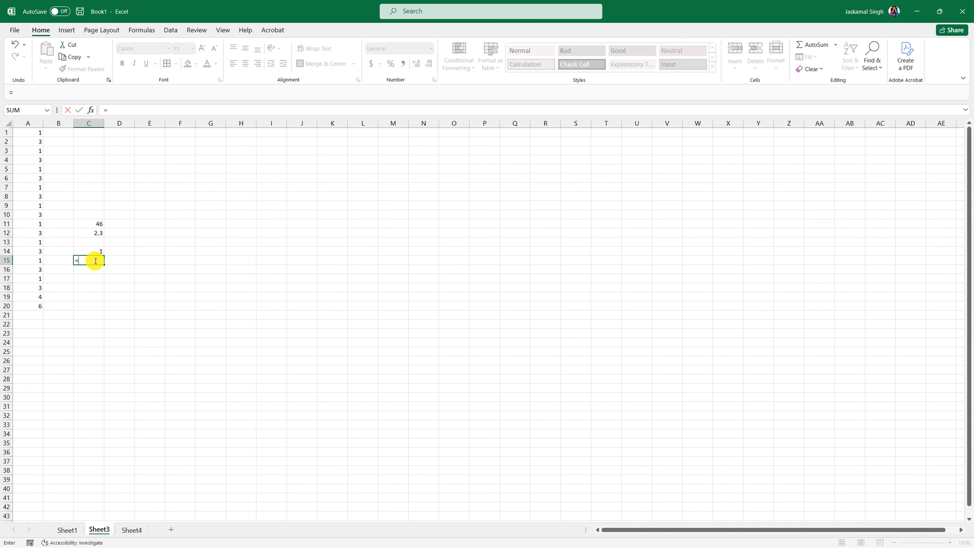
{"action": "type", "text": "MAX("}
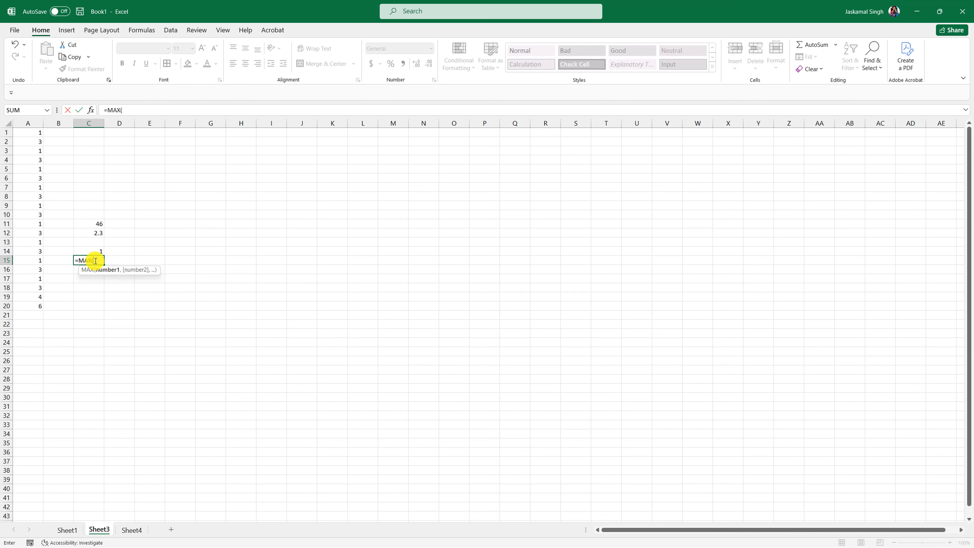
{"action": "type", "text": "A1:A20"}
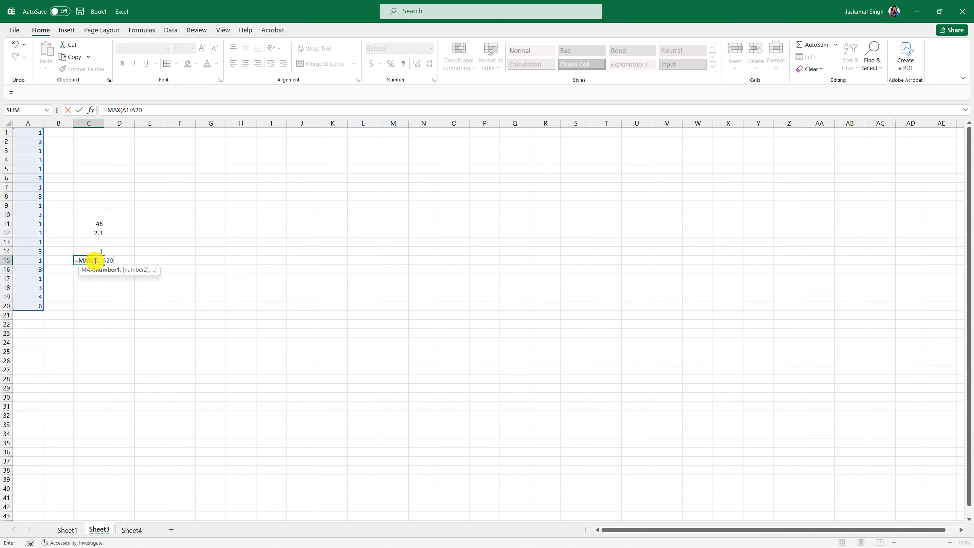
{"action": "type", "text": ")"}
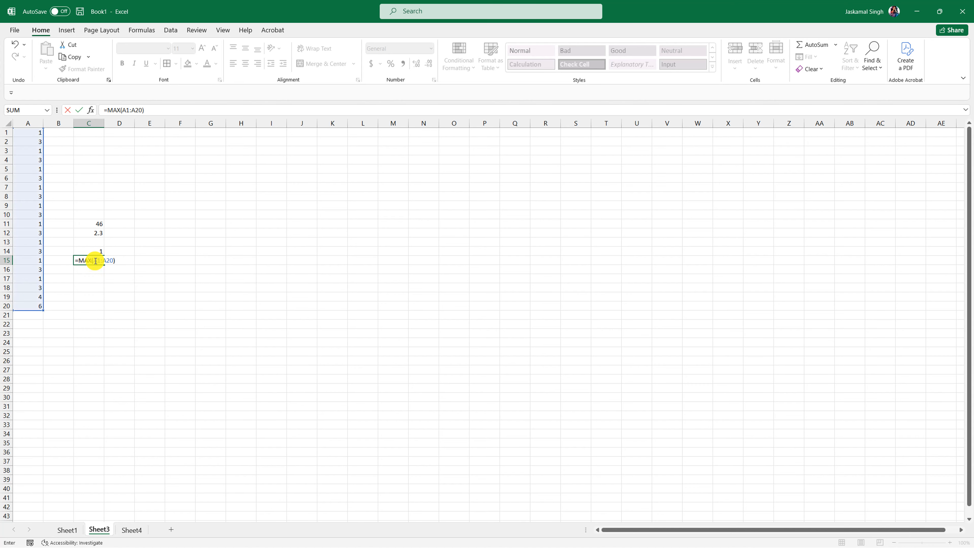
{"action": "key", "text": "Return"}
{"action": "left_click", "coordinate": [96, 261]}
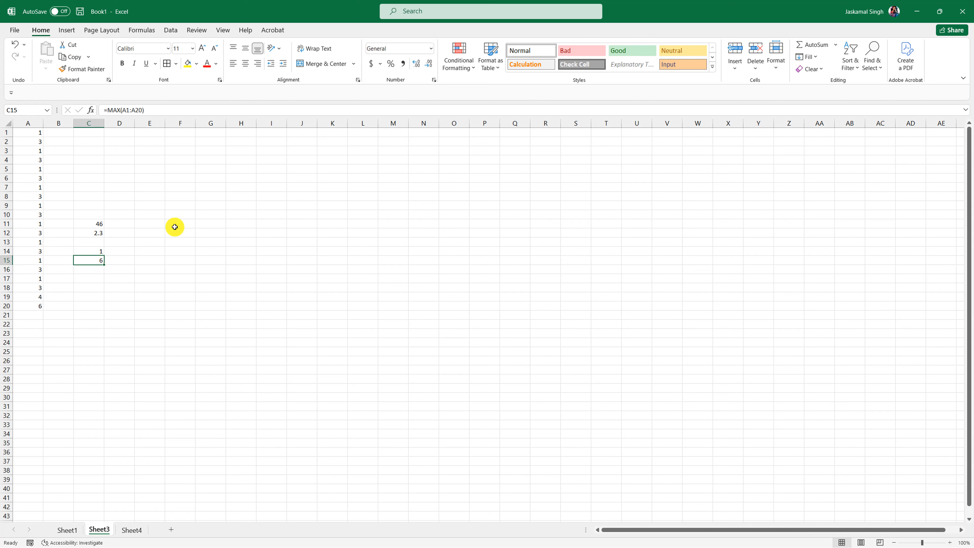
- Set cell A10 to 30 and check the maximum, average and sum formulas in column C
{"action": "left_click", "coordinate": [28, 216]}
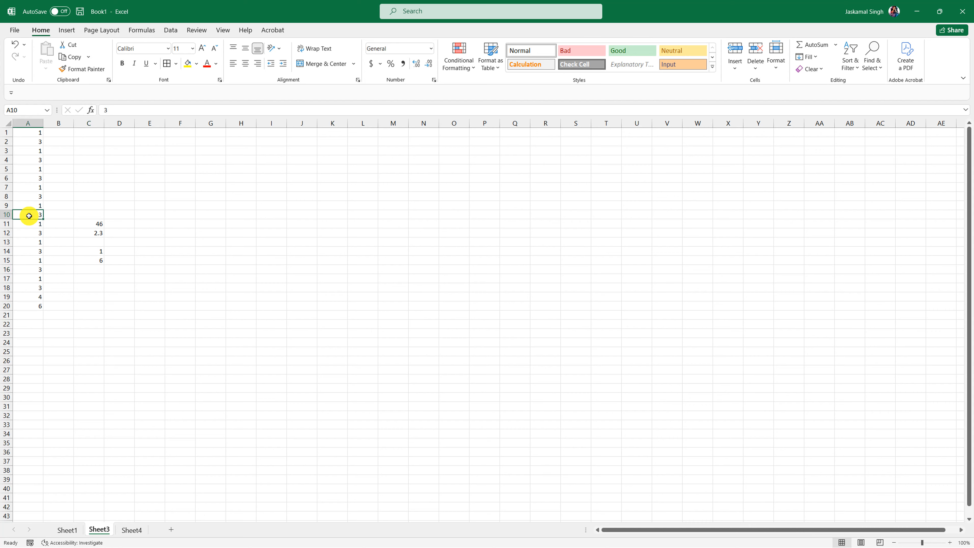
{"action": "type", "text": "30"}
{"action": "key", "text": "Return"}
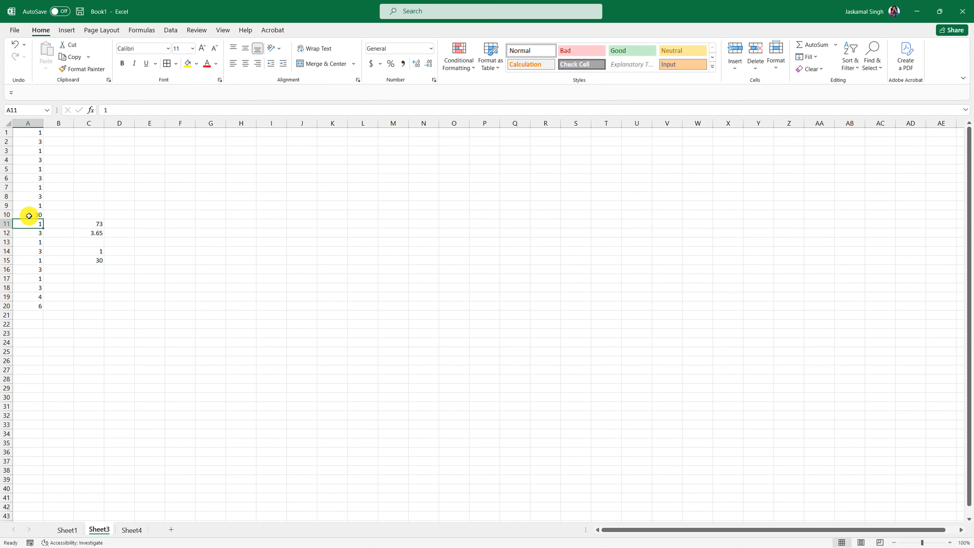
{"action": "left_click", "coordinate": [96, 260]}
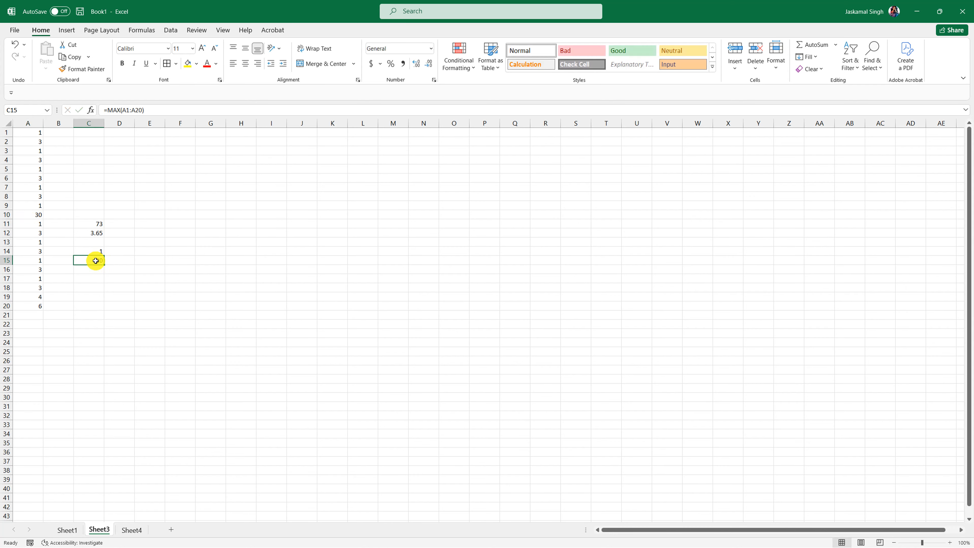
{"action": "left_click", "coordinate": [79, 233]}
{"action": "left_click", "coordinate": [81, 224]}
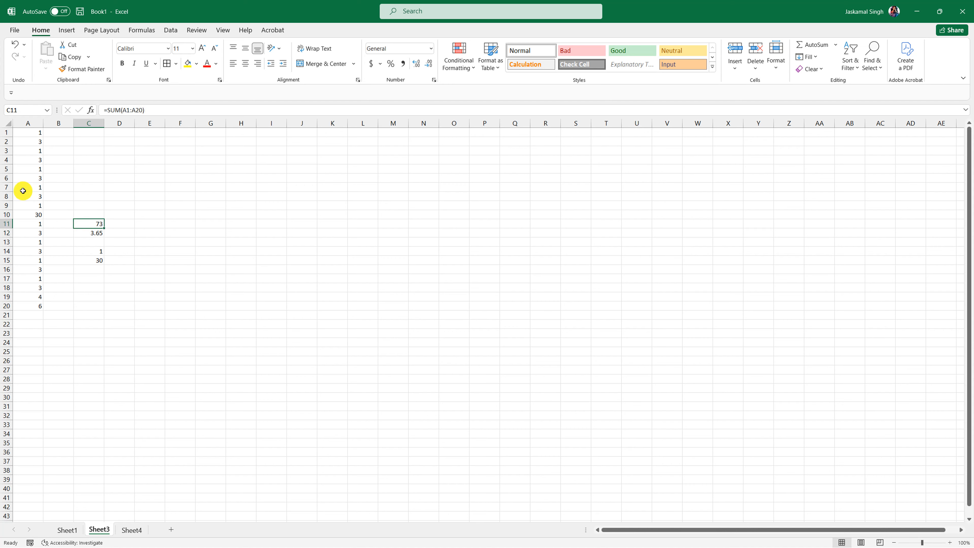
- Set cell A1 to 0
{"action": "left_click", "coordinate": [22, 135]}
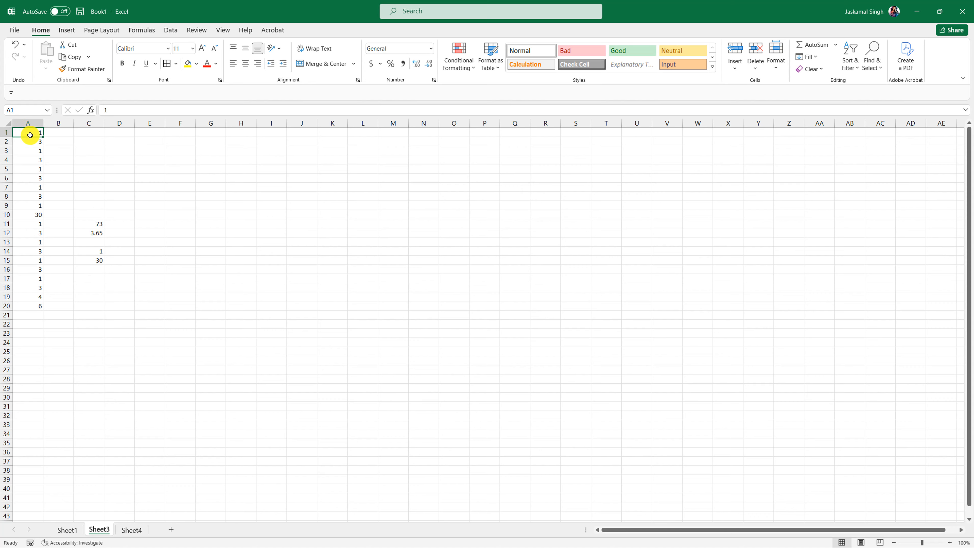
{"action": "type", "text": "0"}
{"action": "key", "text": "Return"}
- Set cell A1 to 0.02 and check the minimum in C14, the sum in C11 and the average in C12
{"action": "left_click", "coordinate": [30, 135]}
{"action": "type", "text": "0."}
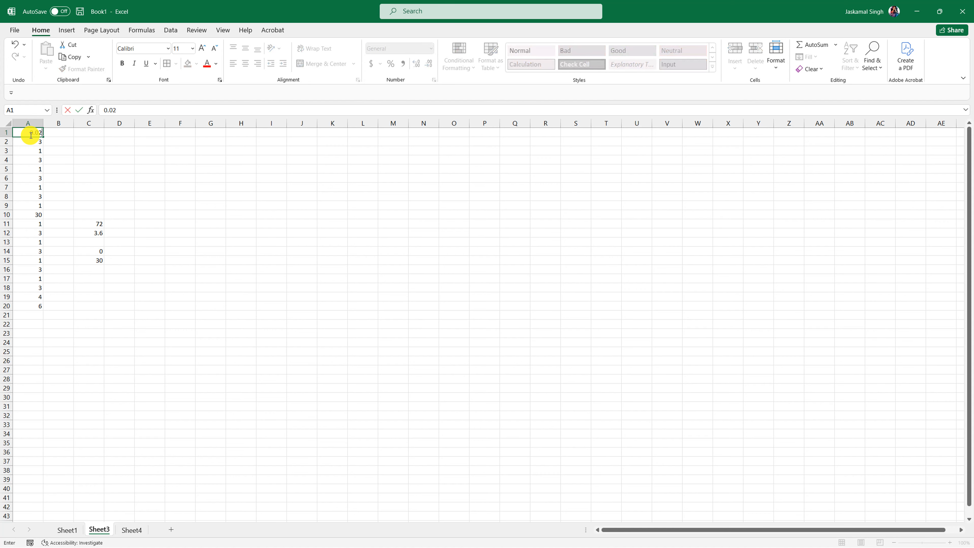
{"action": "type", "text": "02"}
{"action": "key", "text": "Return"}
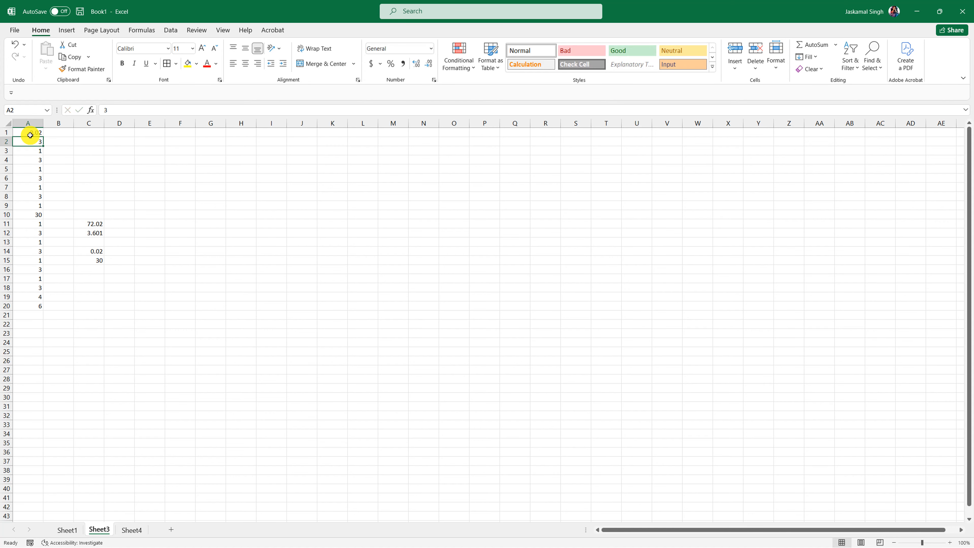
{"action": "left_click", "coordinate": [89, 253]}
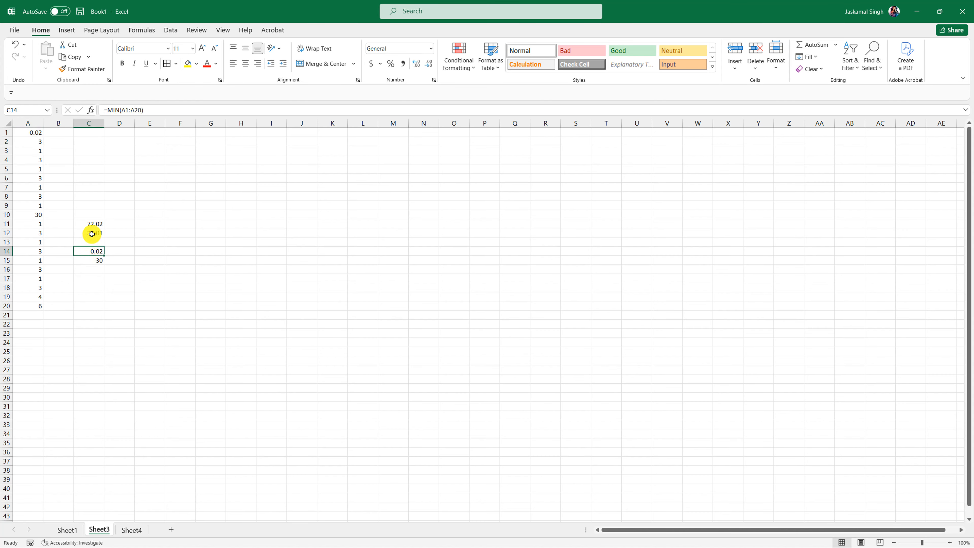
{"action": "left_click_drag", "start_coordinate": [89, 224], "coordinate": [90, 233]}
{"action": "left_click", "coordinate": [204, 252]}
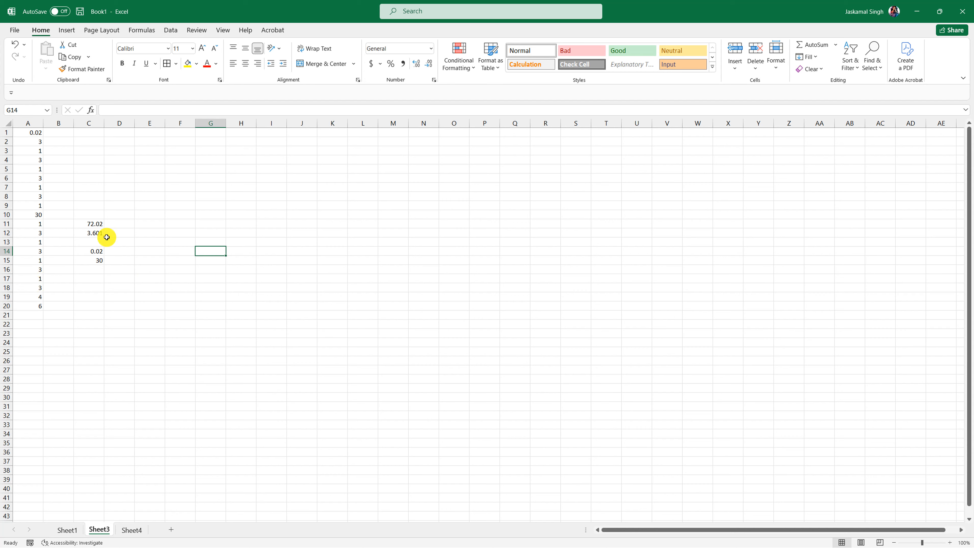
- Browse the function library categories from Financial, Logical and Text to Statistical, Engineering, Cube, Compatibility and Web
{"action": "left_click_drag", "start_coordinate": [94, 221], "coordinate": [96, 264]}
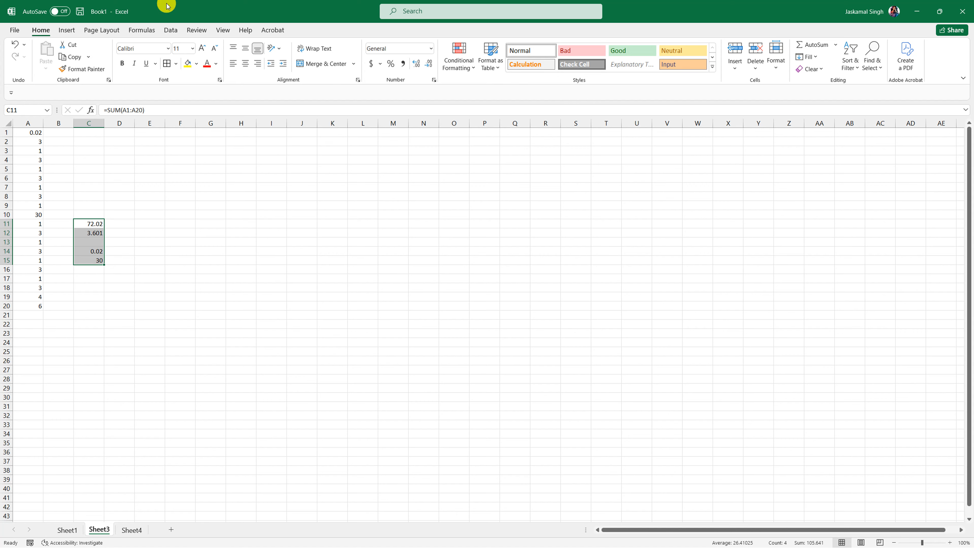
{"action": "left_click", "coordinate": [135, 33]}
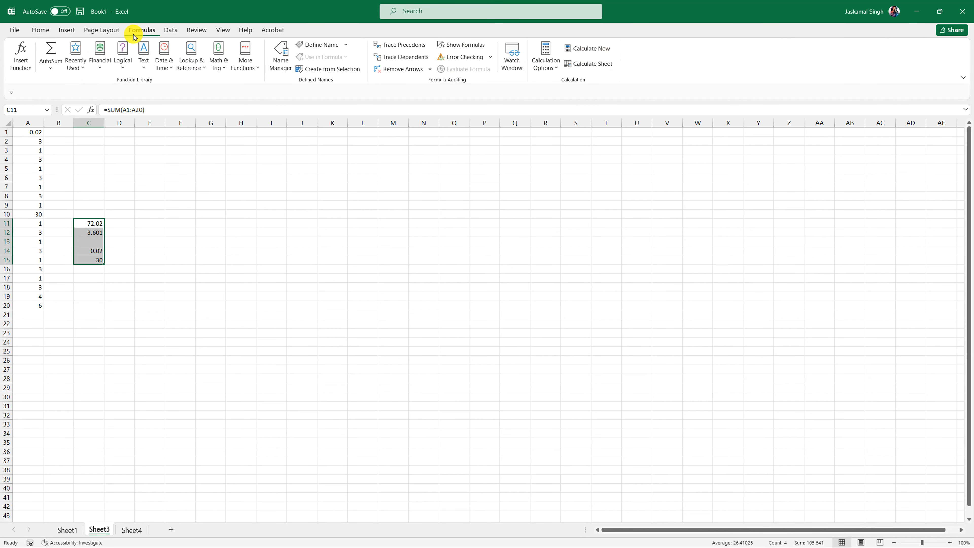
{"action": "left_click", "coordinate": [99, 54]}
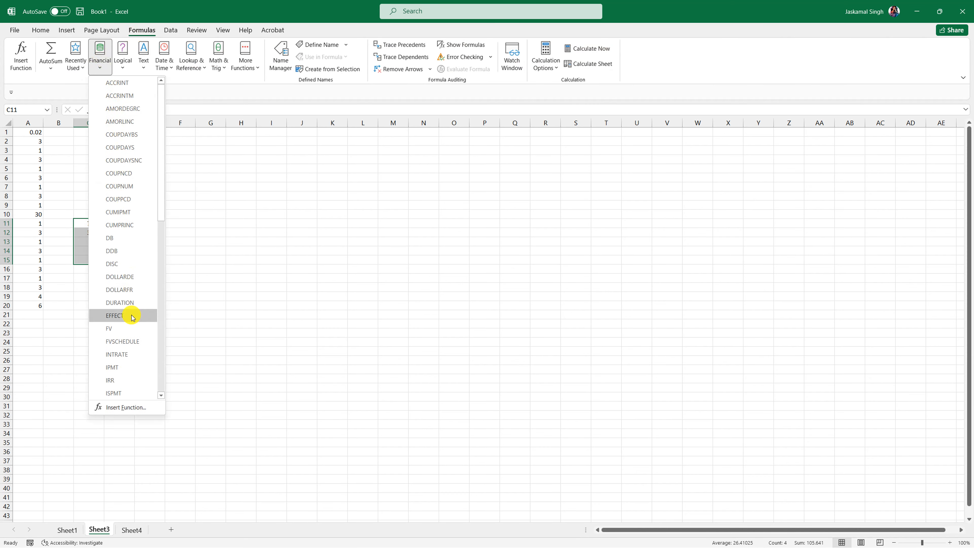
{"action": "left_click", "coordinate": [129, 61]}
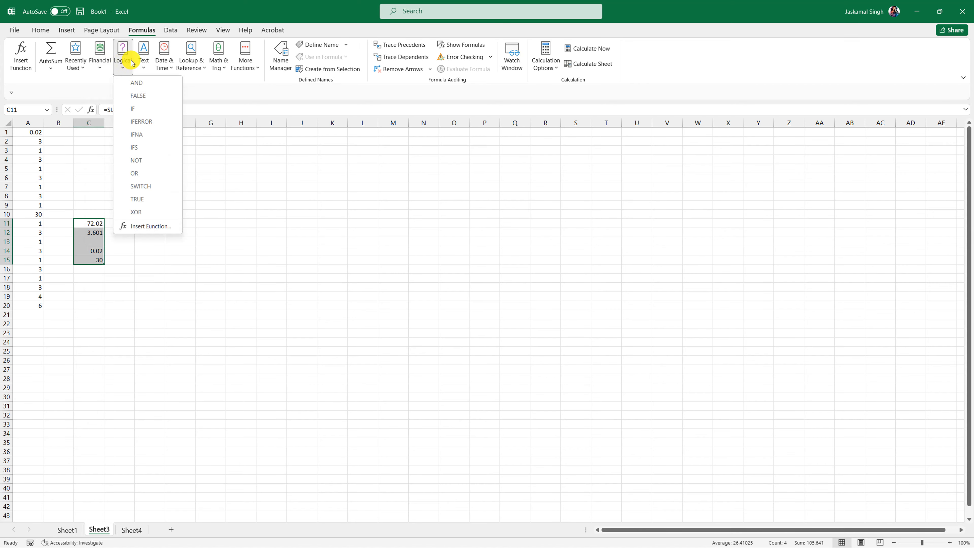
{"action": "left_click", "coordinate": [144, 58]}
{"action": "left_click", "coordinate": [164, 59]}
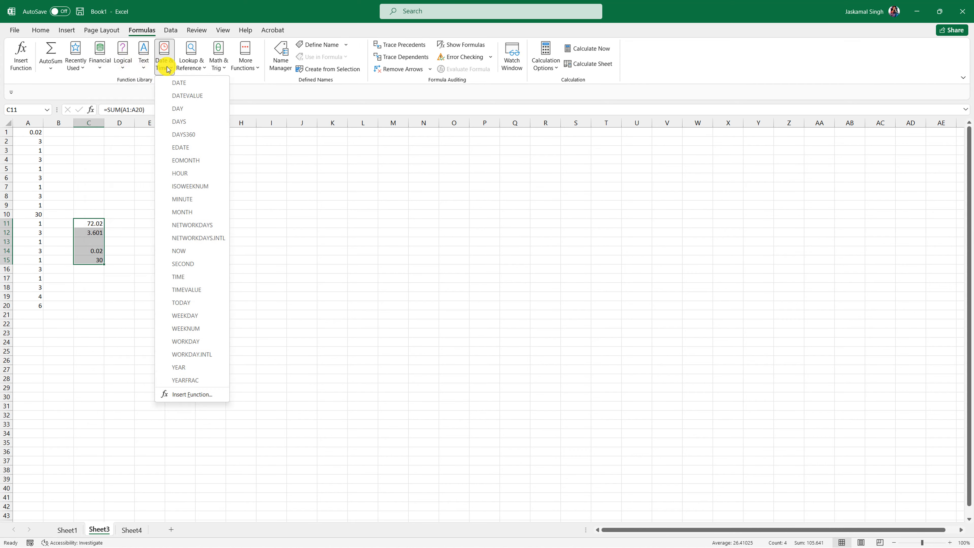
{"action": "left_click", "coordinate": [191, 66]}
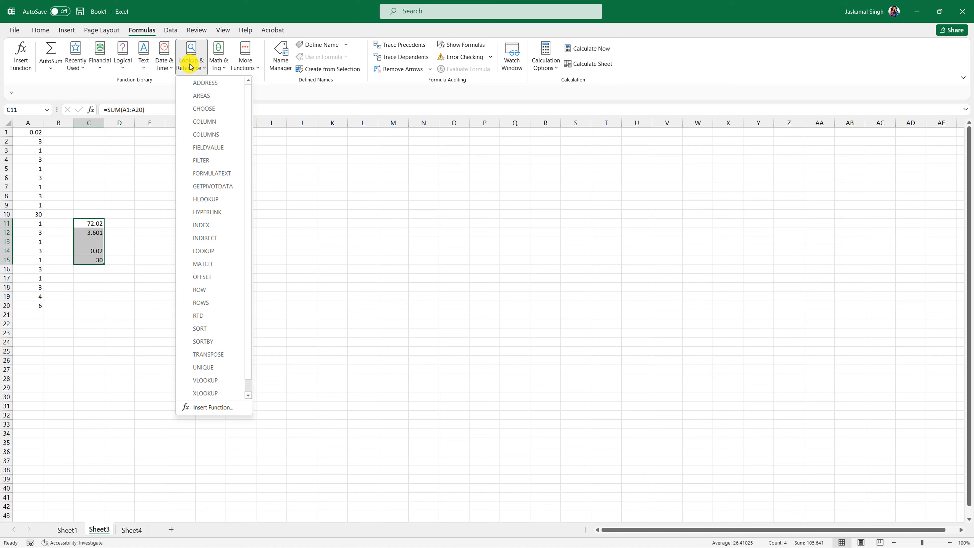
{"action": "left_click", "coordinate": [222, 66]}
{"action": "left_click", "coordinate": [246, 61]}
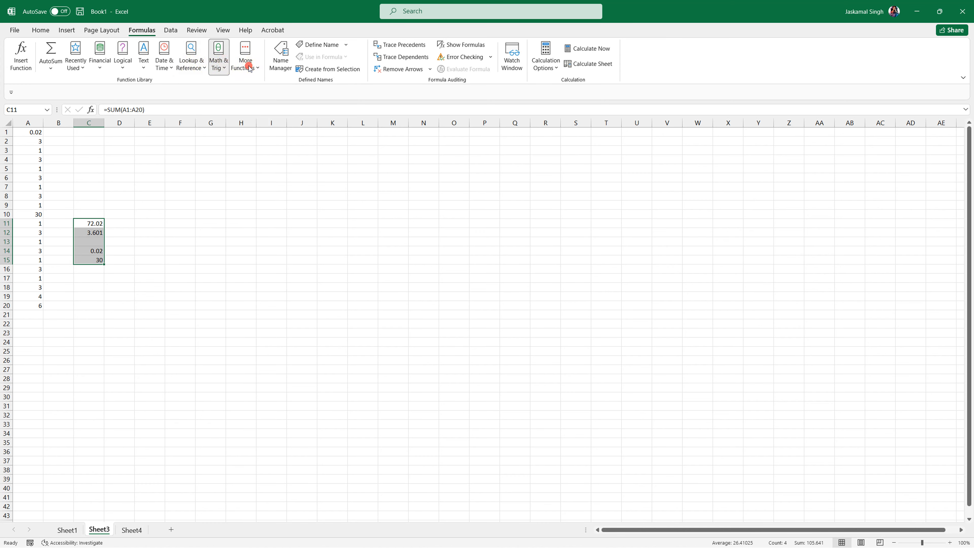
{"action": "mouse_move", "coordinate": [271, 85]}
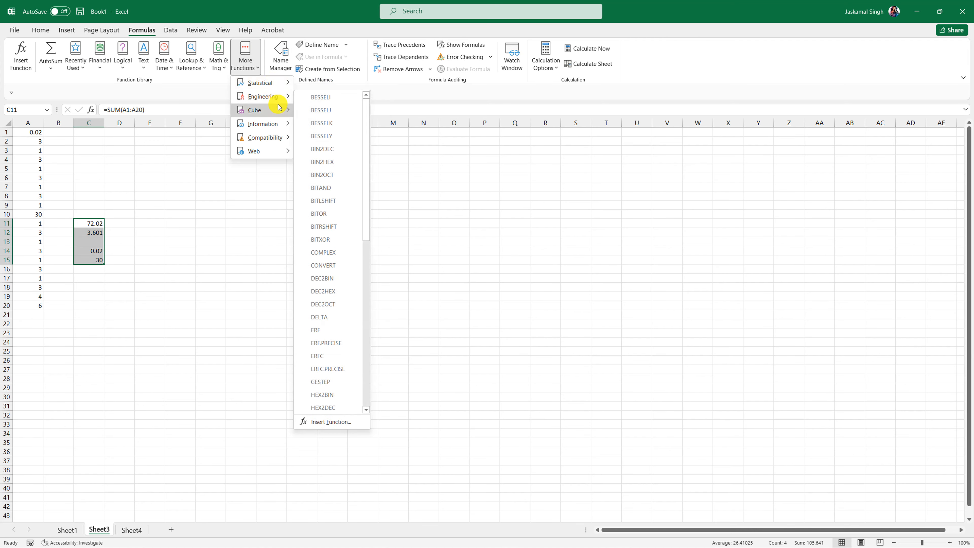
{"action": "mouse_move", "coordinate": [278, 110]}
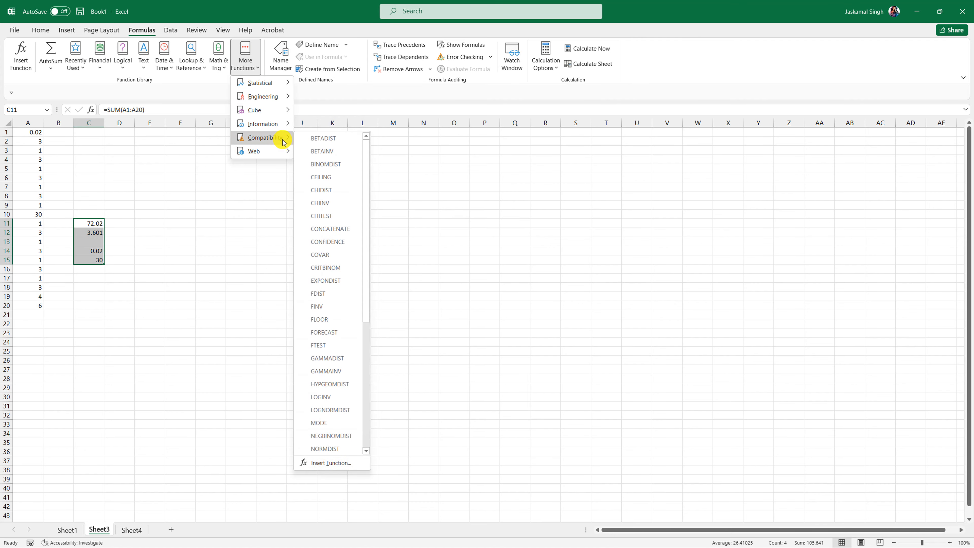
{"action": "mouse_move", "coordinate": [284, 151]}
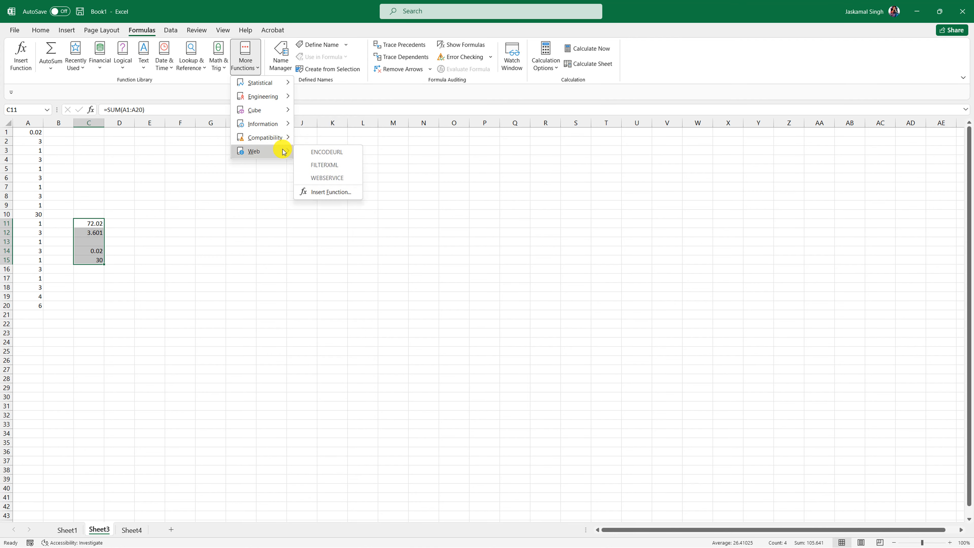
{"action": "left_click", "coordinate": [244, 198]}
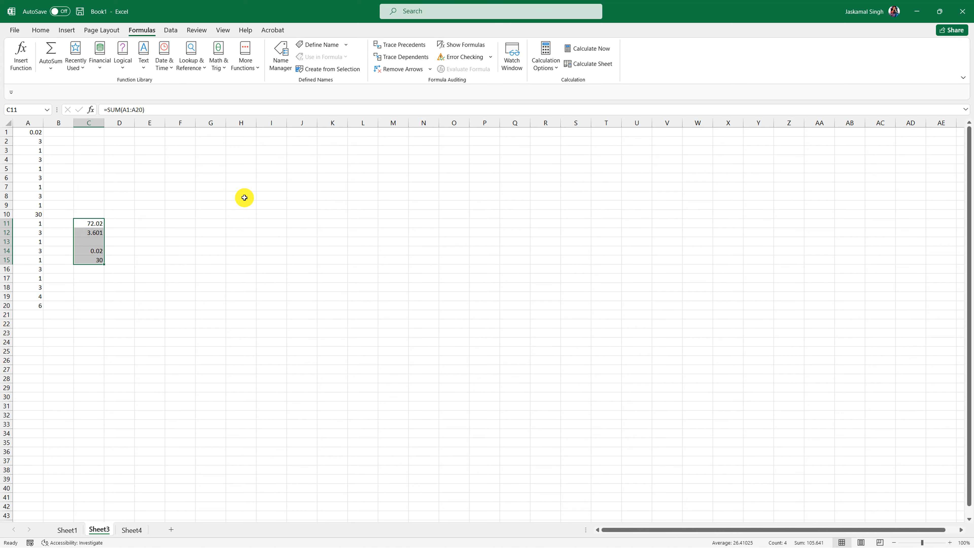
- Clear all numbers and formulas from the range A1:C20
{"action": "left_click", "coordinate": [126, 178]}
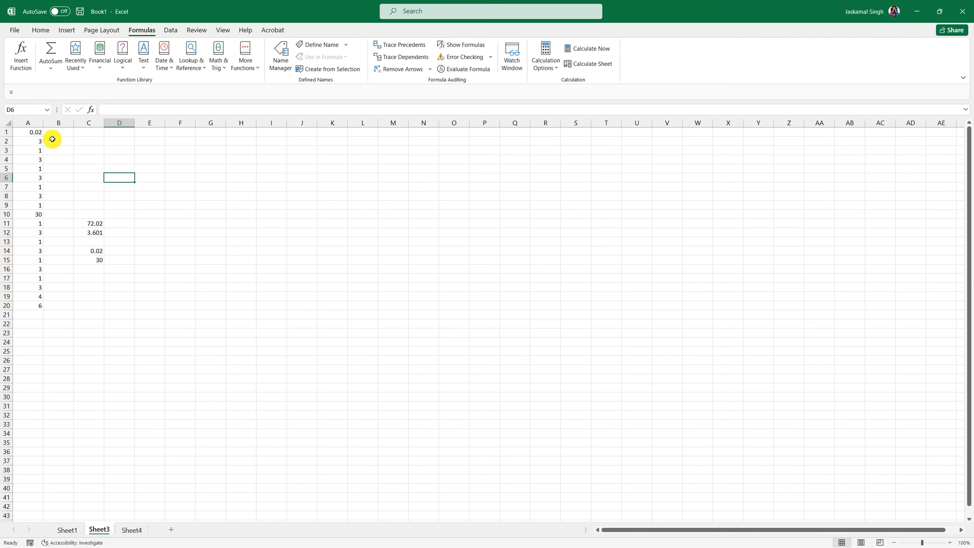
{"action": "left_click_drag", "start_coordinate": [33, 133], "coordinate": [88, 306]}
{"action": "key", "text": "Delete"}
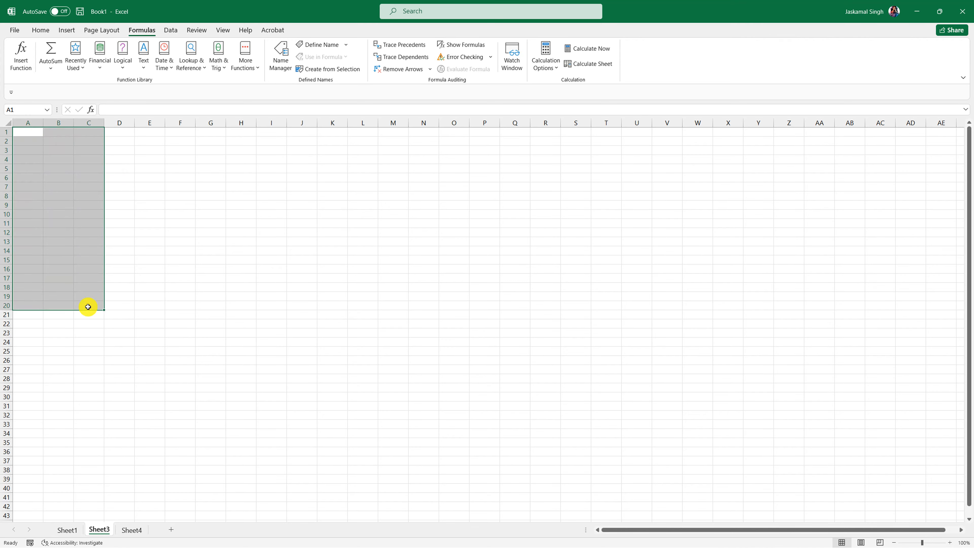
- Review the Sheet1 outline topic on how to apply formulas across rows and columns
{"action": "left_click", "coordinate": [67, 530]}
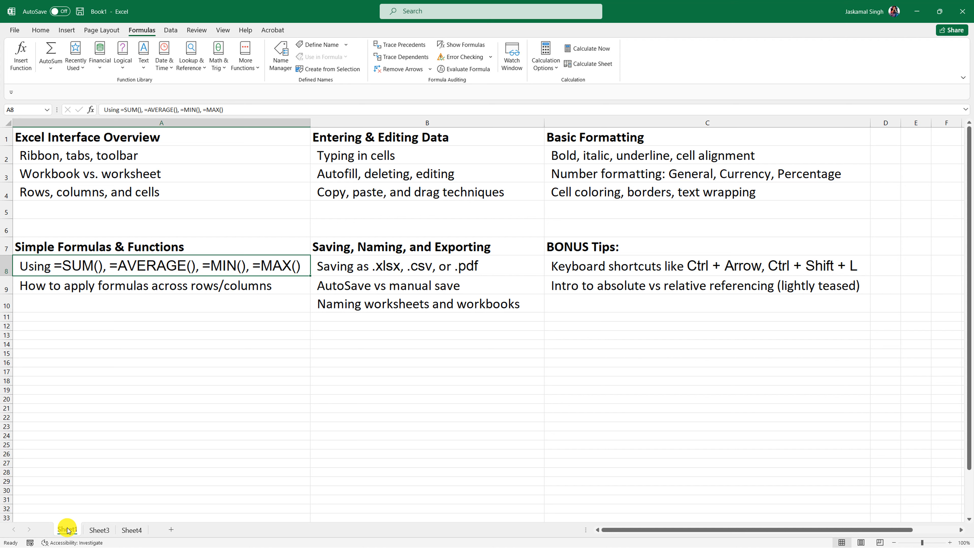
{"action": "left_click", "coordinate": [329, 325]}
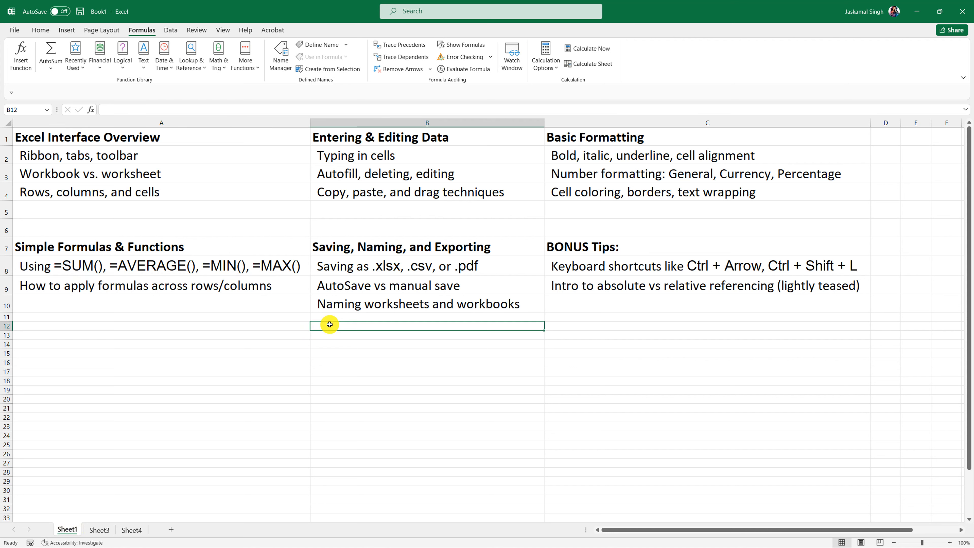
{"action": "left_click", "coordinate": [67, 286]}
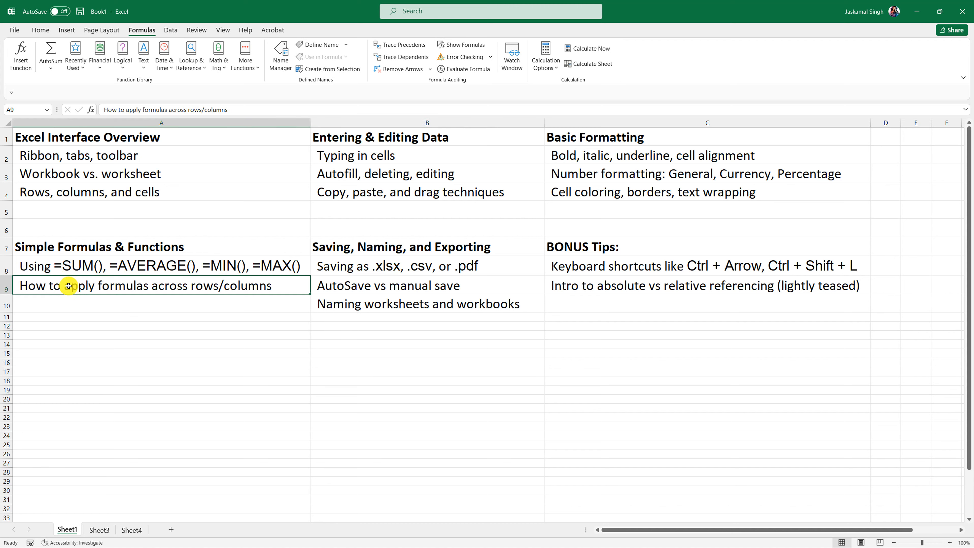
- On Sheet3, enter 1 in cell A1 and fill it down to A10 as a series from 1 to 10
{"action": "left_click", "coordinate": [99, 529]}
{"action": "left_click", "coordinate": [120, 195]}
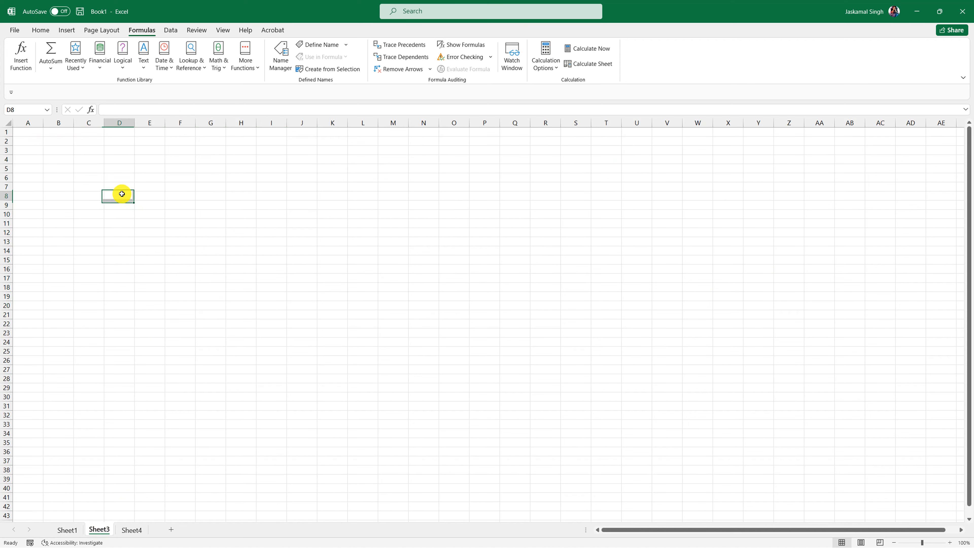
{"action": "left_click", "coordinate": [18, 132]}
{"action": "type", "text": "1"}
{"action": "key", "text": "Return"}
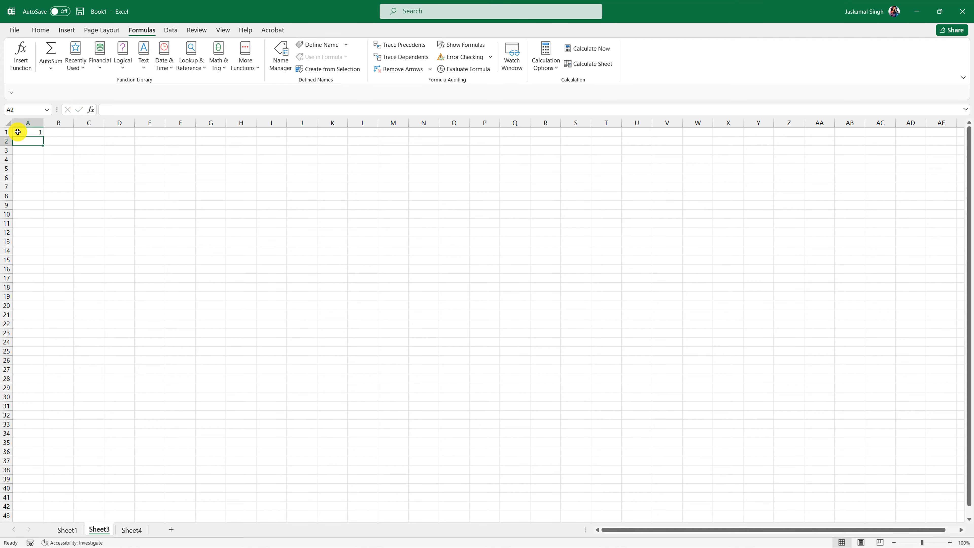
{"action": "left_click", "coordinate": [17, 131]}
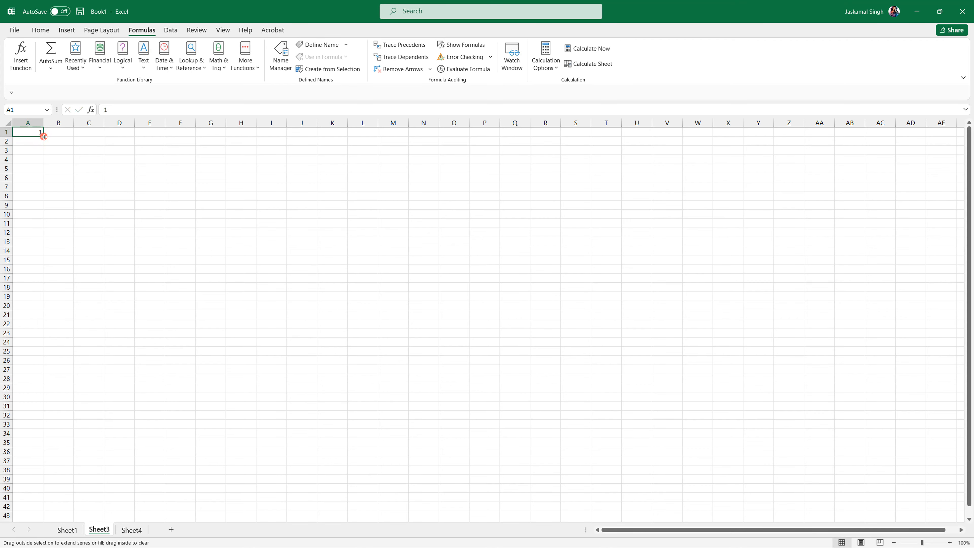
{"action": "left_click_drag", "start_coordinate": [40, 135], "coordinate": [43, 216]}
{"action": "left_click", "coordinate": [51, 224]}
{"action": "left_click", "coordinate": [52, 247]}
{"action": "left_click", "coordinate": [34, 258]}
- Enter 1 in cell B1 and fill it down to B10 as a series from 1 to 10
{"action": "left_click", "coordinate": [62, 131]}
{"action": "type", "text": "1"}
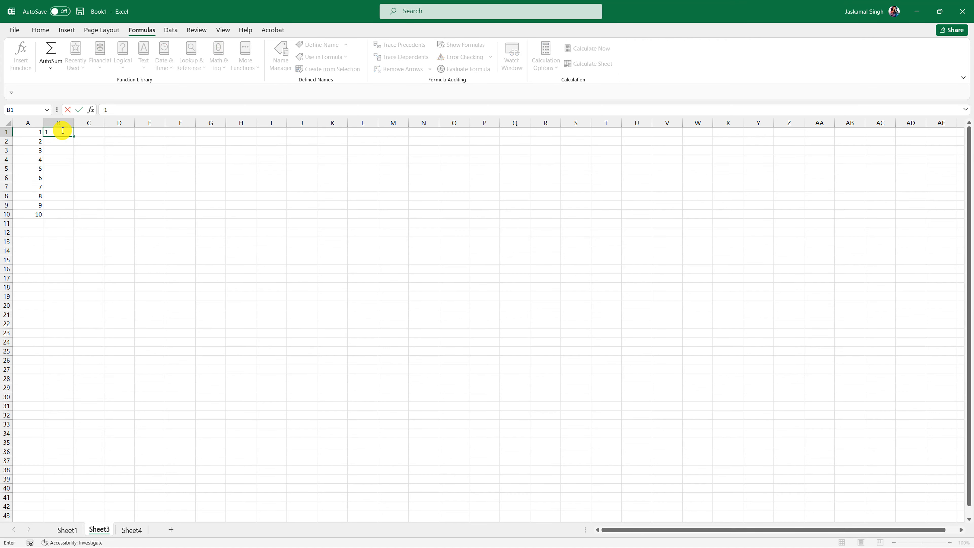
{"action": "key", "text": "Return"}
{"action": "left_click", "coordinate": [61, 131]}
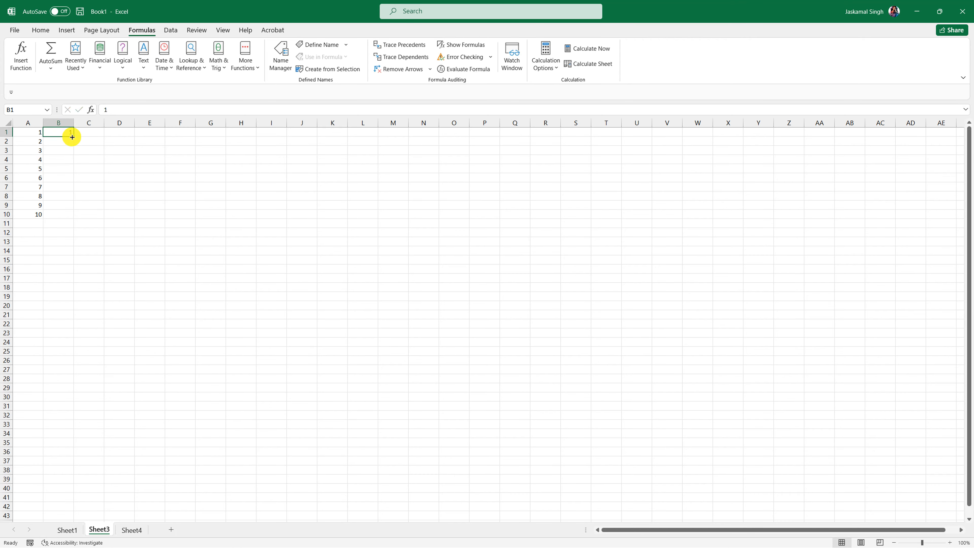
{"action": "left_click_drag", "start_coordinate": [73, 136], "coordinate": [76, 219]}
{"action": "left_click", "coordinate": [79, 224]}
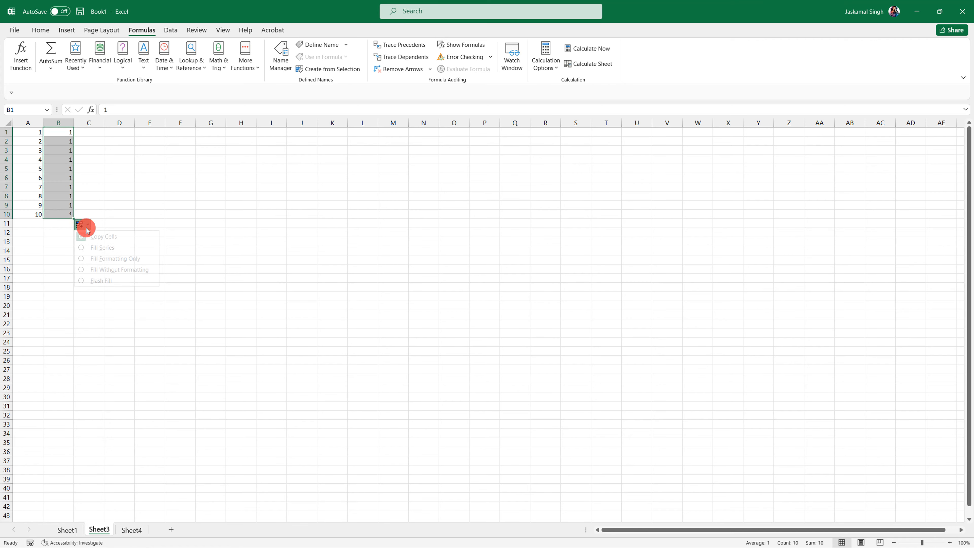
{"action": "left_click", "coordinate": [86, 246]}
{"action": "left_click", "coordinate": [65, 229]}
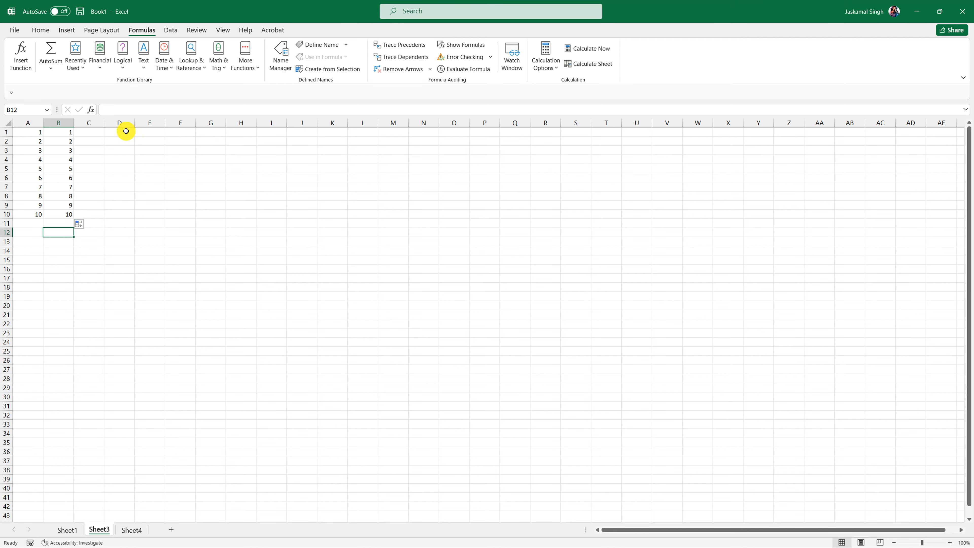
- Examine the paired values in columns A and B and the empty range D1:D10 beside them
{"action": "left_click_drag", "start_coordinate": [19, 134], "coordinate": [67, 132]}
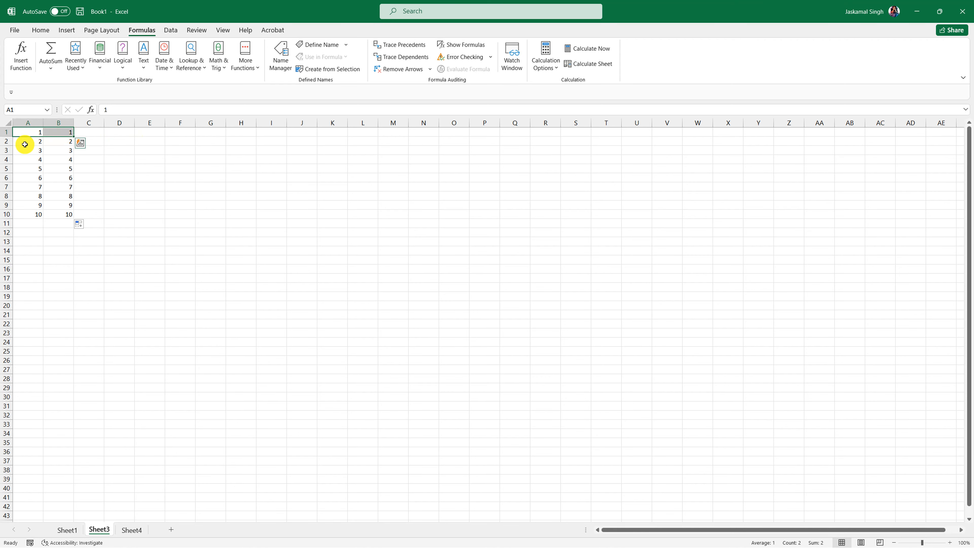
{"action": "left_click", "coordinate": [35, 134]}
{"action": "left_click", "coordinate": [117, 135]}
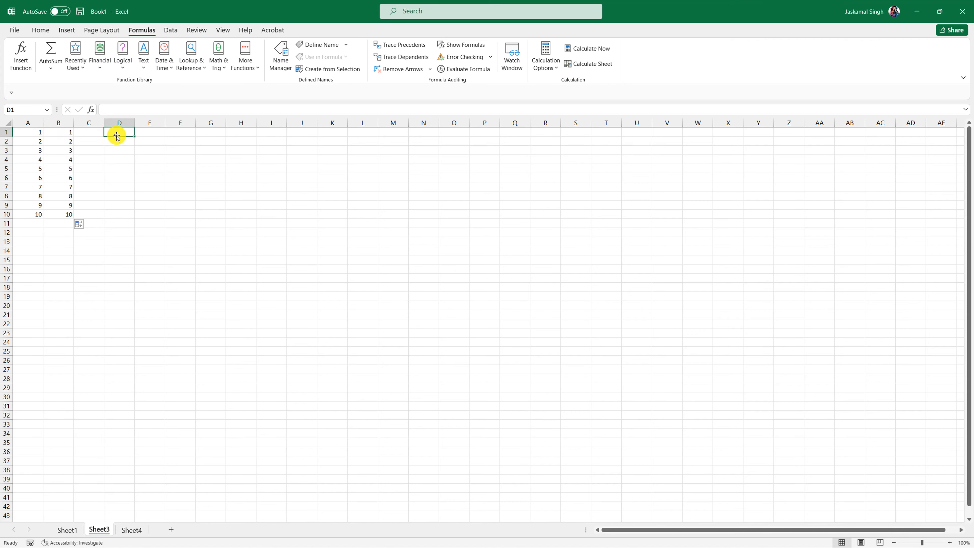
{"action": "left_click", "coordinate": [113, 141]}
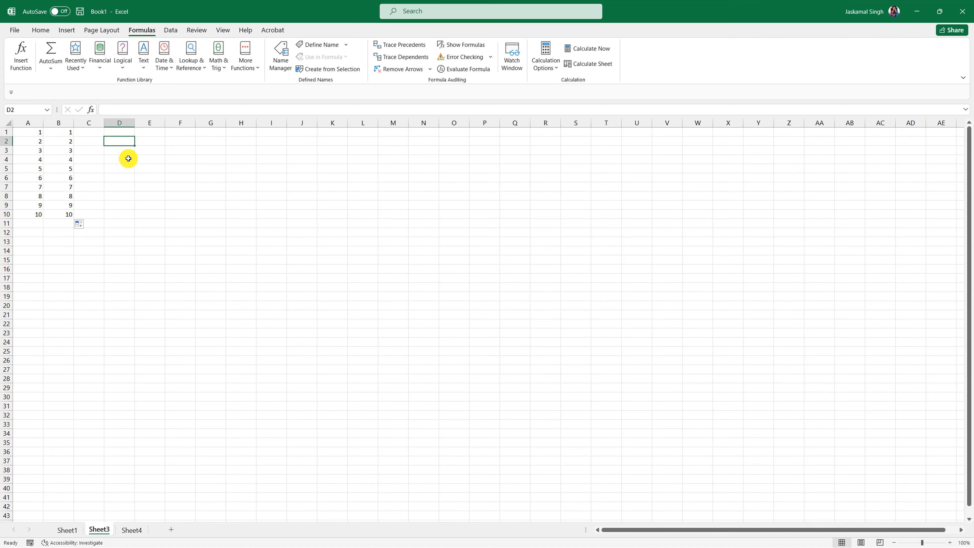
{"action": "left_click", "coordinate": [129, 149]}
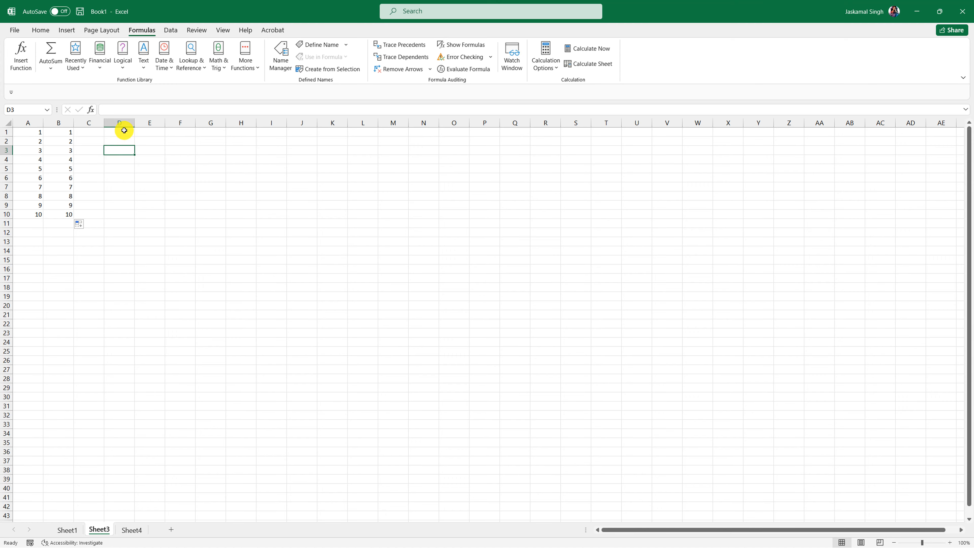
{"action": "left_click_drag", "start_coordinate": [124, 130], "coordinate": [124, 215]}
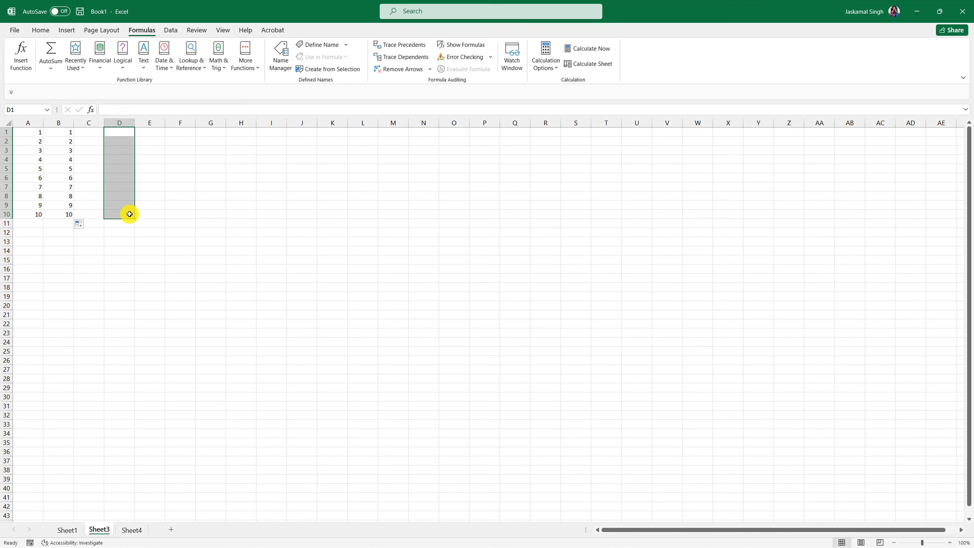
{"action": "left_click", "coordinate": [37, 134]}
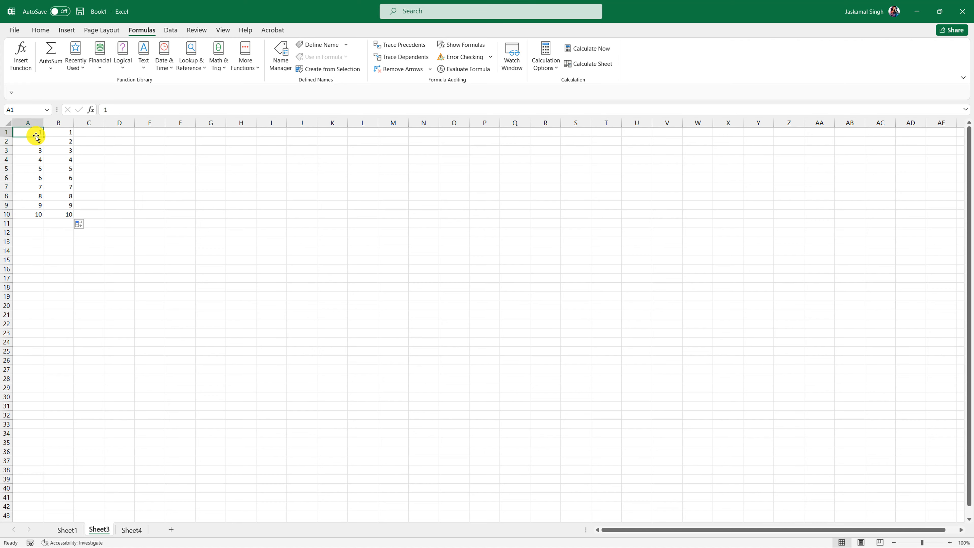
{"action": "left_click", "coordinate": [57, 133]}
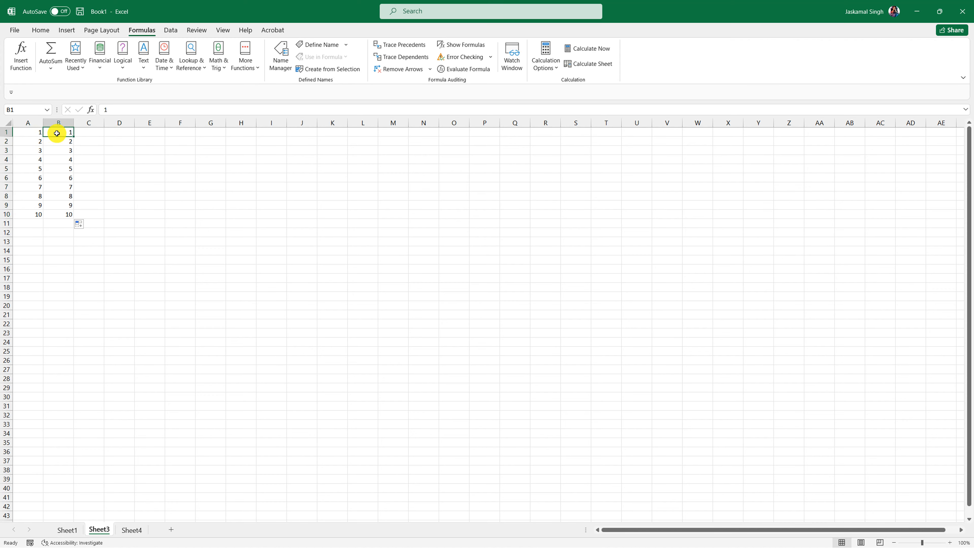
{"action": "left_click", "coordinate": [123, 133]}
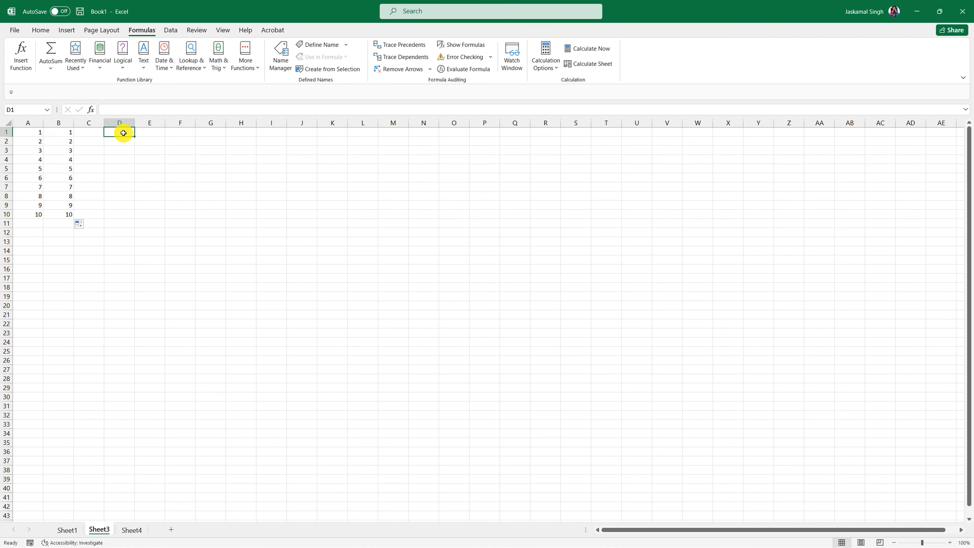
- Enter 1 in cell C1 and fill it down to C11 using the Fill Series option
{"action": "left_click", "coordinate": [89, 131]}
{"action": "type", "text": "1"}
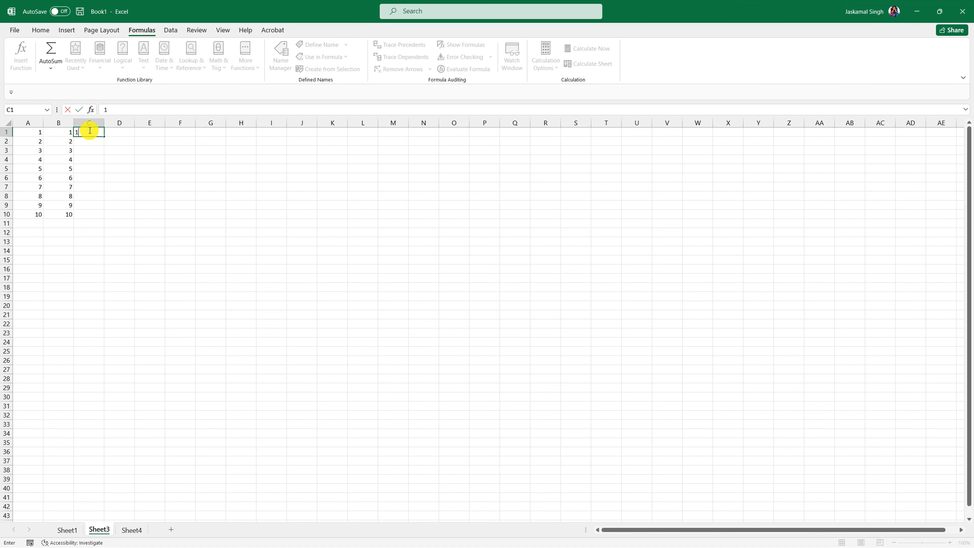
{"action": "key", "text": "Return"}
{"action": "left_click", "coordinate": [97, 130]}
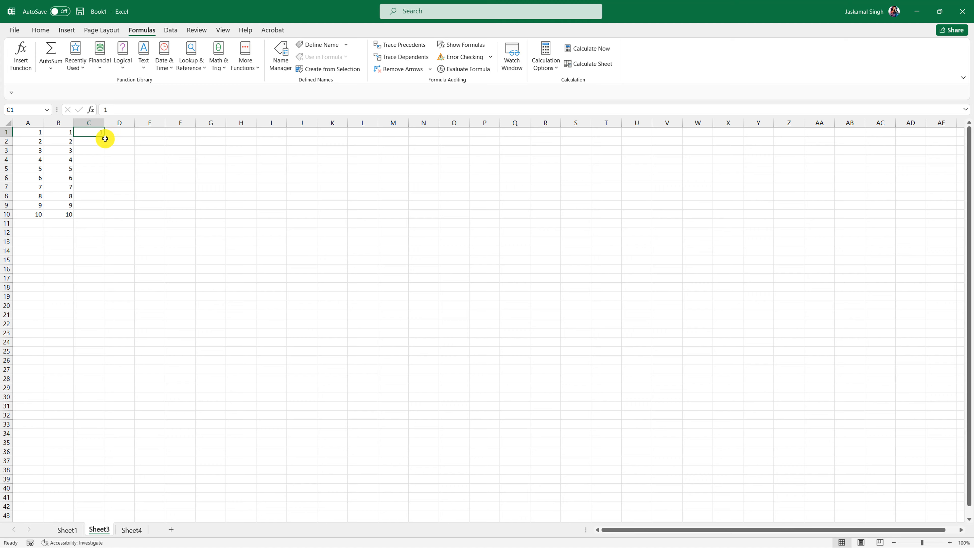
{"action": "left_click_drag", "start_coordinate": [103, 136], "coordinate": [103, 223]}
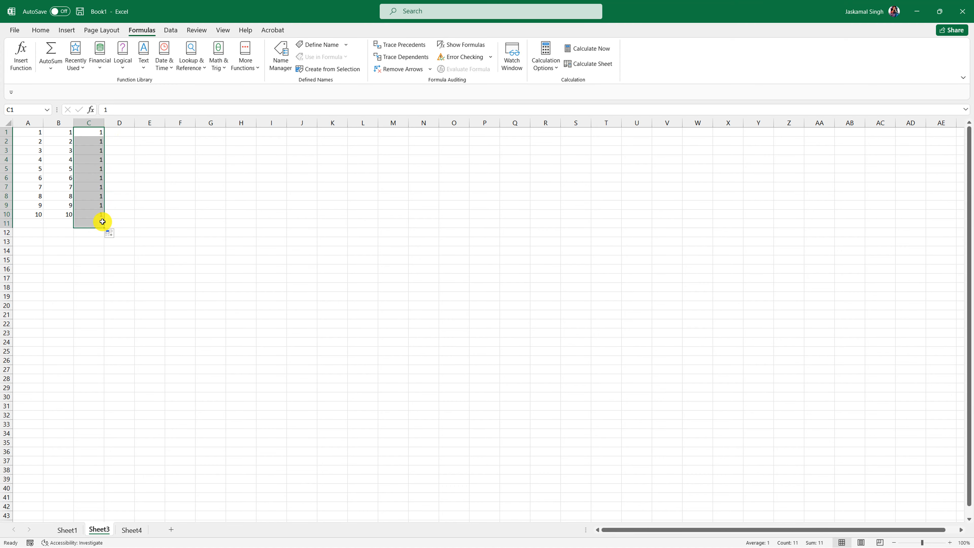
{"action": "left_click", "coordinate": [109, 233]}
{"action": "left_click", "coordinate": [129, 256]}
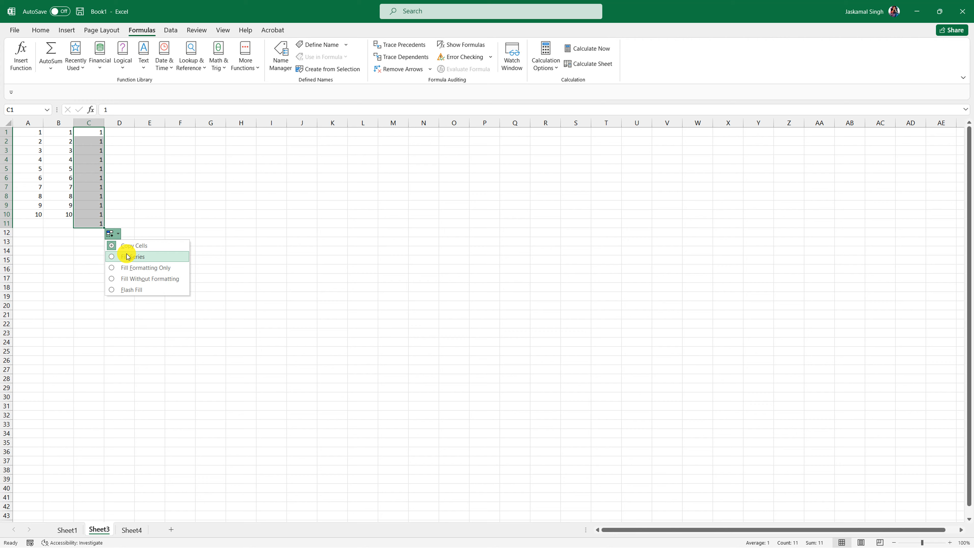
- Clear the surplus value in cell C11 and enter =SUM(A1:C1) in cell E1
{"action": "left_click", "coordinate": [86, 226]}
{"action": "key", "text": "Delete"}
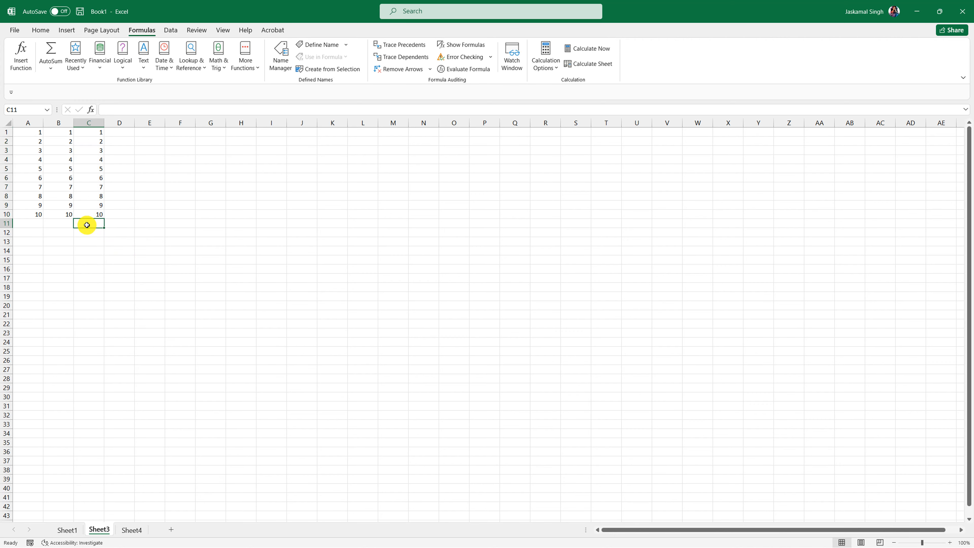
{"action": "left_click", "coordinate": [149, 133]}
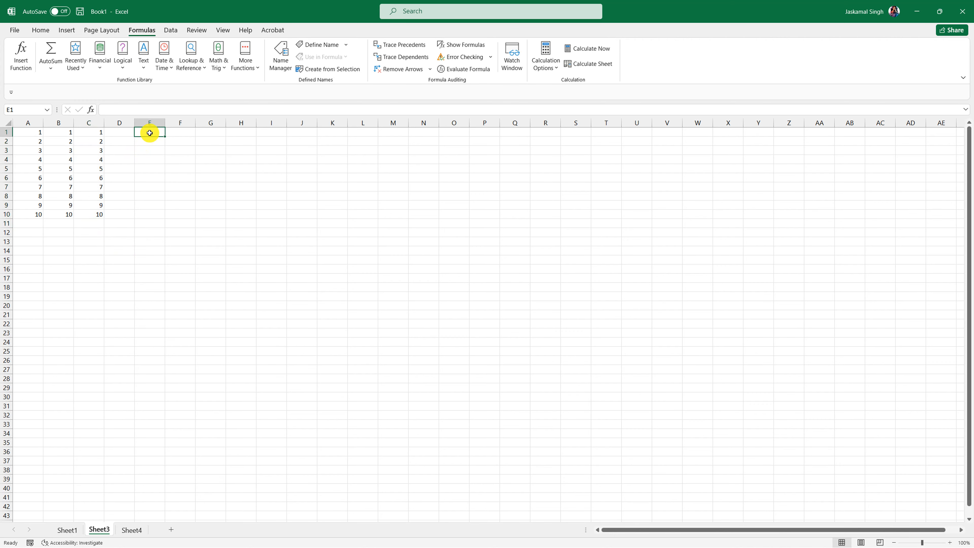
{"action": "type", "text": "="}
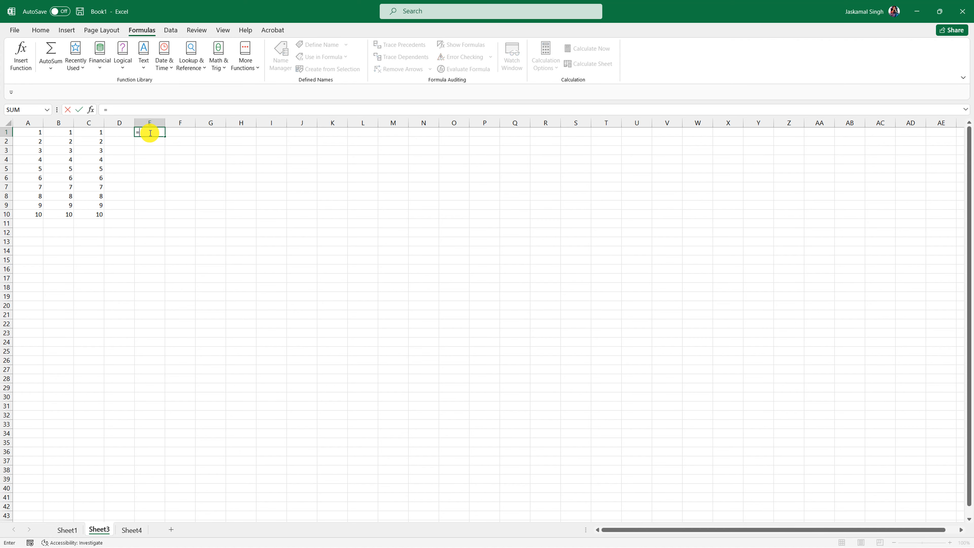
{"action": "type", "text": "sum("}
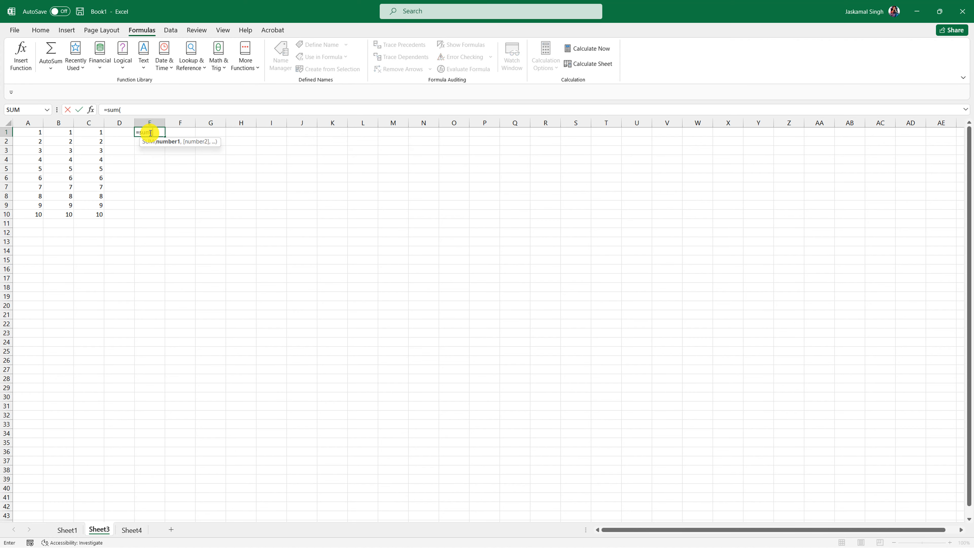
{"action": "type", "text": "A1:c1)"}
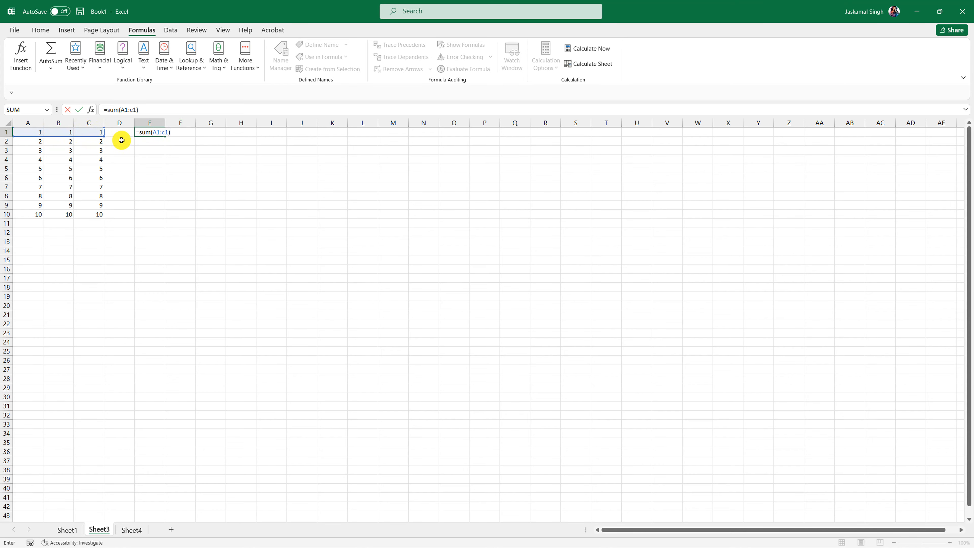
{"action": "left_click", "coordinate": [169, 132]}
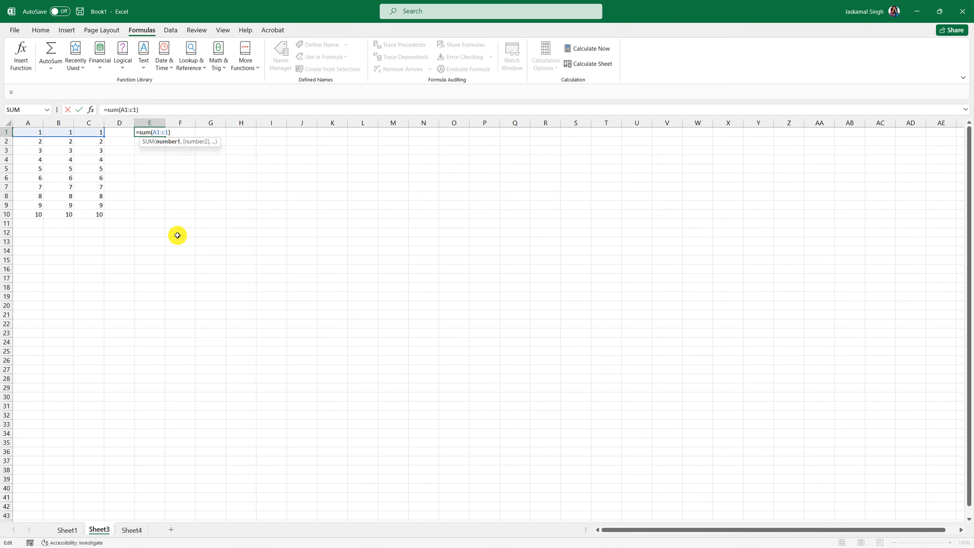
{"action": "type", "text": "1"}
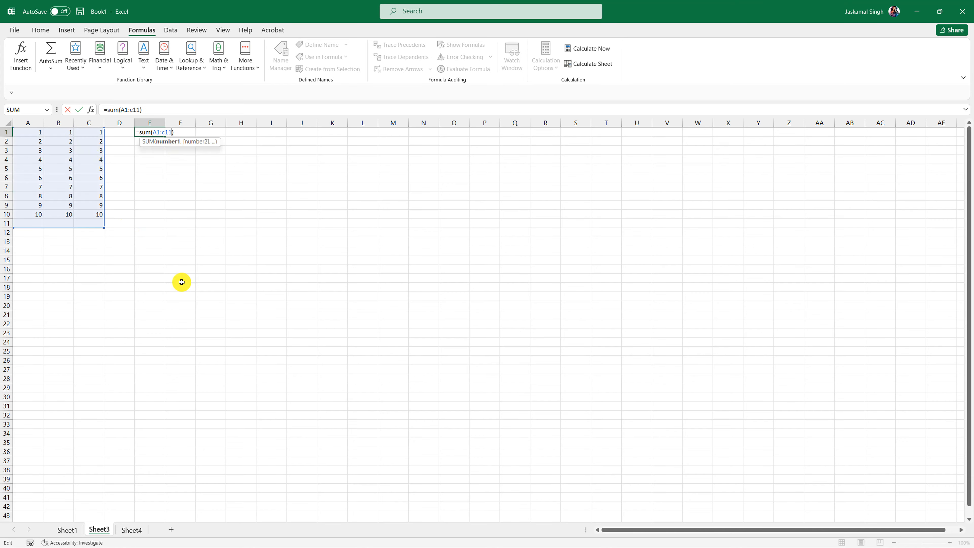
{"action": "key", "text": "BackSpace"}
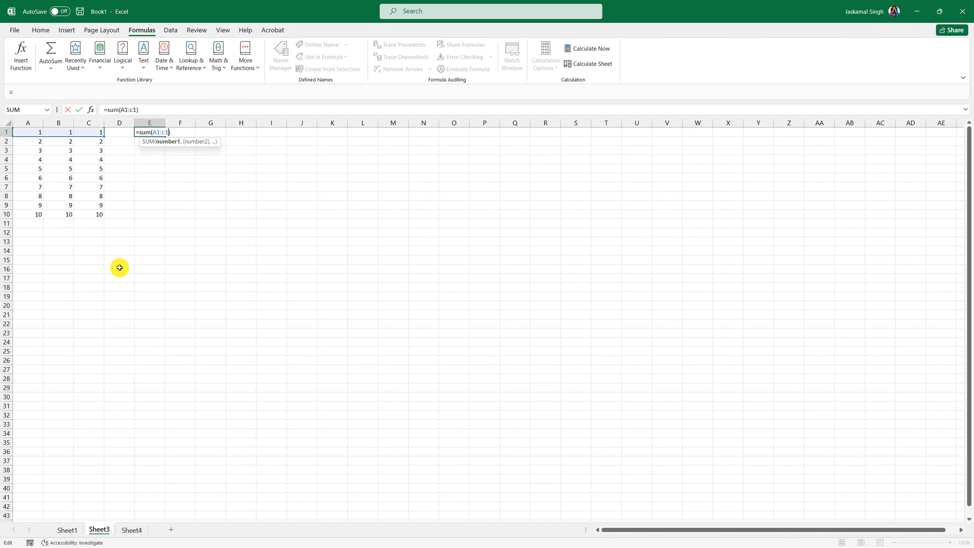
{"action": "key", "text": "Return"}
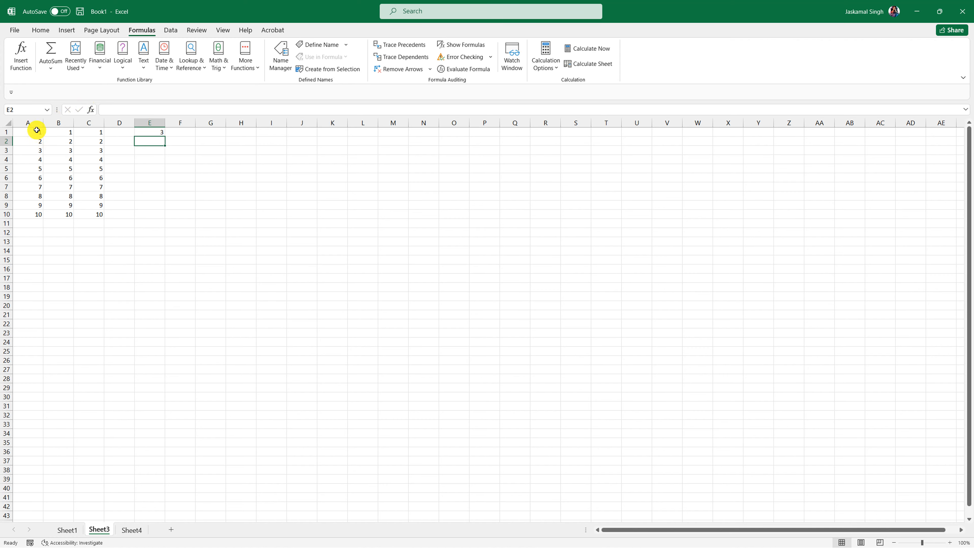
- Fill the SUM formula from E1 down to E10 and check the formula in E10
{"action": "left_click", "coordinate": [158, 134]}
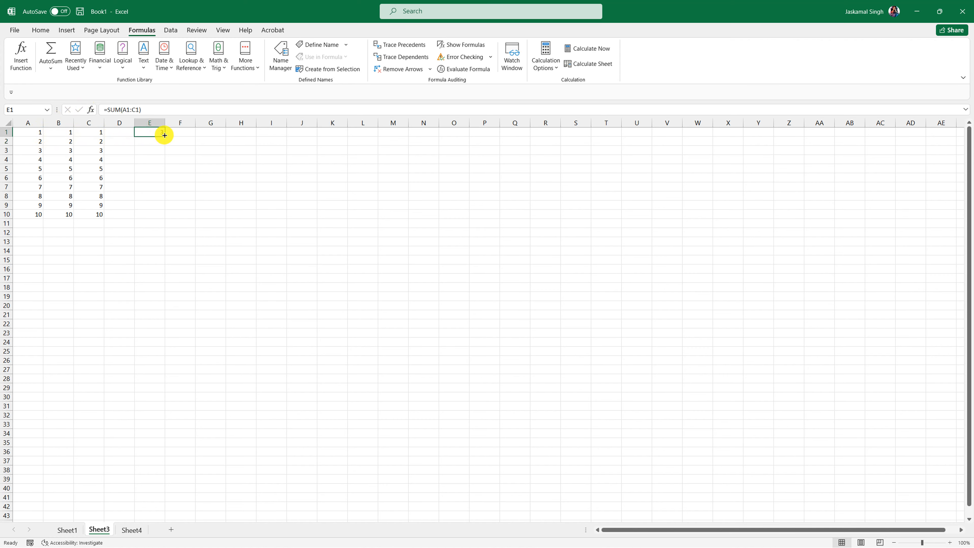
{"action": "left_click_drag", "start_coordinate": [165, 135], "coordinate": [161, 220]}
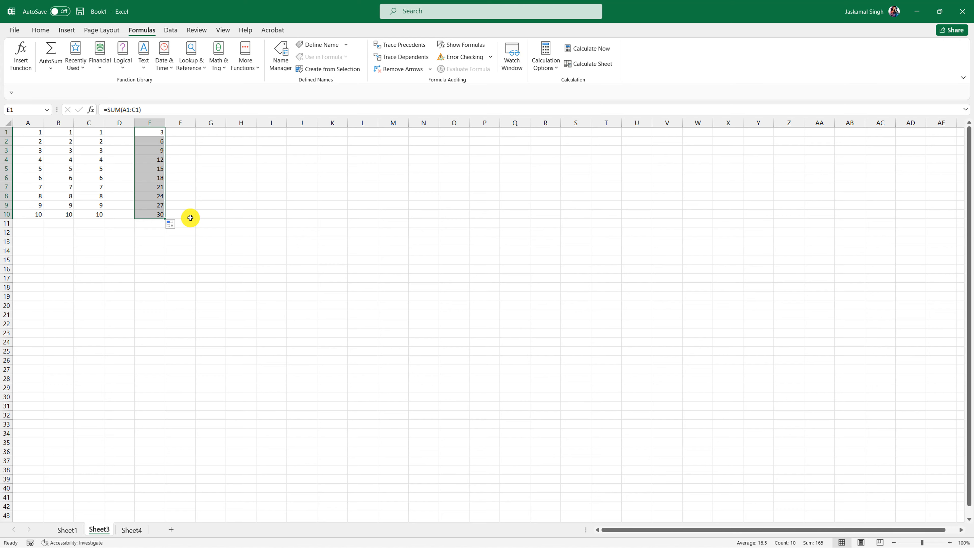
{"action": "left_click", "coordinate": [145, 214]}
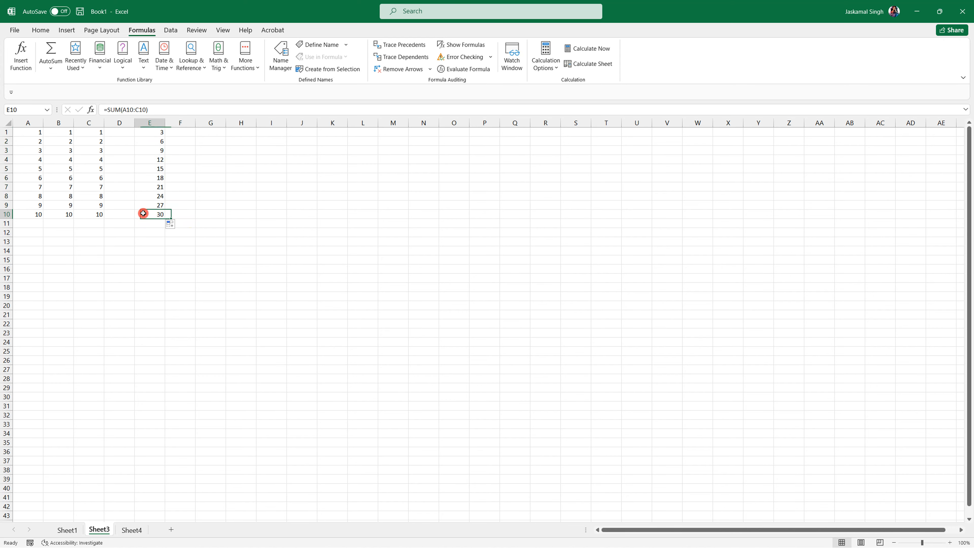
{"action": "left_click", "coordinate": [158, 134]}
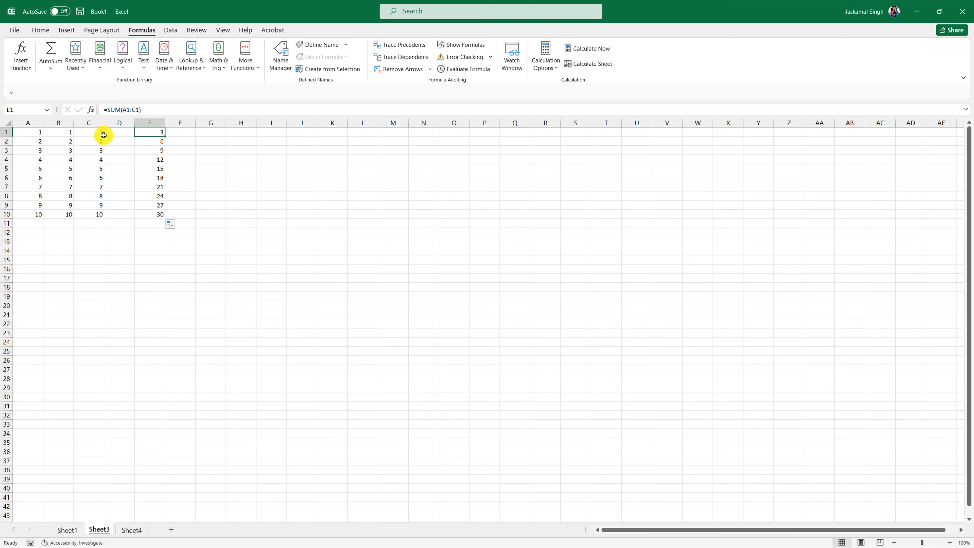
{"action": "left_click", "coordinate": [129, 109]}
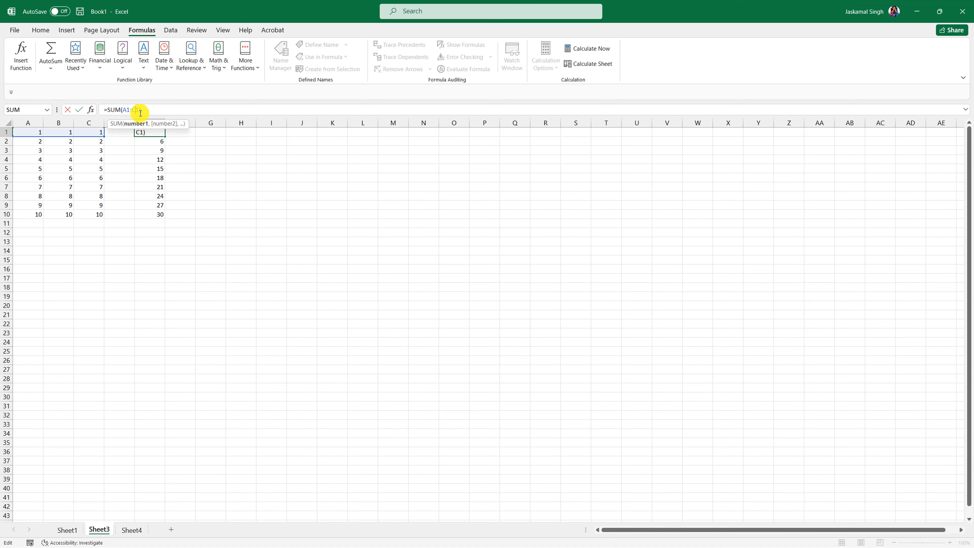
{"action": "key", "text": "F4"}
{"action": "key", "text": "F4"}
{"action": "key", "text": "F4"}
{"action": "left_click", "coordinate": [218, 150]}
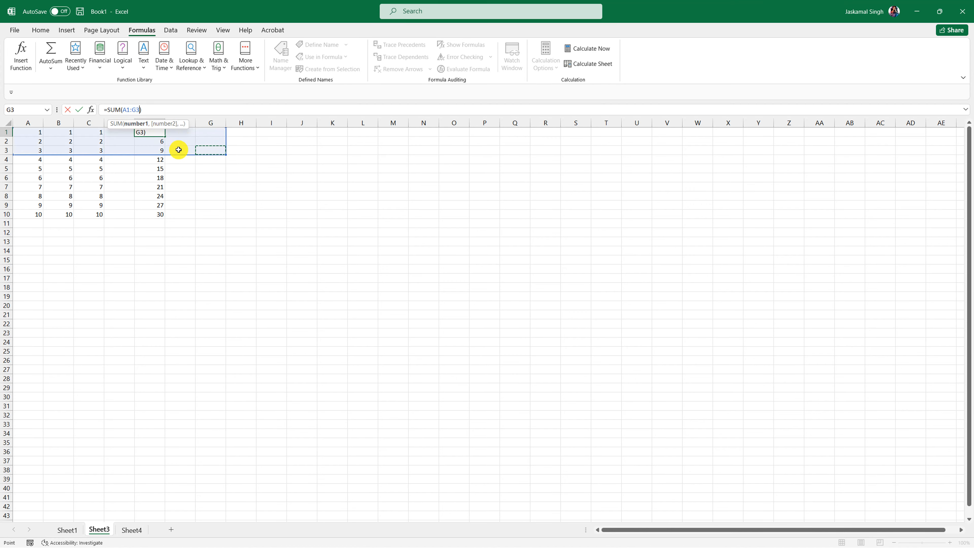
{"action": "key", "text": "Escape"}
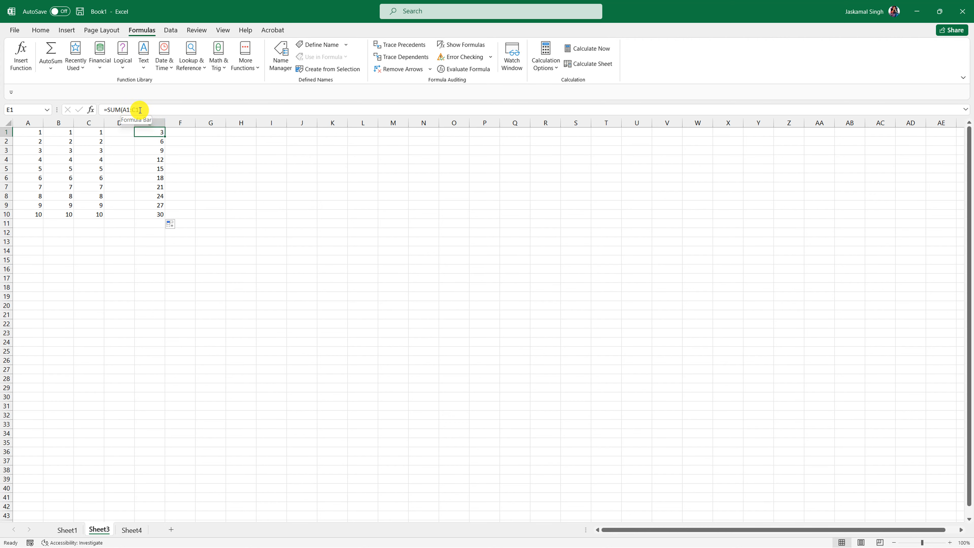
- Examine how the row references change in the filled SUM formulas from E2 to E5
{"action": "left_click", "coordinate": [154, 142]}
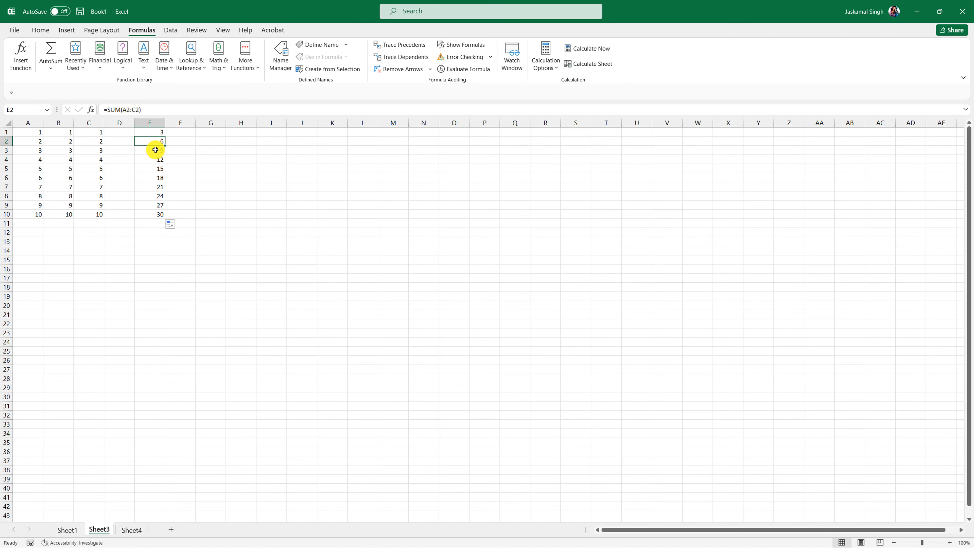
{"action": "left_click", "coordinate": [155, 150]}
{"action": "left_click", "coordinate": [153, 158]}
{"action": "left_click", "coordinate": [155, 170]}
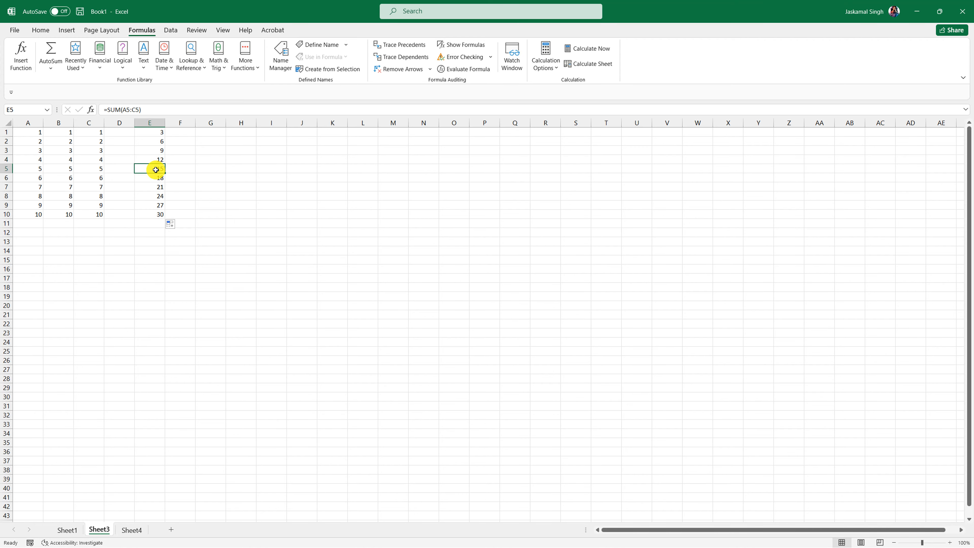
- Copy the SUM formula from E1 across to F1 to compare its column references, and clear F1
{"action": "left_click", "coordinate": [160, 135]}
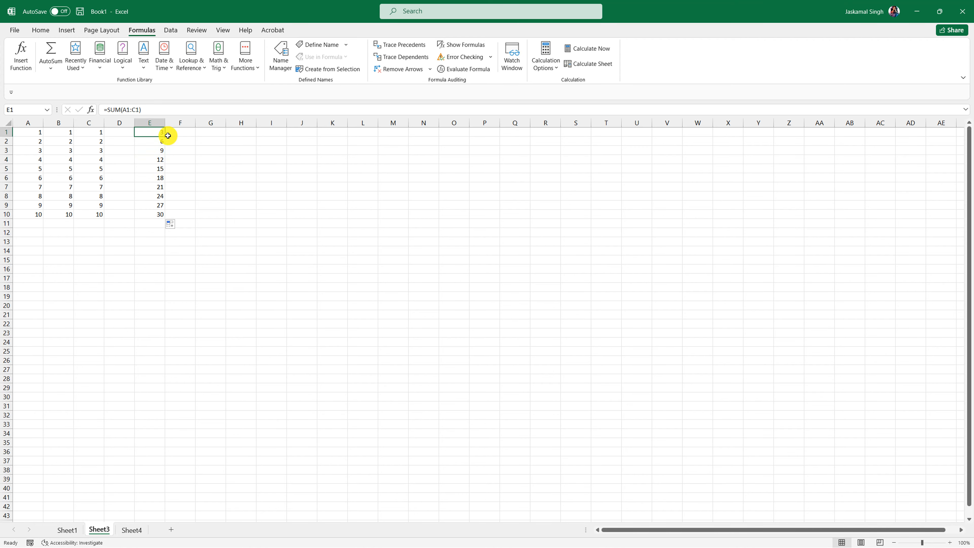
{"action": "left_click_drag", "start_coordinate": [163, 136], "coordinate": [183, 136]}
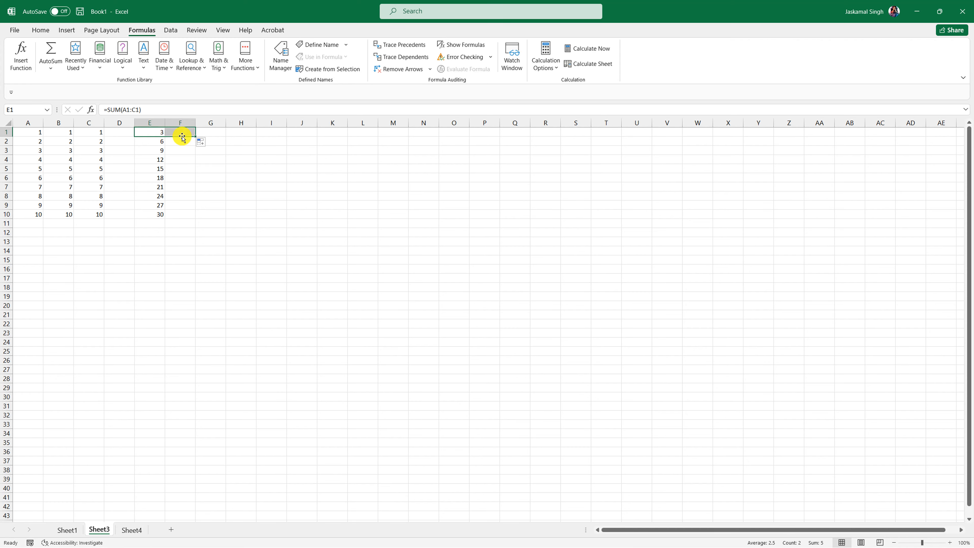
{"action": "left_click", "coordinate": [182, 142]}
{"action": "left_click", "coordinate": [184, 132]}
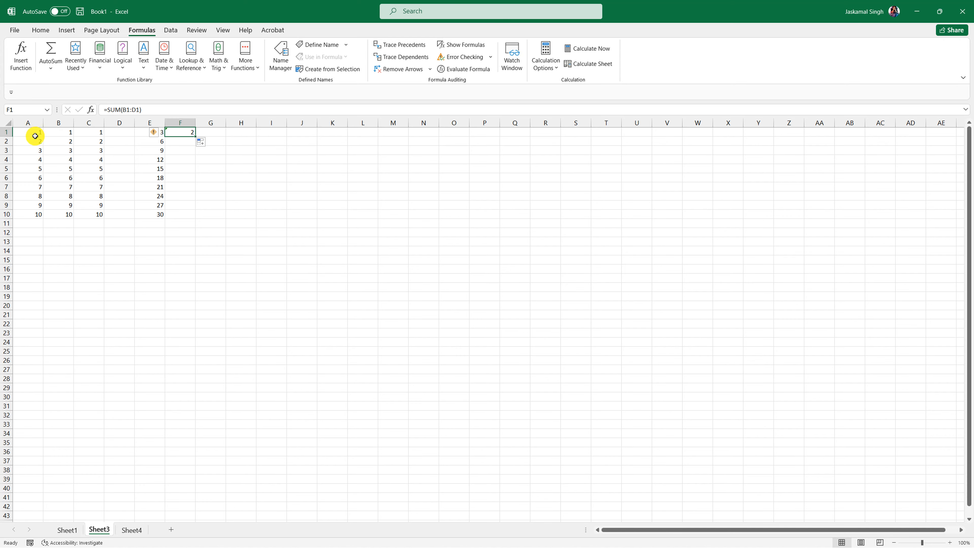
{"action": "left_click_drag", "start_coordinate": [35, 131], "coordinate": [117, 134]}
{"action": "left_click", "coordinate": [178, 131]}
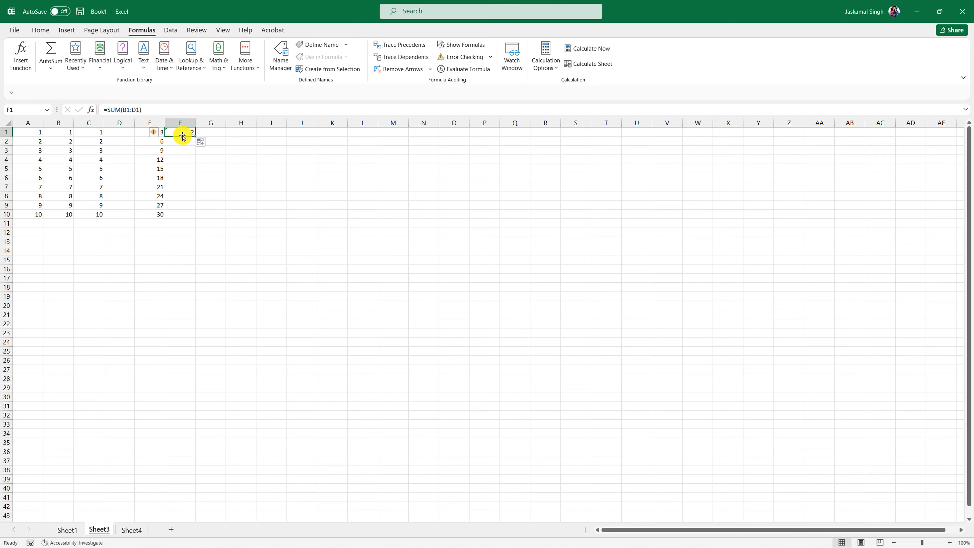
{"action": "key", "text": "Delete"}
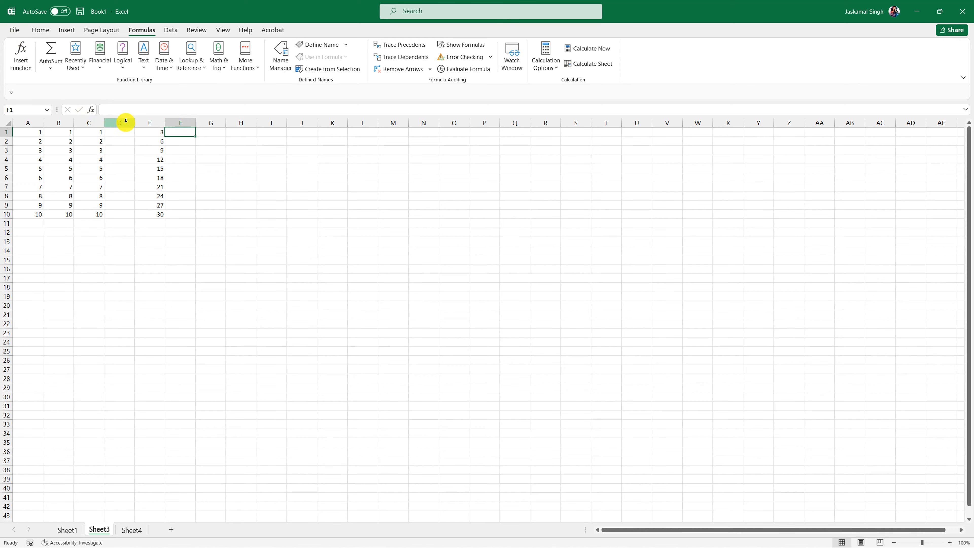
- Make the A1 reference in E1's formula absolute so it reads =SUM($A$1:C1)
{"action": "left_click", "coordinate": [150, 135]}
{"action": "left_click", "coordinate": [126, 108]}
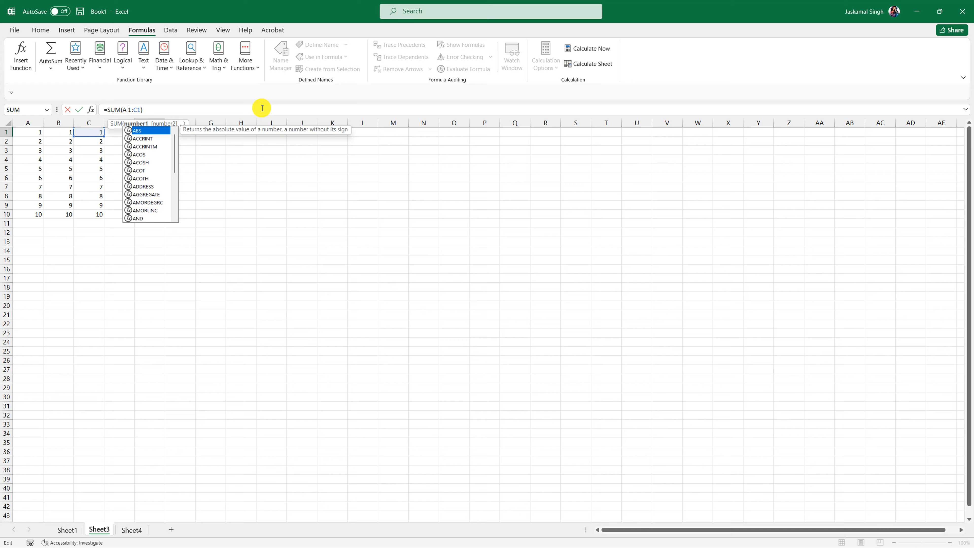
{"action": "key", "text": "BackSpace"}
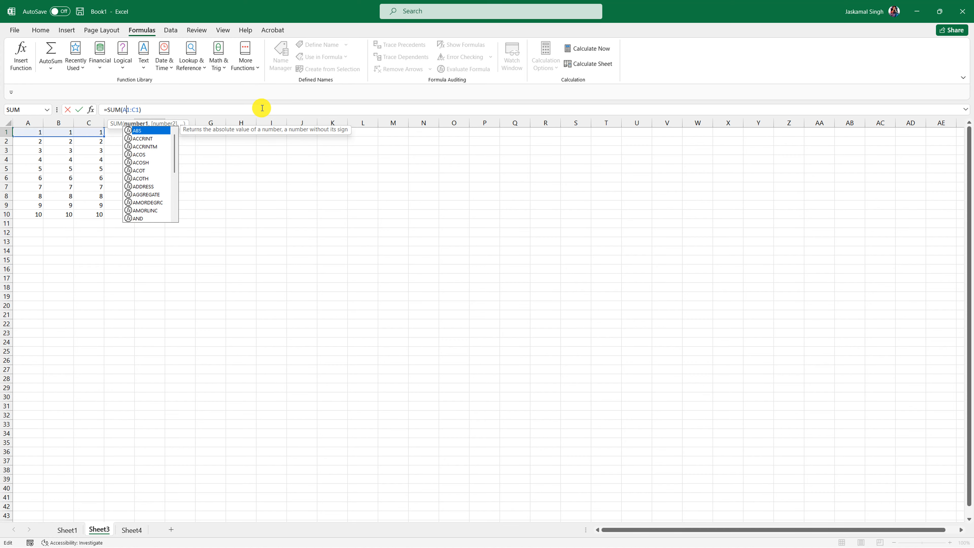
{"action": "key", "text": "F4"}
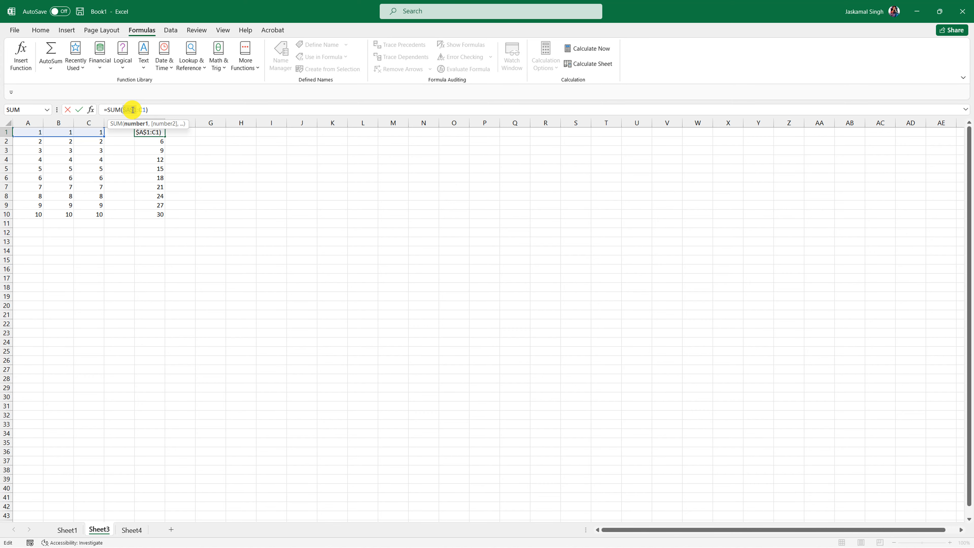
{"action": "key", "text": "ctrl+Return"}
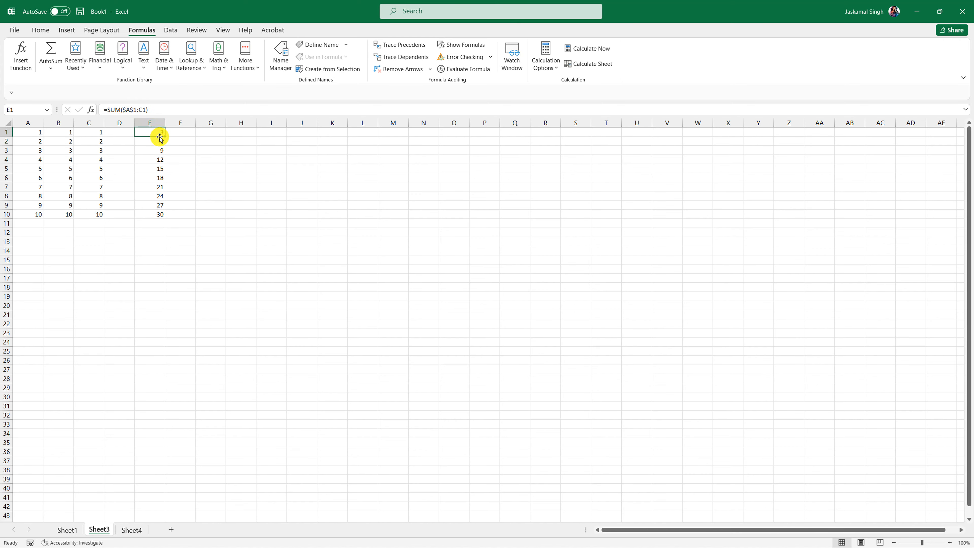
- Fill the absolute-reference formula from E1 down to E2 and check its range against the values in A1:C2
{"action": "left_click_drag", "start_coordinate": [164, 136], "coordinate": [166, 146]}
{"action": "left_click", "coordinate": [189, 148]}
{"action": "left_click", "coordinate": [163, 141]}
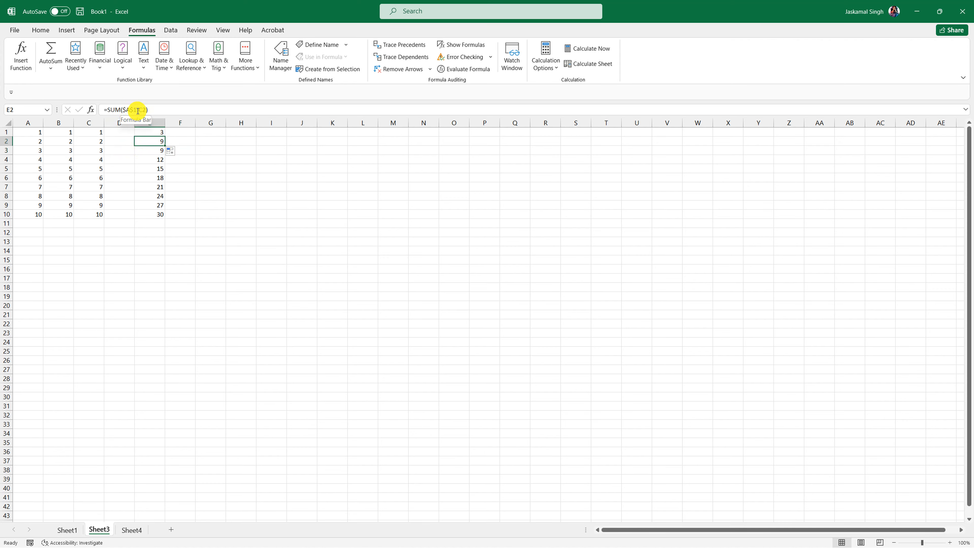
{"action": "left_click", "coordinate": [26, 131]}
{"action": "left_click_drag", "start_coordinate": [33, 137], "coordinate": [93, 143]}
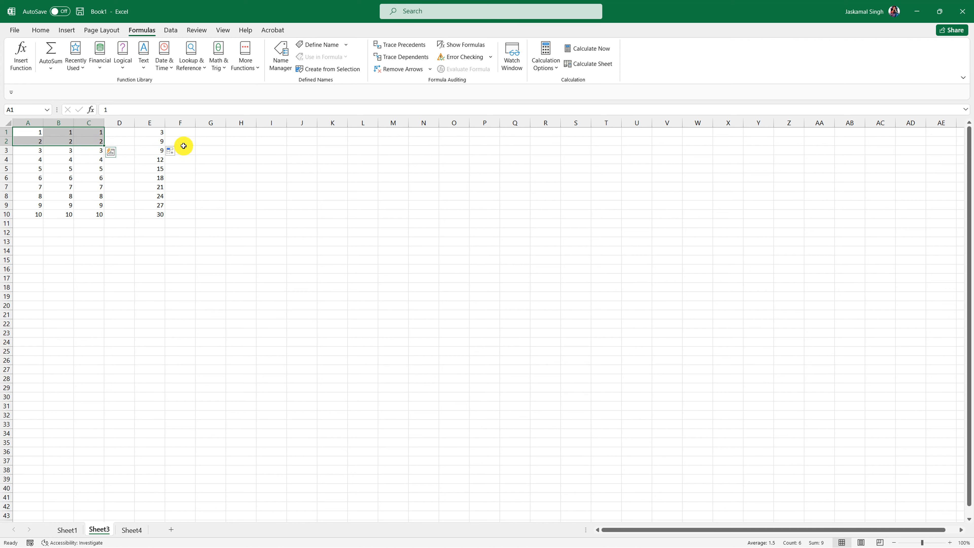
- Fill the formula from E2 down to E3 and check it against the values in A3:C3
{"action": "left_click", "coordinate": [143, 140]}
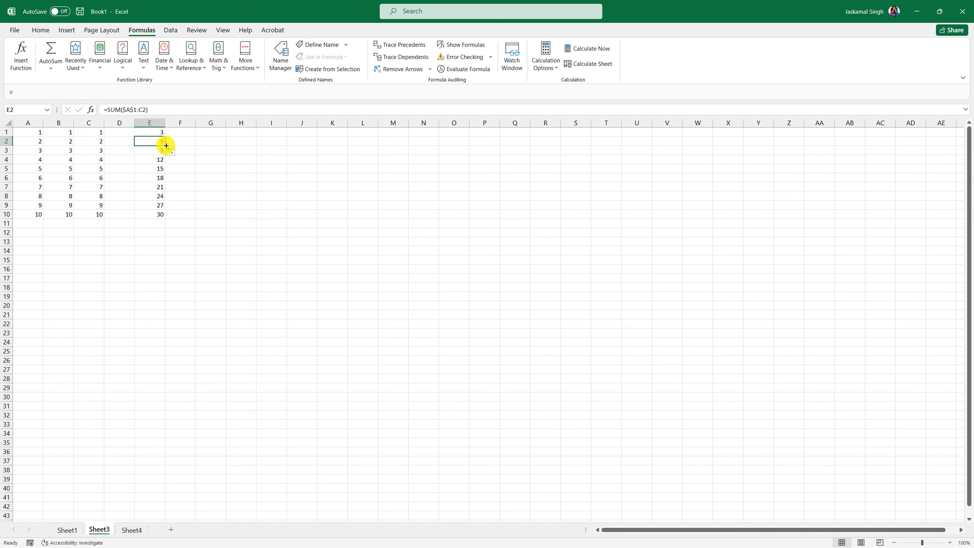
{"action": "left_click_drag", "start_coordinate": [165, 145], "coordinate": [164, 155]}
{"action": "left_click", "coordinate": [149, 151]}
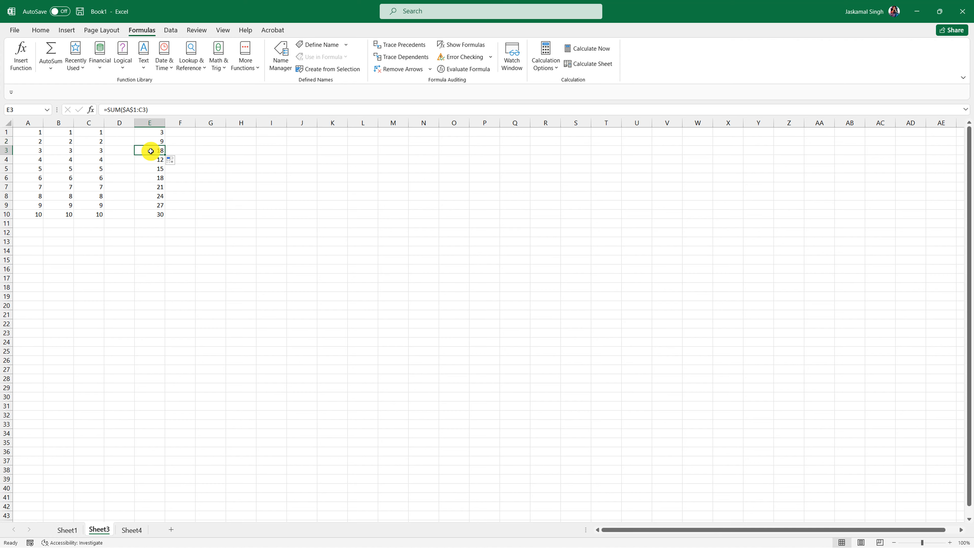
{"action": "left_click", "coordinate": [88, 149]}
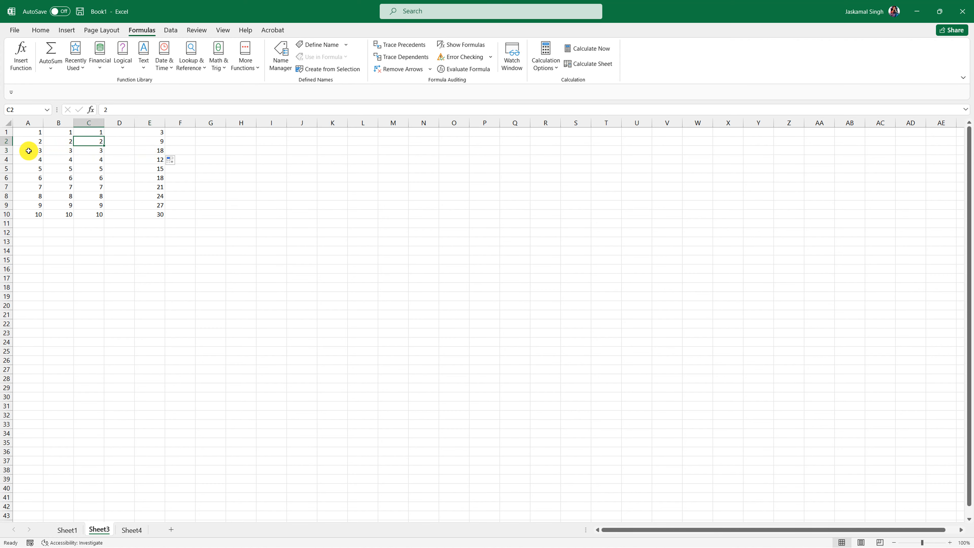
{"action": "left_click_drag", "start_coordinate": [26, 150], "coordinate": [90, 148]}
- Compare the formulas in cells E3, E10 and E1
{"action": "left_click", "coordinate": [161, 149]}
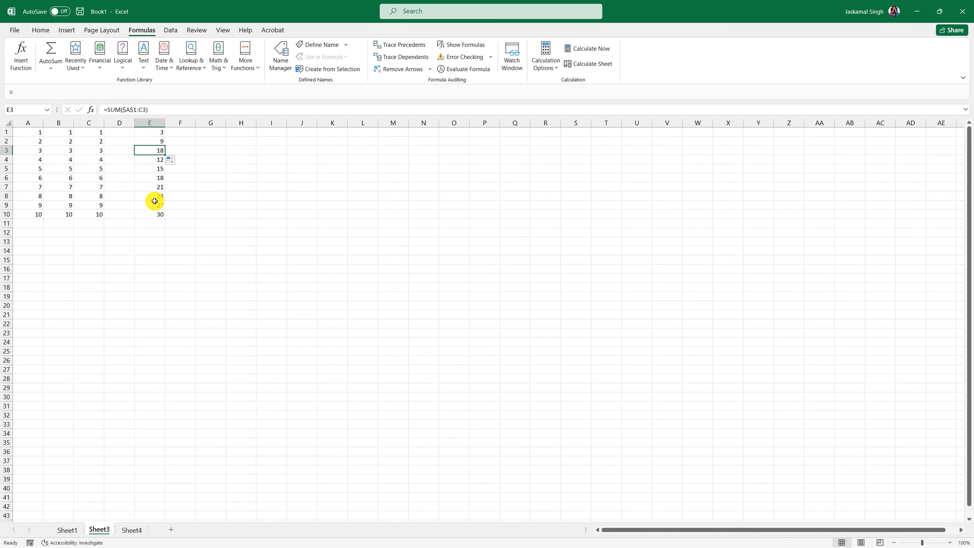
{"action": "left_click", "coordinate": [155, 216]}
{"action": "left_click", "coordinate": [148, 148]}
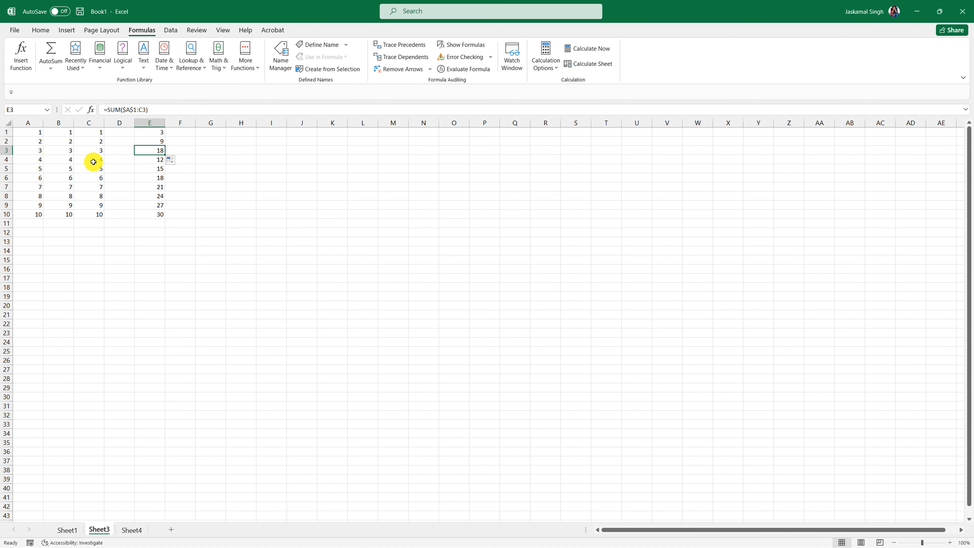
{"action": "left_click", "coordinate": [154, 132]}
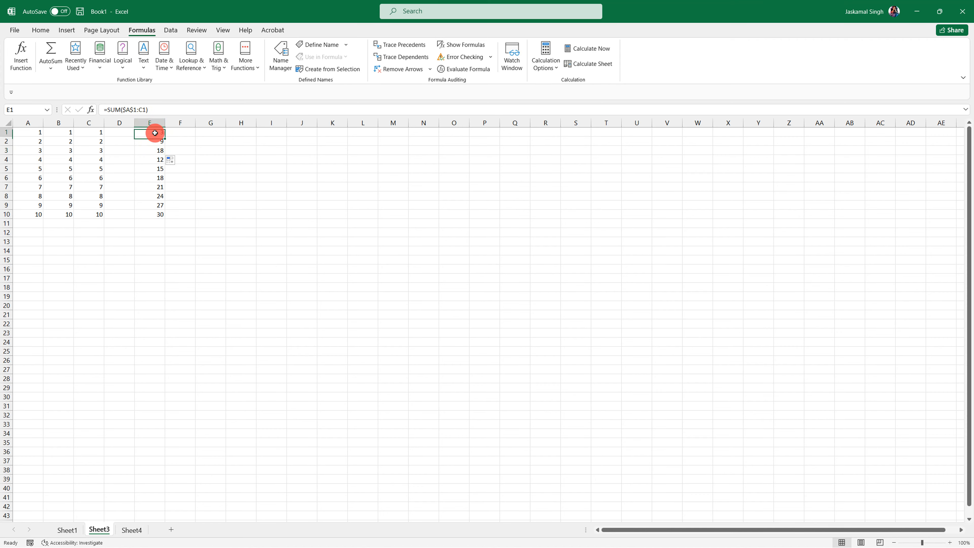
- Change the formula in E1 to lock only the column of its first reference, =SUM($A1:C1)
{"action": "left_click", "coordinate": [128, 110]}
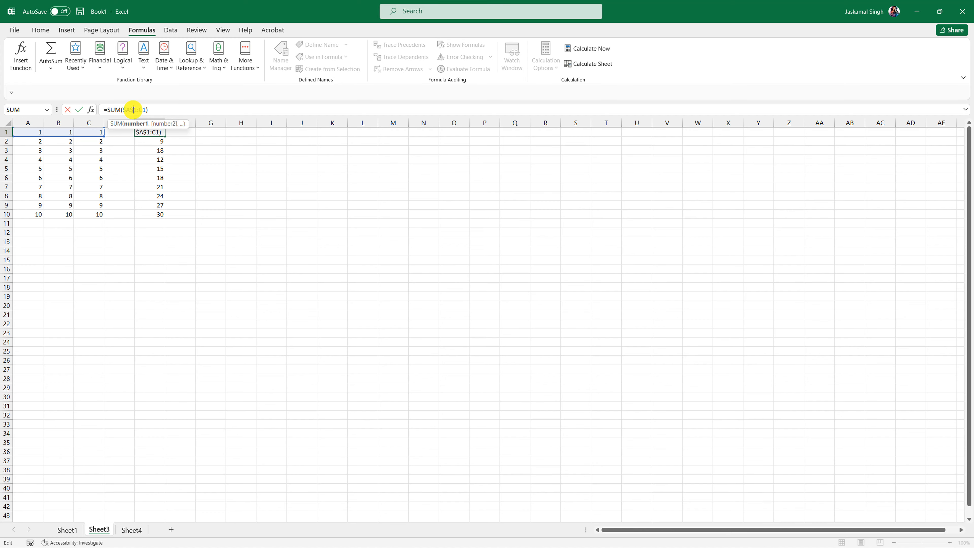
{"action": "left_click", "coordinate": [133, 110]}
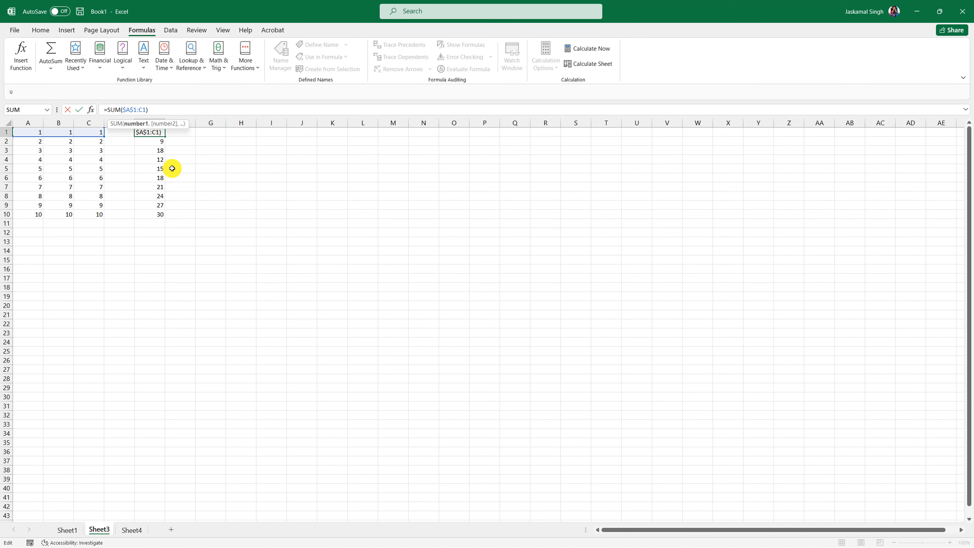
{"action": "key", "text": "BackSpace"}
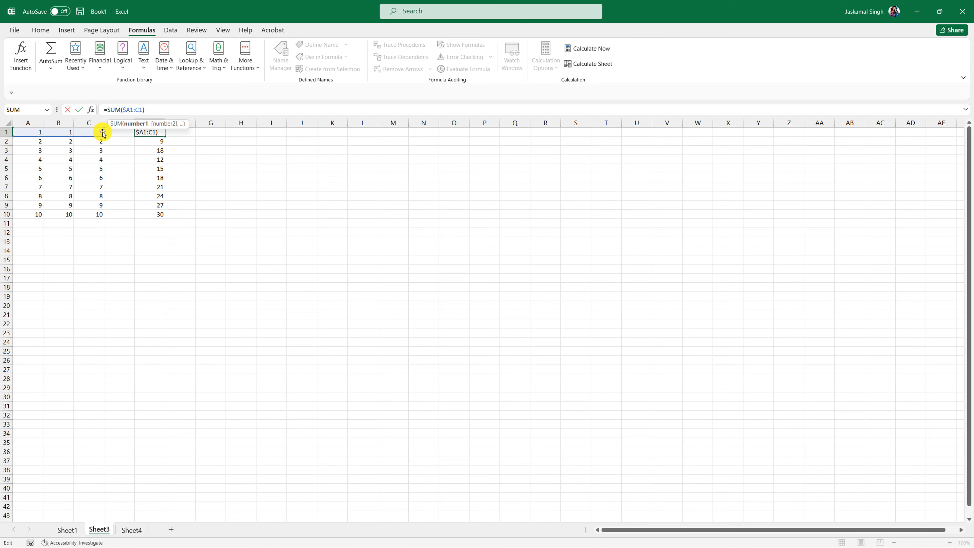
{"action": "key", "text": "Return"}
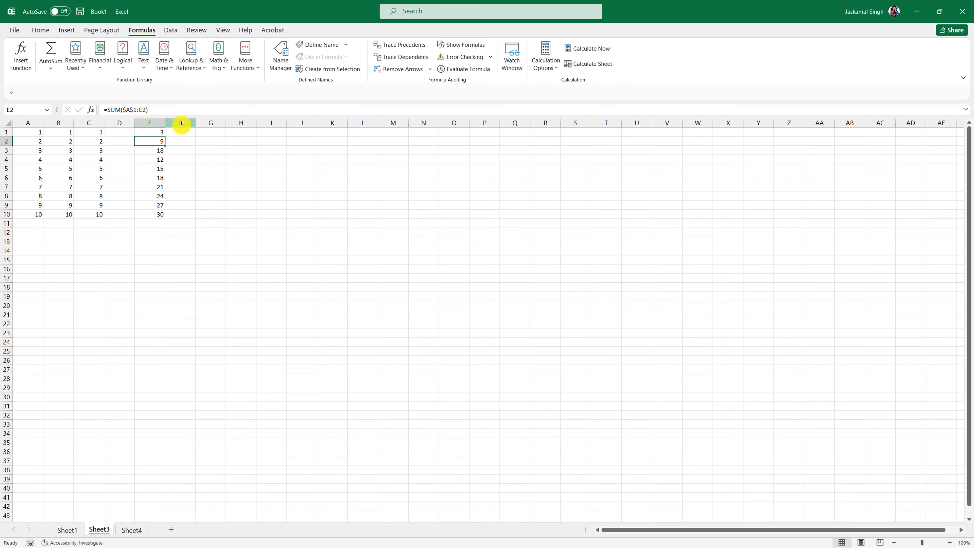
- Fill the column-locked formula from E1 down to E2 and check the formula in E2
{"action": "left_click", "coordinate": [166, 134]}
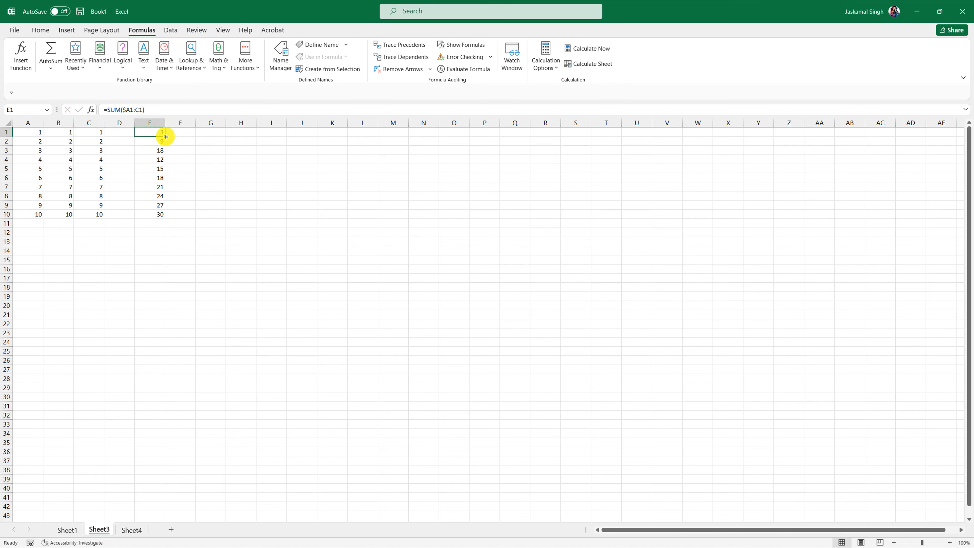
{"action": "left_click_drag", "start_coordinate": [165, 137], "coordinate": [168, 148]}
{"action": "left_click", "coordinate": [156, 143]}
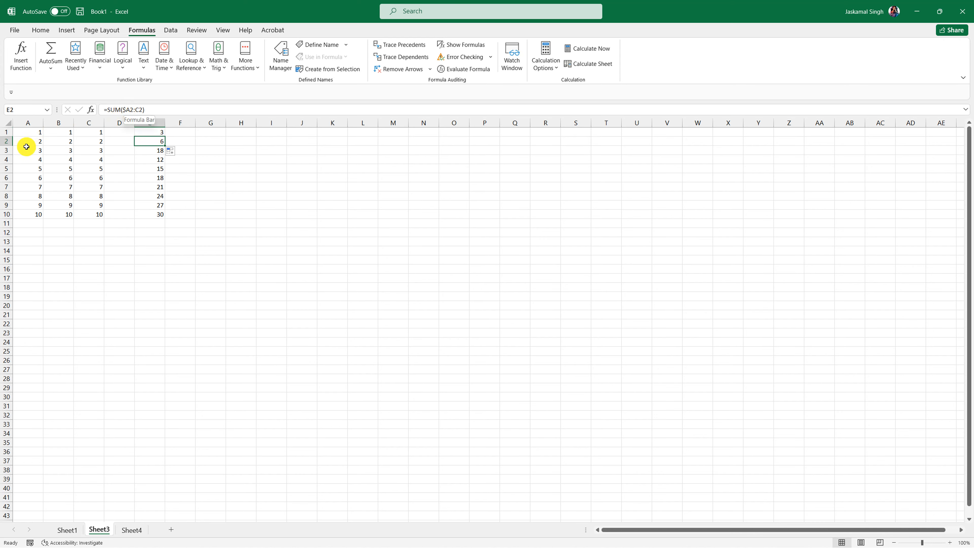
- Fill the formula from E2 across to F2 and inspect the range it references
{"action": "left_click_drag", "start_coordinate": [166, 145], "coordinate": [186, 146]}
{"action": "left_click", "coordinate": [187, 141]}
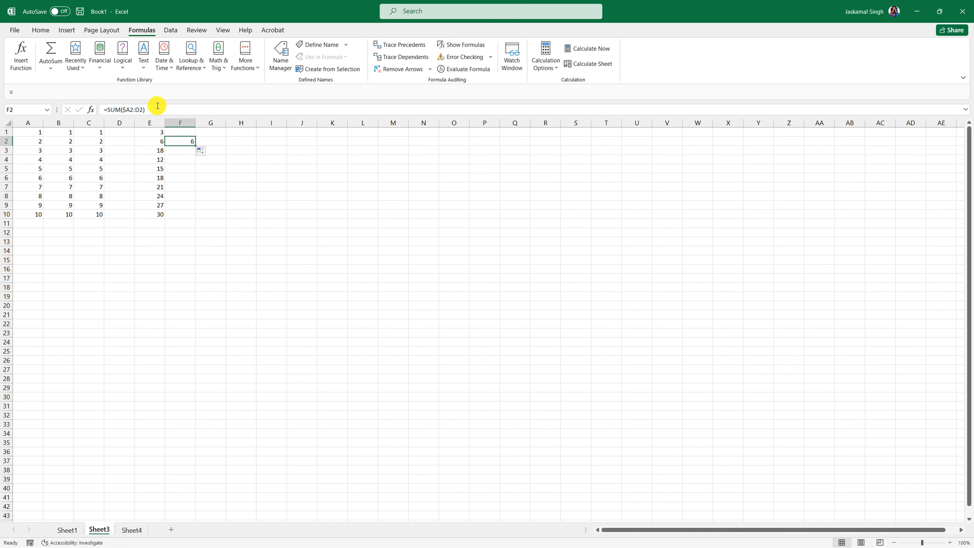
{"action": "left_click", "coordinate": [125, 109]}
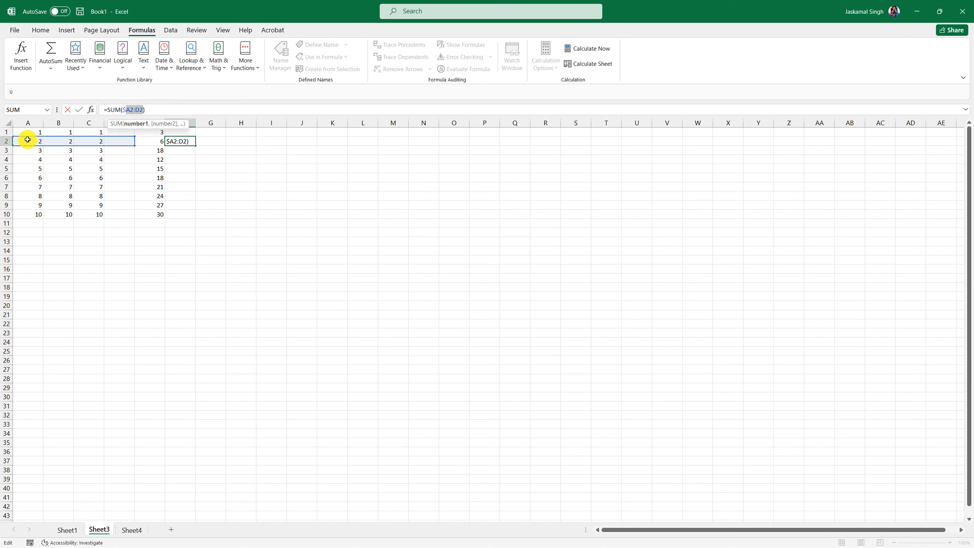
{"action": "key", "text": "Escape"}
- Compare the formula in F2 with the cells in A2:D2 and clear F2
{"action": "left_click", "coordinate": [61, 132]}
{"action": "left_click_drag", "start_coordinate": [61, 132], "coordinate": [118, 134]}
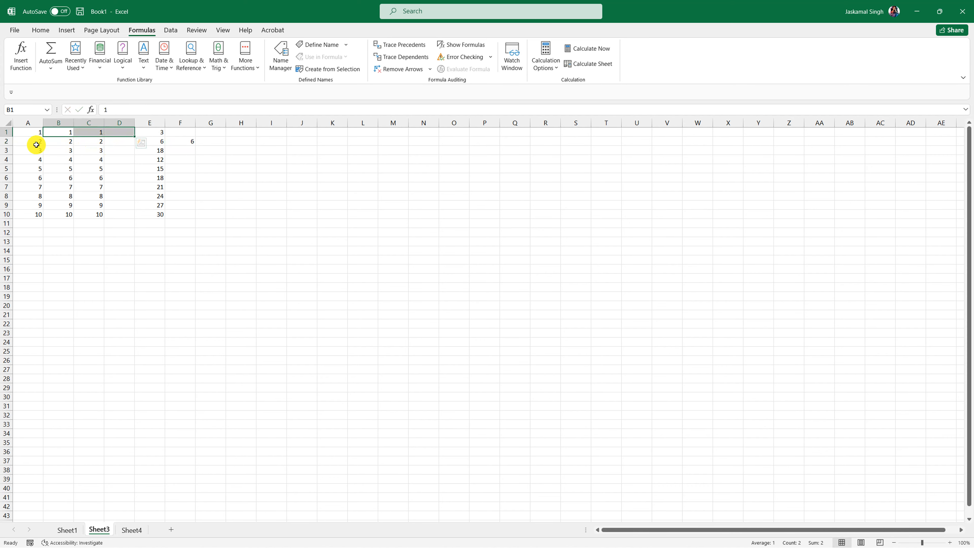
{"action": "left_click_drag", "start_coordinate": [34, 144], "coordinate": [114, 145]}
{"action": "left_click", "coordinate": [187, 141]}
{"action": "left_click", "coordinate": [124, 110]}
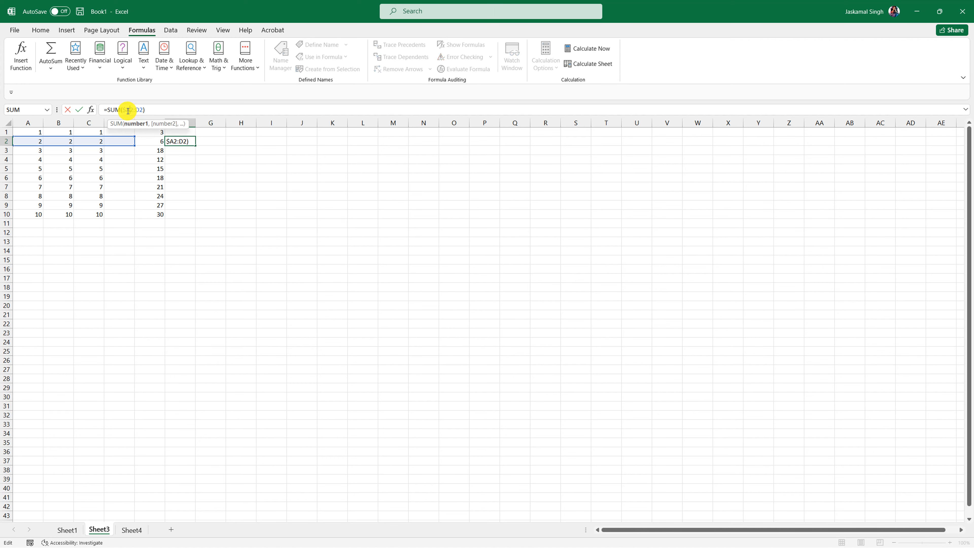
{"action": "key", "text": "Return"}
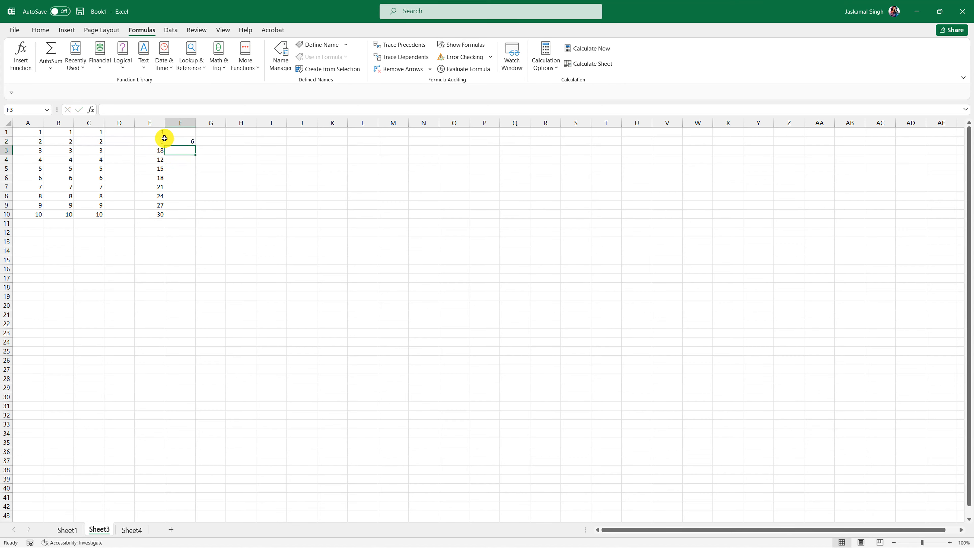
{"action": "left_click", "coordinate": [180, 143]}
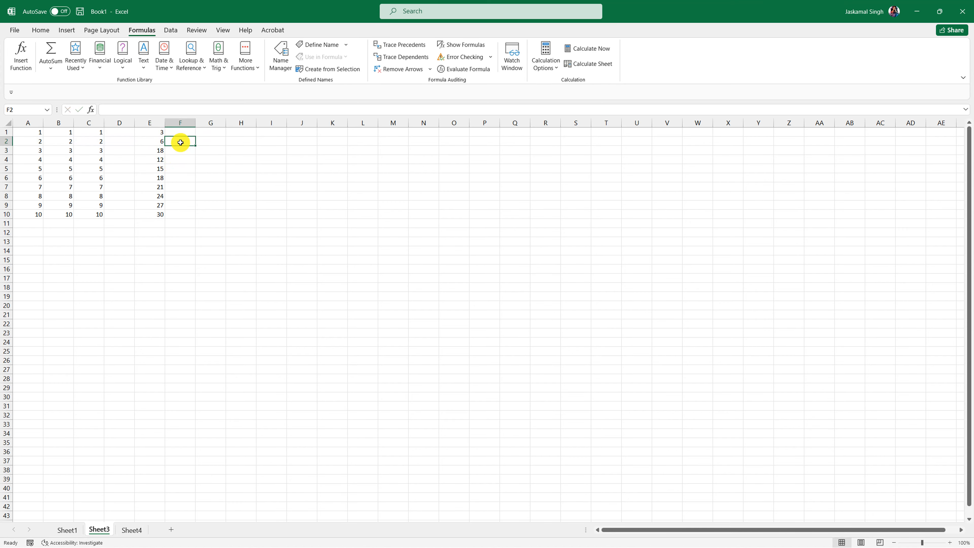
- Change the formula in E2 to lock only the row of its first reference, =SUM(A$2:C2)
{"action": "left_click", "coordinate": [156, 142]}
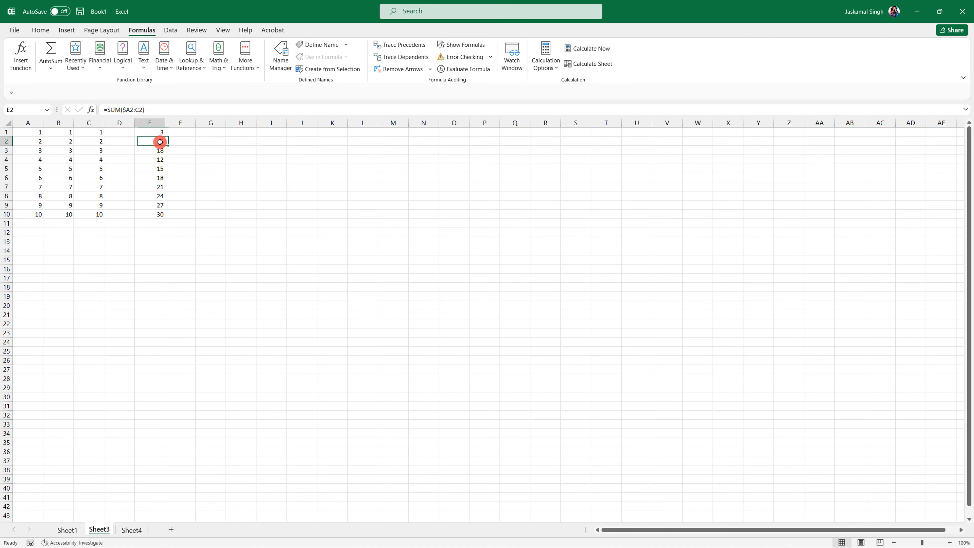
{"action": "left_click", "coordinate": [132, 110]}
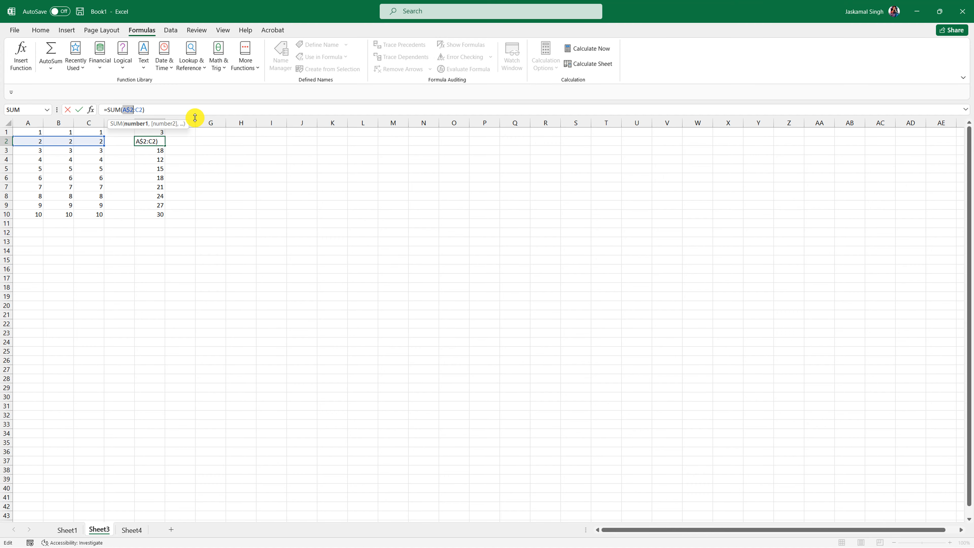
{"action": "key", "text": "Return"}
- Fill the row-locked formula from E2 down to E3 and check its range against the values in A2:C3
{"action": "left_click", "coordinate": [166, 144]}
{"action": "mouse_move", "coordinate": [166, 145]}
{"action": "left_mouse_down"}
{"action": "mouse_move", "coordinate": [162, 207]}
{"action": "mouse_move", "coordinate": [167, 154]}
{"action": "left_mouse_up"}
{"action": "left_click", "coordinate": [175, 148]}
{"action": "left_click", "coordinate": [160, 148]}
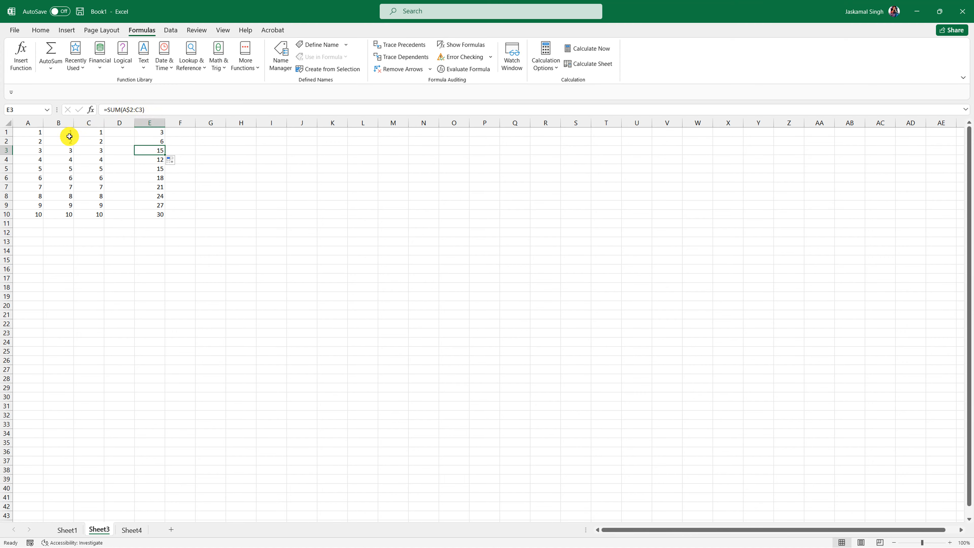
{"action": "left_click_drag", "start_coordinate": [27, 145], "coordinate": [86, 146]}
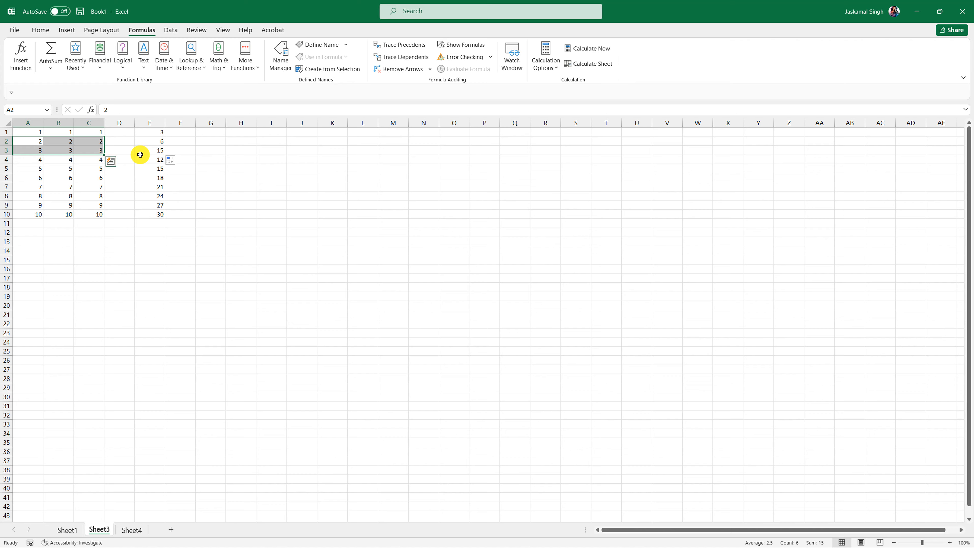
- Fill the formula from E3 down to E4 and check the formula in E4
{"action": "left_click", "coordinate": [155, 150]}
{"action": "left_click_drag", "start_coordinate": [165, 155], "coordinate": [163, 157]}
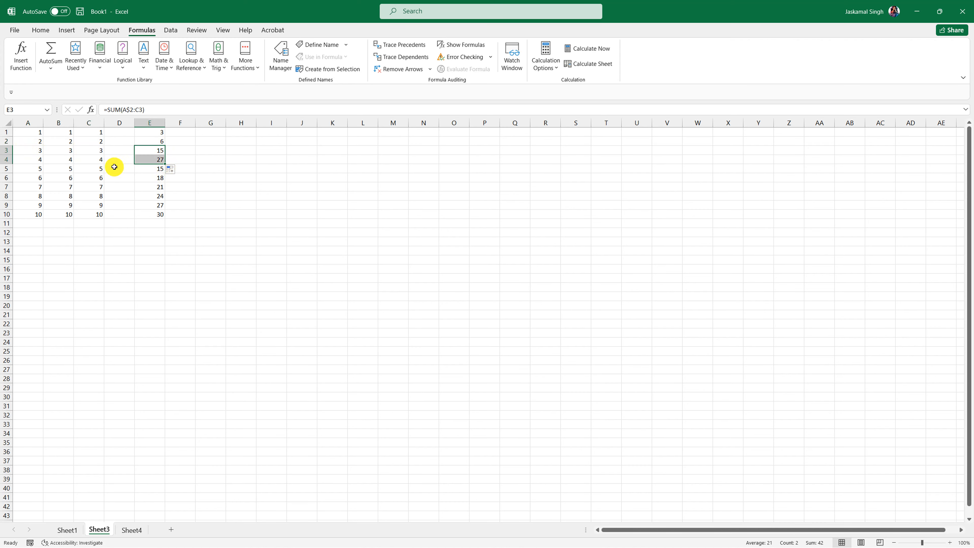
{"action": "left_click", "coordinate": [152, 159]}
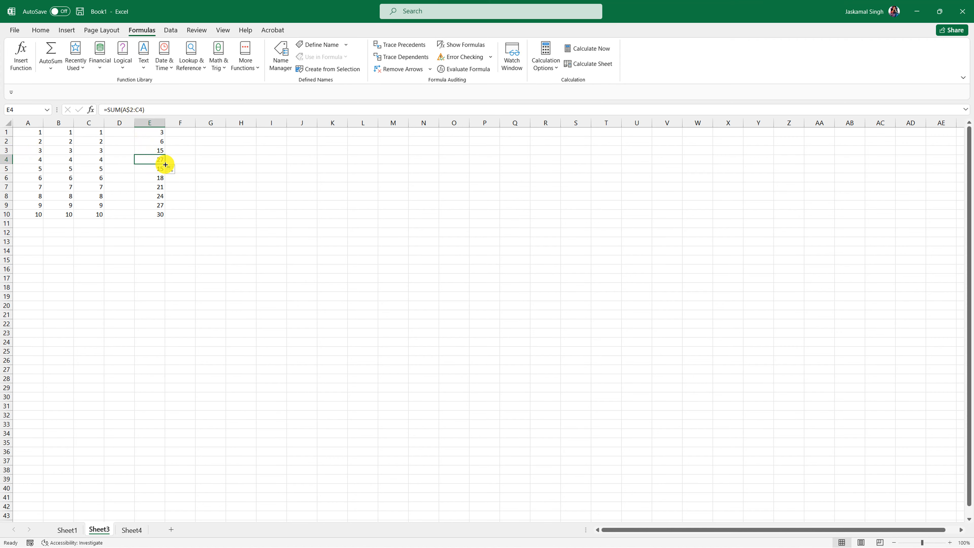
- Fill the formula from E4 across to F4, inspect its row-locked reference, and clear F4
{"action": "left_click_drag", "start_coordinate": [165, 164], "coordinate": [185, 161]}
{"action": "left_click", "coordinate": [185, 161]}
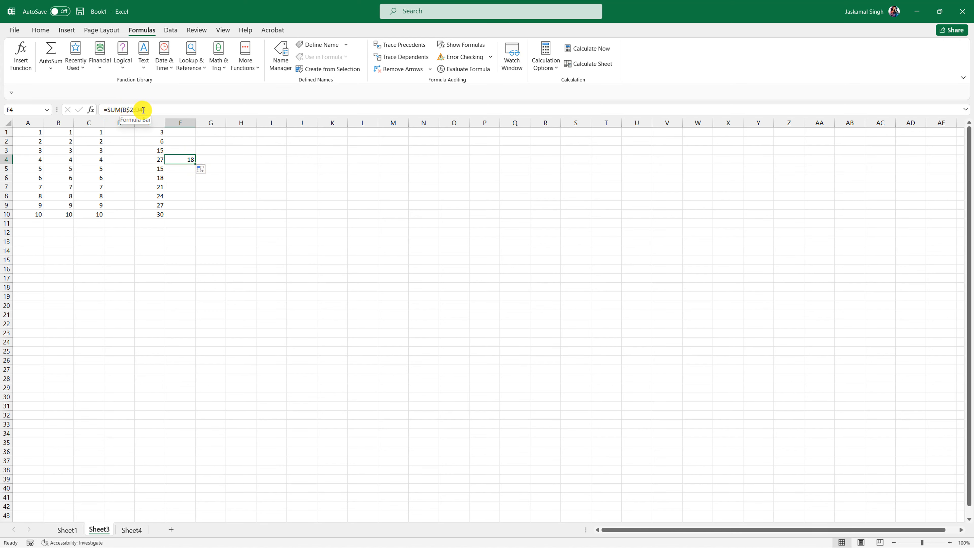
{"action": "left_click", "coordinate": [130, 109]}
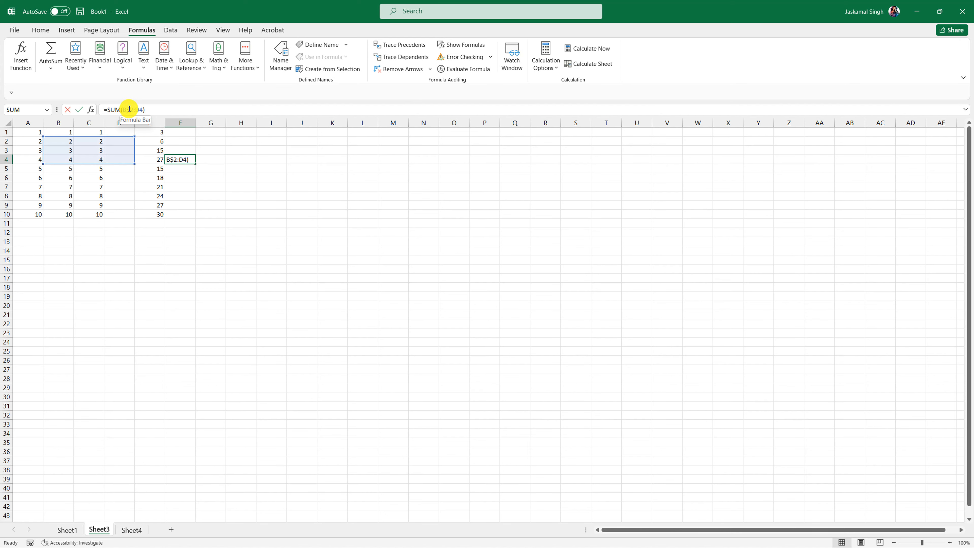
{"action": "left_click_drag", "start_coordinate": [126, 109], "coordinate": [129, 109]}
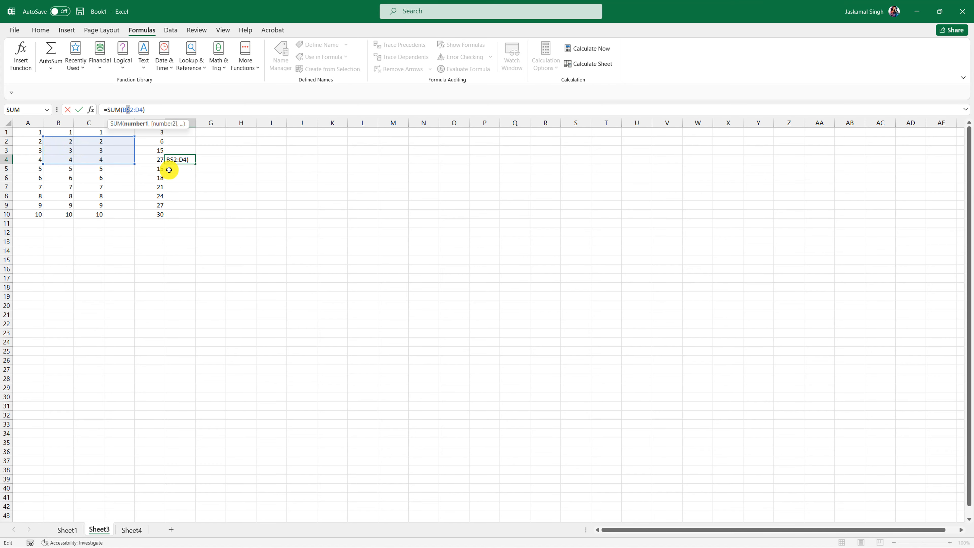
{"action": "left_click", "coordinate": [207, 168]}
{"action": "left_click", "coordinate": [180, 157]}
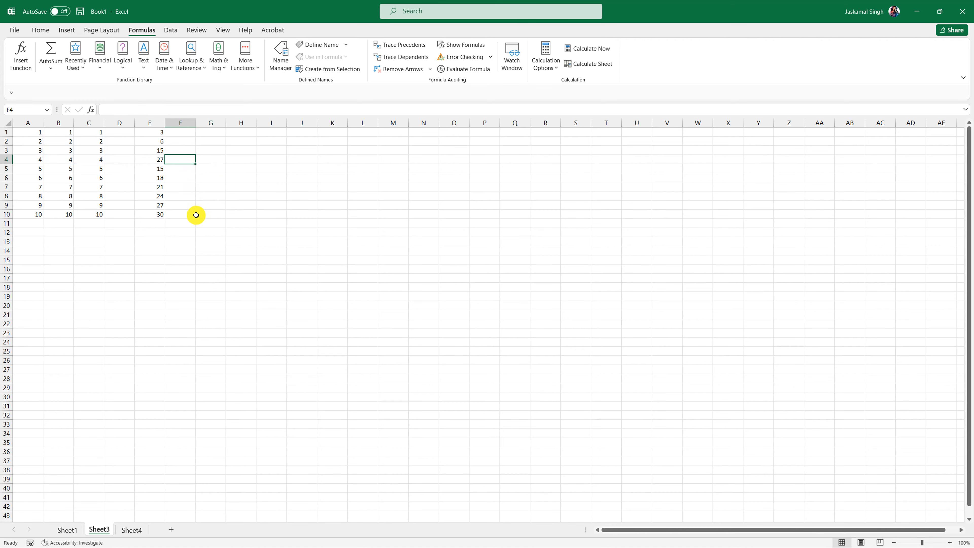
- Review the Simple Formulas & Functions and the Saving, Naming, and Exporting topics on Sheet1
{"action": "left_click", "coordinate": [76, 531]}
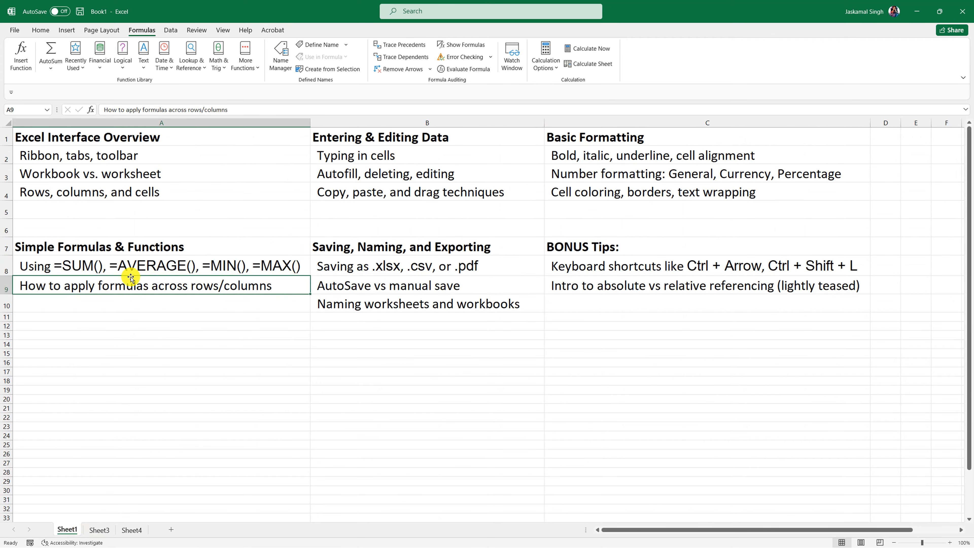
{"action": "left_click_drag", "start_coordinate": [82, 247], "coordinate": [92, 289]}
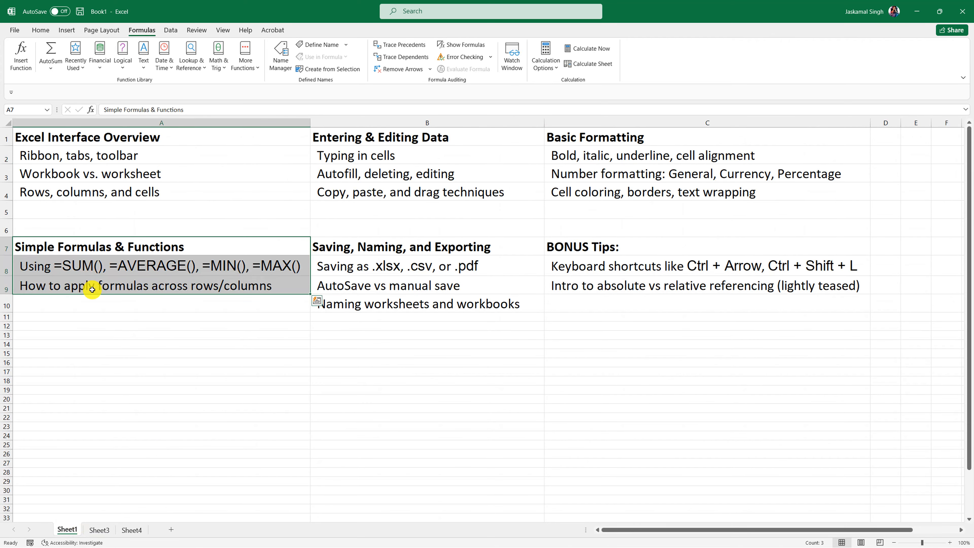
{"action": "left_click", "coordinate": [396, 247]}
{"action": "left_click_drag", "start_coordinate": [397, 247], "coordinate": [397, 307]}
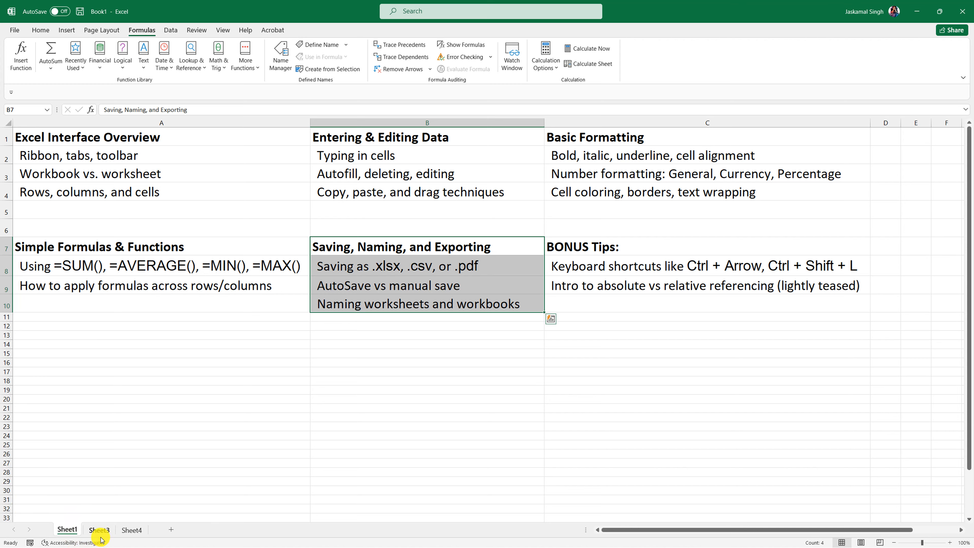
- Rename Sheet3 as Formulas
{"action": "left_click", "coordinate": [104, 528]}
{"action": "left_click", "coordinate": [105, 177]}
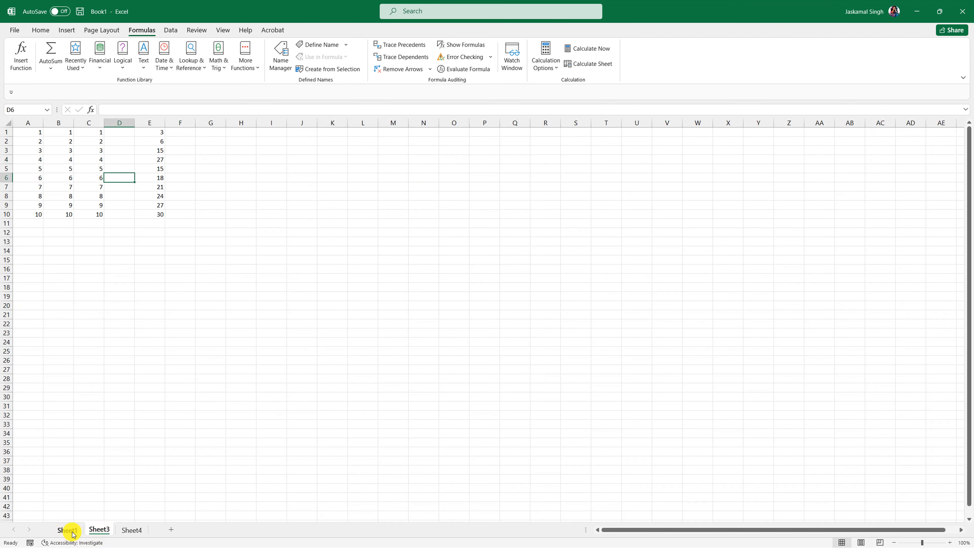
{"action": "right_click", "coordinate": [100, 532]}
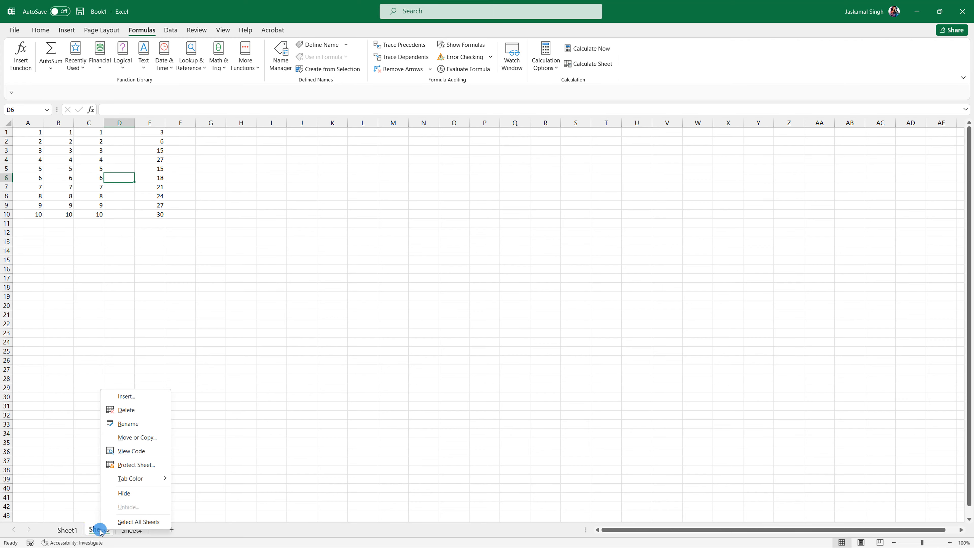
{"action": "left_click", "coordinate": [136, 423]}
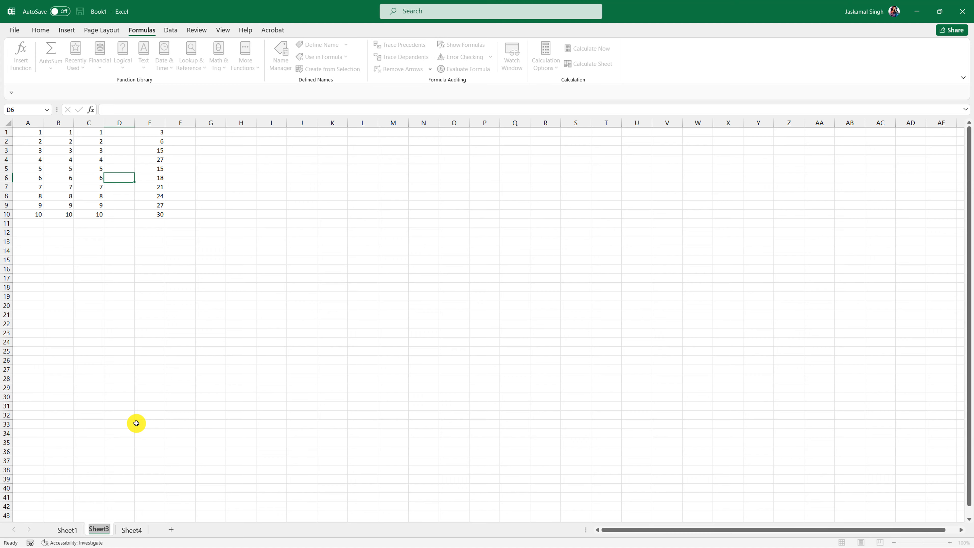
{"action": "type", "text": "Formulas"}
{"action": "key", "text": "Return"}
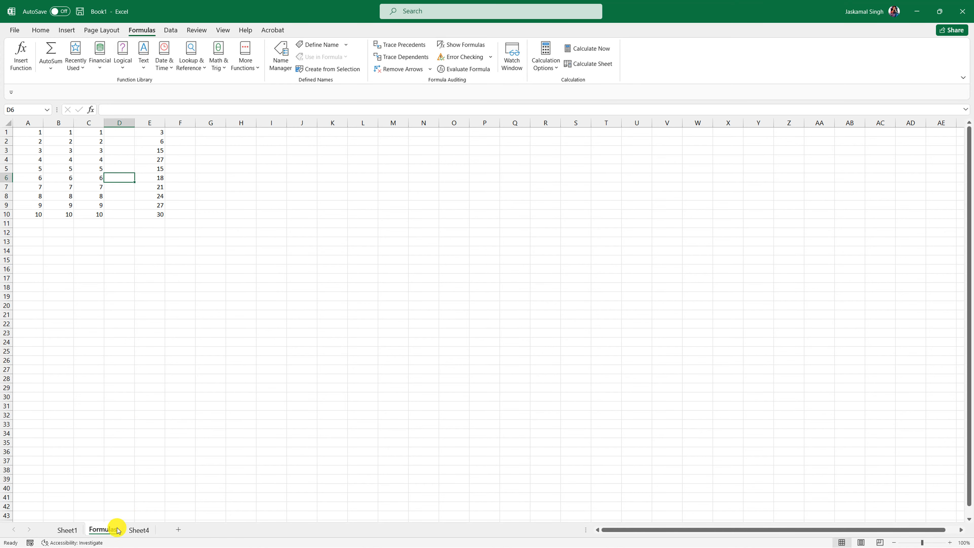
- Set the tab color of the Formulas sheet to standard red and check it from Sheet4
{"action": "right_click", "coordinate": [109, 530]}
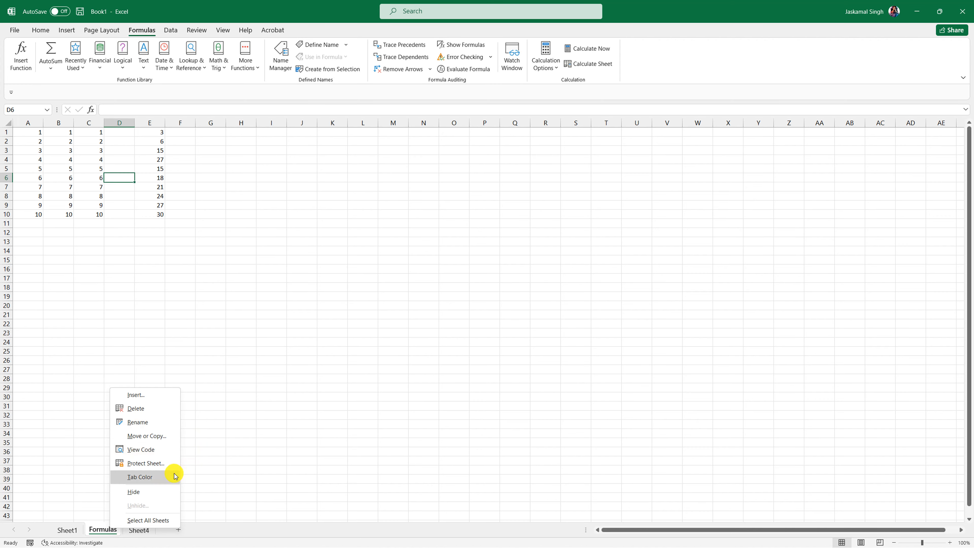
{"action": "mouse_move", "coordinate": [171, 477]}
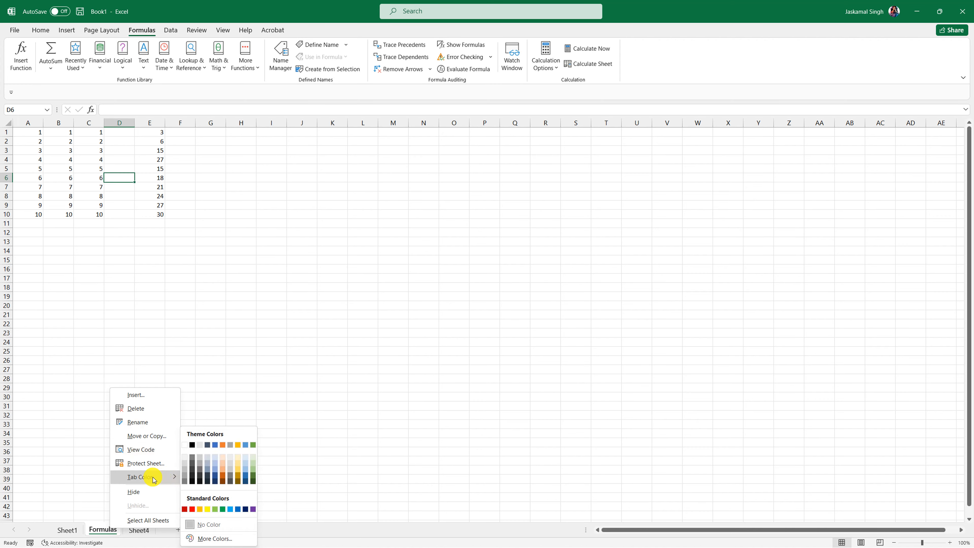
{"action": "left_click", "coordinate": [193, 510]}
{"action": "left_click", "coordinate": [146, 532]}
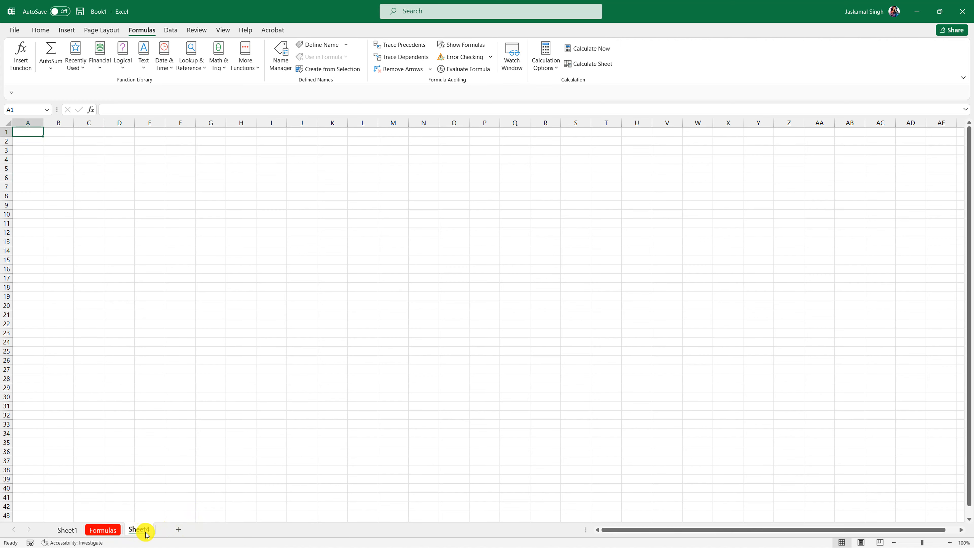
{"action": "left_click", "coordinate": [113, 534]}
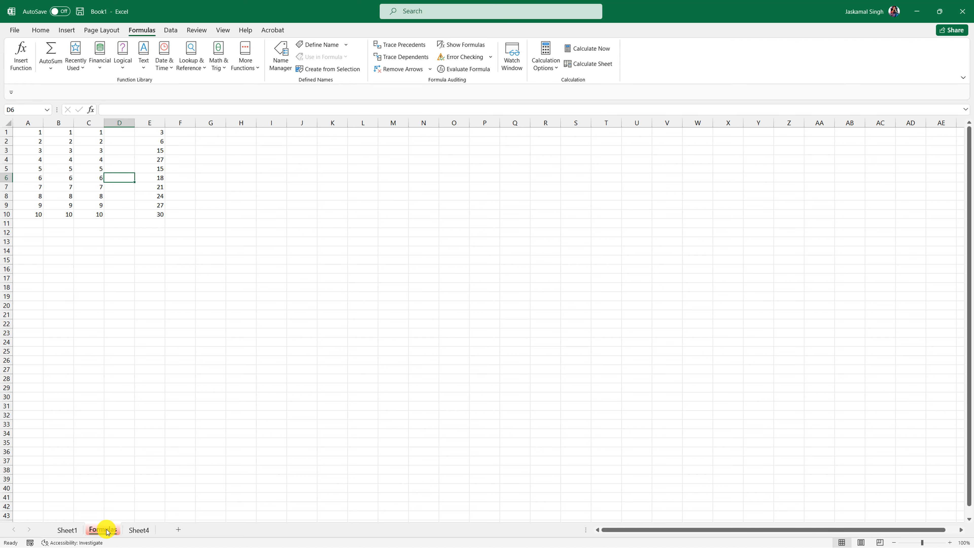
{"action": "left_click", "coordinate": [202, 378]}
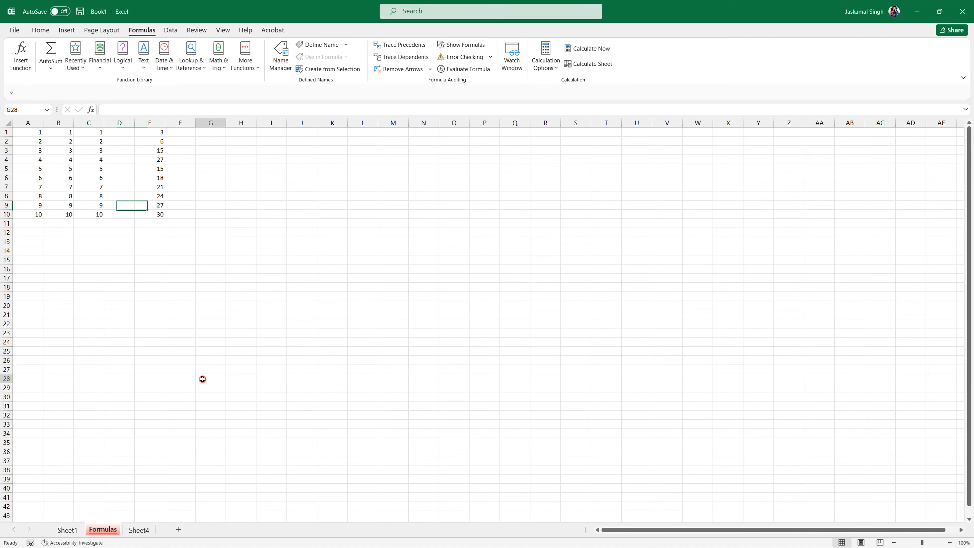
- Save the workbook to the Desktop in Excel Workbook format, using the author's abbreviated name as the file name
{"action": "left_click", "coordinate": [13, 30]}
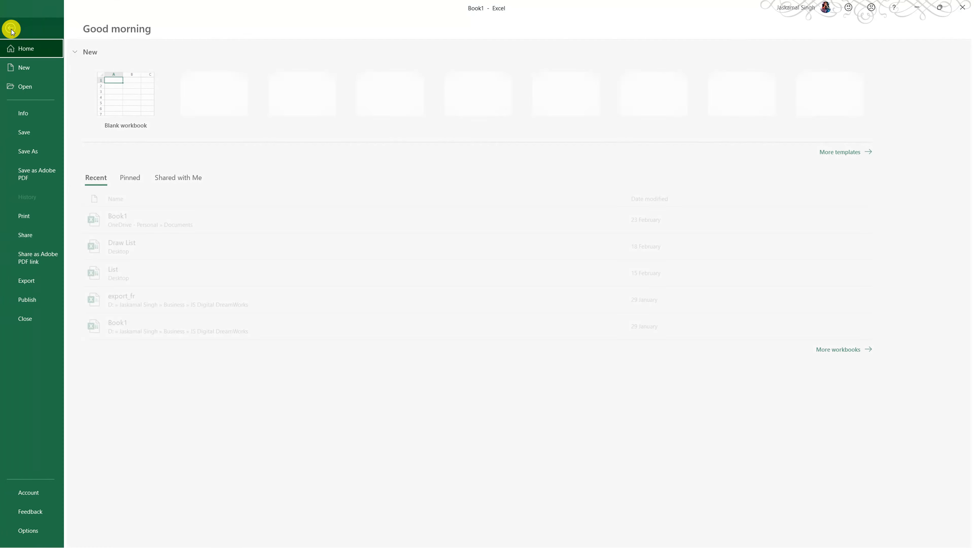
{"action": "left_click", "coordinate": [24, 132]}
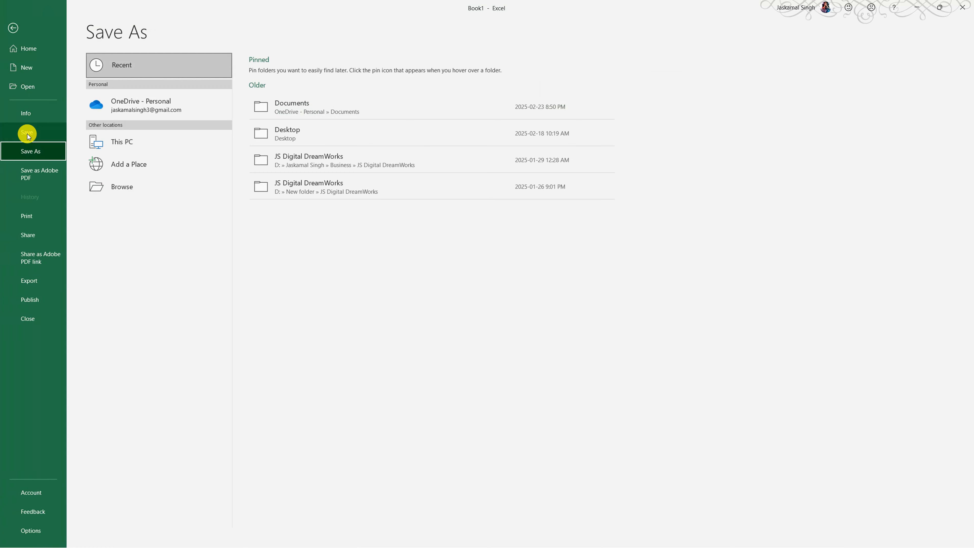
{"action": "left_click", "coordinate": [126, 190]}
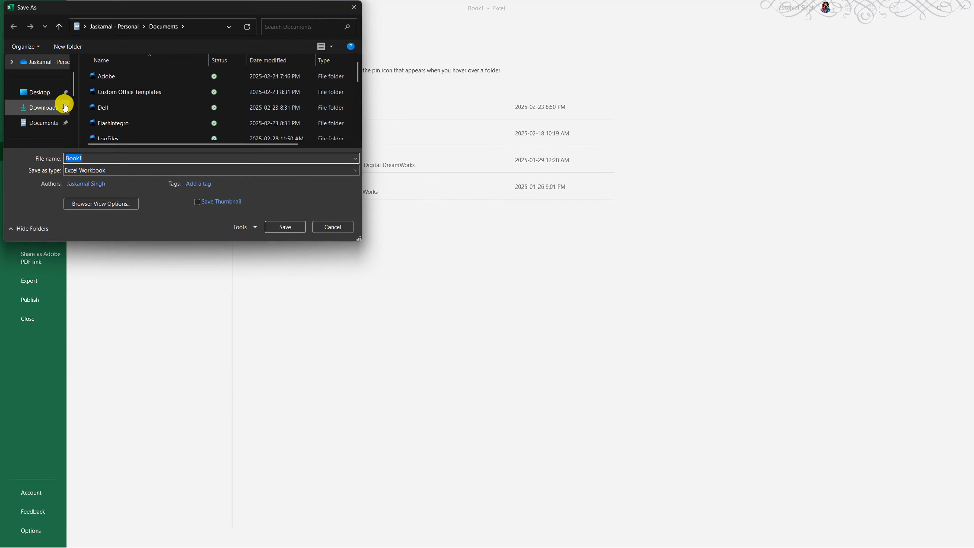
{"action": "left_click", "coordinate": [27, 92]}
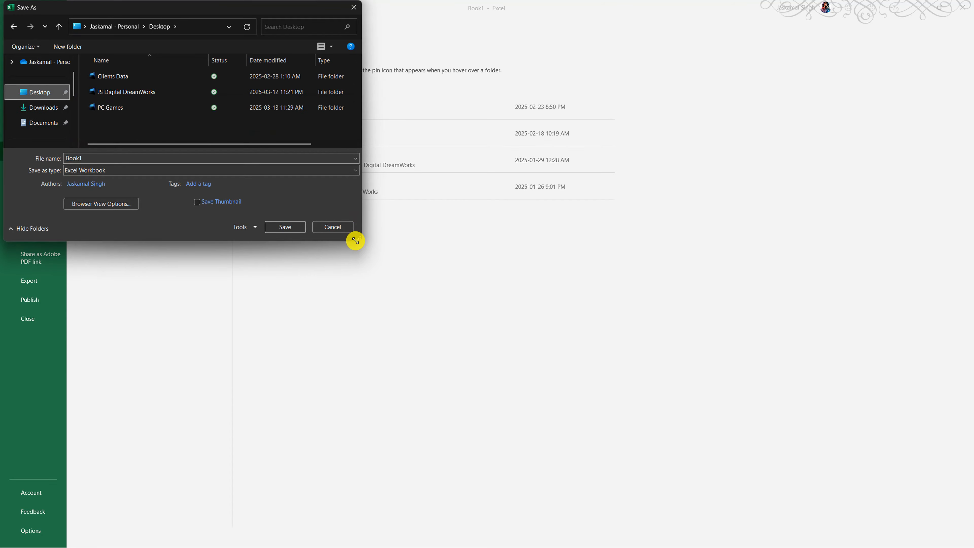
{"action": "left_click_drag", "start_coordinate": [357, 238], "coordinate": [493, 369]}
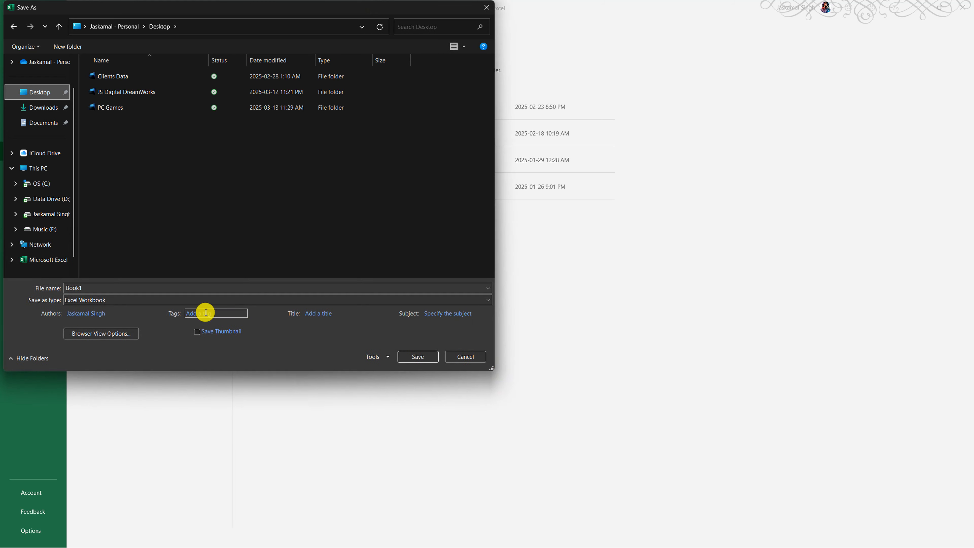
{"action": "left_click", "coordinate": [104, 285]}
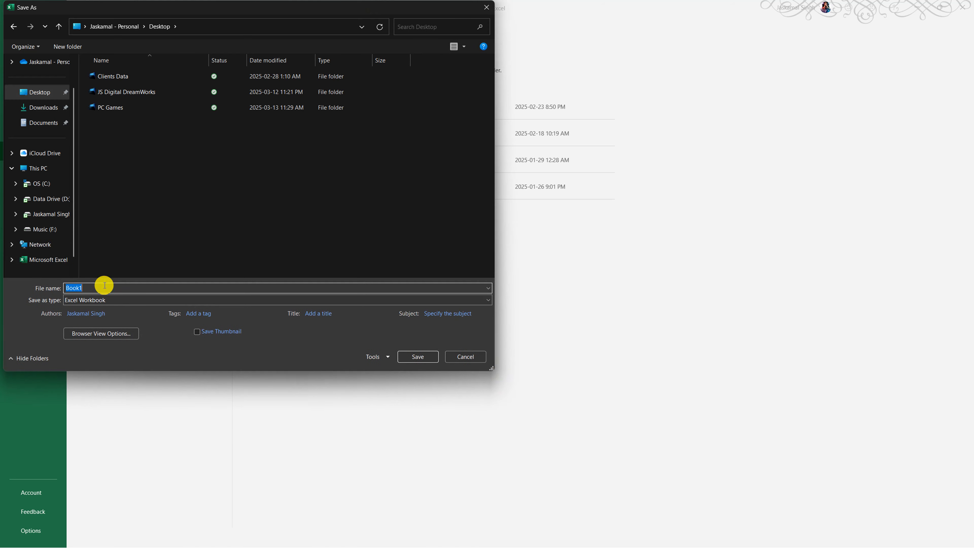
{"action": "type", "text": "J Singh"}
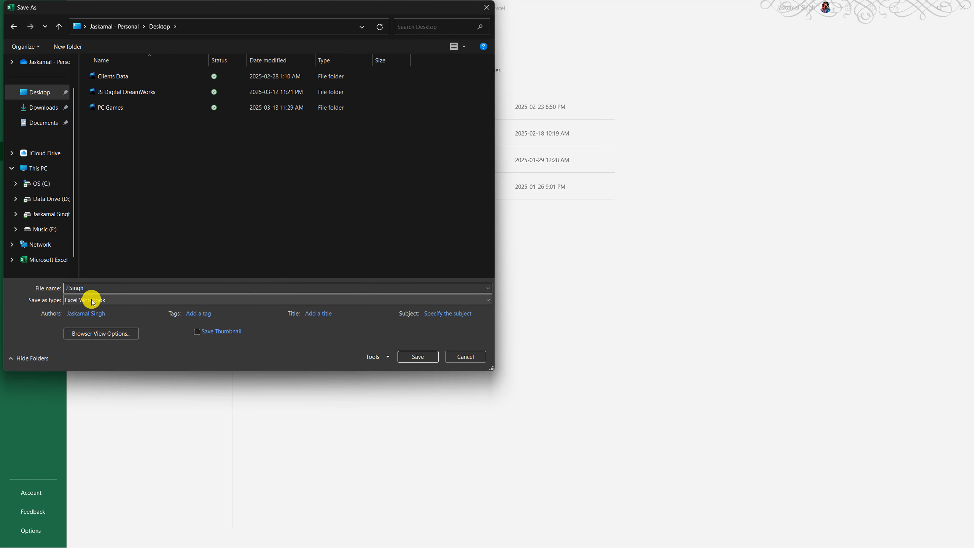
{"action": "left_click", "coordinate": [104, 300]}
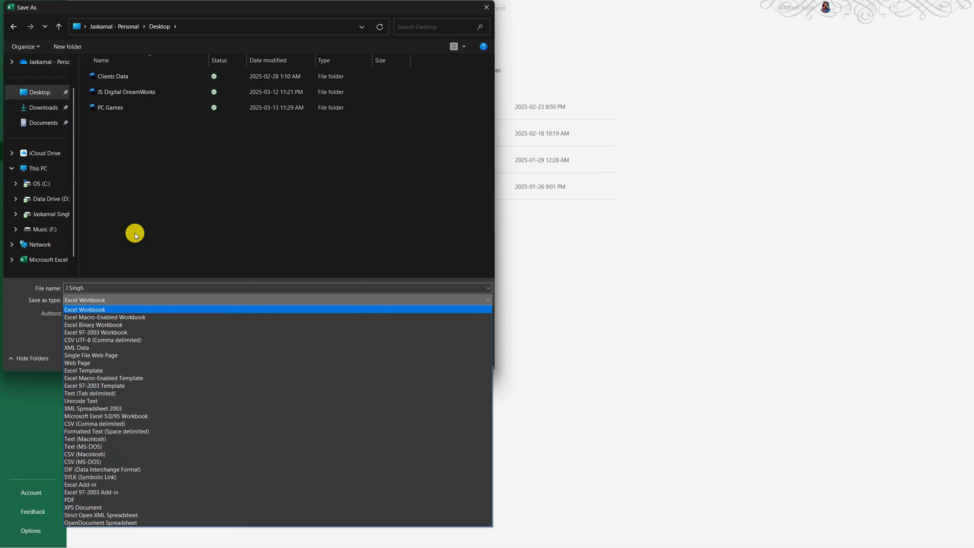
{"action": "left_click", "coordinate": [80, 310]}
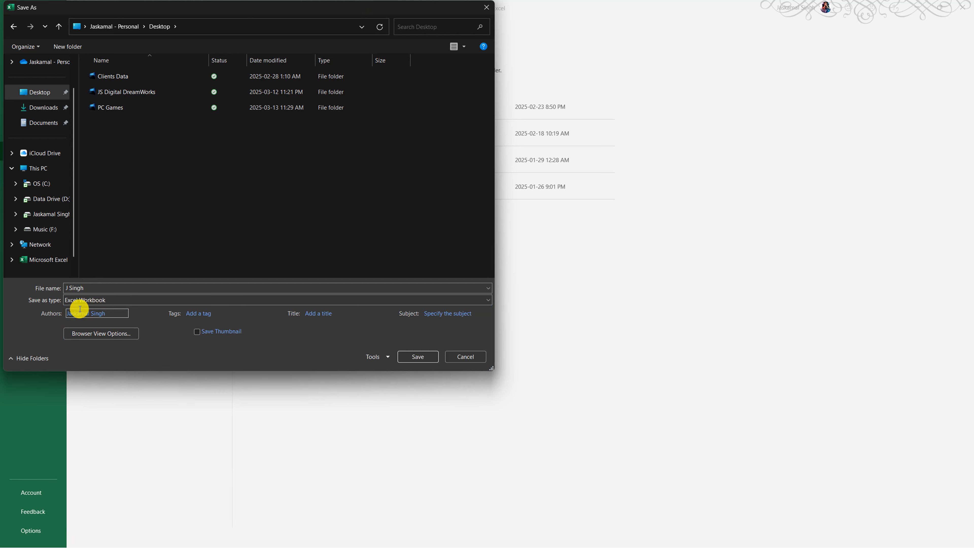
{"action": "left_click", "coordinate": [426, 356]}
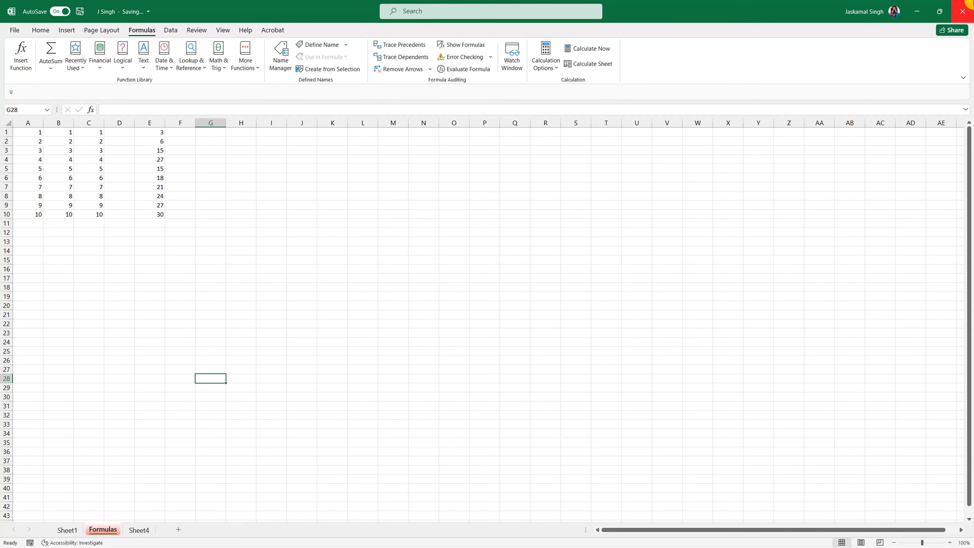
- Close the workbook and reopen its saved file from the Windows desktop
{"action": "left_click", "coordinate": [962, 10]}
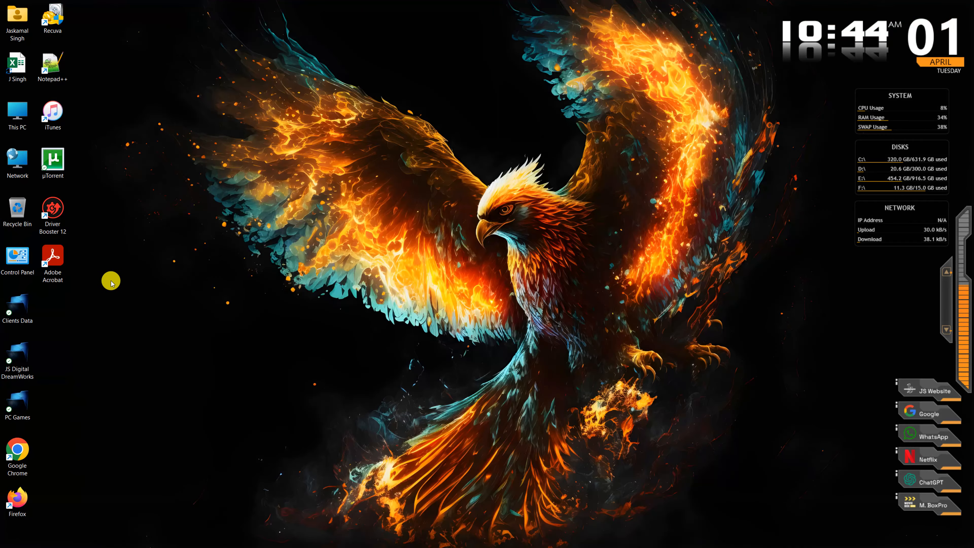
{"action": "left_click_drag", "start_coordinate": [18, 64], "coordinate": [129, 294]}
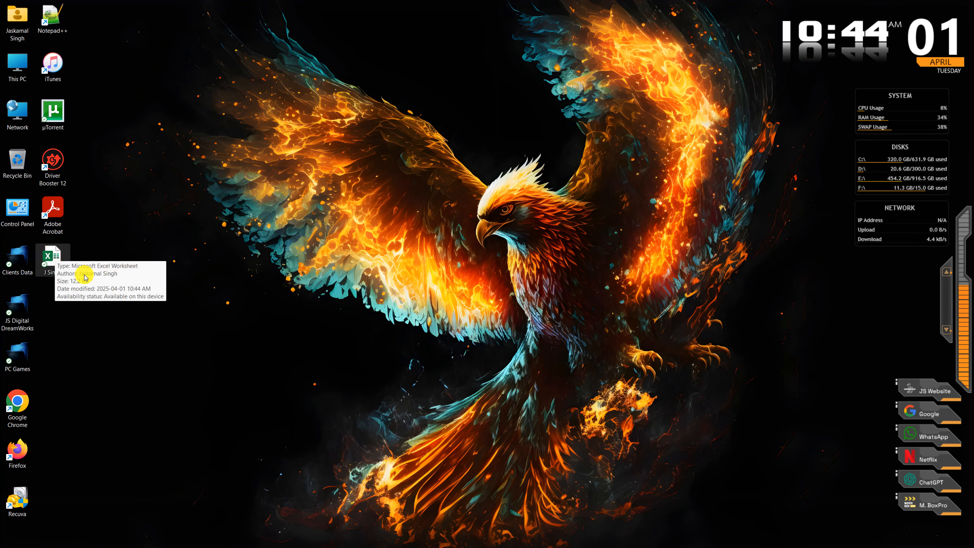
{"action": "double_click", "coordinate": [46, 258]}
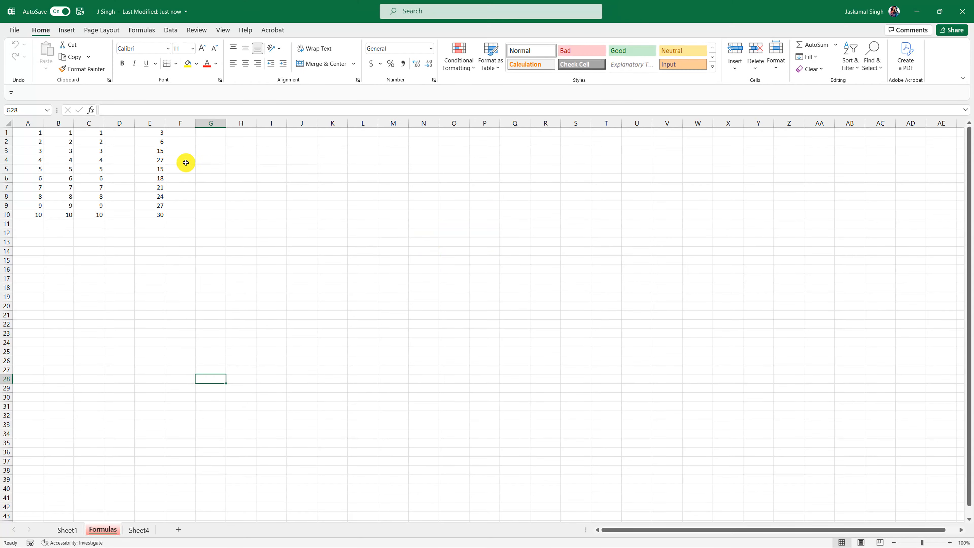
- Check the saved data in A1:E10 and the column E formulas on the Formulas sheet
{"action": "left_click", "coordinate": [189, 174]}
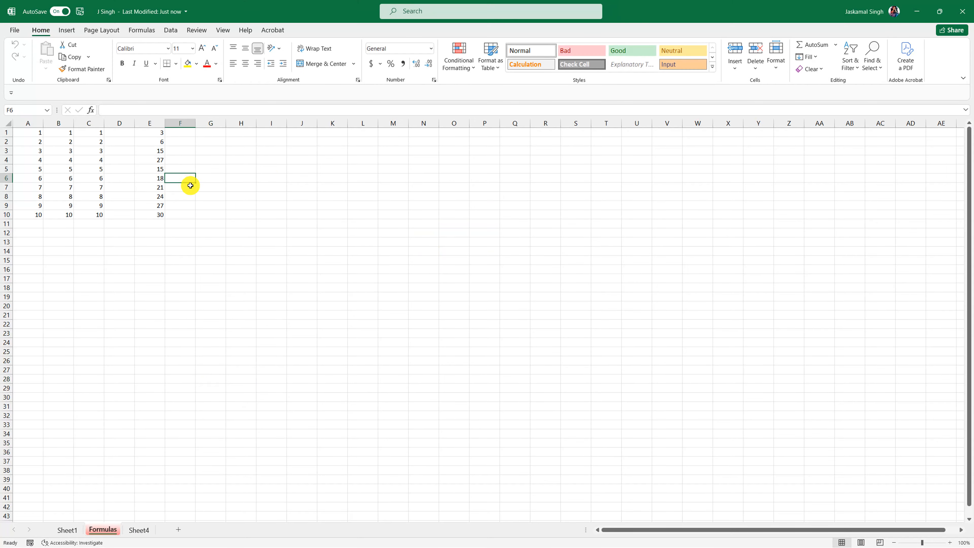
{"action": "left_click_drag", "start_coordinate": [23, 132], "coordinate": [160, 217]}
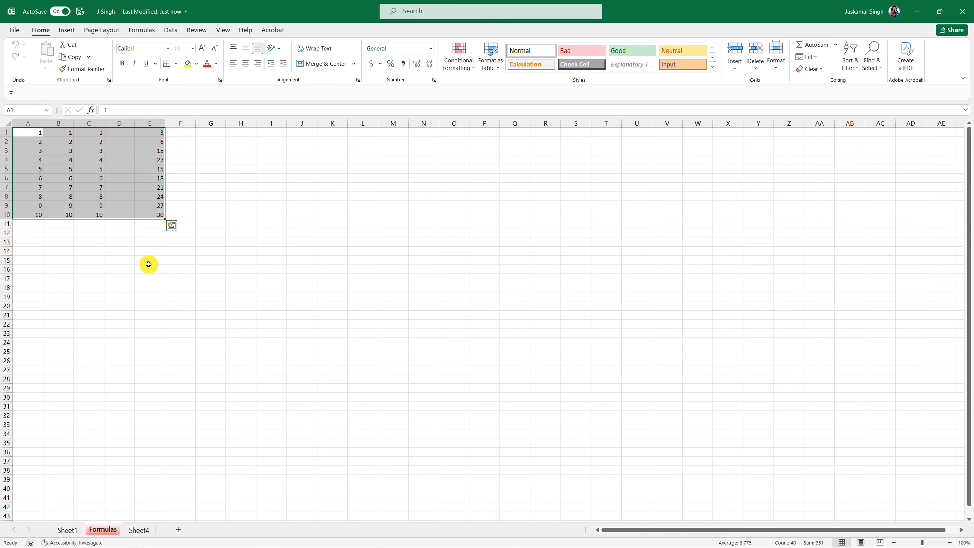
{"action": "left_click", "coordinate": [154, 205]}
{"action": "left_click", "coordinate": [160, 148]}
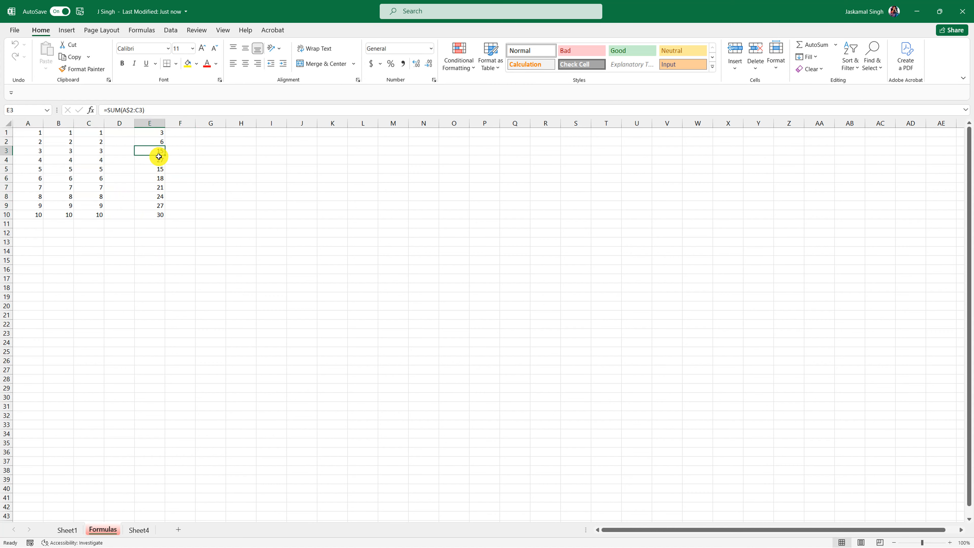
{"action": "left_click", "coordinate": [156, 170]}
- Review the BONUS Tips topics on Sheet1, including the keyboard shortcuts line in C8
{"action": "left_click", "coordinate": [68, 530]}
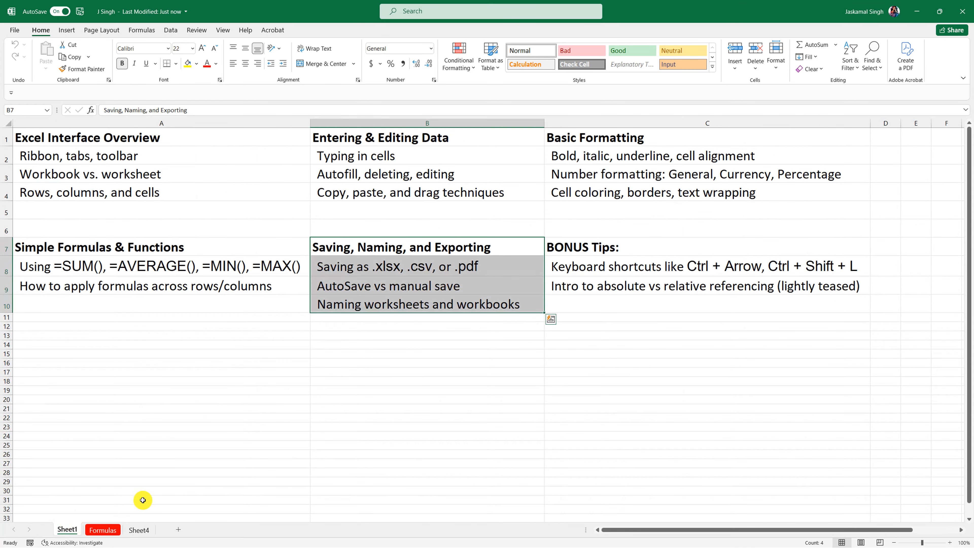
{"action": "left_click", "coordinate": [252, 354]}
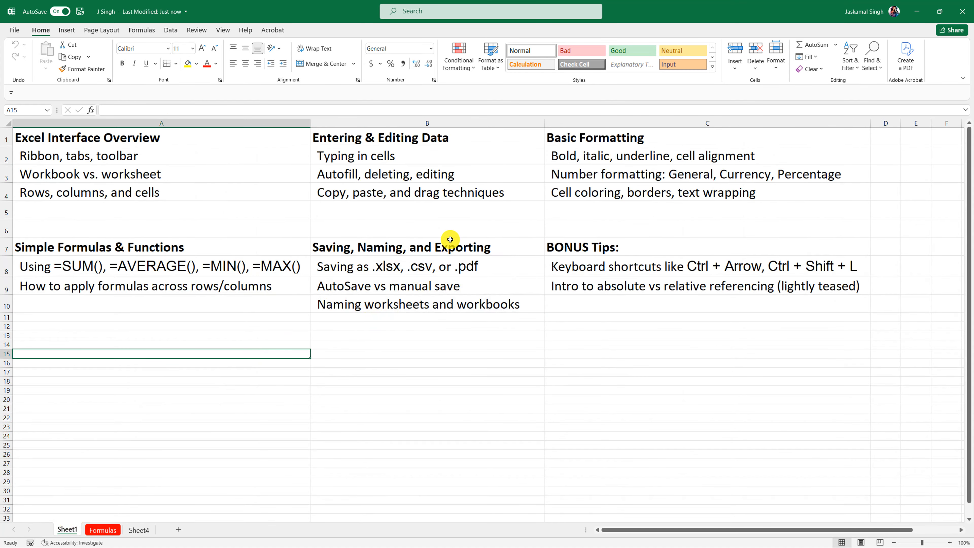
{"action": "left_click_drag", "start_coordinate": [586, 247], "coordinate": [648, 296]}
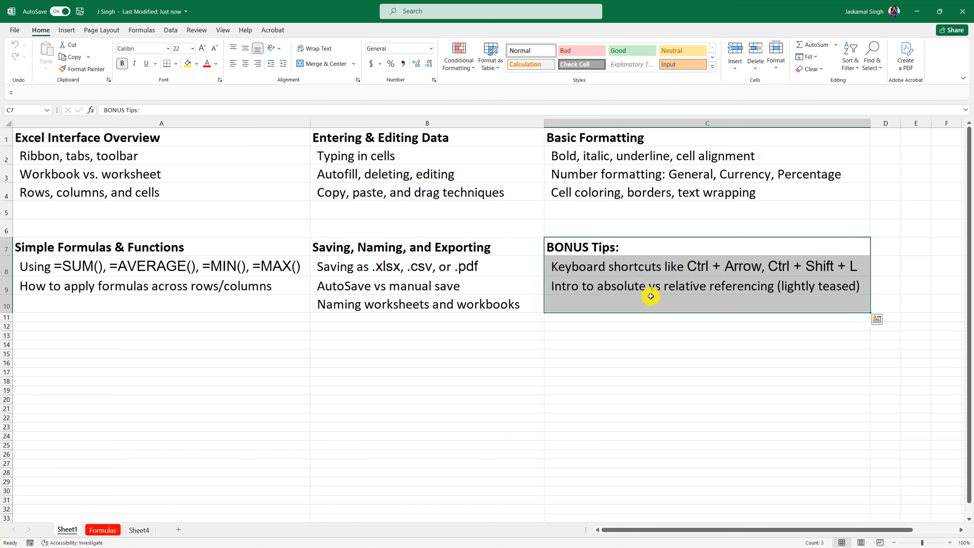
{"action": "left_click", "coordinate": [583, 266]}
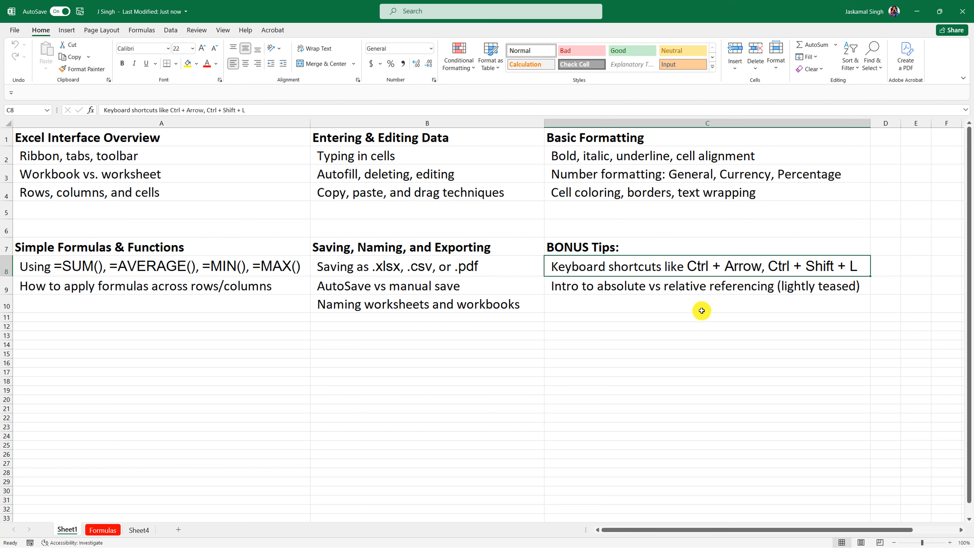
- Jump from C10 to the sheet's last row, then return up column A to the last filled cell, A9
{"action": "left_click", "coordinate": [622, 304]}
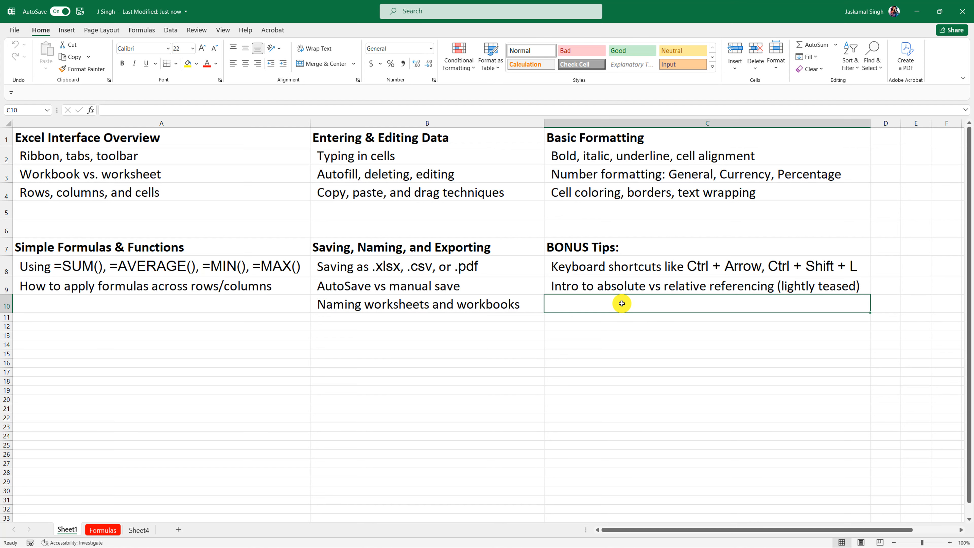
{"action": "key", "text": "ctrl+Down"}
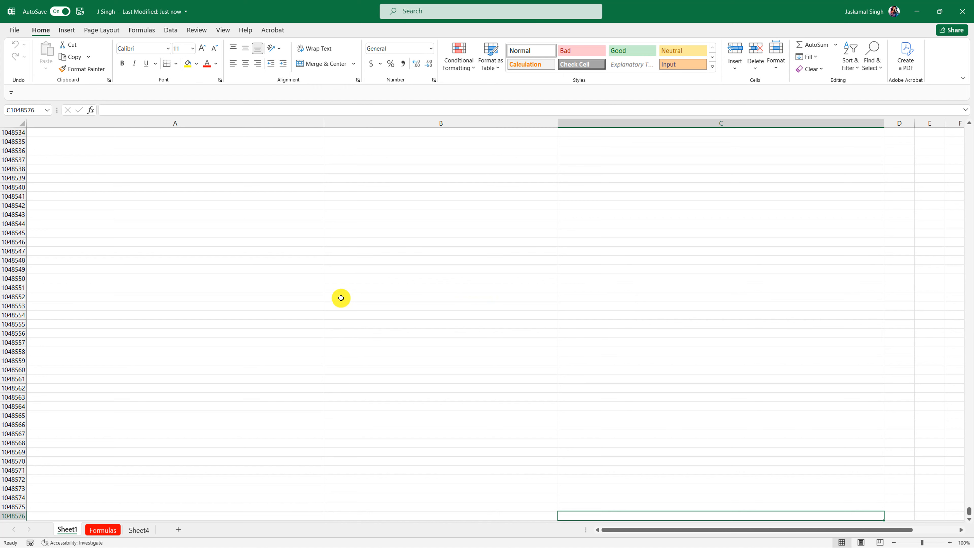
{"action": "left_click", "coordinate": [61, 517]}
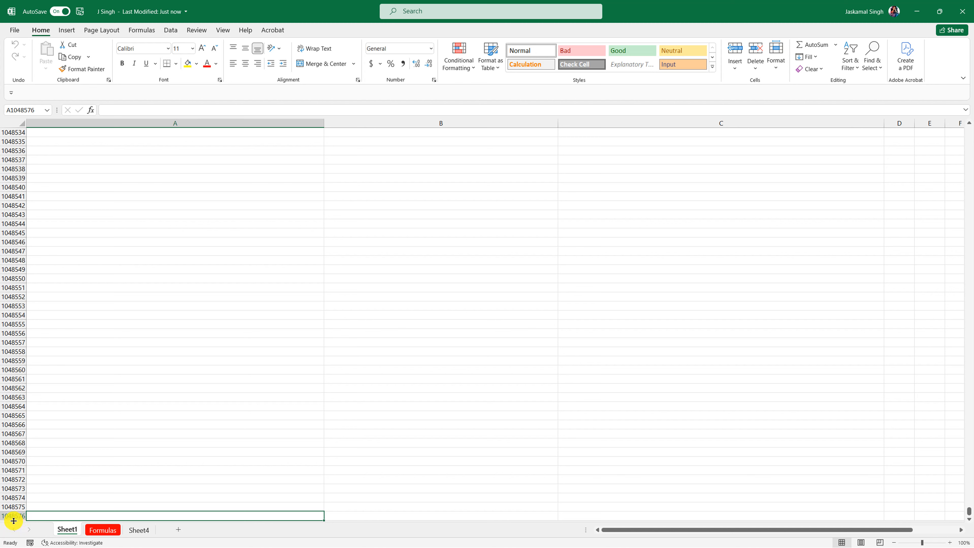
{"action": "scroll", "coordinate": [53, 311], "scroll_direction": "up", "scroll_amount": 6}
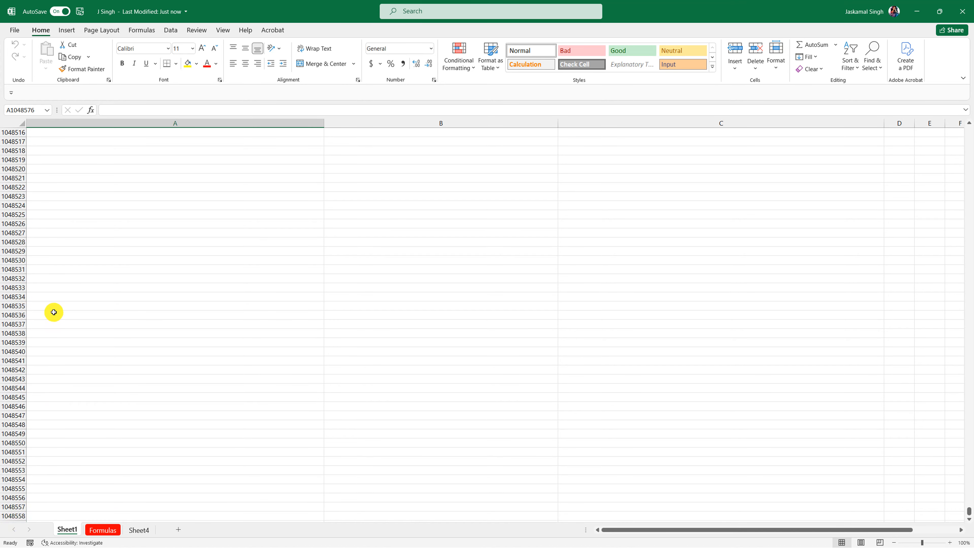
{"action": "key", "text": "ctrl+Up"}
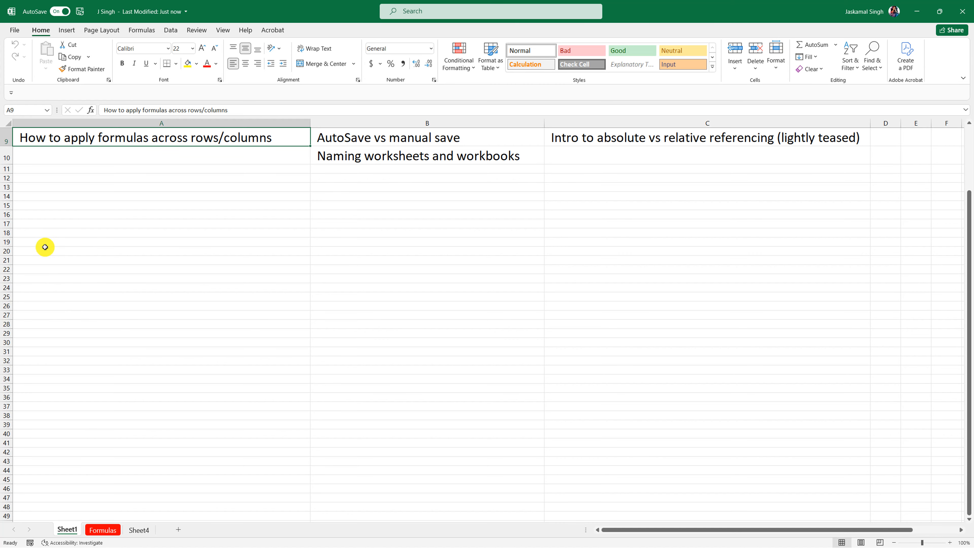
{"action": "scroll", "coordinate": [44, 247], "scroll_direction": "up", "scroll_amount": 3}
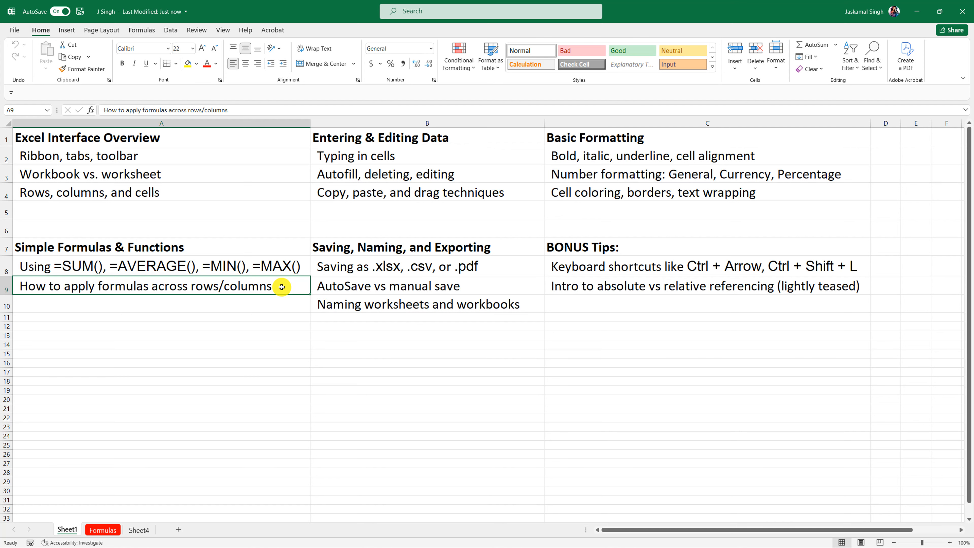
- Jump along row 9 to the sheet's last column, XFD, and back to A9
{"action": "key", "text": "ctrl+Right"}
{"action": "key", "text": "ctrl+Right"}
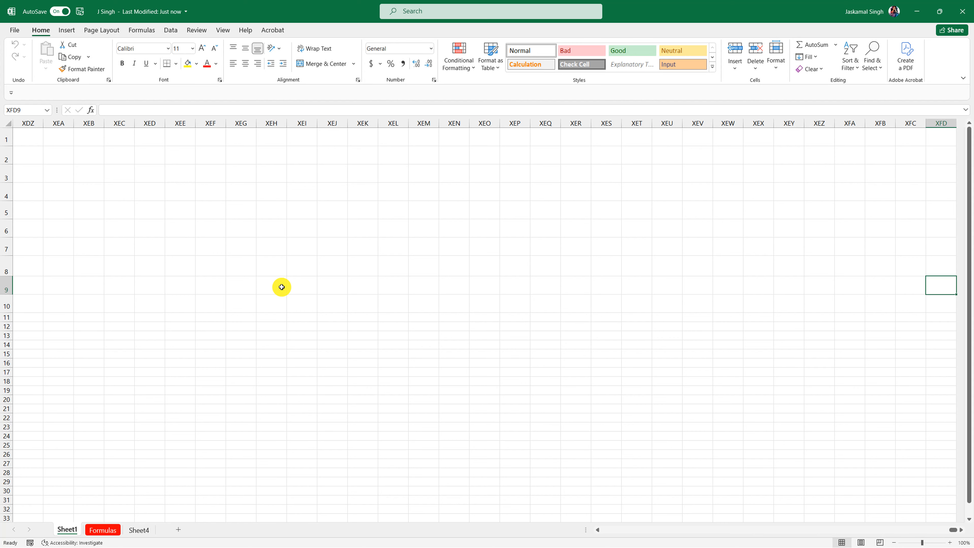
{"action": "key", "text": "ctrl+Left"}
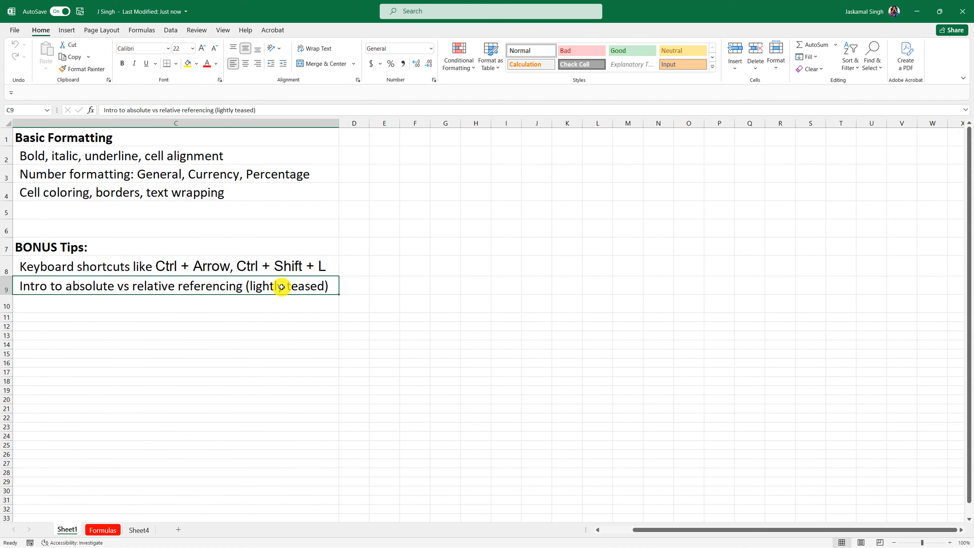
{"action": "key", "text": "ctrl+Left"}
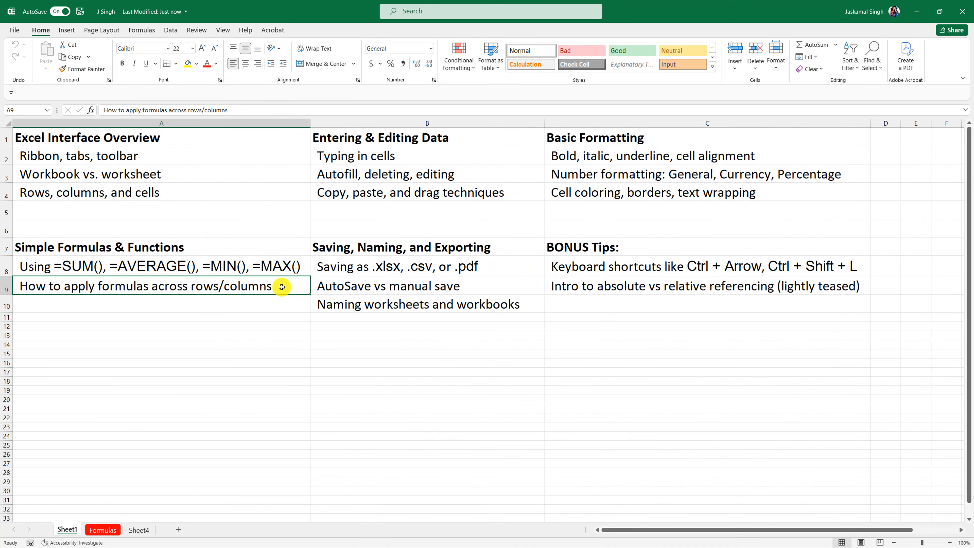
- Jump through column A's data blocks from A2 down to the last row and back up to A1
{"action": "left_click", "coordinate": [203, 266]}
{"action": "left_click", "coordinate": [53, 151]}
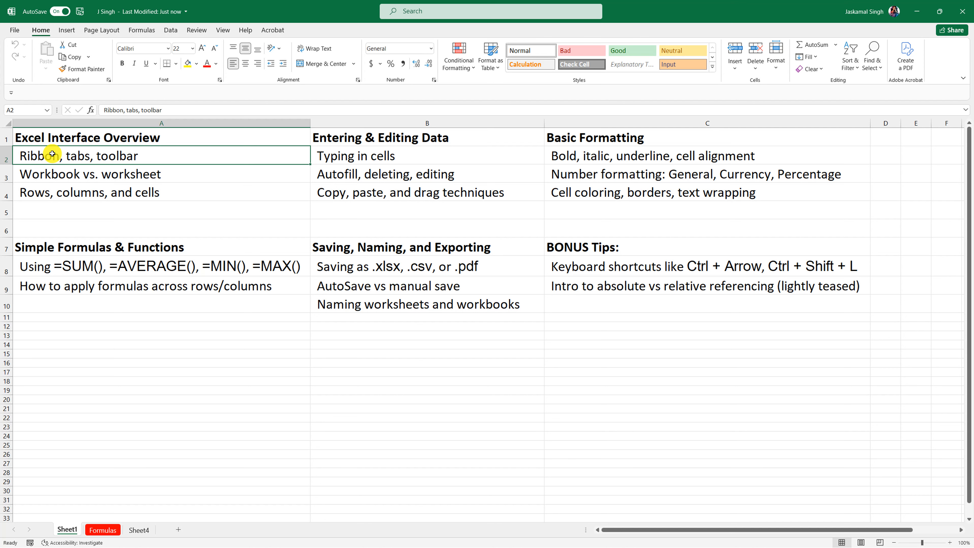
{"action": "key", "text": "ctrl+Down"}
{"action": "key", "text": "ctrl+Down"}
{"action": "key", "text": "Down"}
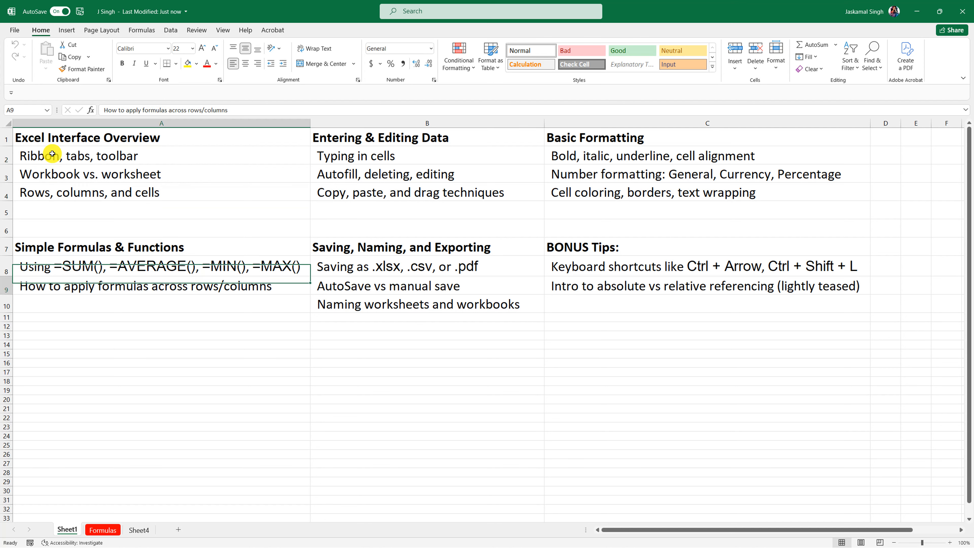
{"action": "key", "text": "Down"}
{"action": "key", "text": "ctrl+Down"}
{"action": "key", "text": "ctrl+Up"}
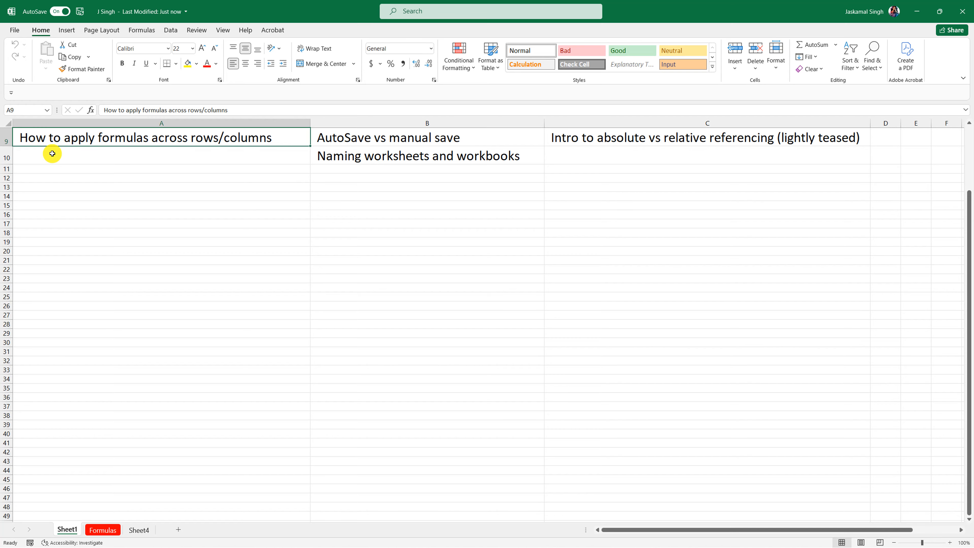
{"action": "key", "text": "ctrl+Up"}
{"action": "key", "text": "ctrl+Up"}
{"action": "key", "text": "ctrl+Up"}
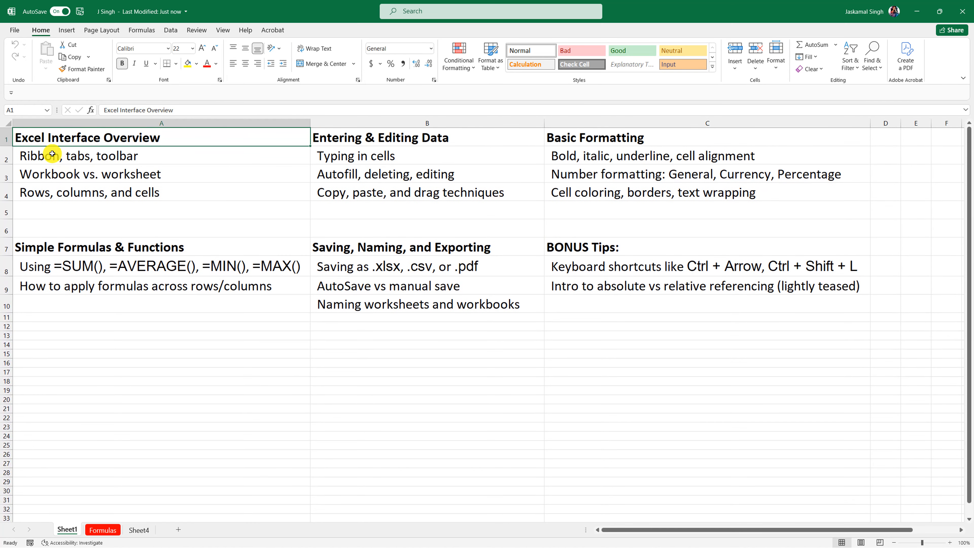
- Jump back and forth between the first block's edges in column A and highlight A1:A4
{"action": "key", "text": "ctrl+Down"}
{"action": "key", "text": "ctrl+Up"}
{"action": "key", "text": "ctrl+Down"}
{"action": "key", "text": "ctrl+Up"}
{"action": "left_click_drag", "start_coordinate": [76, 135], "coordinate": [101, 194]}
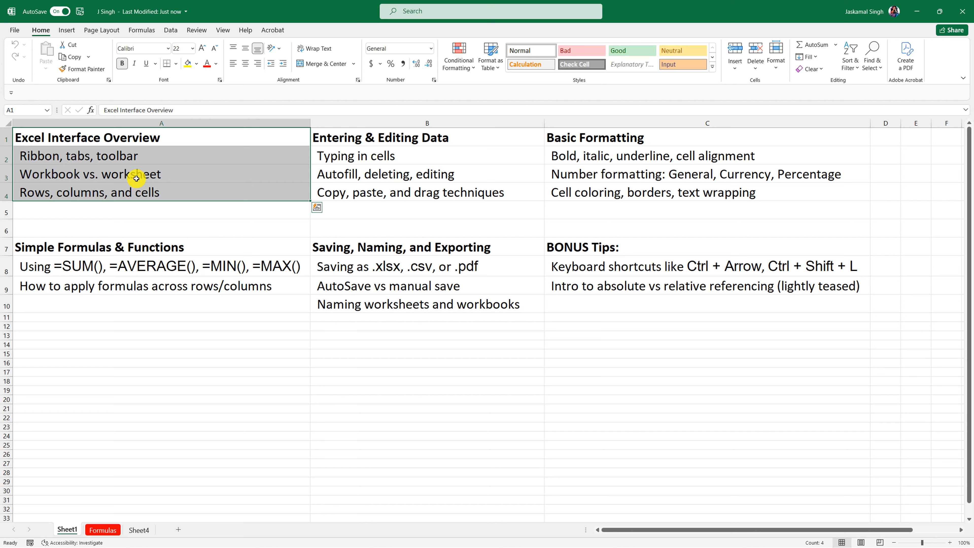
- Jump from A1 to A4 and A7, then twice across row 7 to C7 and back
{"action": "left_click", "coordinate": [122, 132]}
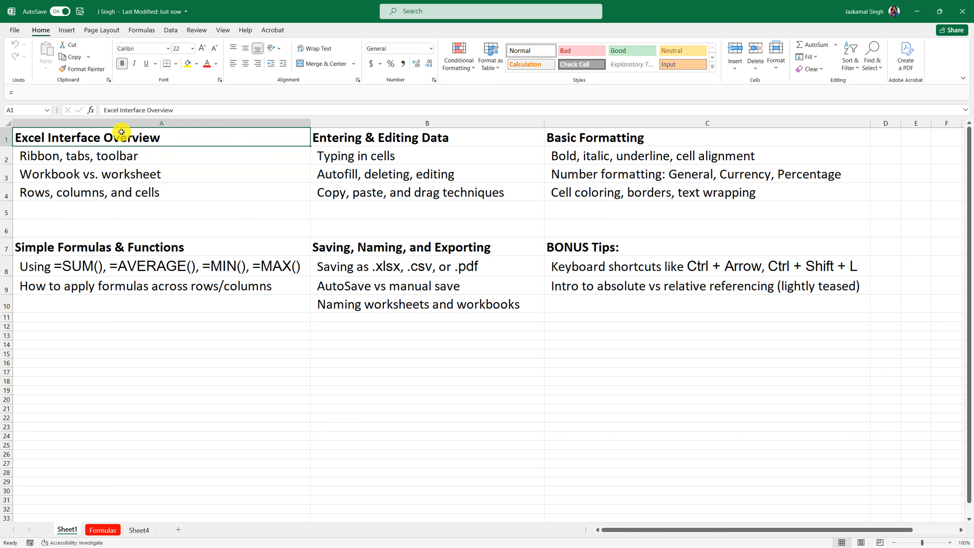
{"action": "key", "text": "ctrl+Down"}
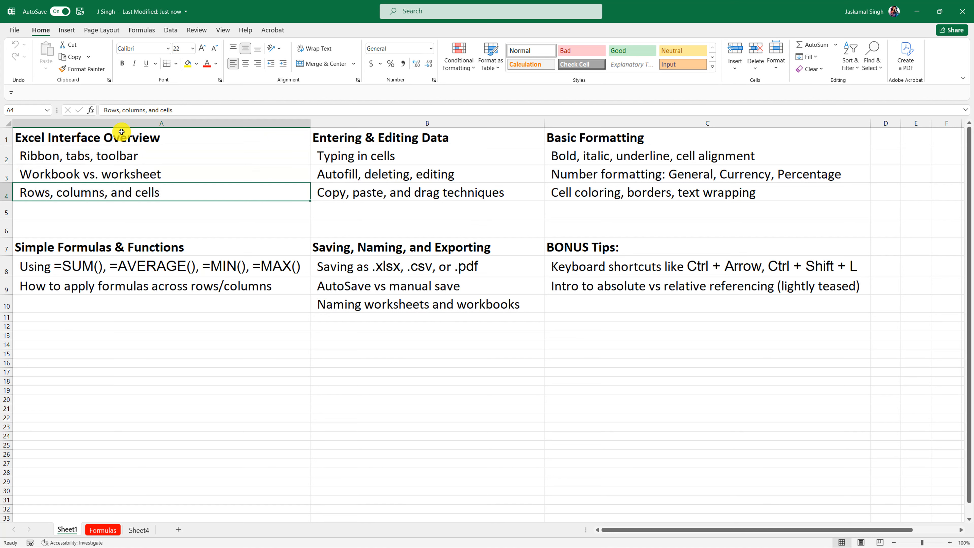
{"action": "key", "text": "ctrl+Down"}
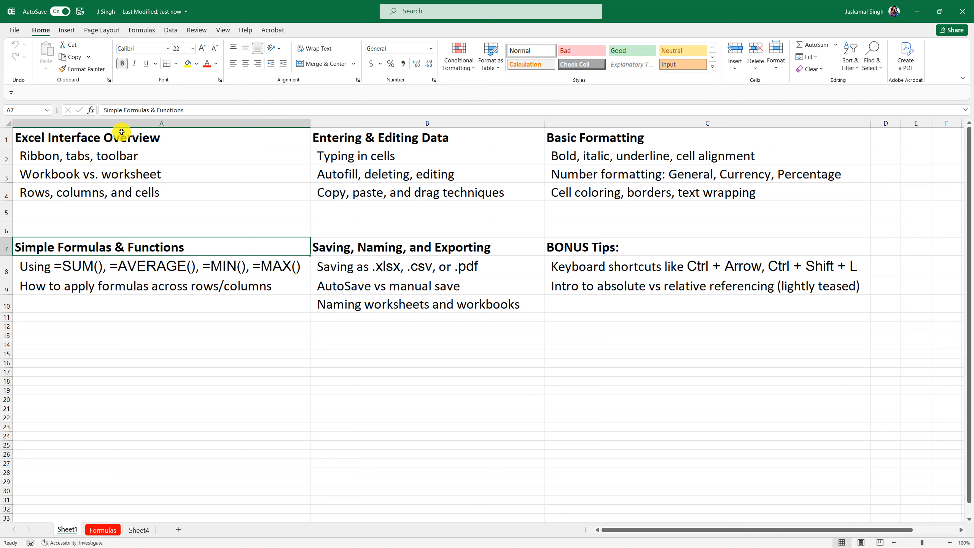
{"action": "key", "text": "ctrl+Right"}
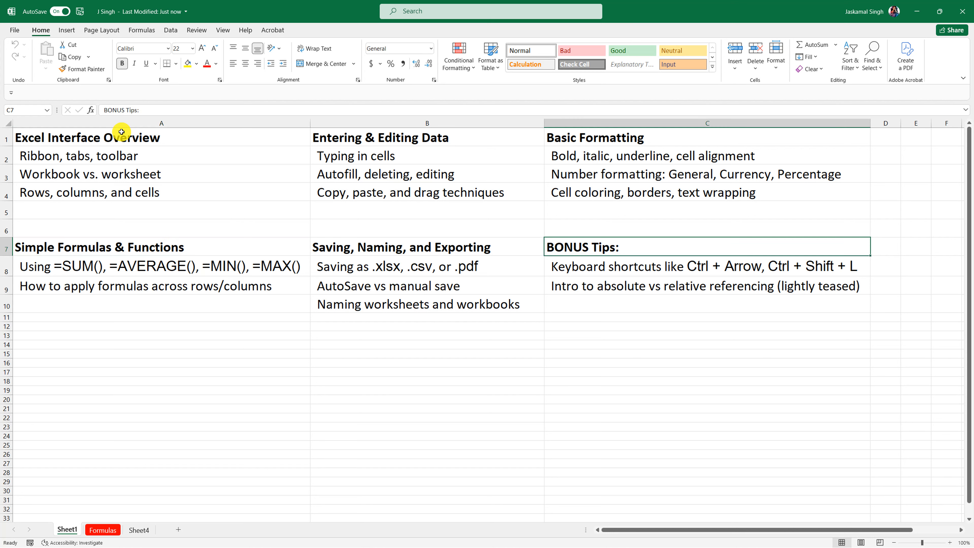
{"action": "key", "text": "ctrl+Left"}
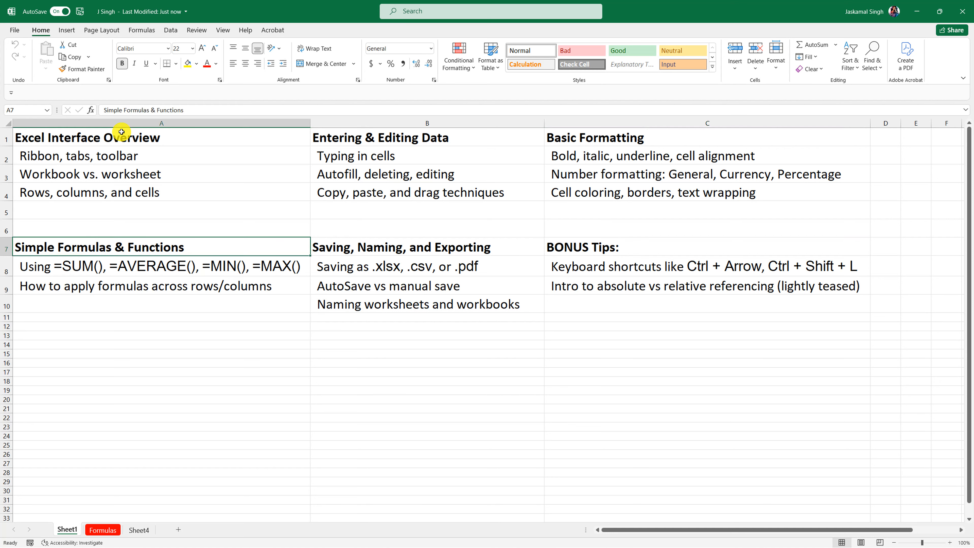
{"action": "key", "text": "ctrl+Right"}
{"action": "key", "text": "ctrl+Left"}
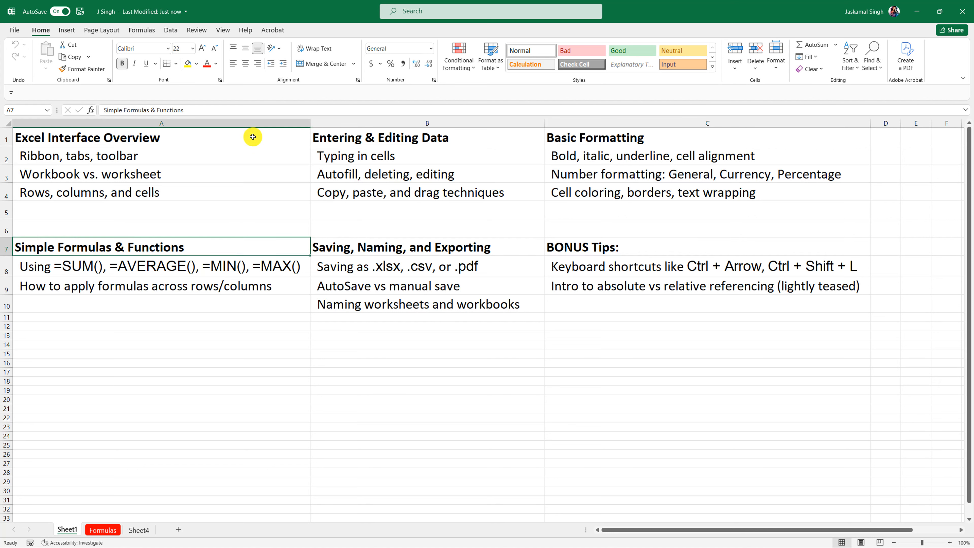